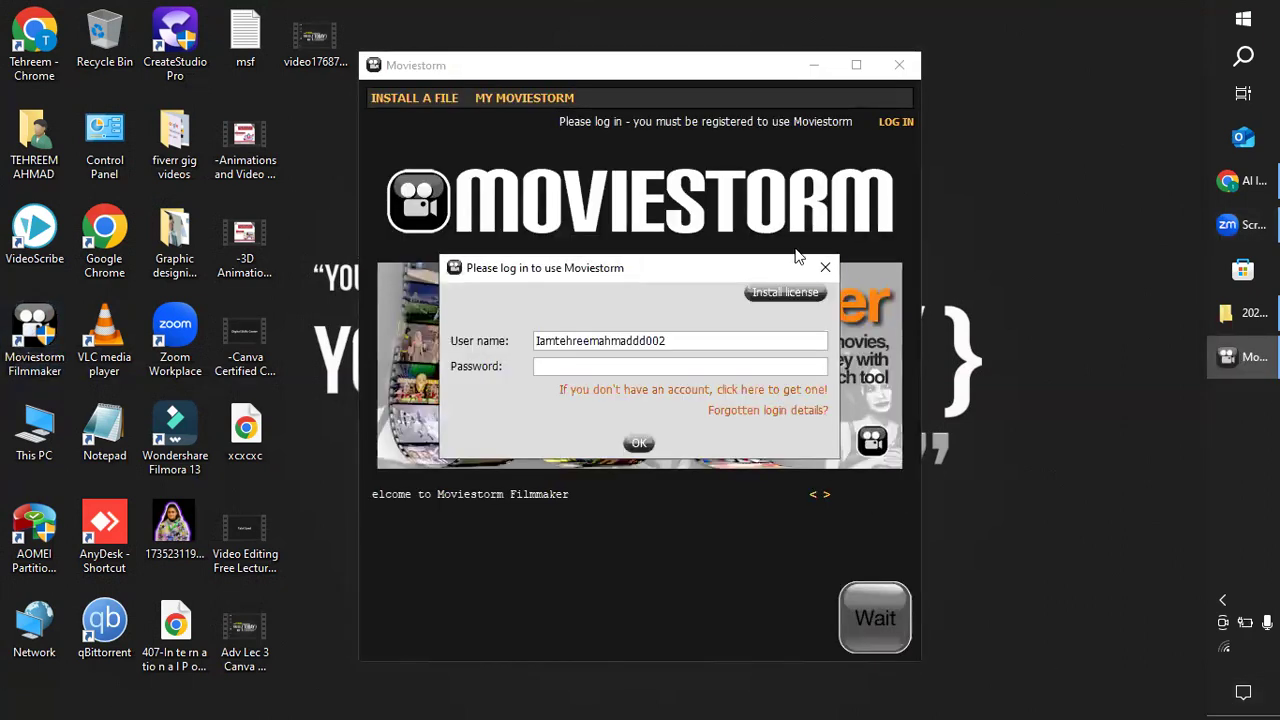
Log in with the account password and start Moviestorm Filmmaker.
left_click(727, 366)
type("******")
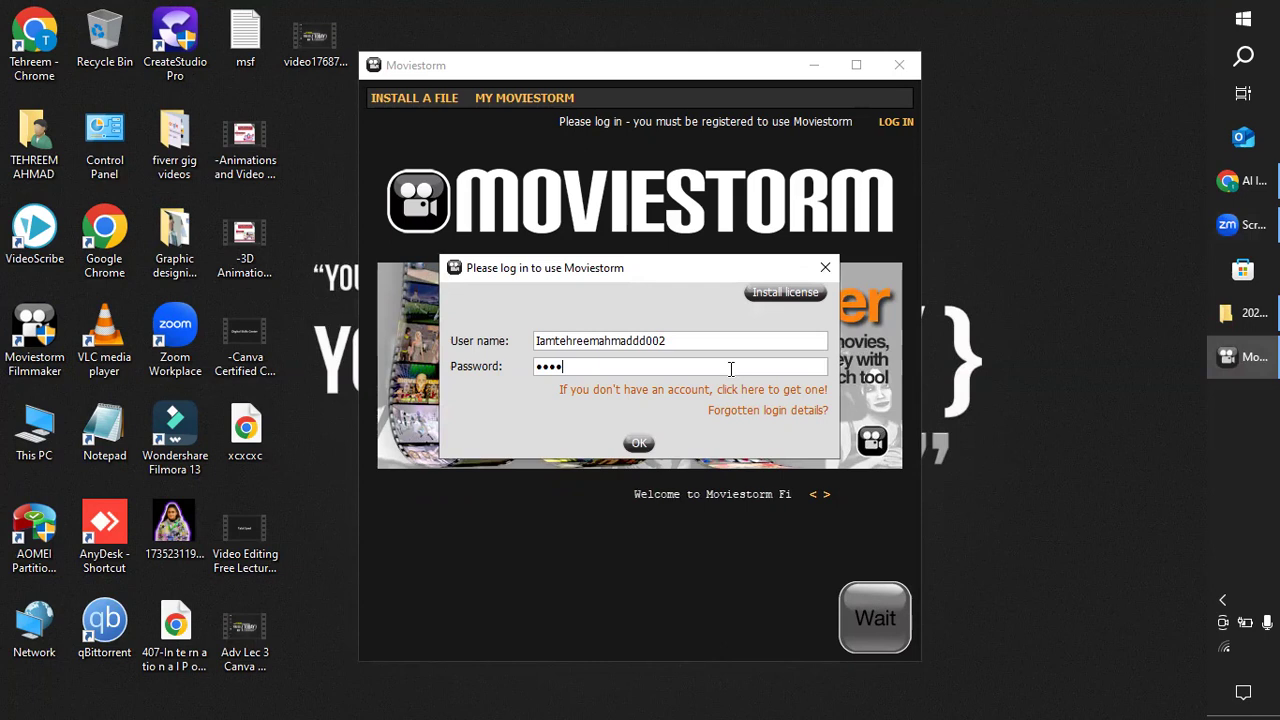
type("**")
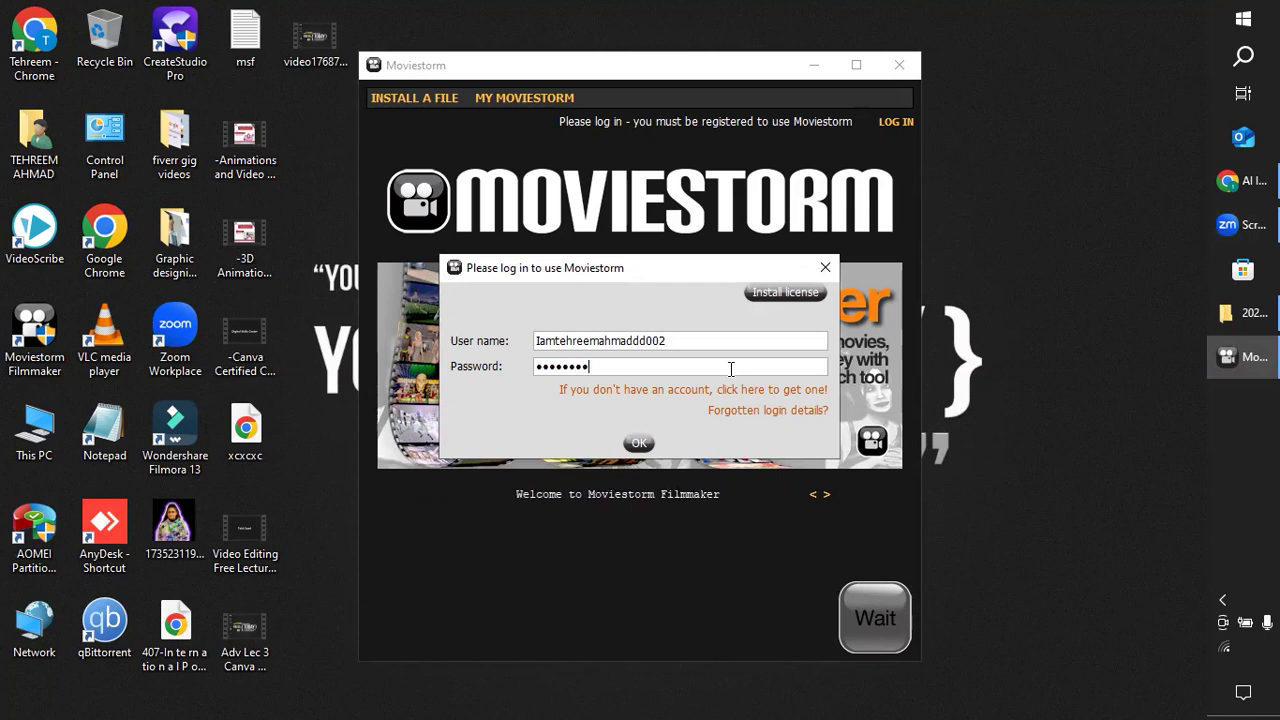
type("**")
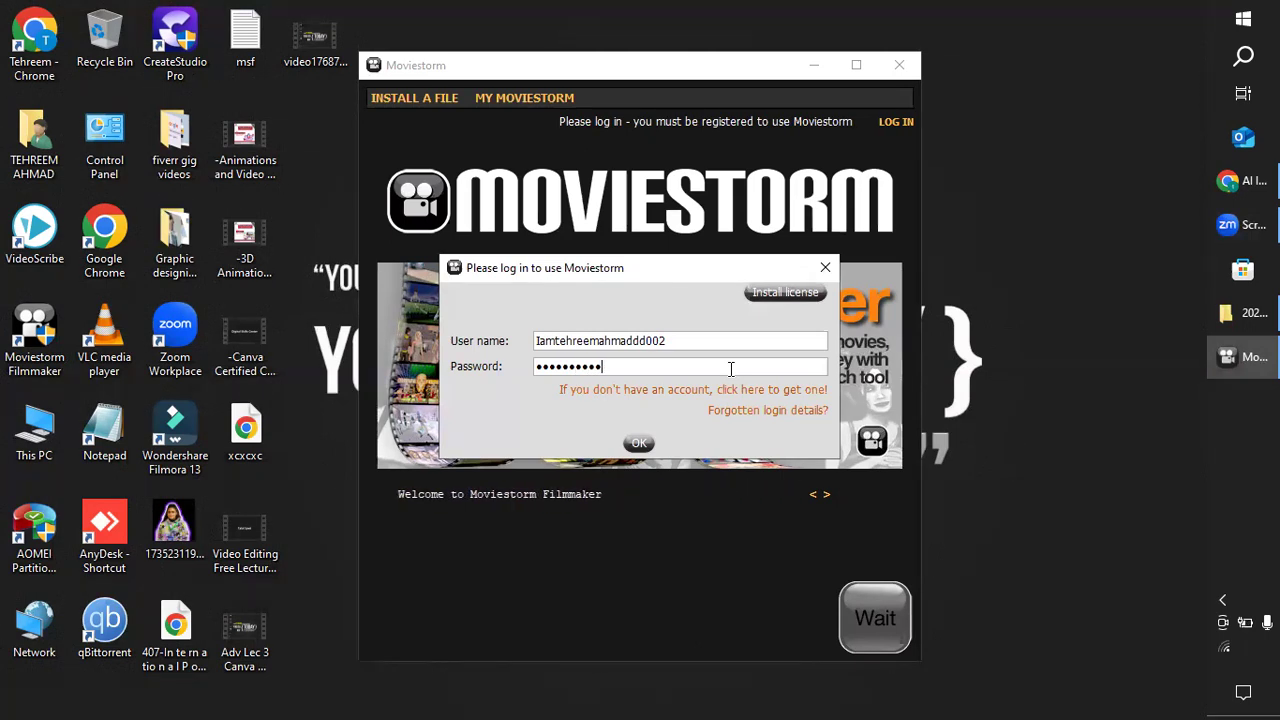
left_click(638, 448)
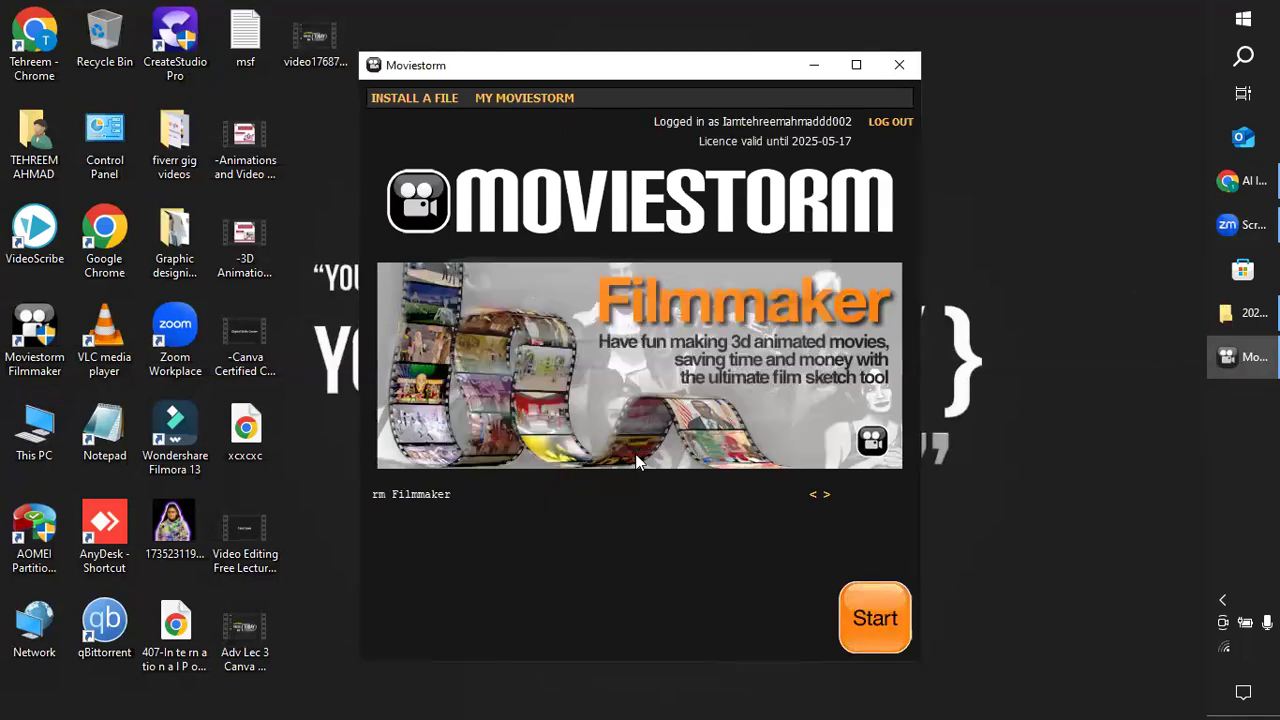
left_click(864, 625)
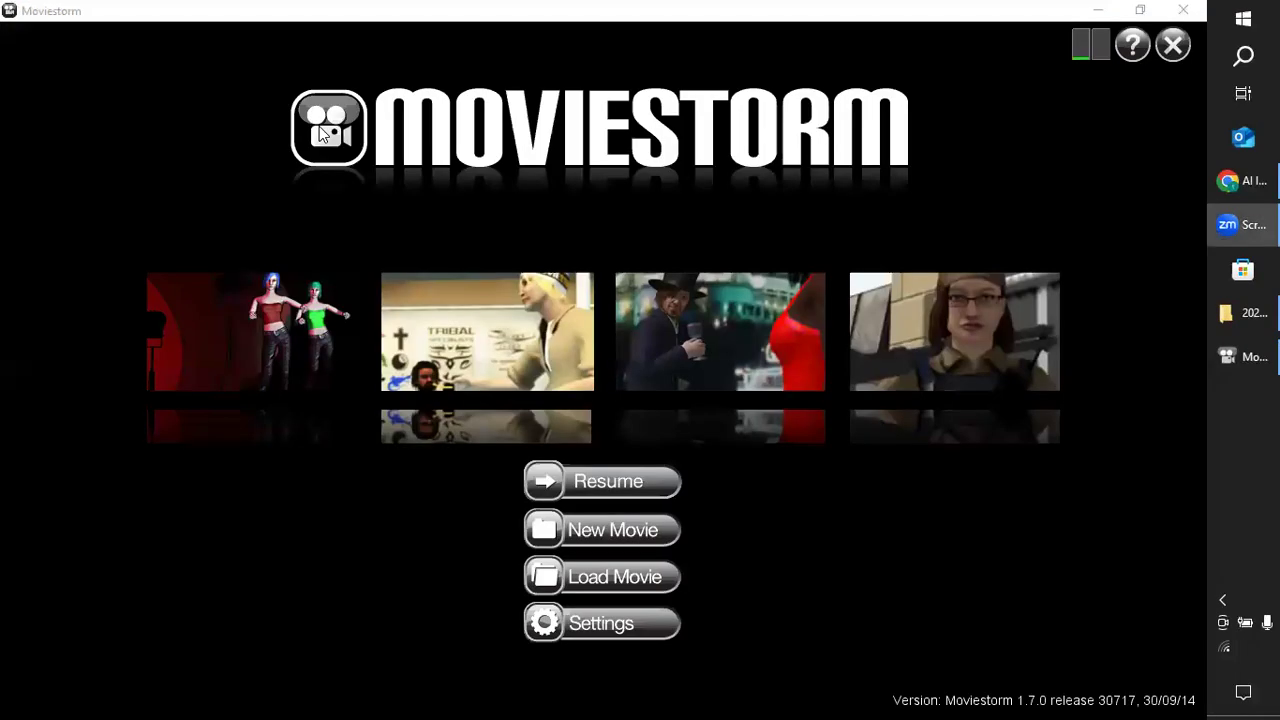
Create a new movie from the Empty Movie template.
left_click(639, 535)
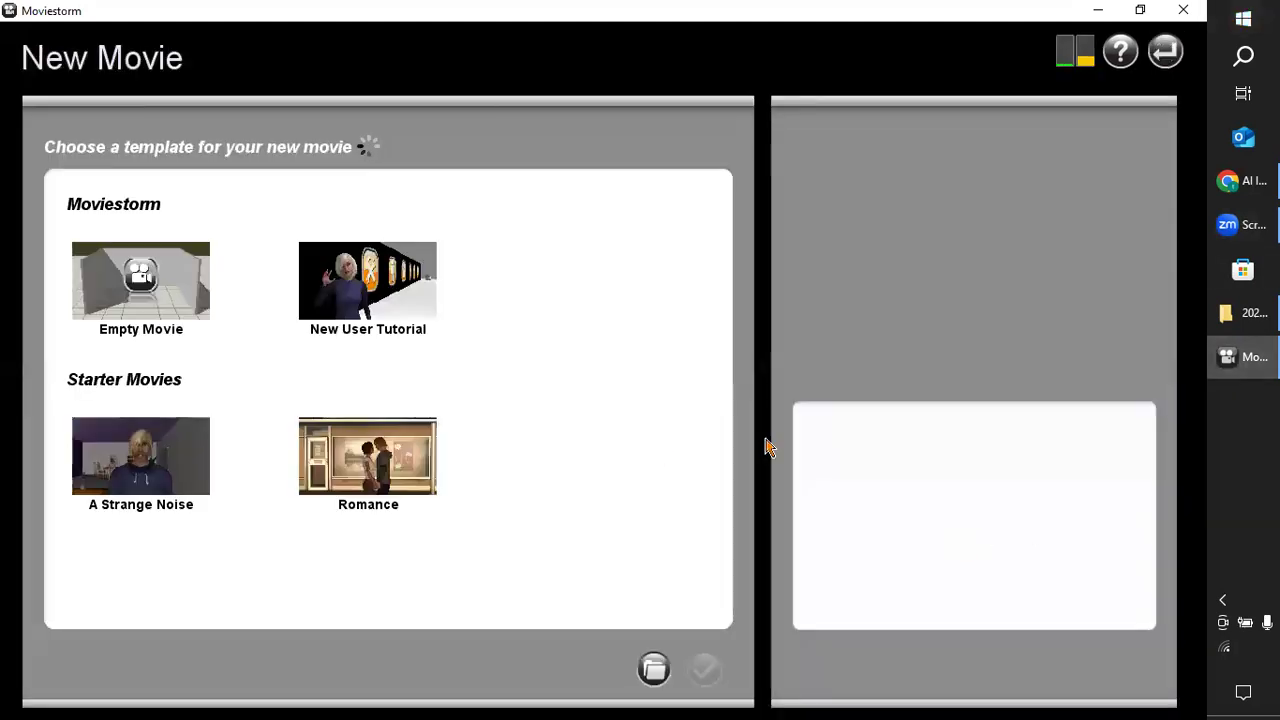
left_click(131, 292)
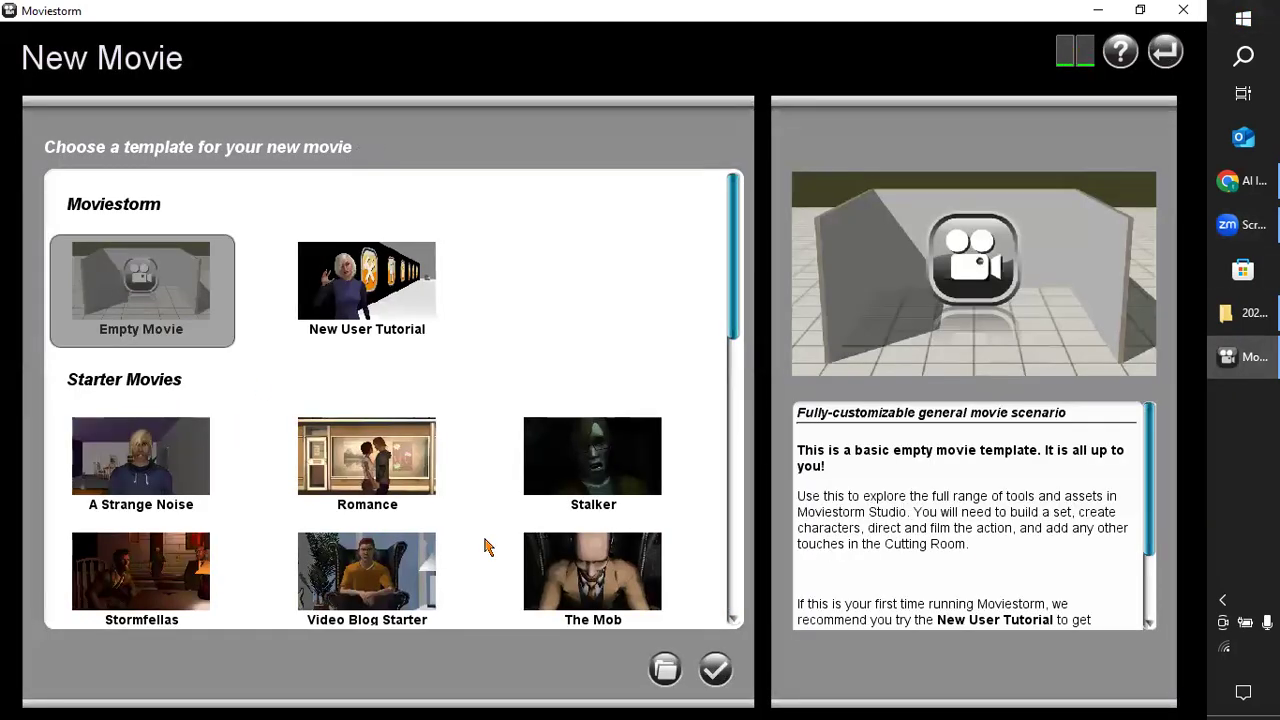
left_click(715, 668)
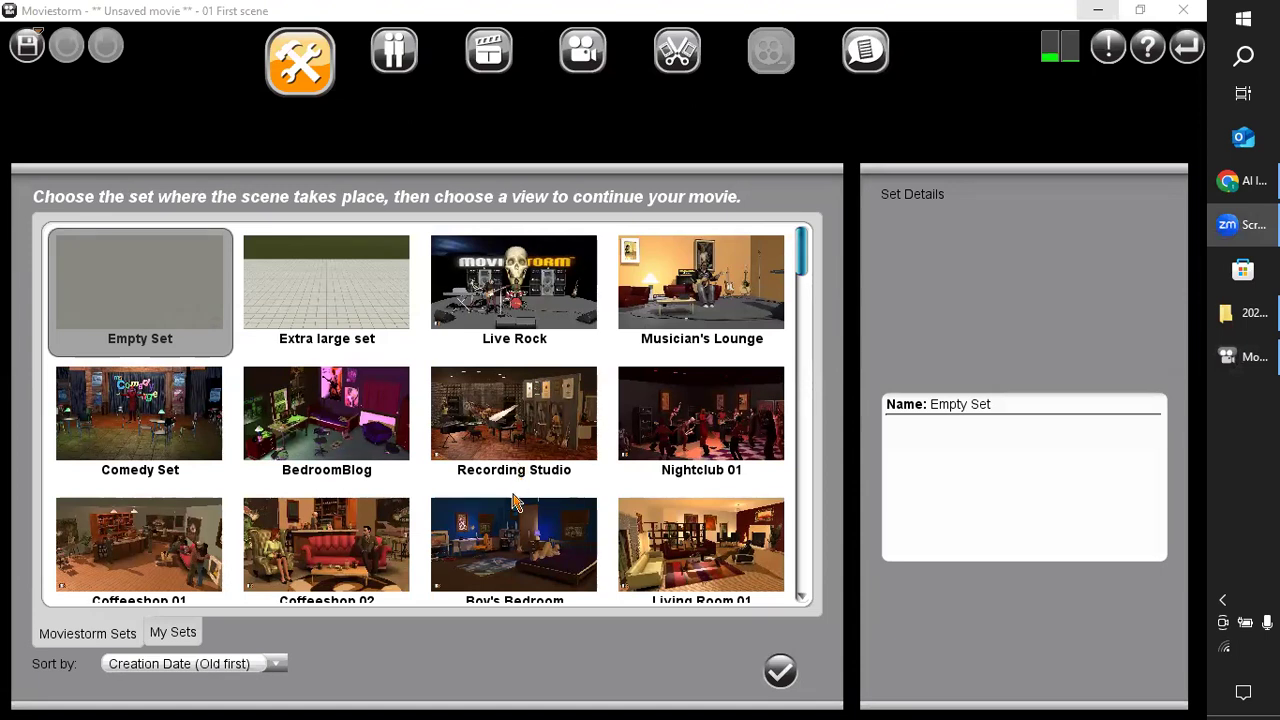
Choose the Modern Lounge set for the first scene and load it.
left_click_drag(806, 260, 790, 326)
scroll(716, 381, "down", 1)
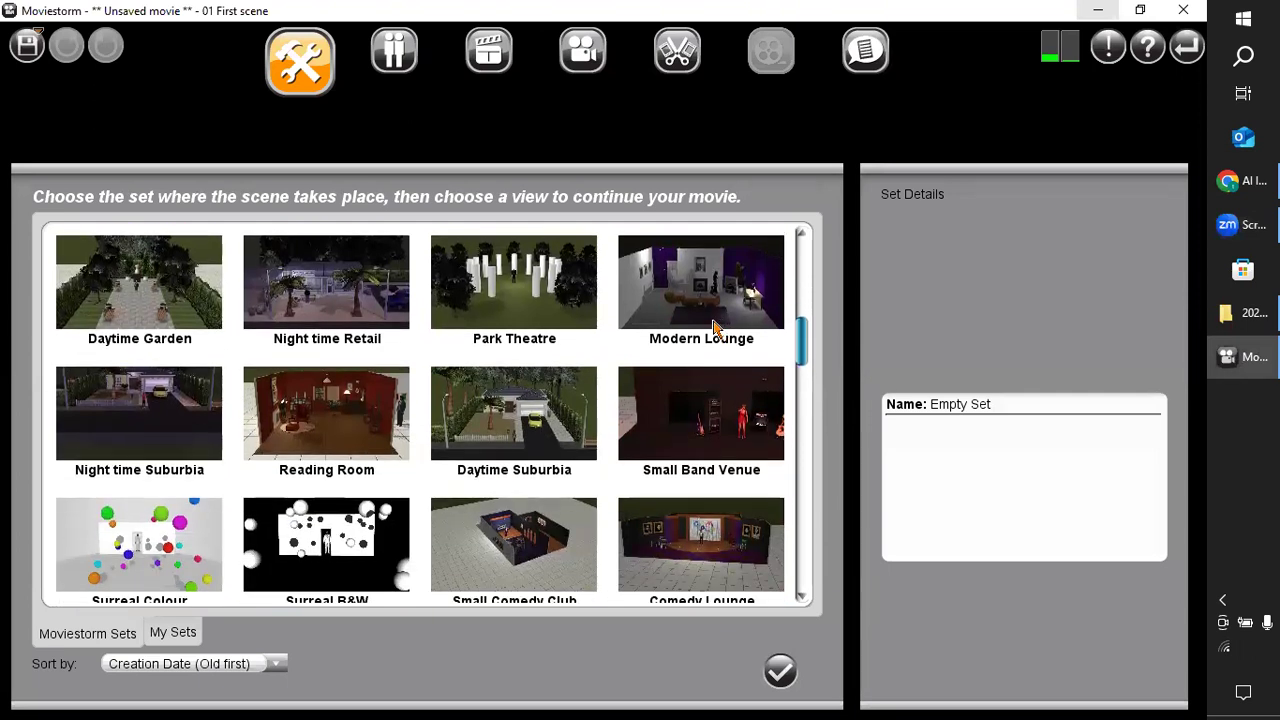
left_click(716, 328)
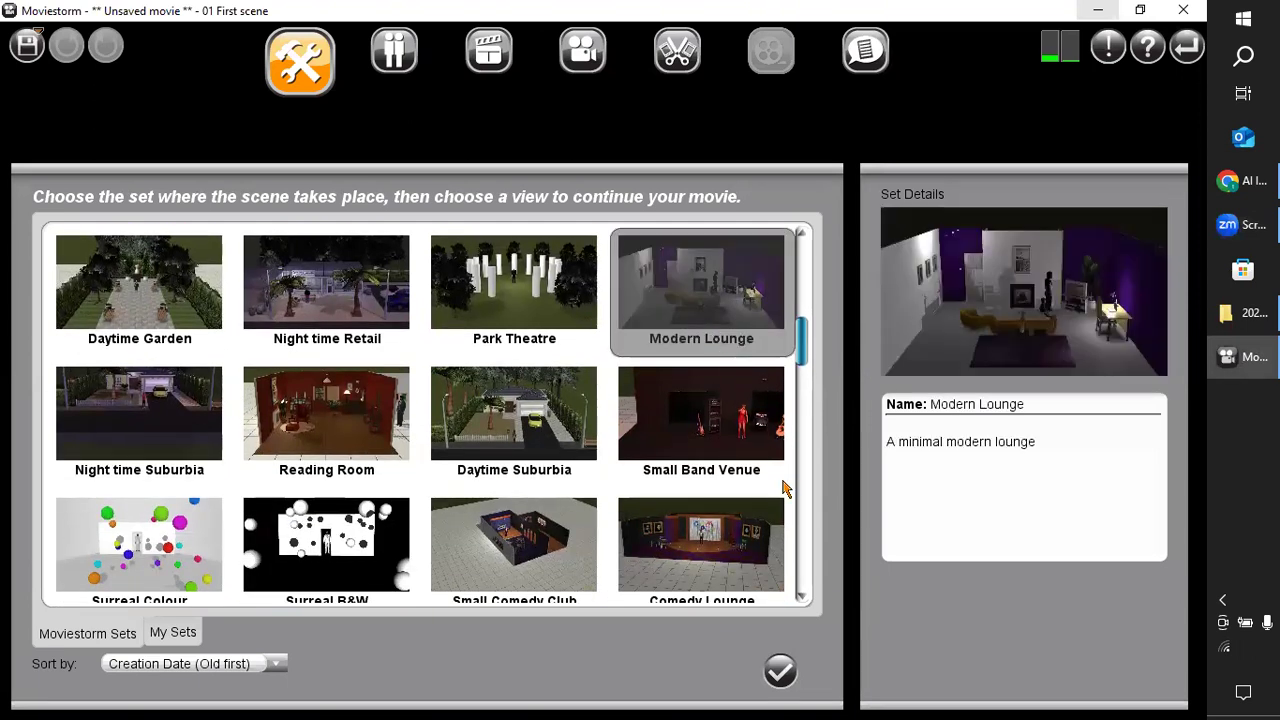
left_click(778, 680)
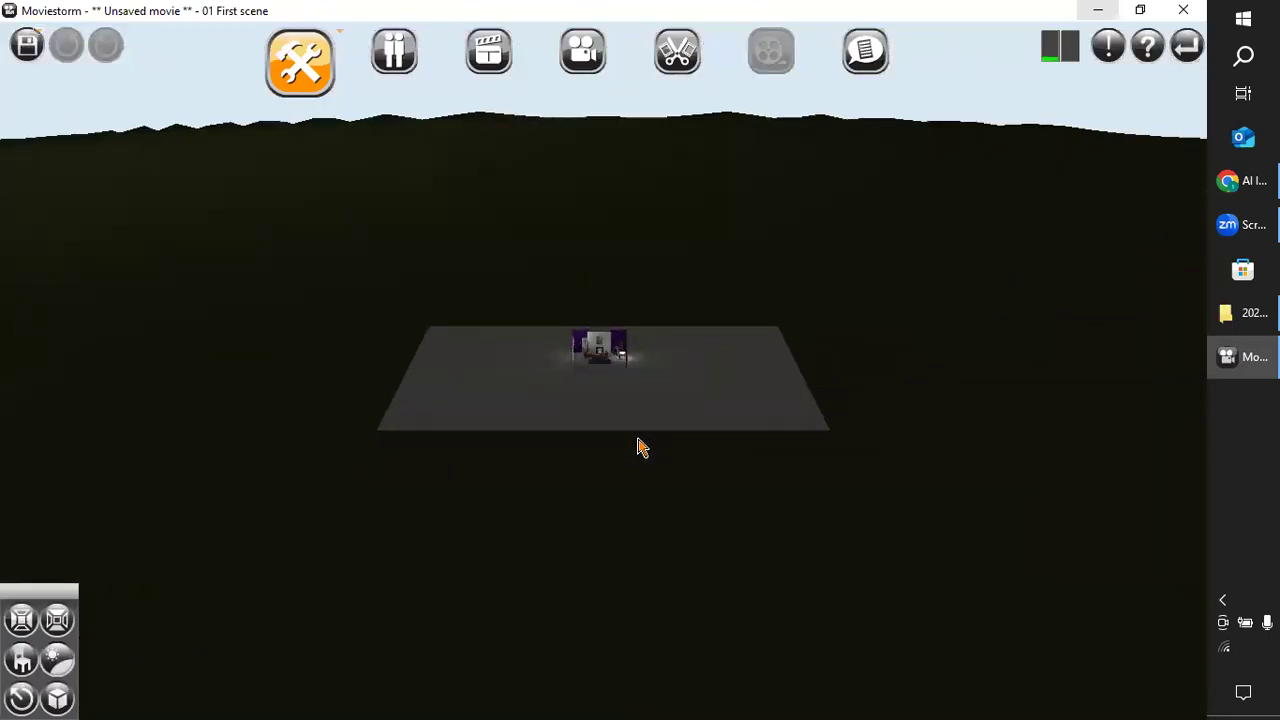
Examine the lounge set's furniture, floor and walls from different distances and angles.
right_click_drag(640, 447, 717, 634)
mouse_move(600, 557)
right_mouse_down()
mouse_move(611, 526)
mouse_move(683, 457)
mouse_move(660, 494)
mouse_move(623, 503)
mouse_move(626, 460)
mouse_move(684, 471)
mouse_move(546, 463)
mouse_move(563, 423)
mouse_move(586, 499)
mouse_move(566, 354)
mouse_move(537, 646)
right_mouse_up()
scroll(658, 494, "up", 5)
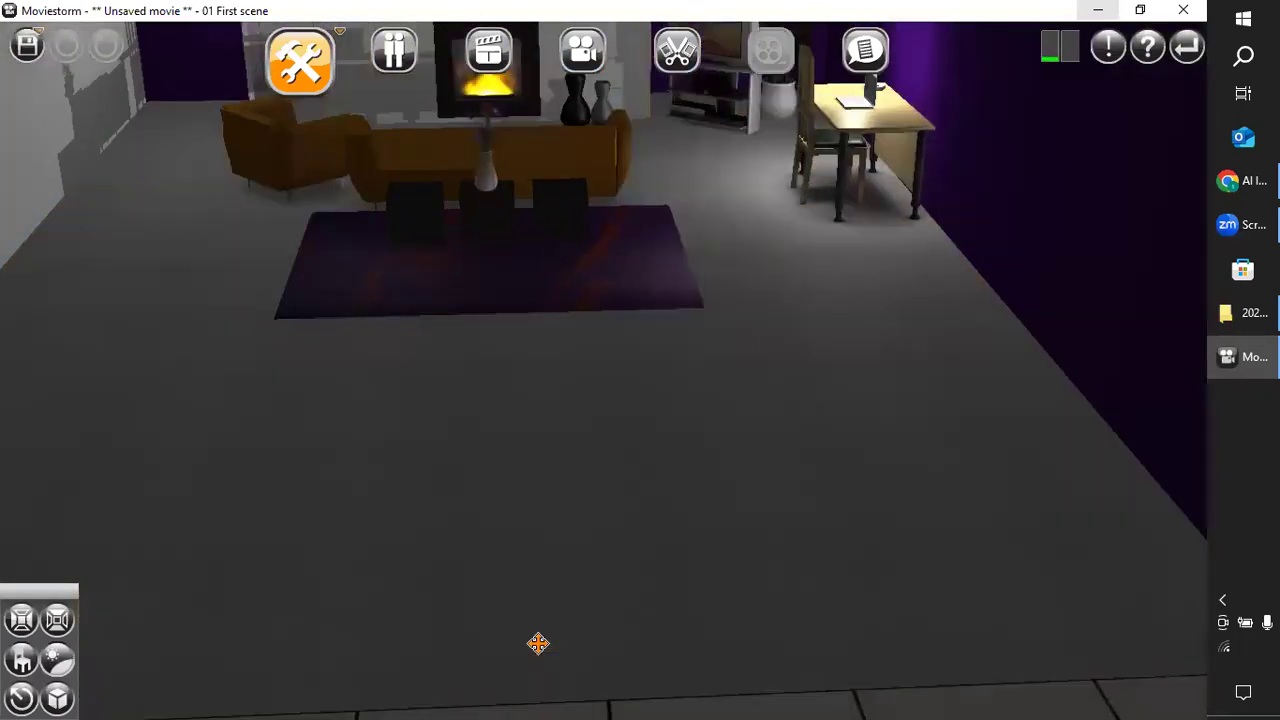
left_click(586, 586)
mouse_move(576, 576)
right_mouse_down()
mouse_move(568, 531)
mouse_move(573, 566)
right_mouse_up()
left_click_drag(531, 469, 577, 660)
right_click_drag(614, 676, 576, 700)
mouse_move(734, 598)
right_mouse_down()
mouse_move(531, 697)
mouse_move(203, 689)
mouse_move(222, 670)
mouse_move(734, 697)
mouse_move(780, 686)
mouse_move(786, 623)
mouse_move(736, 620)
right_mouse_up()
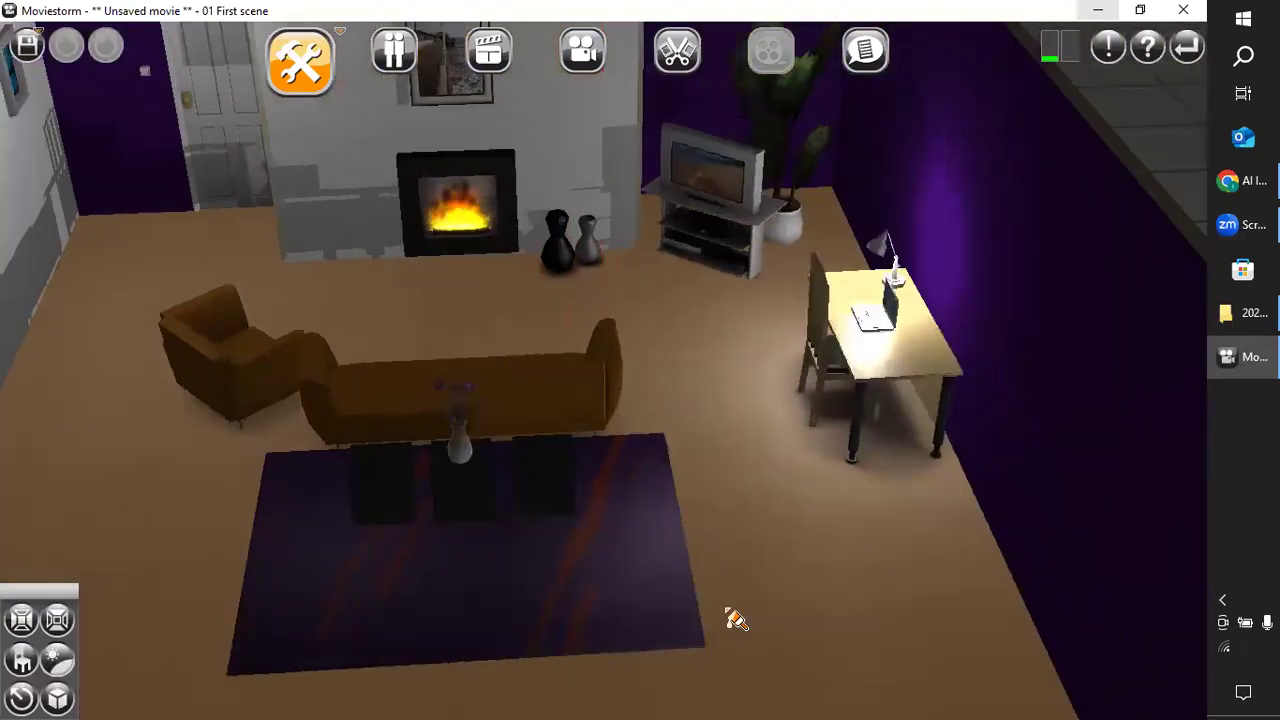
scroll(734, 617, "down", 6)
scroll(670, 567, "up", 3)
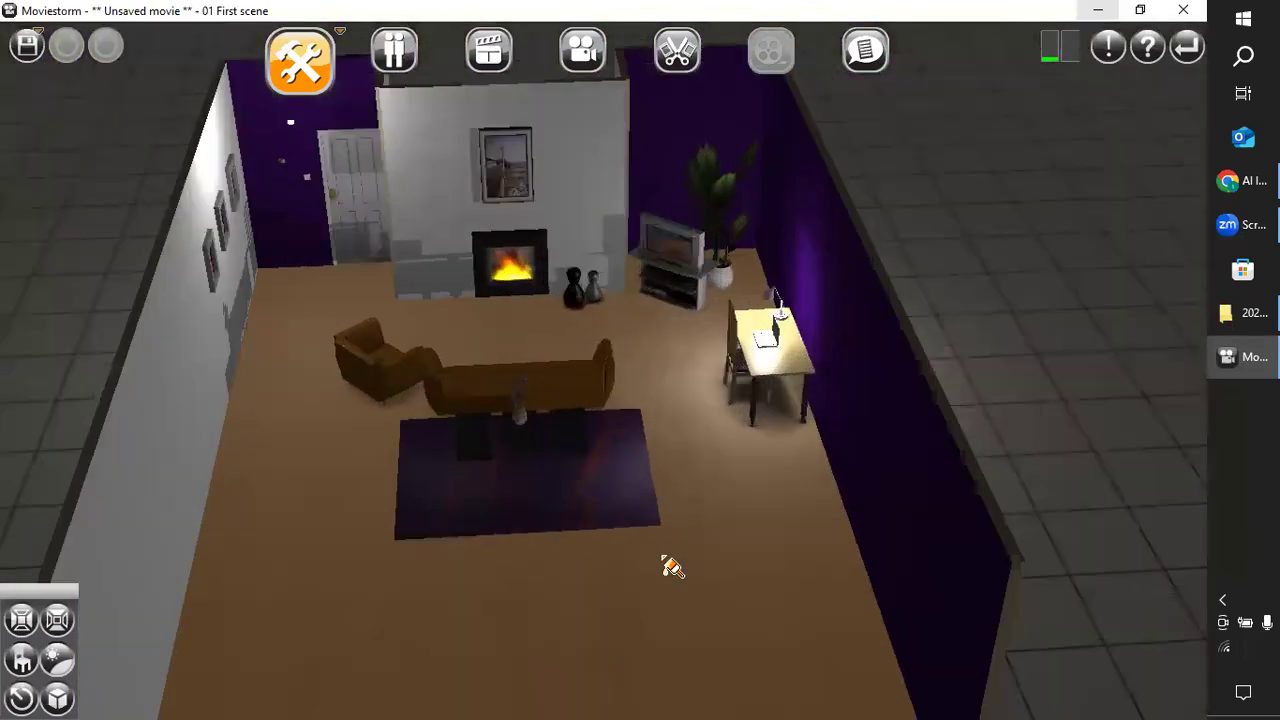
scroll(670, 567, "up", 2)
left_click(638, 587)
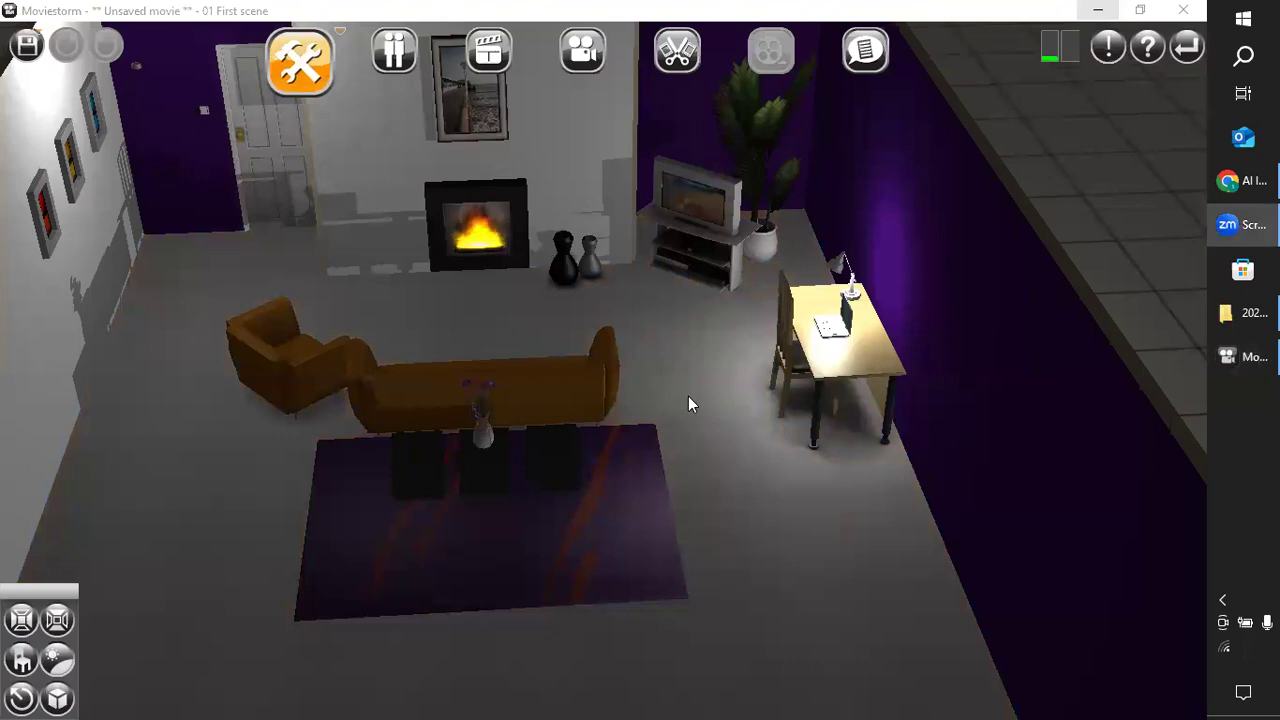
left_click(793, 216)
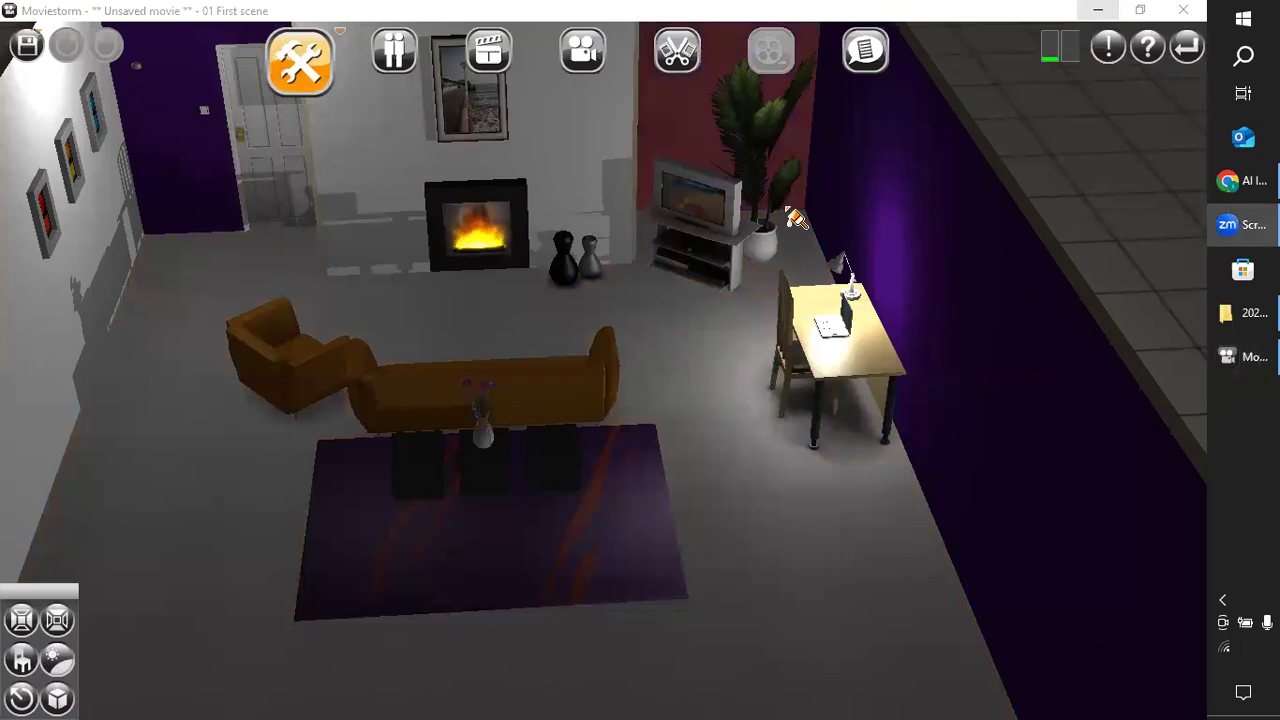
left_click(794, 216)
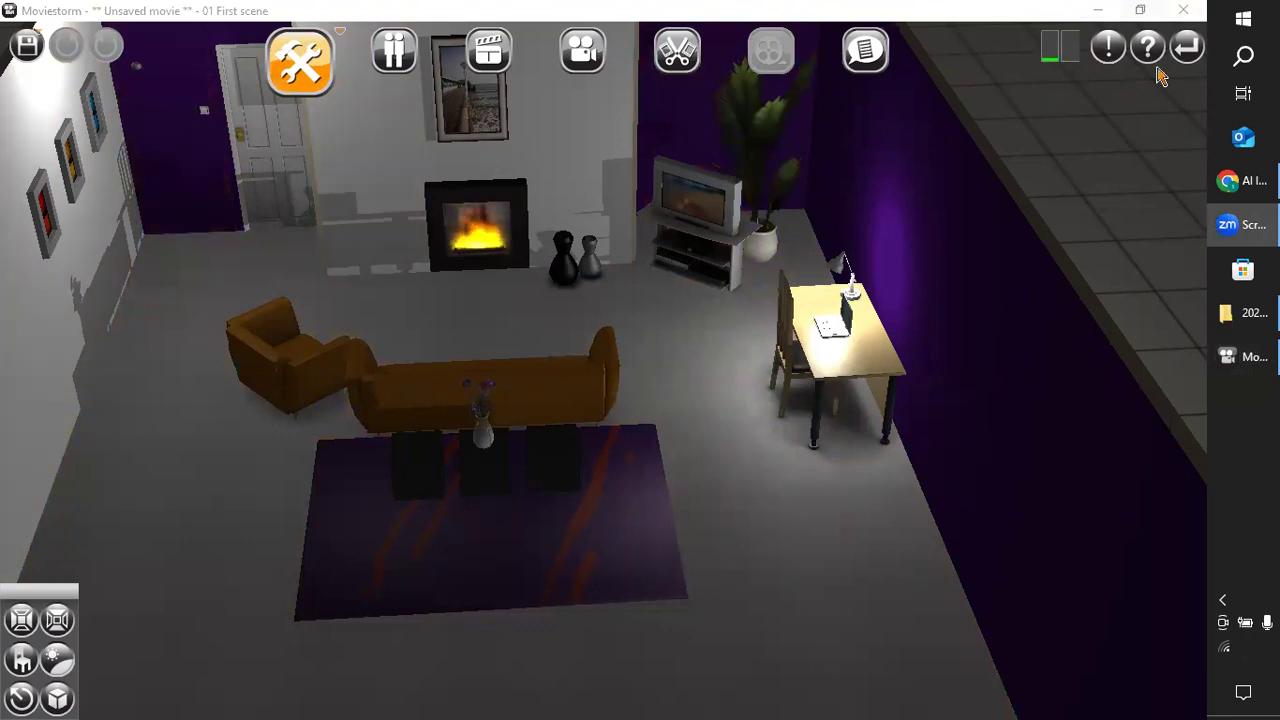
Return to the main menu without saving the lounge movie.
left_click(1187, 49)
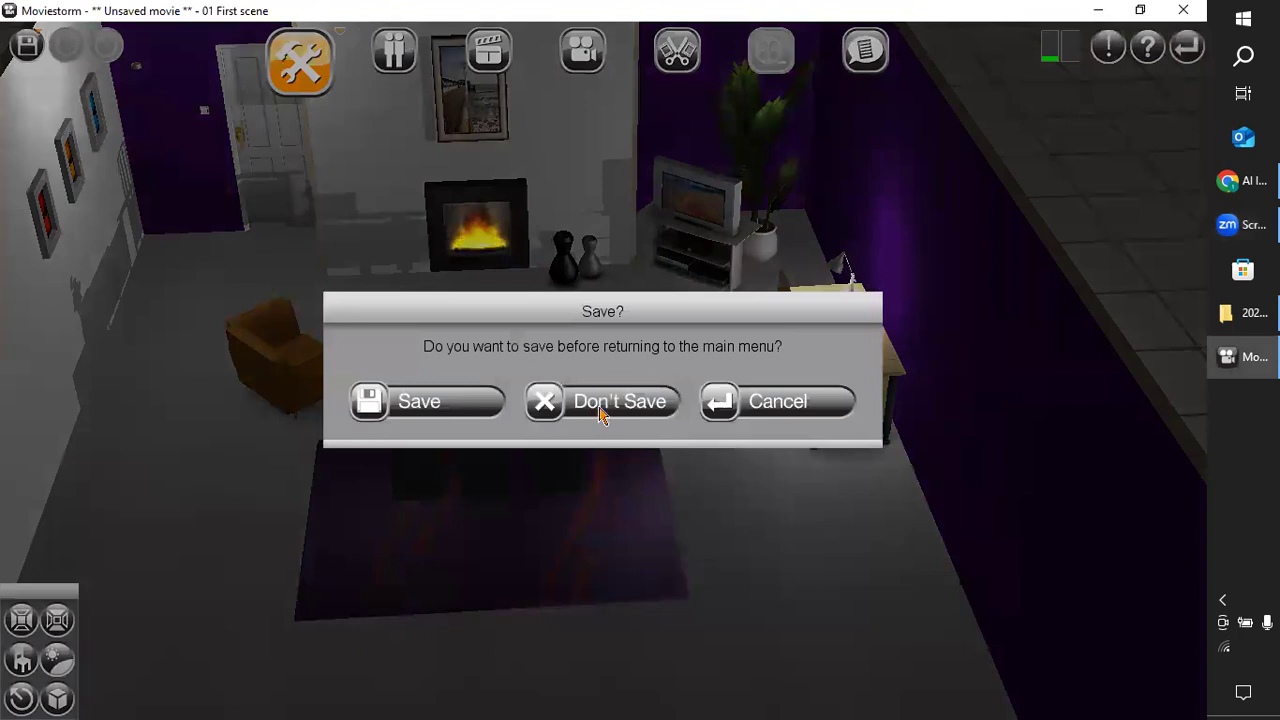
left_click(625, 395)
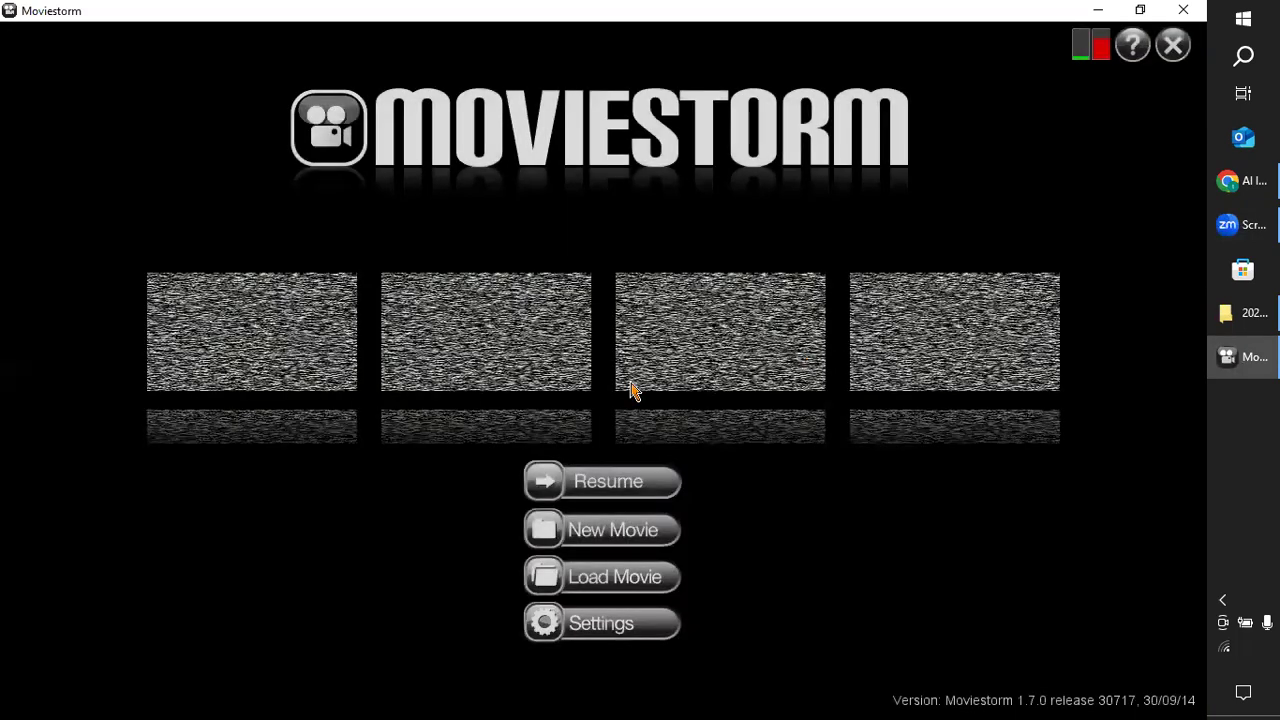
Create a new movie from the Empty Movie template and load the Empty Set for its first scene.
left_click(620, 540)
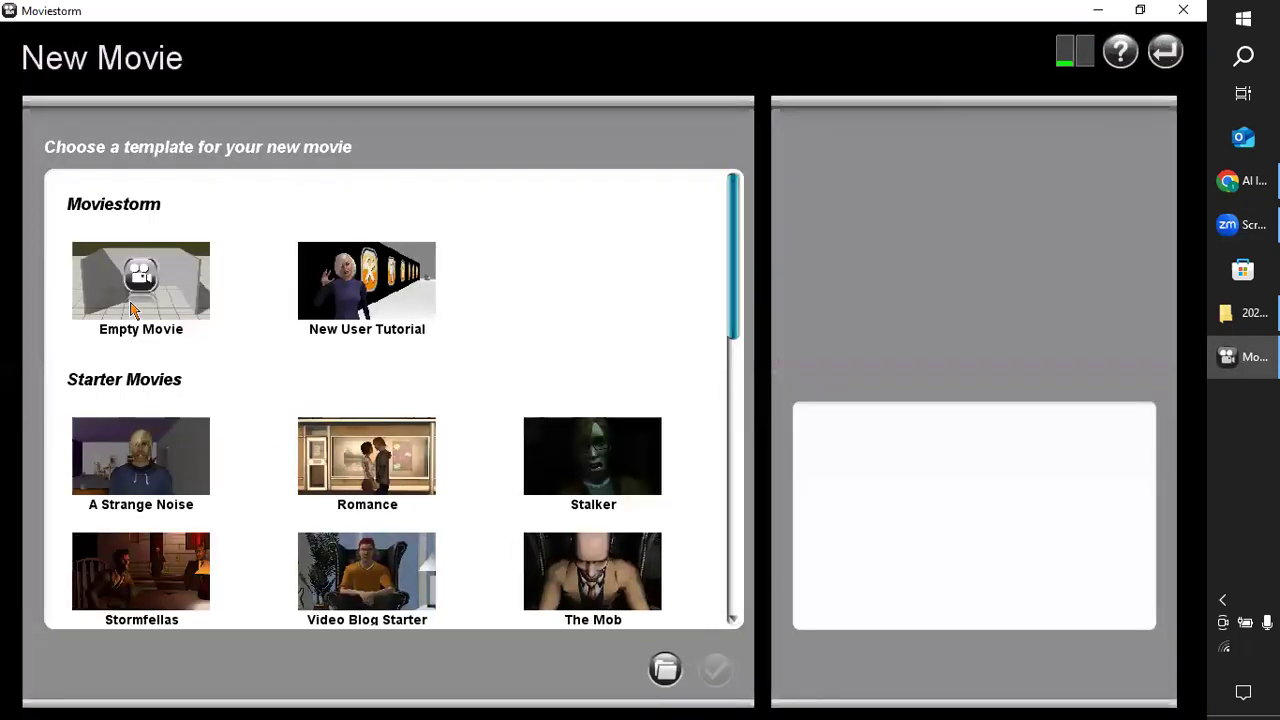
left_click(708, 671)
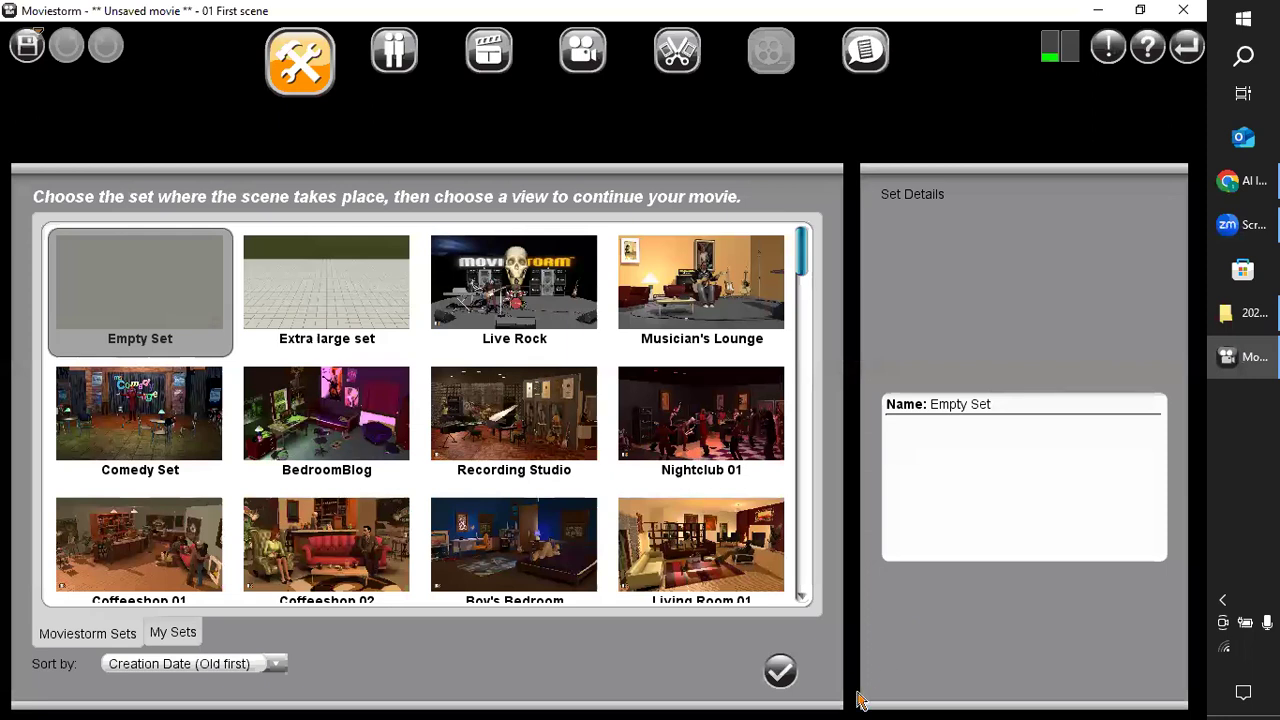
left_click(781, 672)
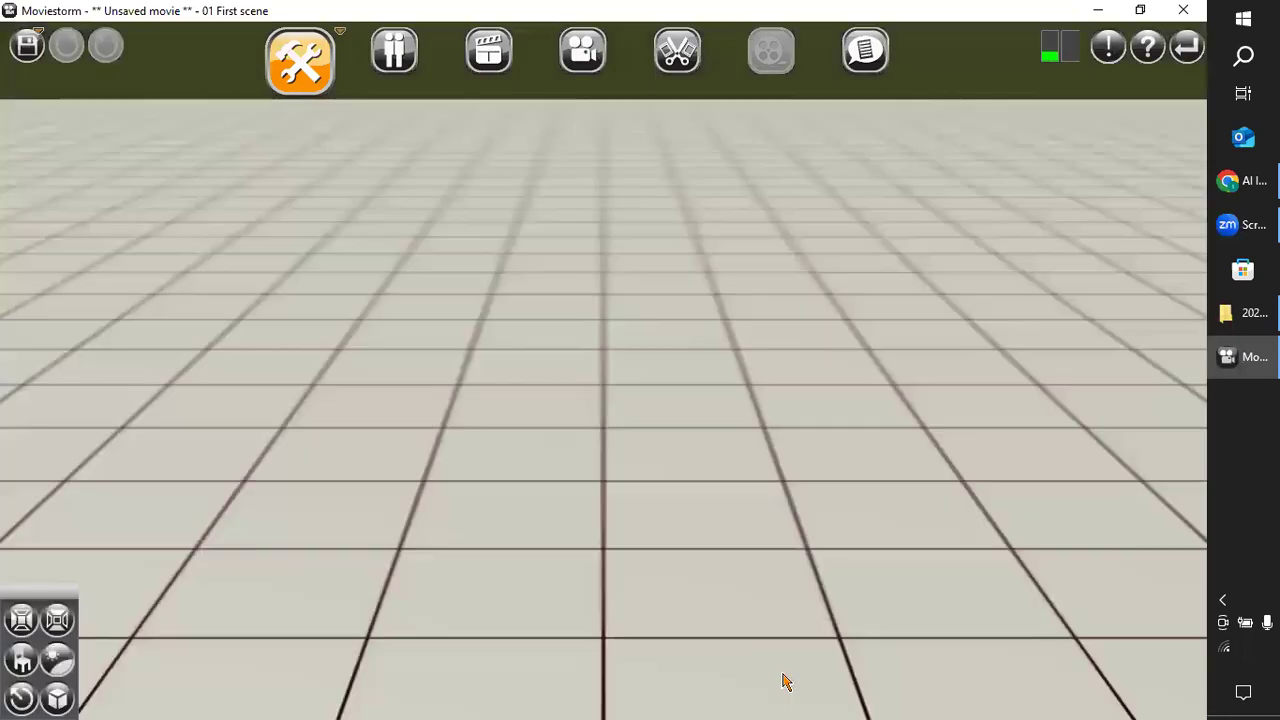
Inspect the empty set's floor grid and its edges from several angles and distances.
scroll(771, 620, "down", 8)
left_click_drag(981, 501, 728, 709)
right_click_drag(900, 523, 885, 635)
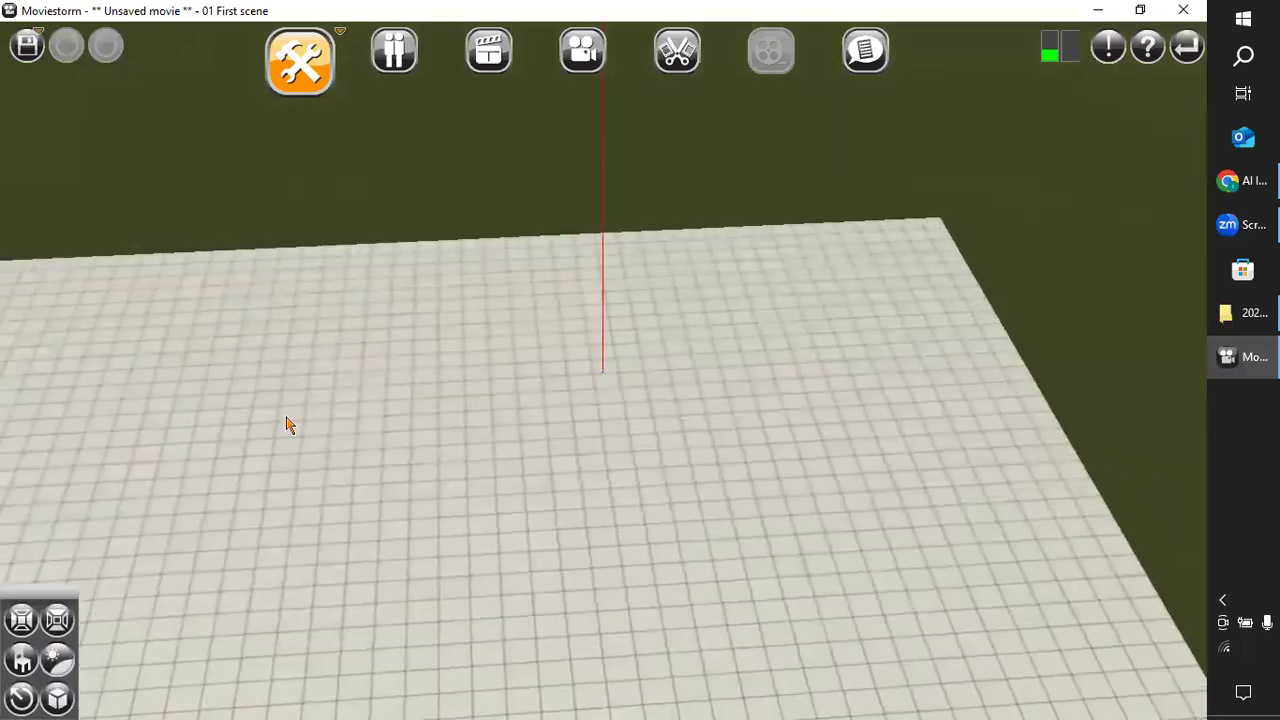
left_click_drag(286, 423, 570, 398)
right_click_drag(405, 487, 332, 392)
left_click_drag(332, 392, 1000, 486)
right_click_drag(1000, 486, 720, 525)
left_click_drag(720, 525, 743, 537)
left_click_drag(660, 474, 719, 446)
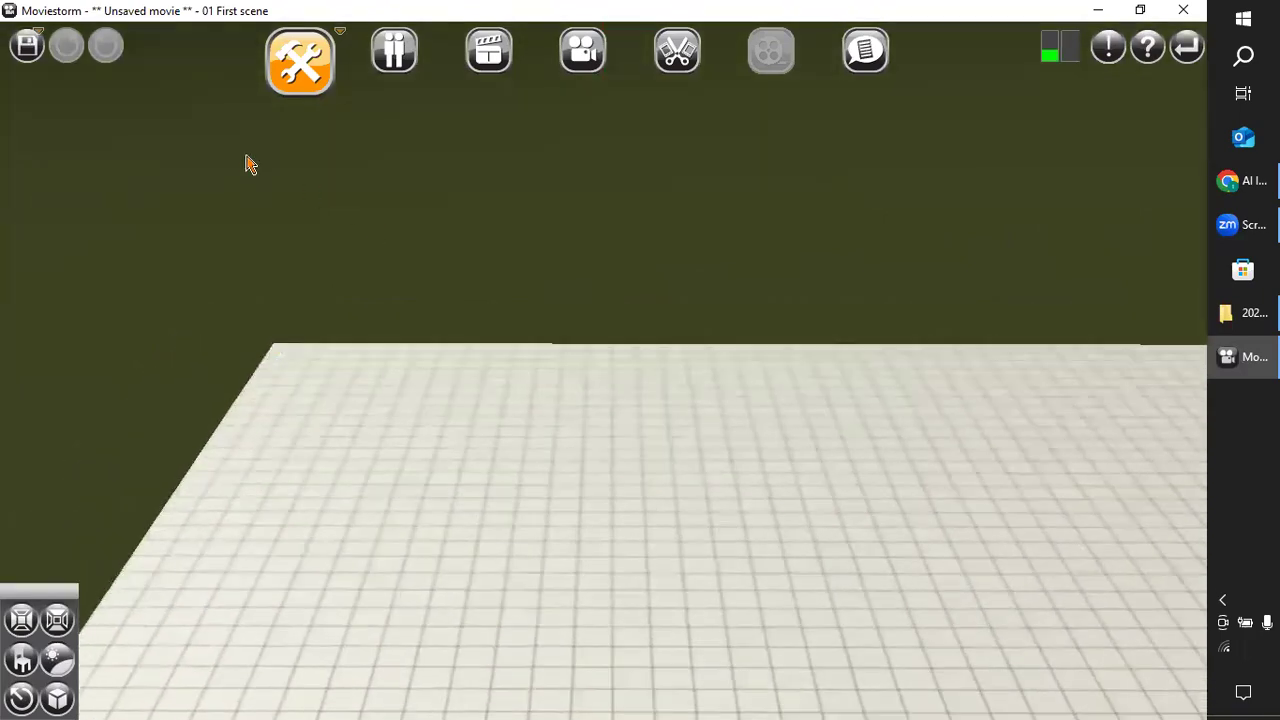
Find the Grass and Gravel ground prop with the filter "grass" and place it near the floor's far-left corner.
left_click(21, 660)
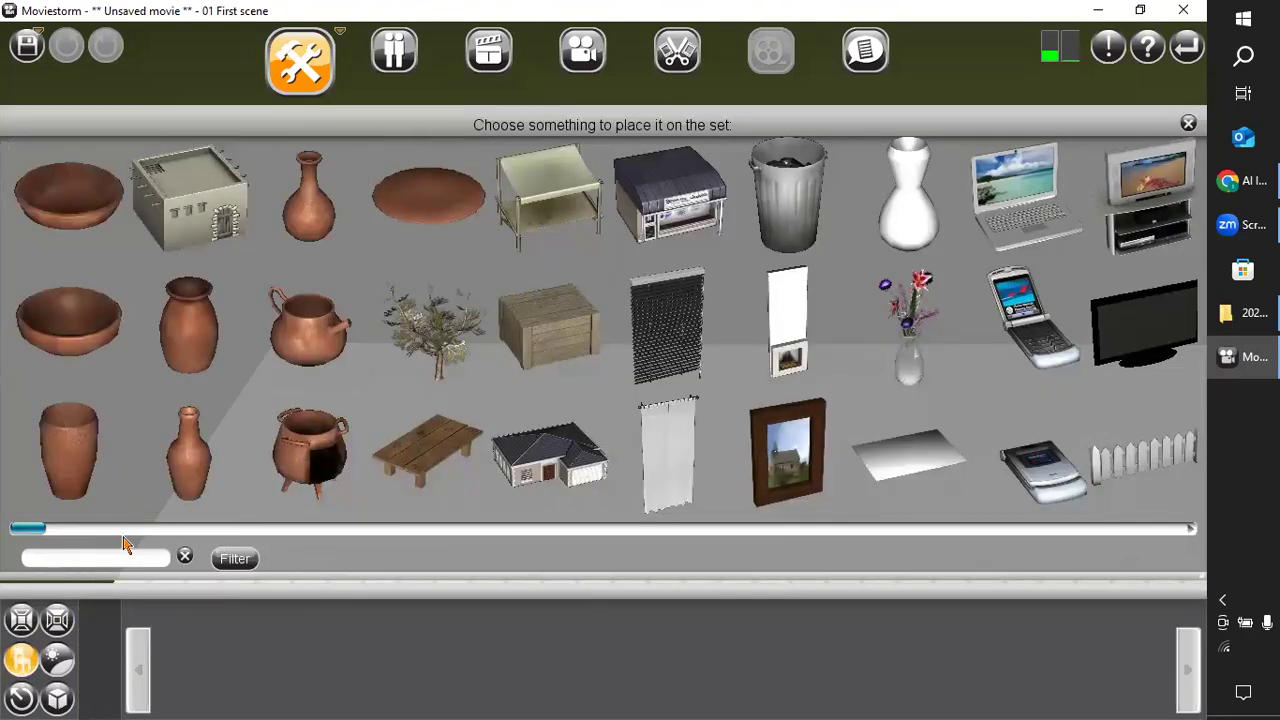
type("grass")
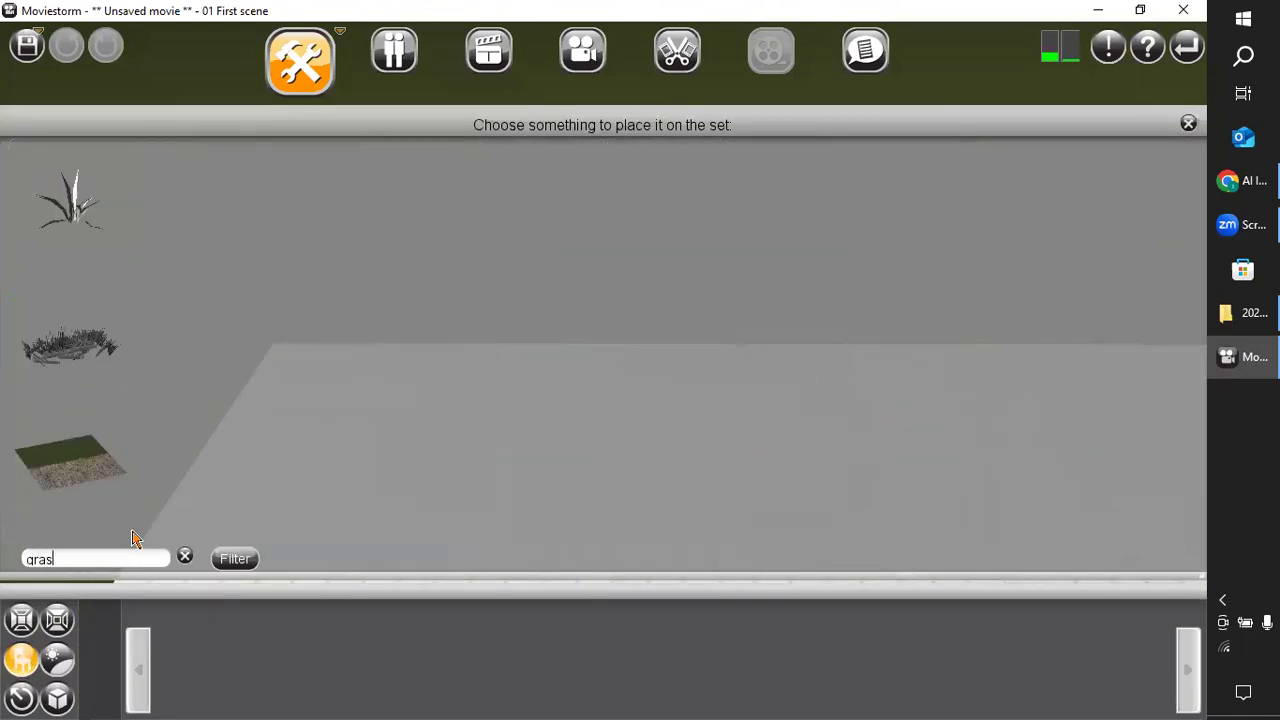
left_click(64, 466)
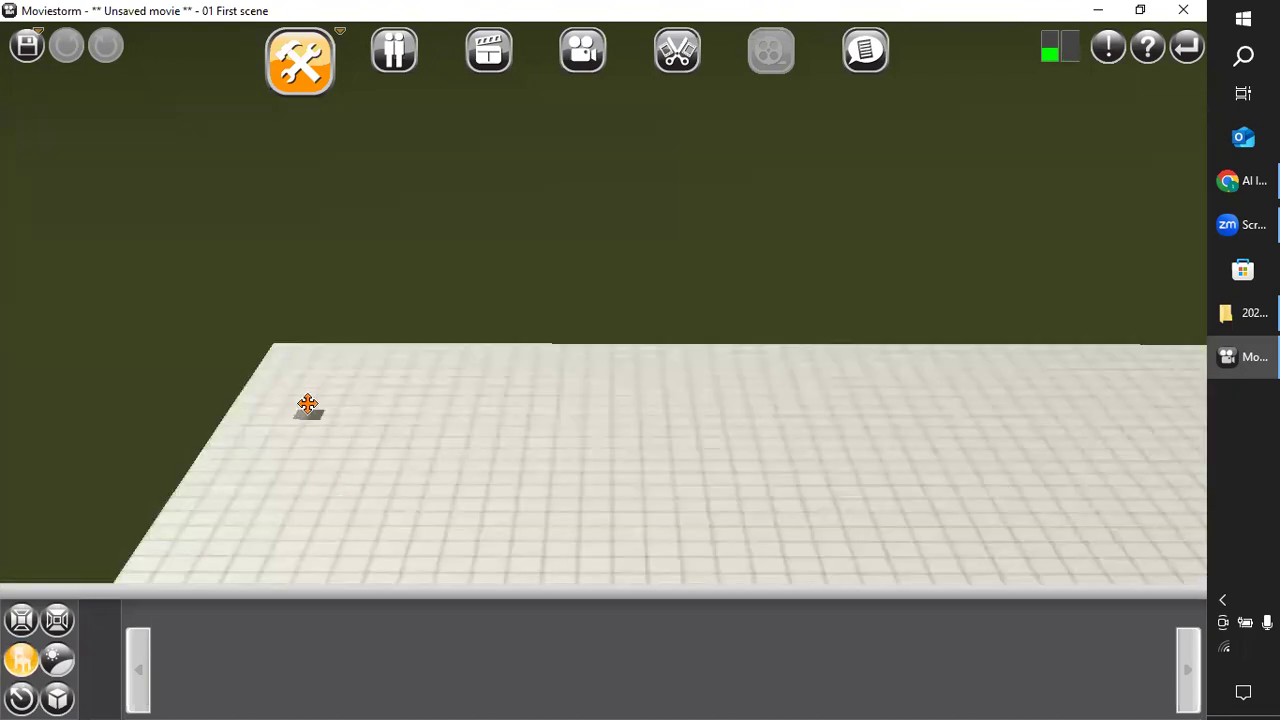
scroll(317, 413, "up", 1)
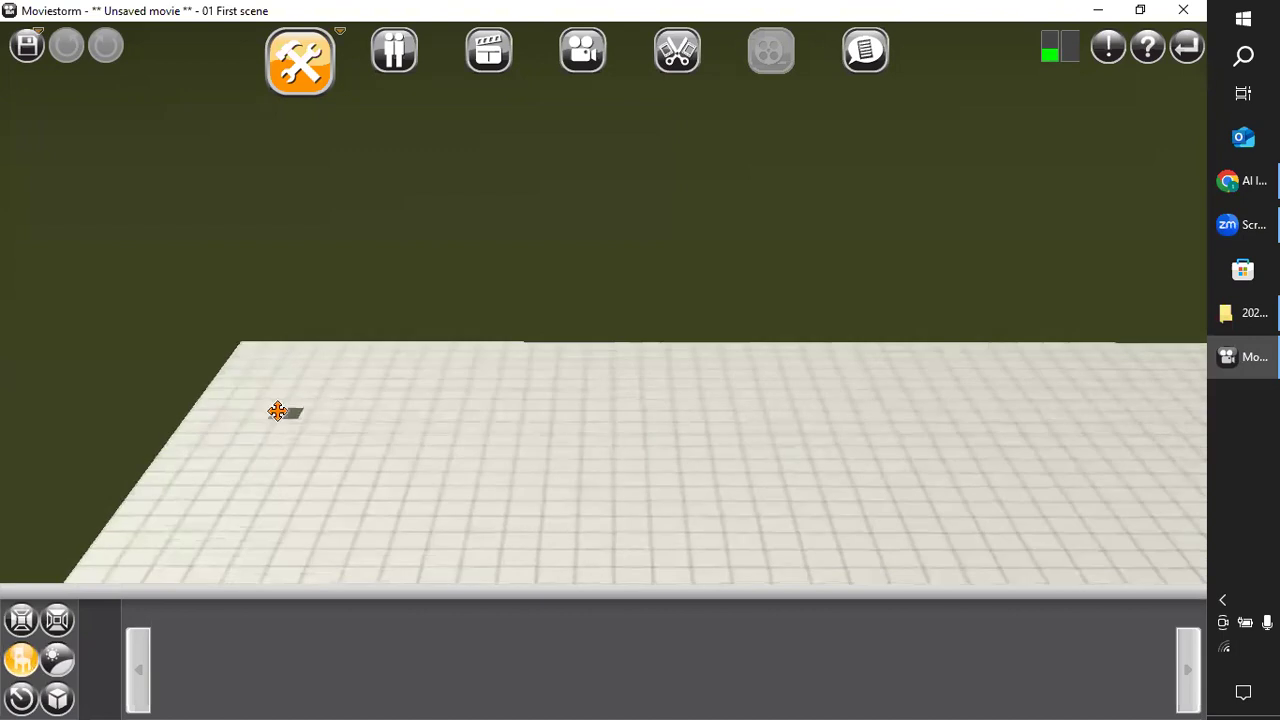
left_click(280, 409)
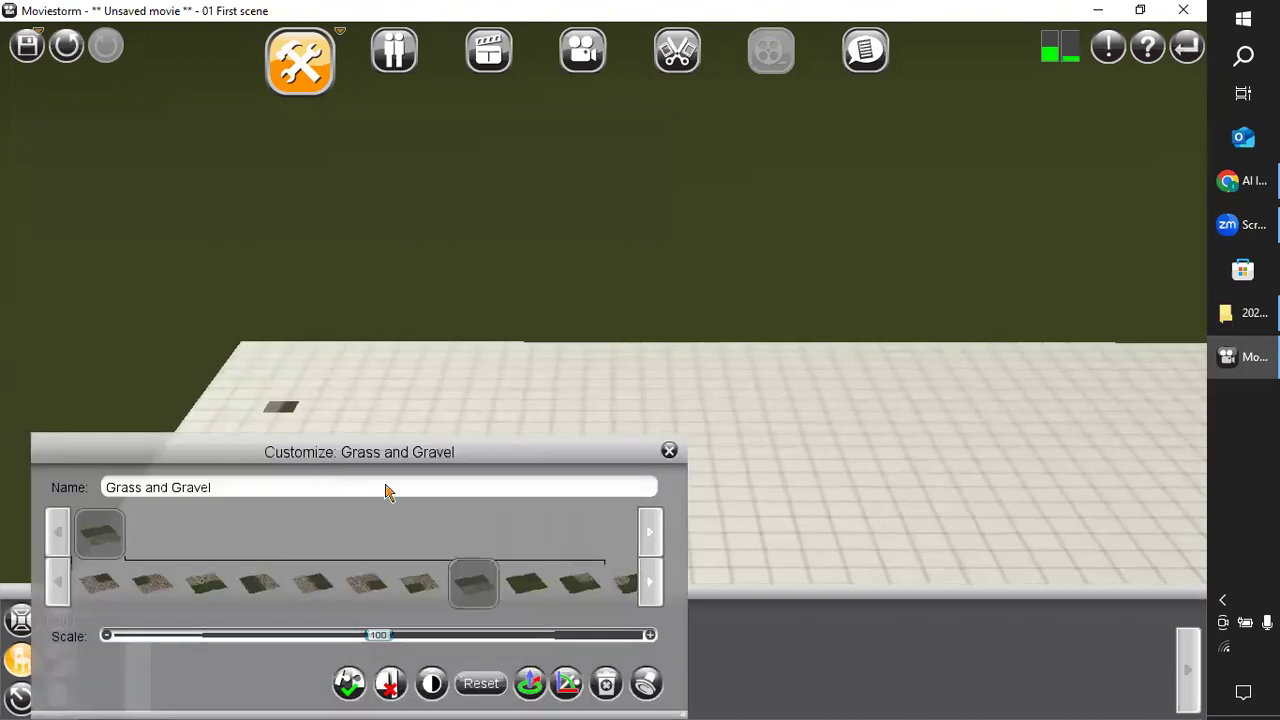
Change the ground prop to the all-grass variant and set its scale to 1000.
mouse_move(546, 594)
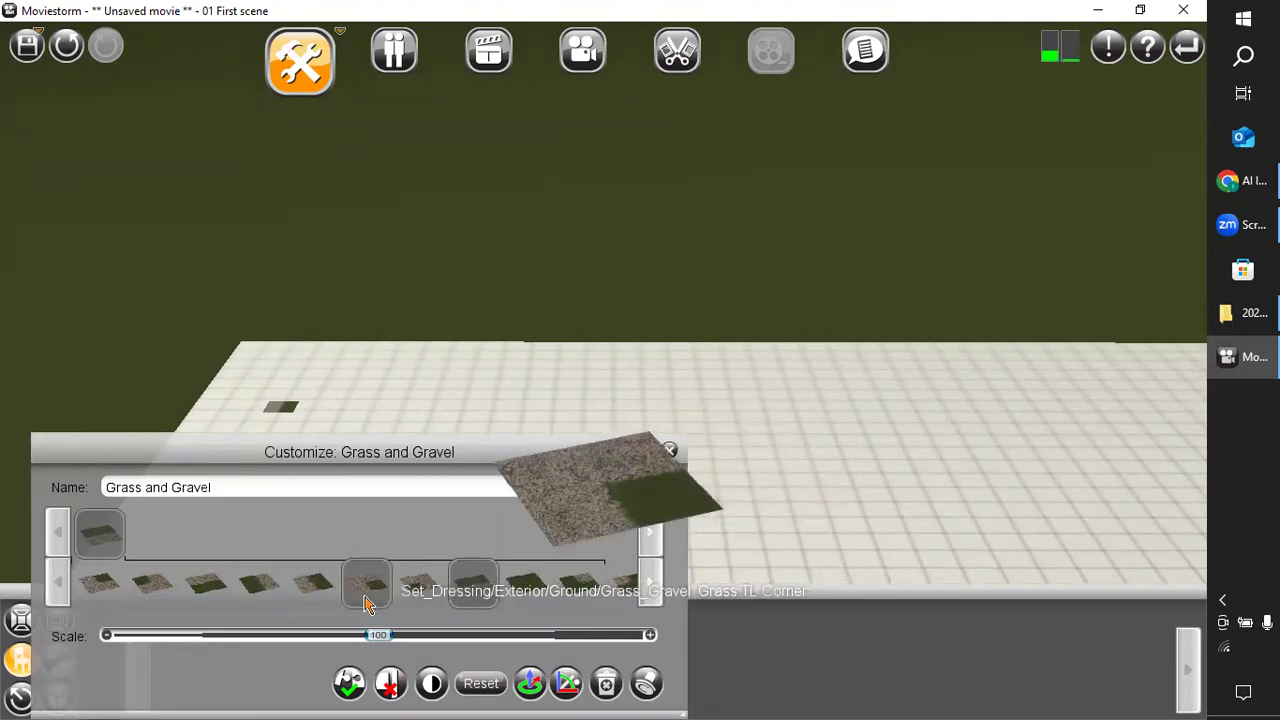
left_click(533, 591)
left_click_drag(380, 636, 655, 636)
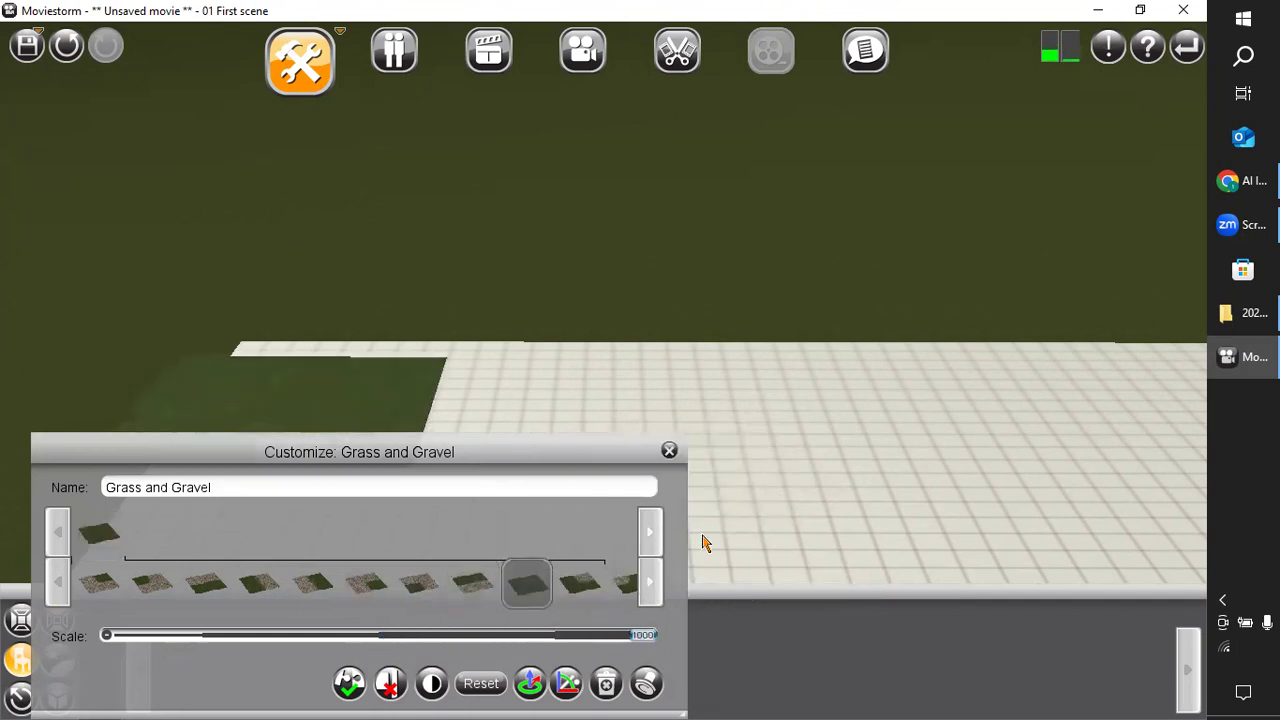
left_click(670, 453)
Move the enlarged grass patch to the right, up to the far edge of the floor grid.
left_click_drag(583, 466, 669, 551)
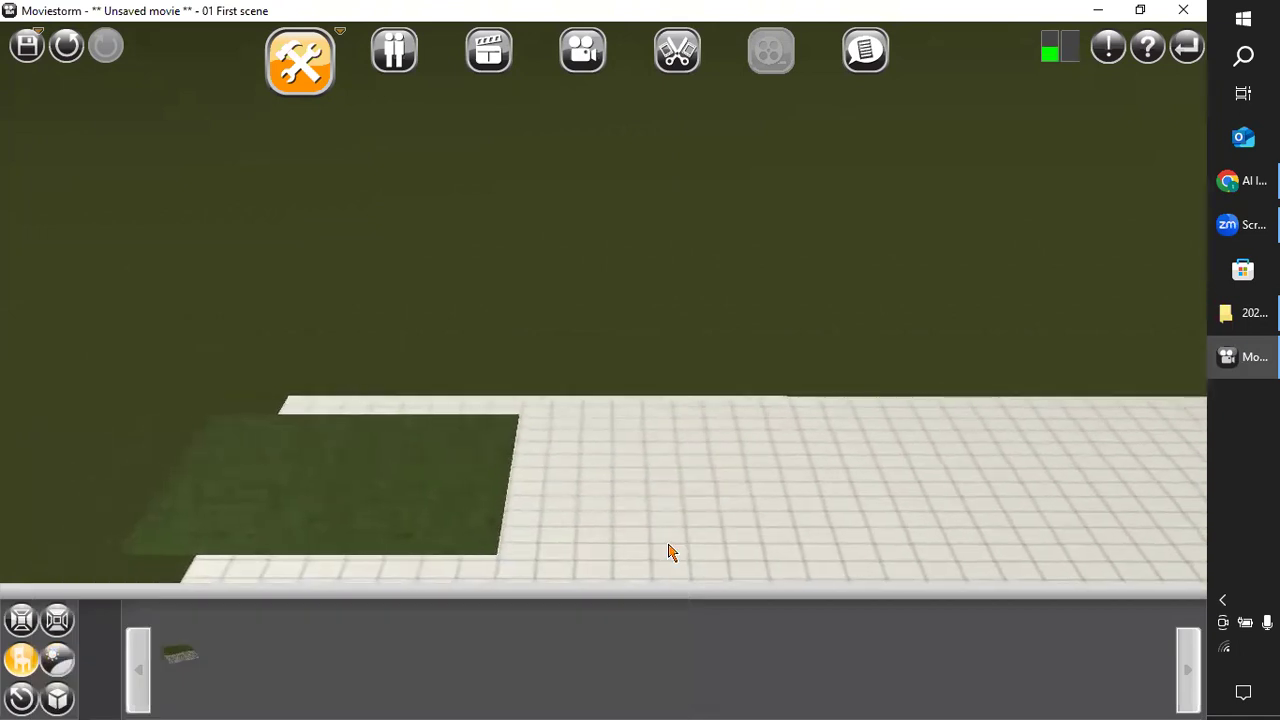
left_click_drag(356, 530, 437, 488)
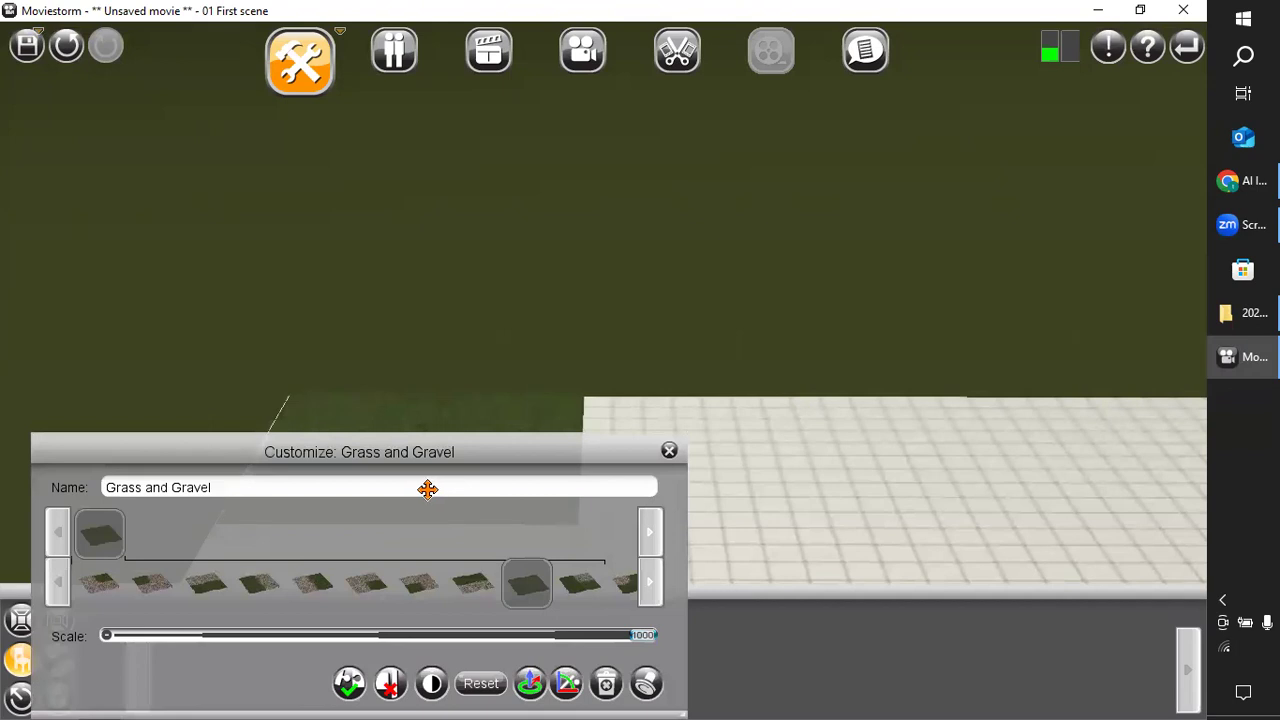
left_click(669, 453)
Delete the grass patch from the set.
left_click(522, 455)
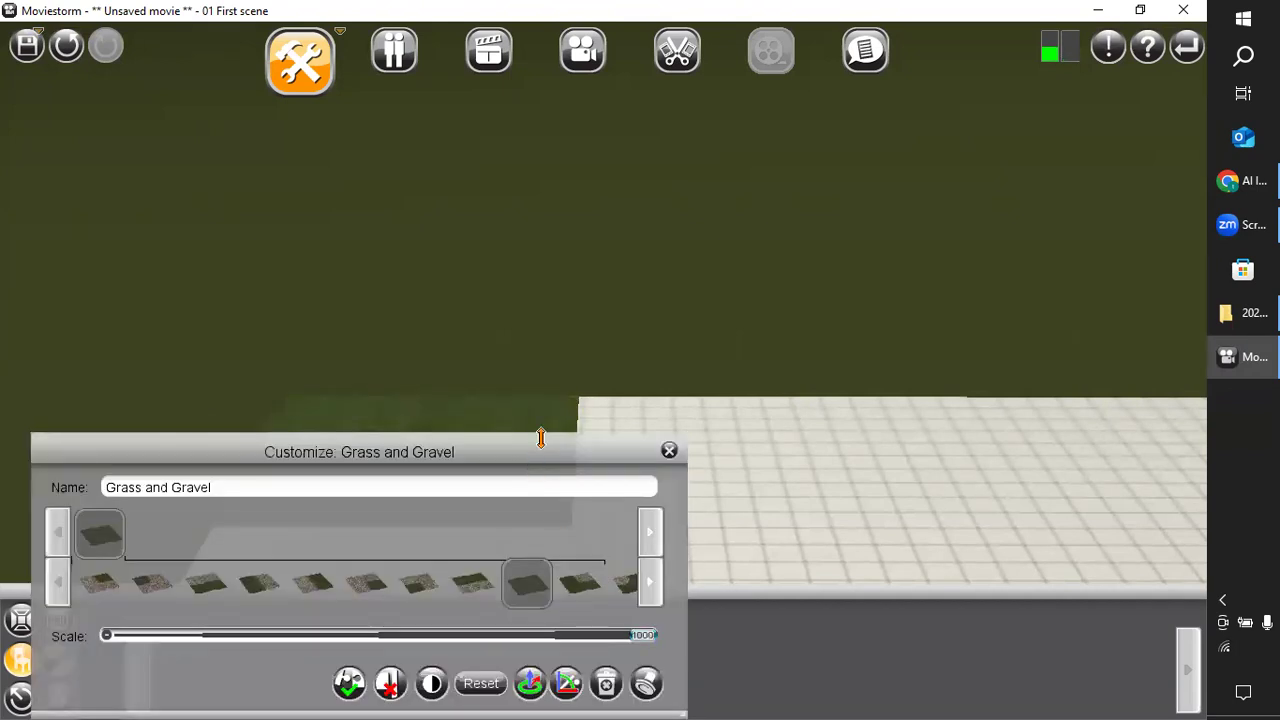
left_click(605, 684)
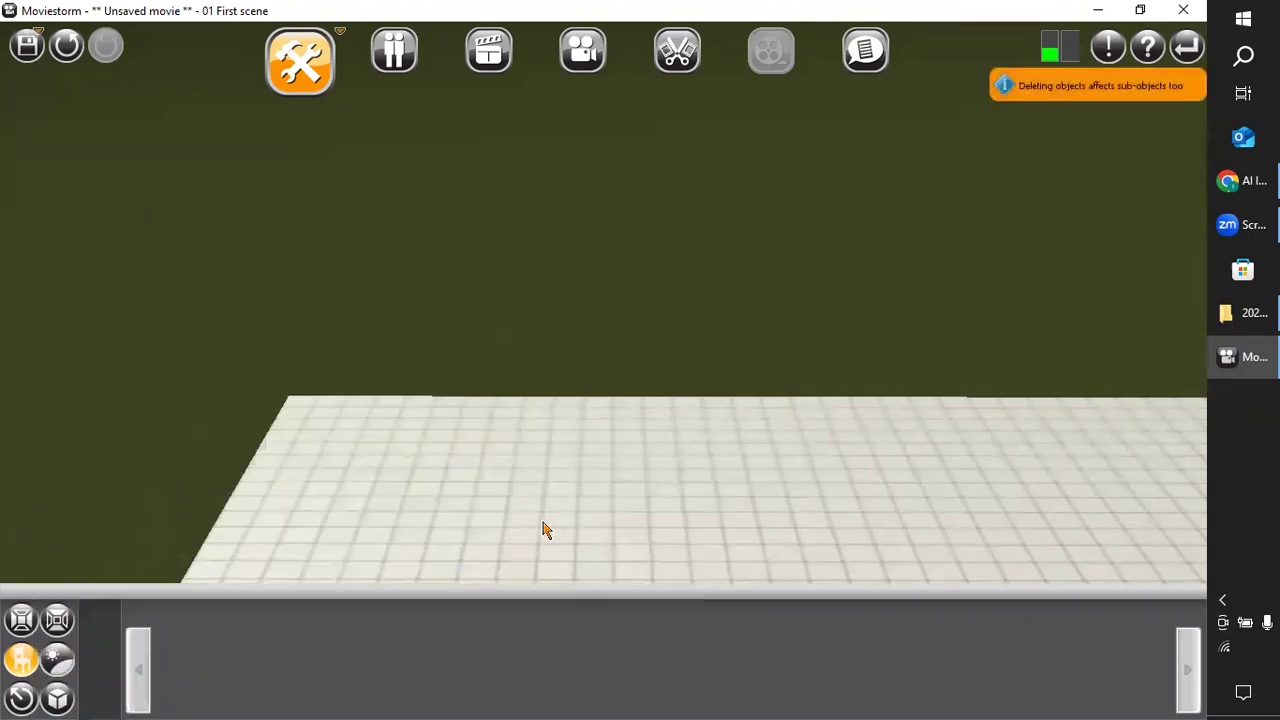
Undo the deletion of the grass patch and place a copy of it directly beside the original along the floor's far edge.
left_click(68, 46)
left_click(503, 488)
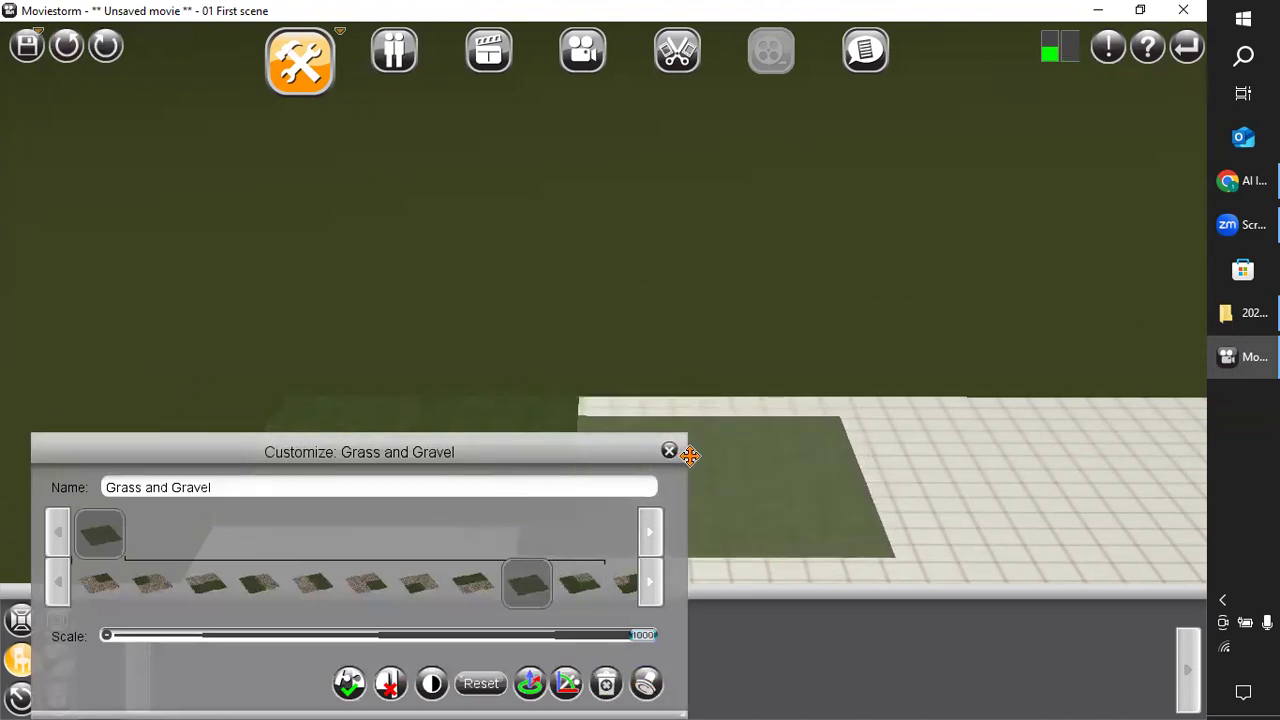
left_click(727, 460)
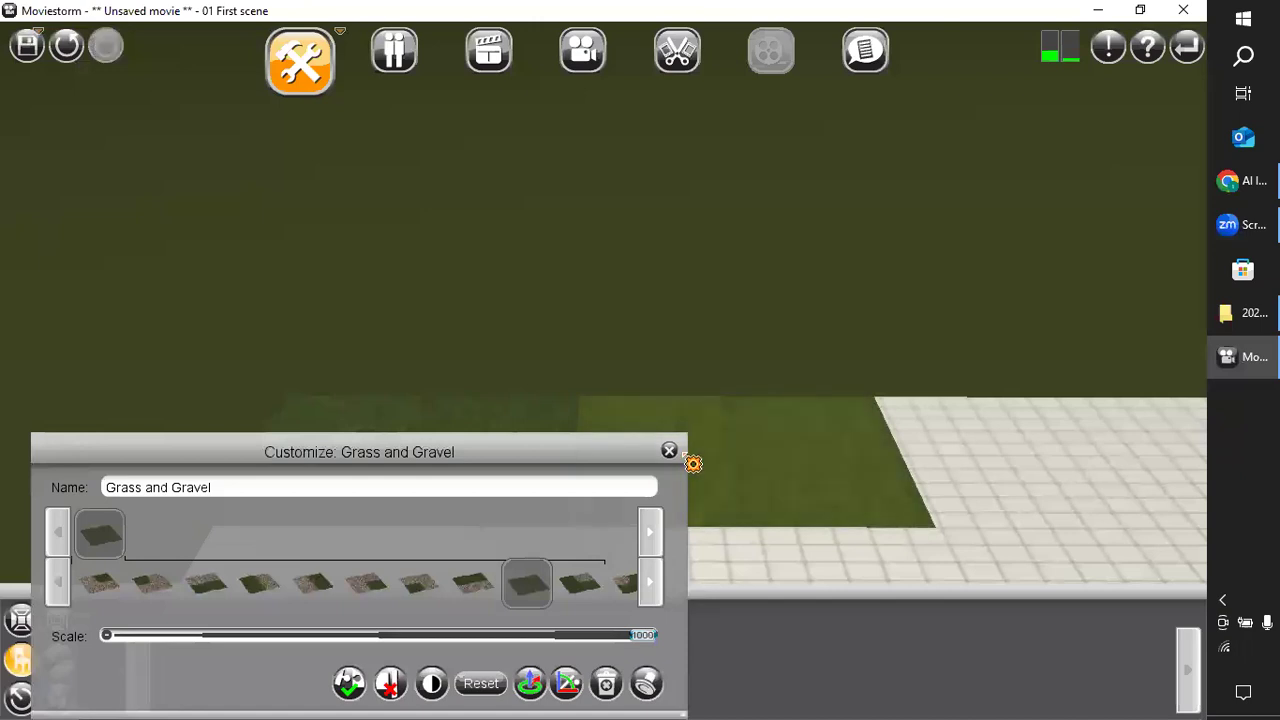
left_click(669, 452)
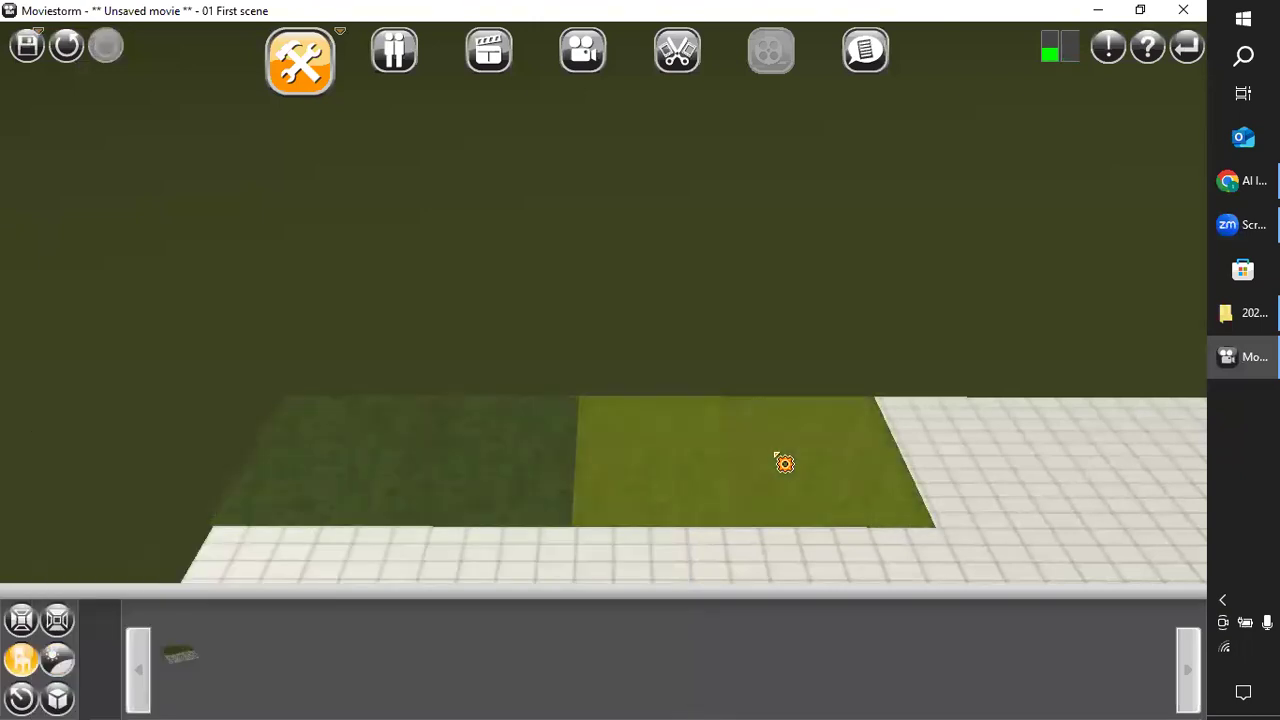
Clone the second grass patch and place the copy beside it as the third patch of the far row.
left_click(803, 491)
left_click_drag(601, 433, 745, 30)
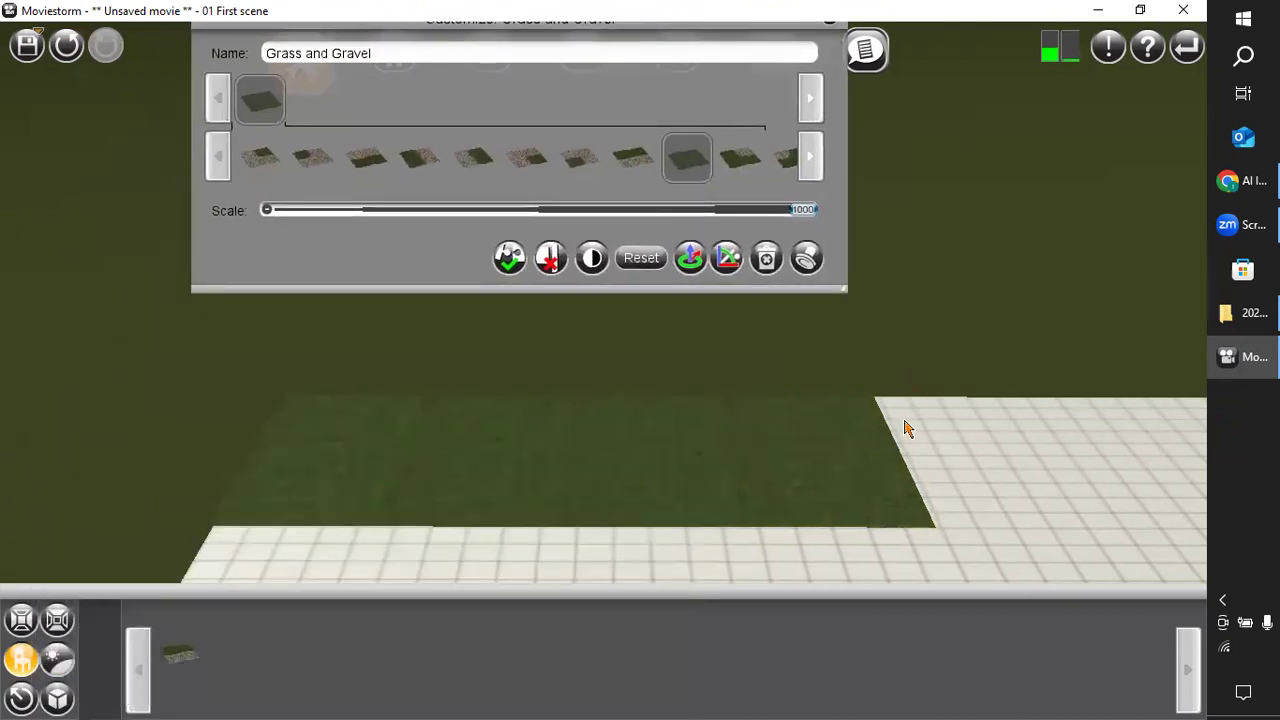
left_click_drag(902, 514, 714, 487)
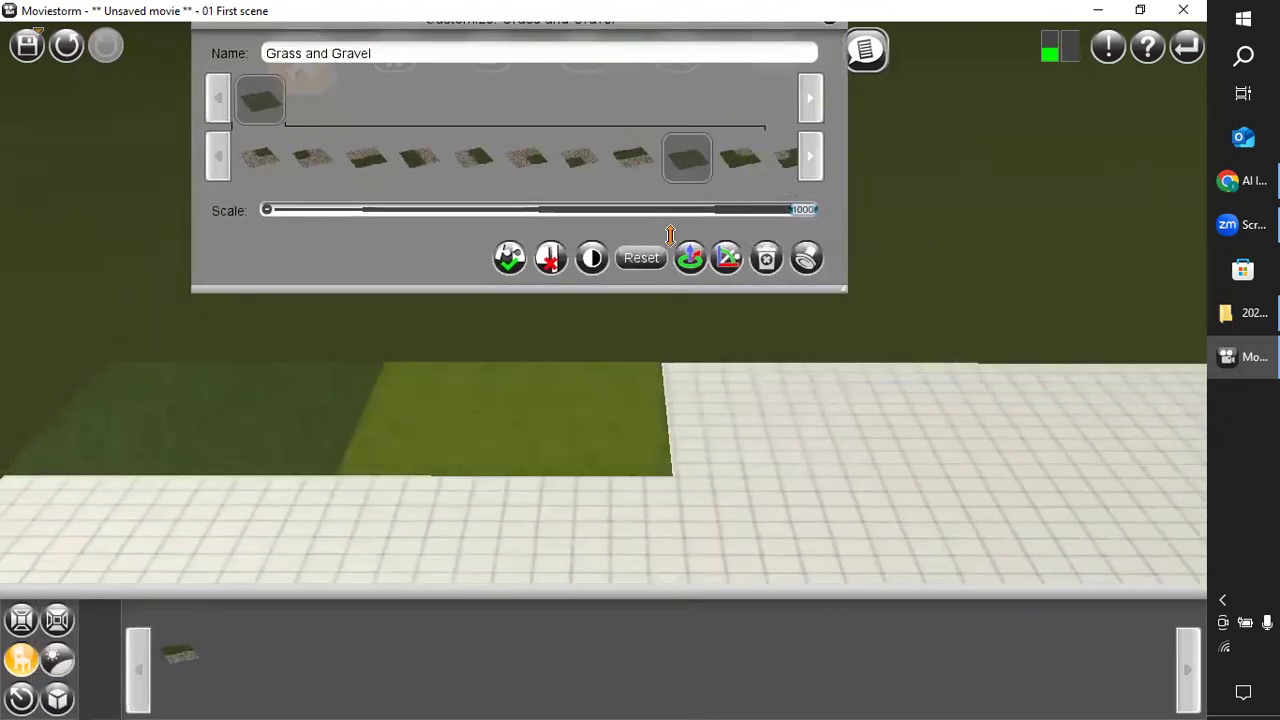
left_click(807, 282)
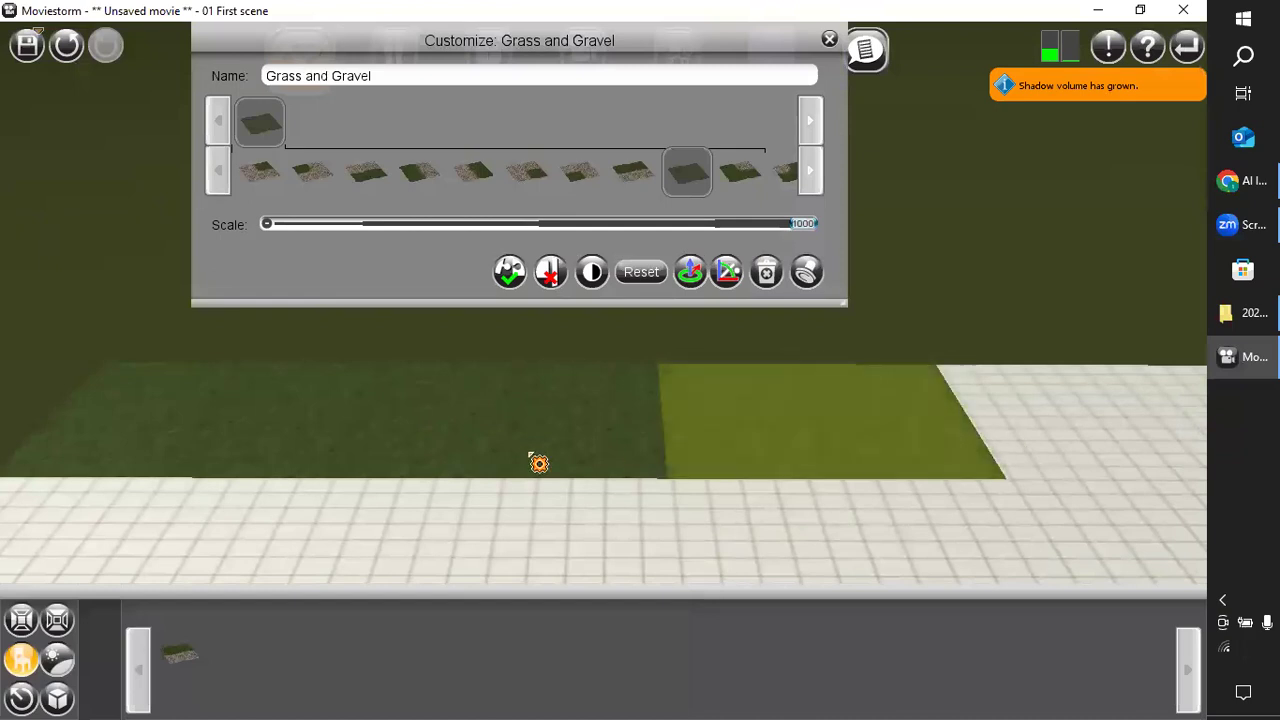
Clone the grass patch three times to lay a second row directly in front of the far row.
left_click(446, 420)
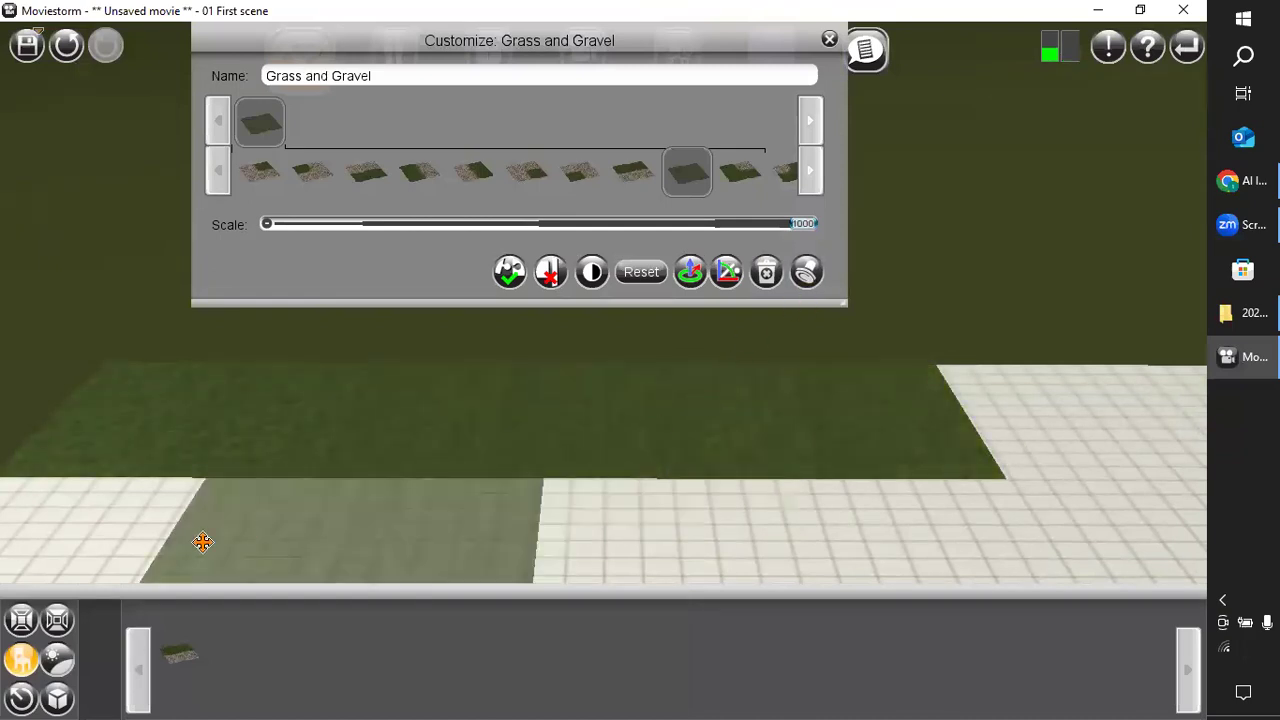
scroll(177, 556, "down", 1)
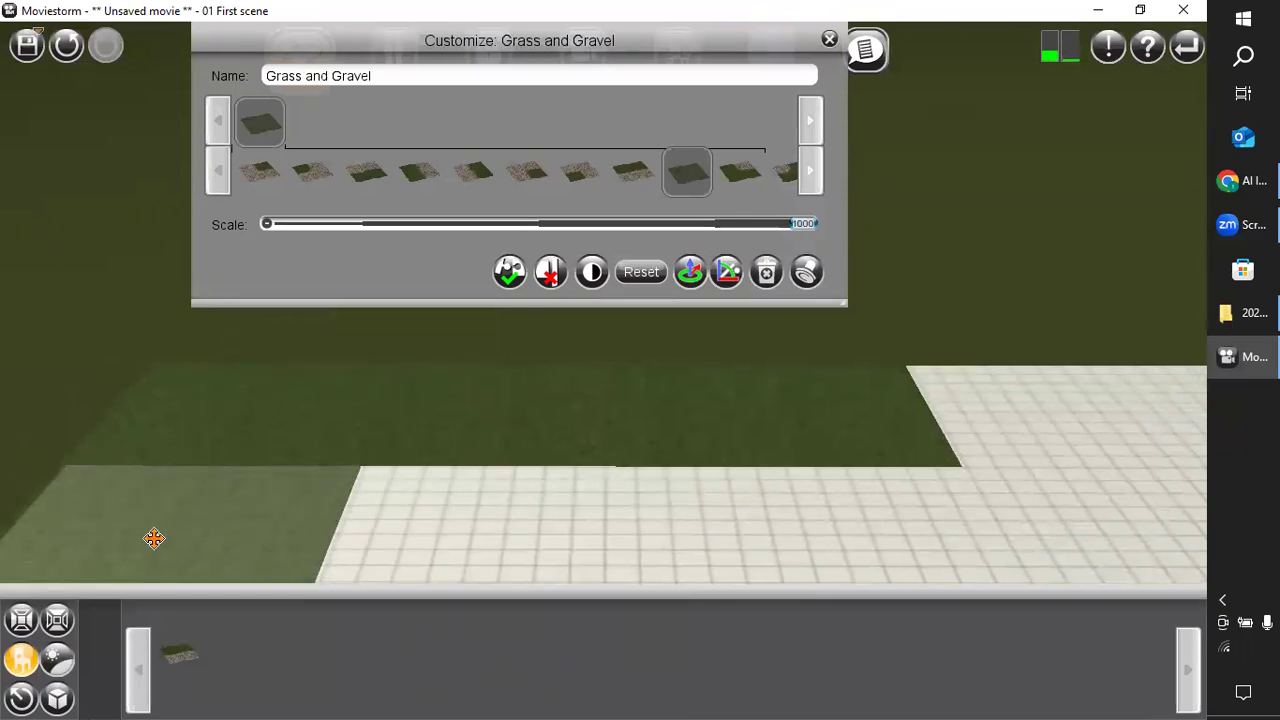
left_click(154, 540)
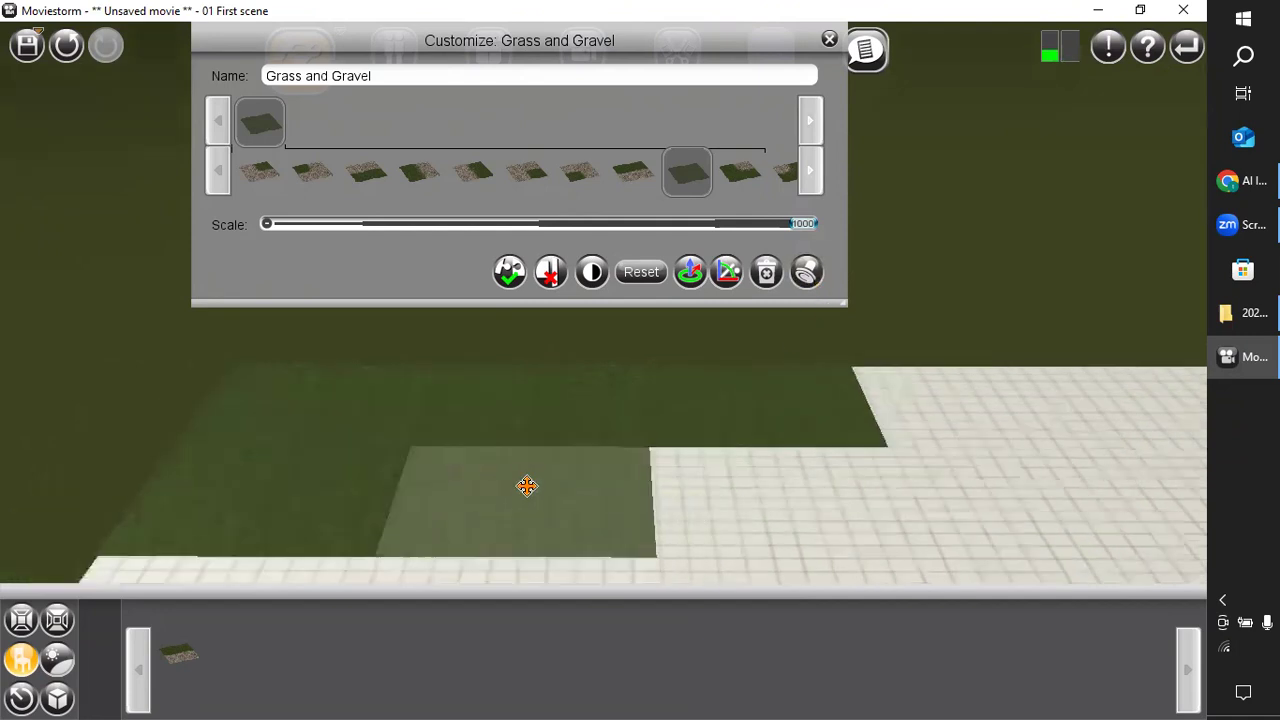
left_click(522, 488)
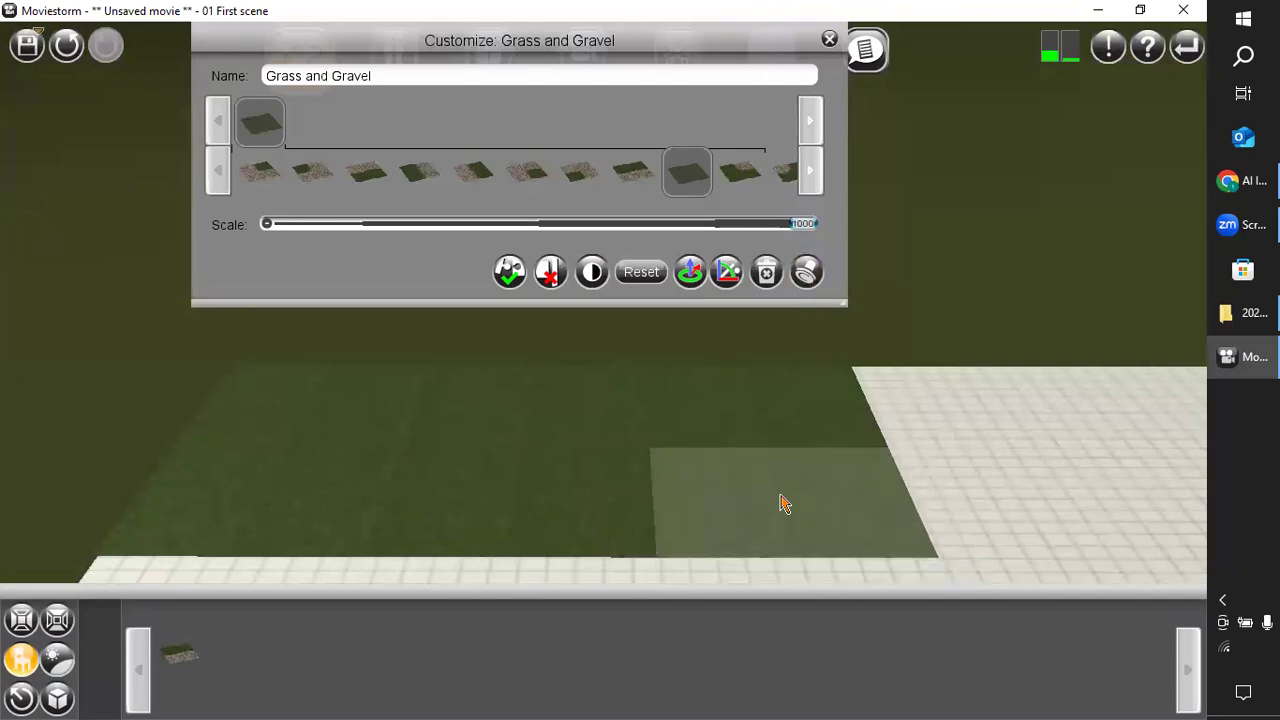
Clone the grass patch three more times to lay a third row in front of the second, completing a three-by-three lawn.
mouse_move(619, 453)
right_mouse_down()
mouse_move(422, 485)
mouse_move(422, 528)
mouse_move(620, 497)
mouse_move(631, 460)
right_mouse_up()
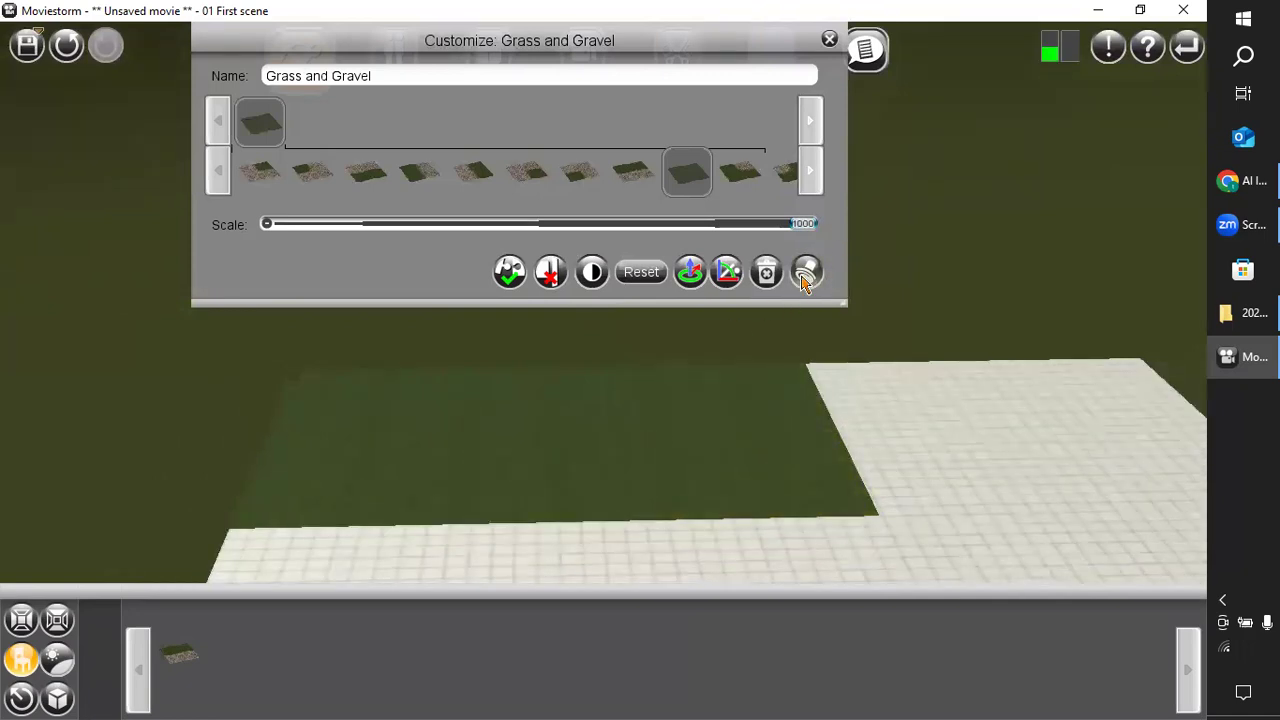
scroll(430, 536, "down", 2)
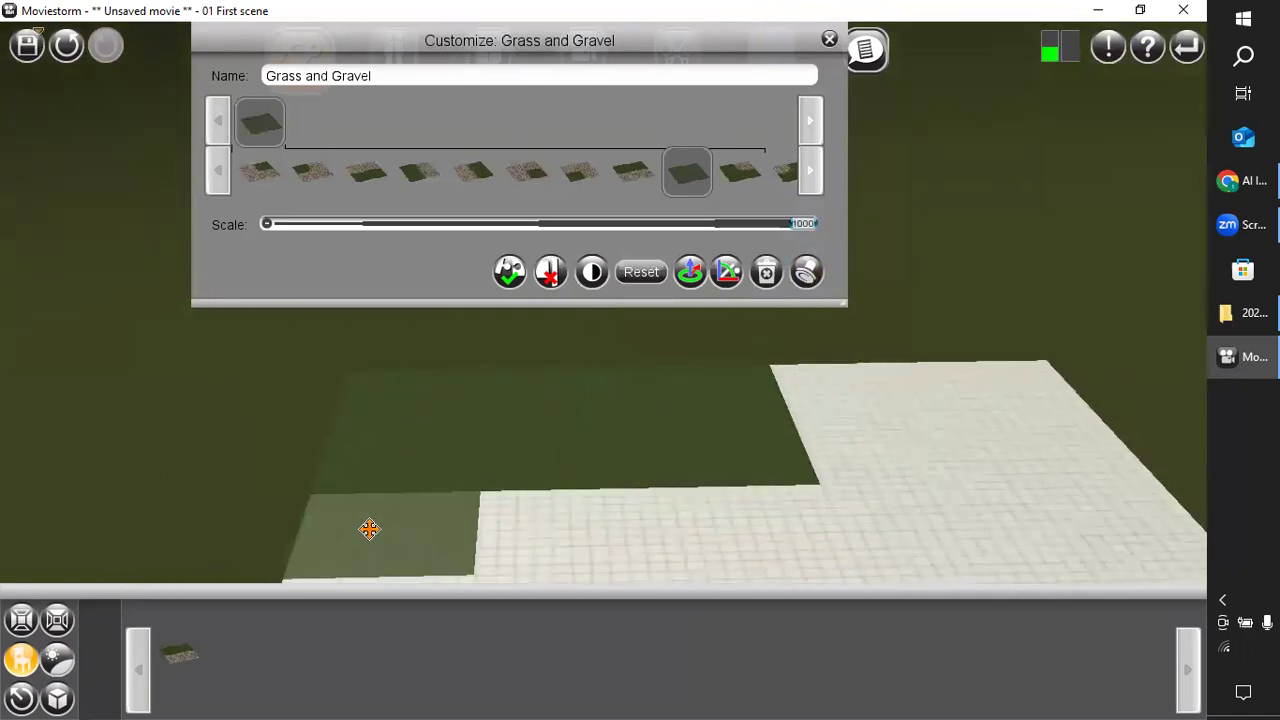
left_click(369, 529)
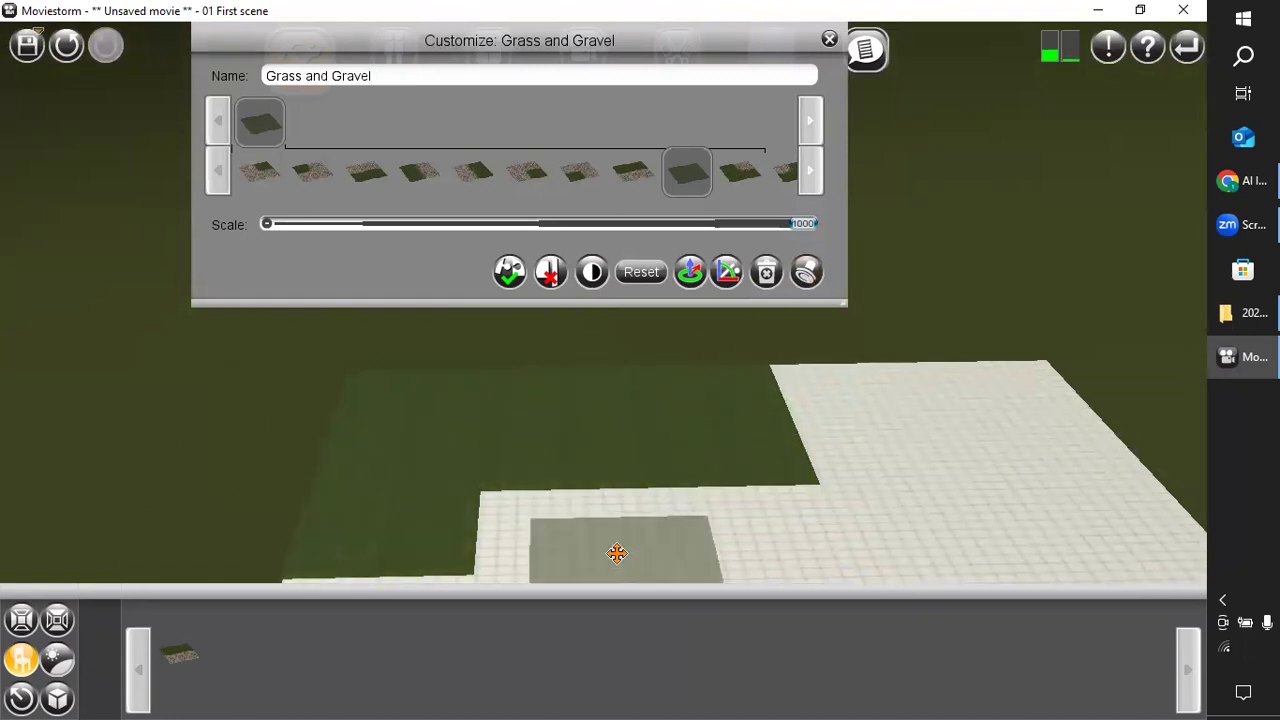
left_click(563, 522)
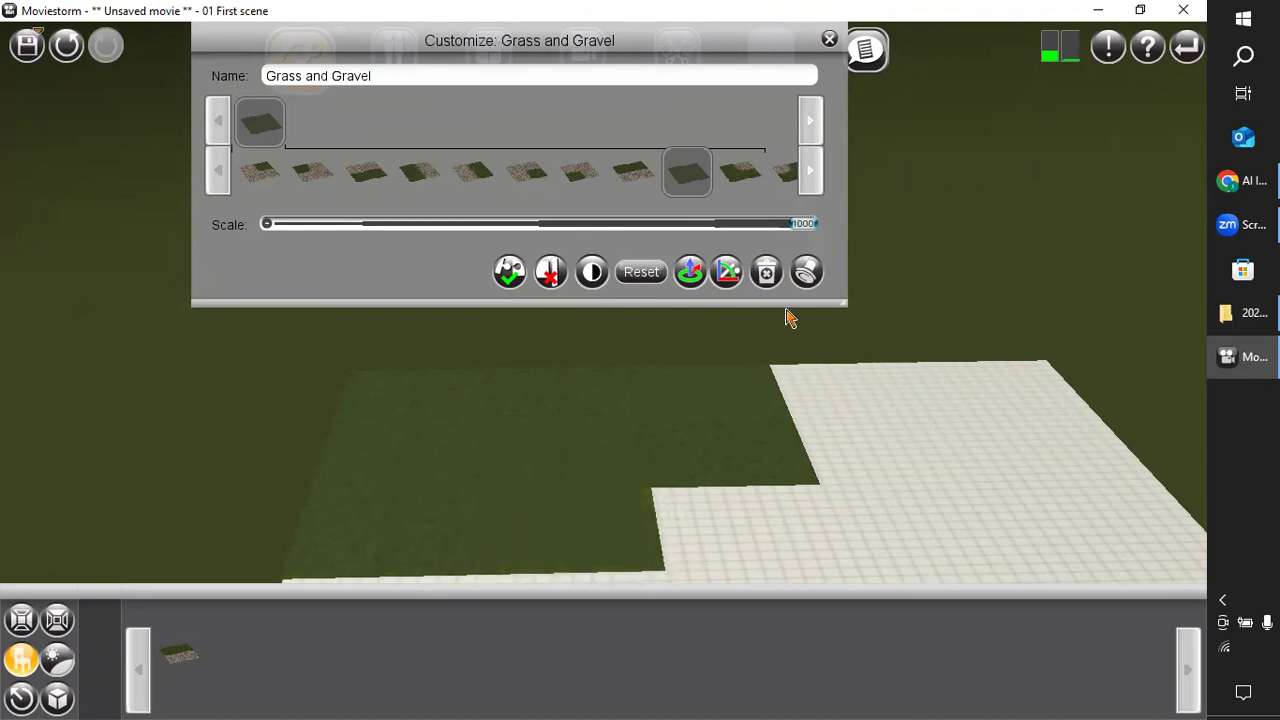
left_click(818, 280)
left_click(753, 520)
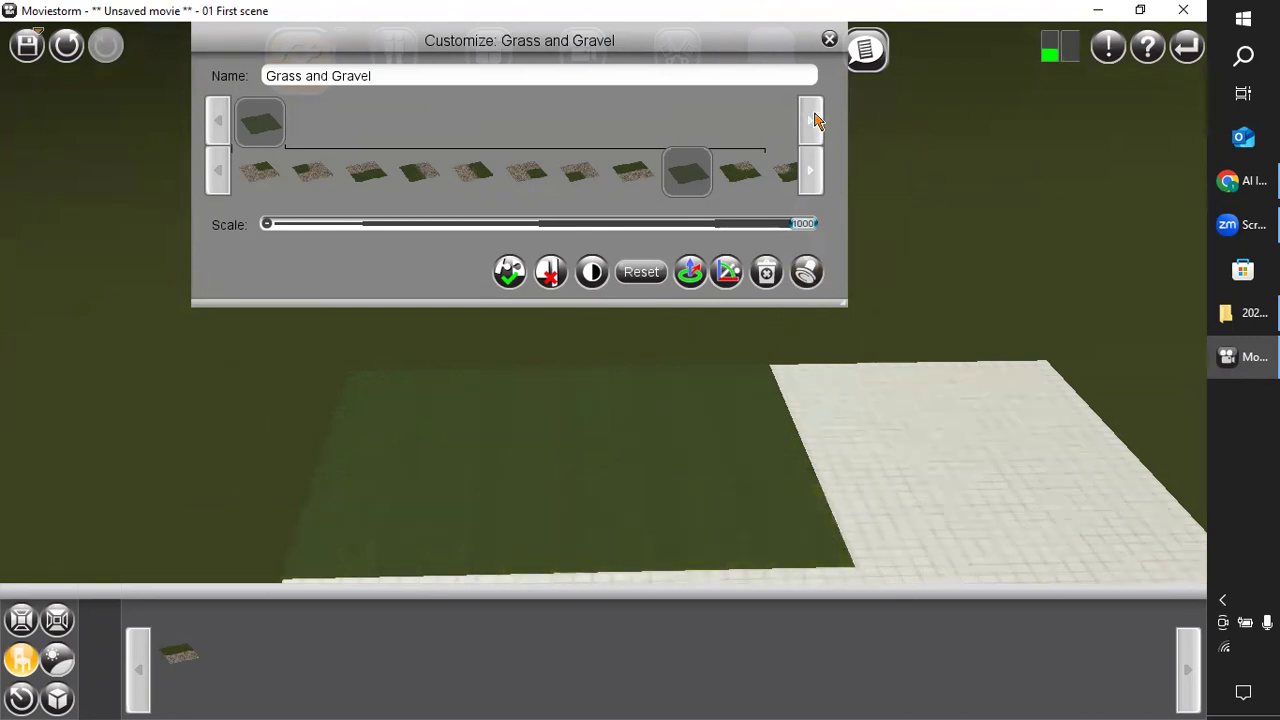
Realign the third grass patch of the far row flush with the floor's far edge and the neighbouring patches.
left_click(829, 39)
left_click_drag(677, 446, 736, 524)
scroll(681, 563, "up", 1)
left_click_drag(651, 527, 737, 449)
left_click(798, 461)
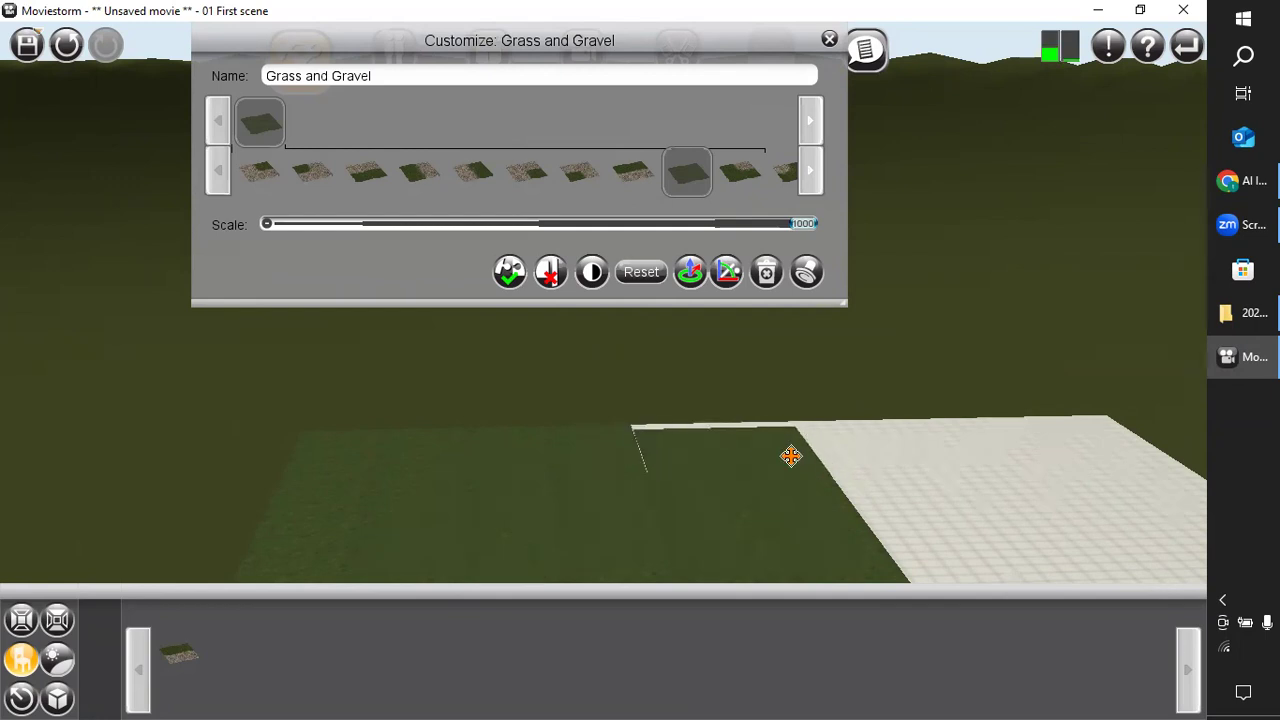
mouse_move(774, 447)
left_mouse_down()
mouse_move(763, 449)
mouse_move(774, 451)
left_mouse_up()
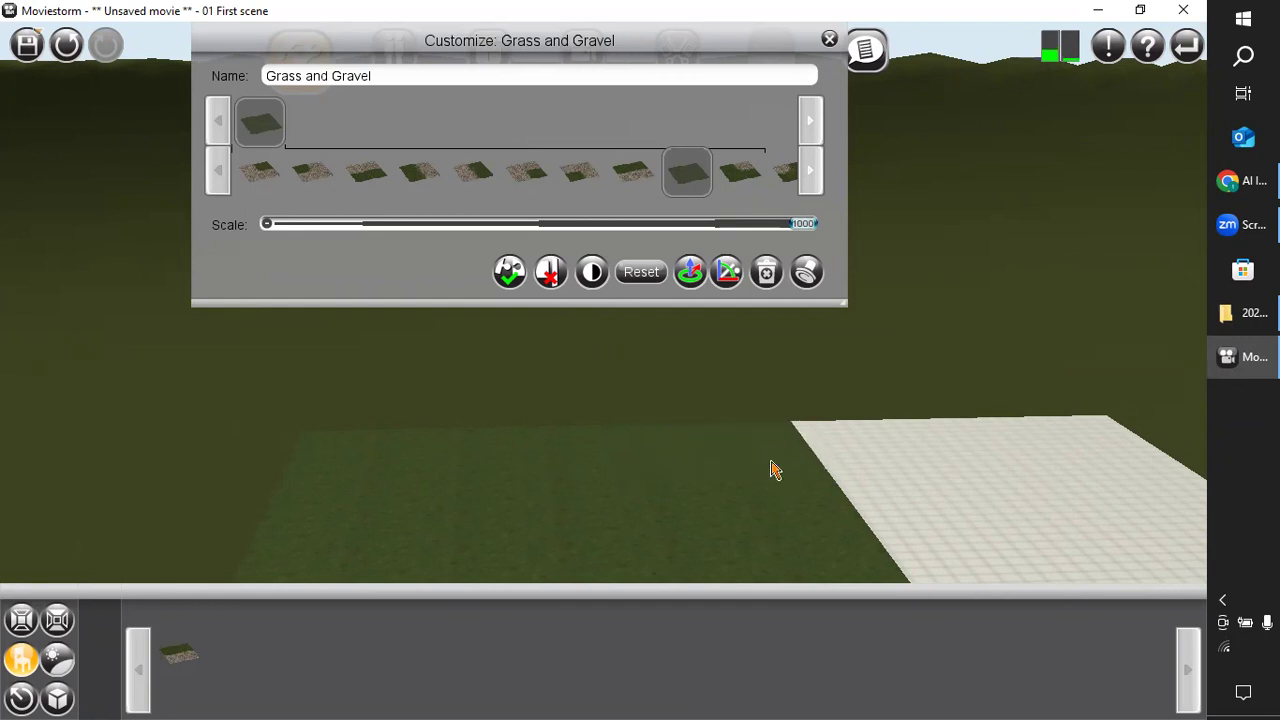
scroll(752, 520, "down", 1)
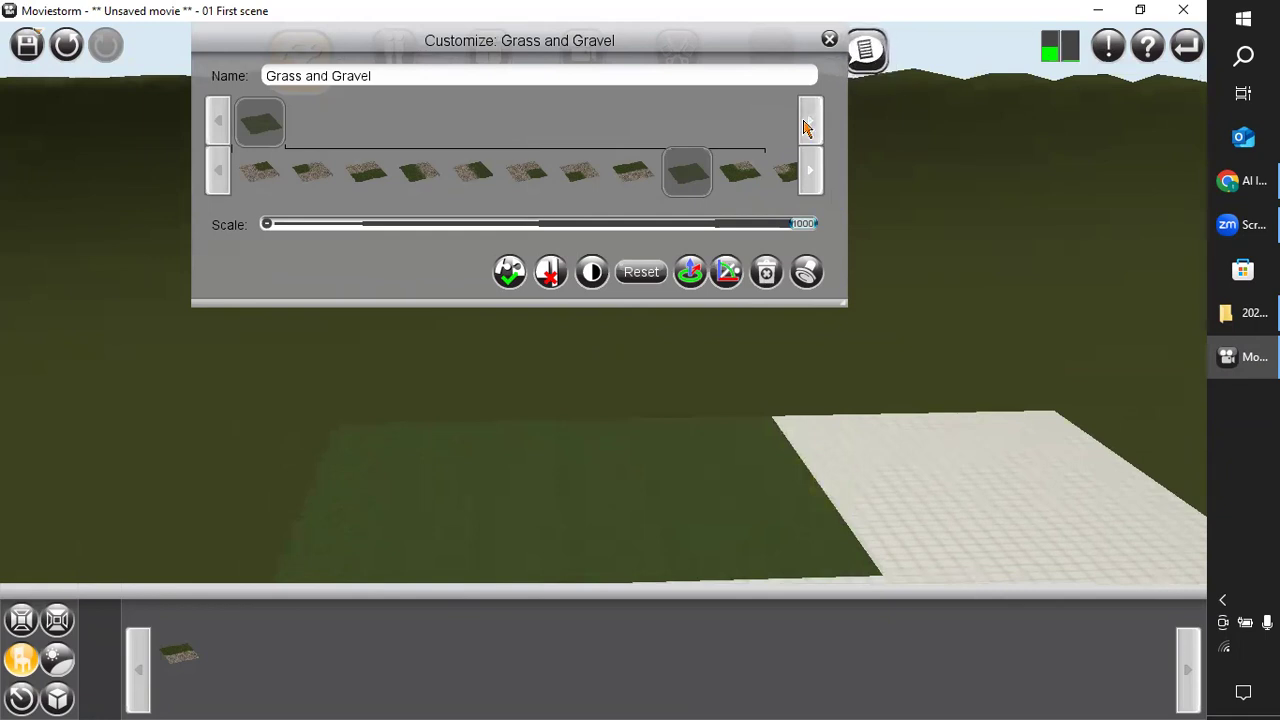
left_click(829, 39)
Clear the grass filter from the prop library and place the House_Suburbia_01 prop on the lawn near its far side.
right_click_drag(767, 320, 757, 326)
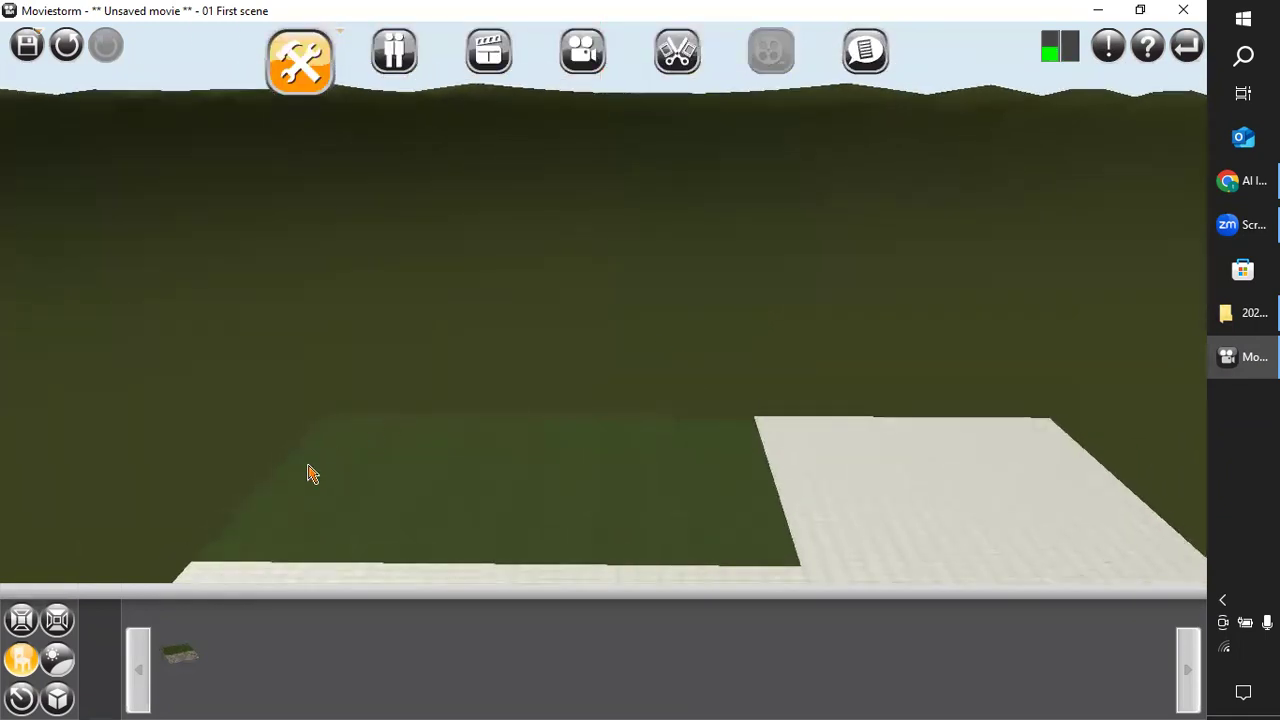
left_click(14, 662)
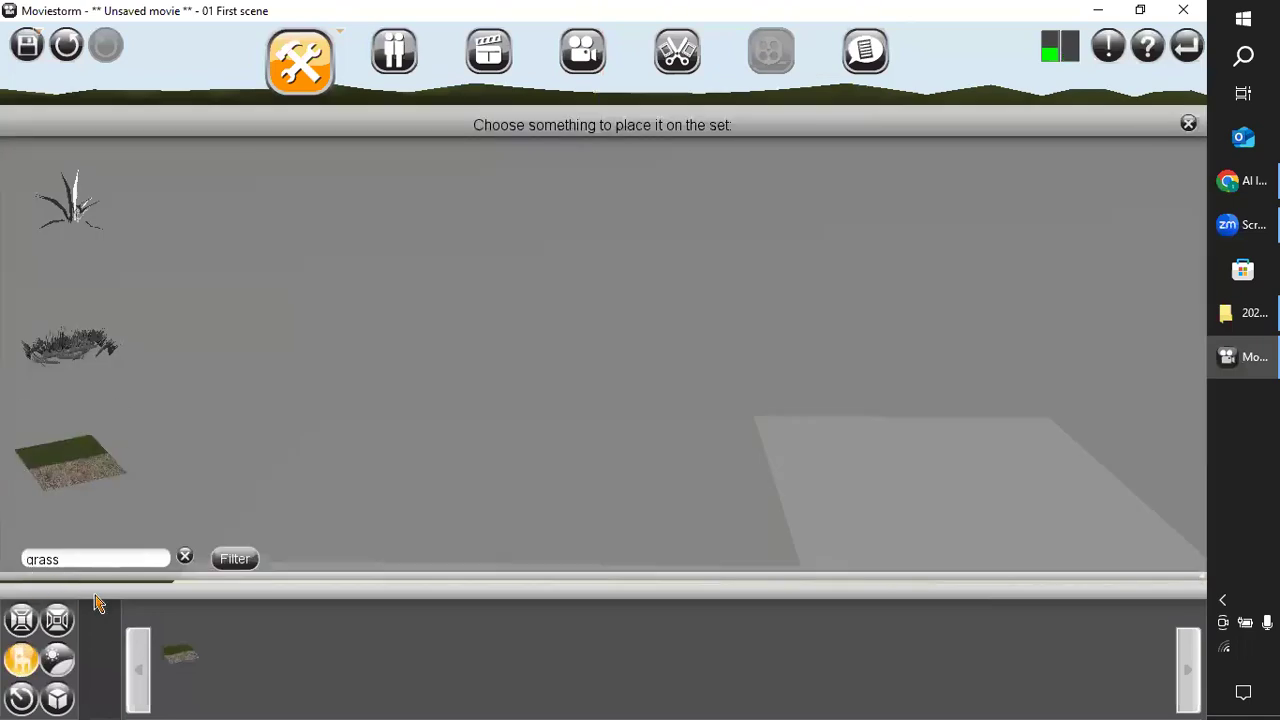
left_click(185, 558)
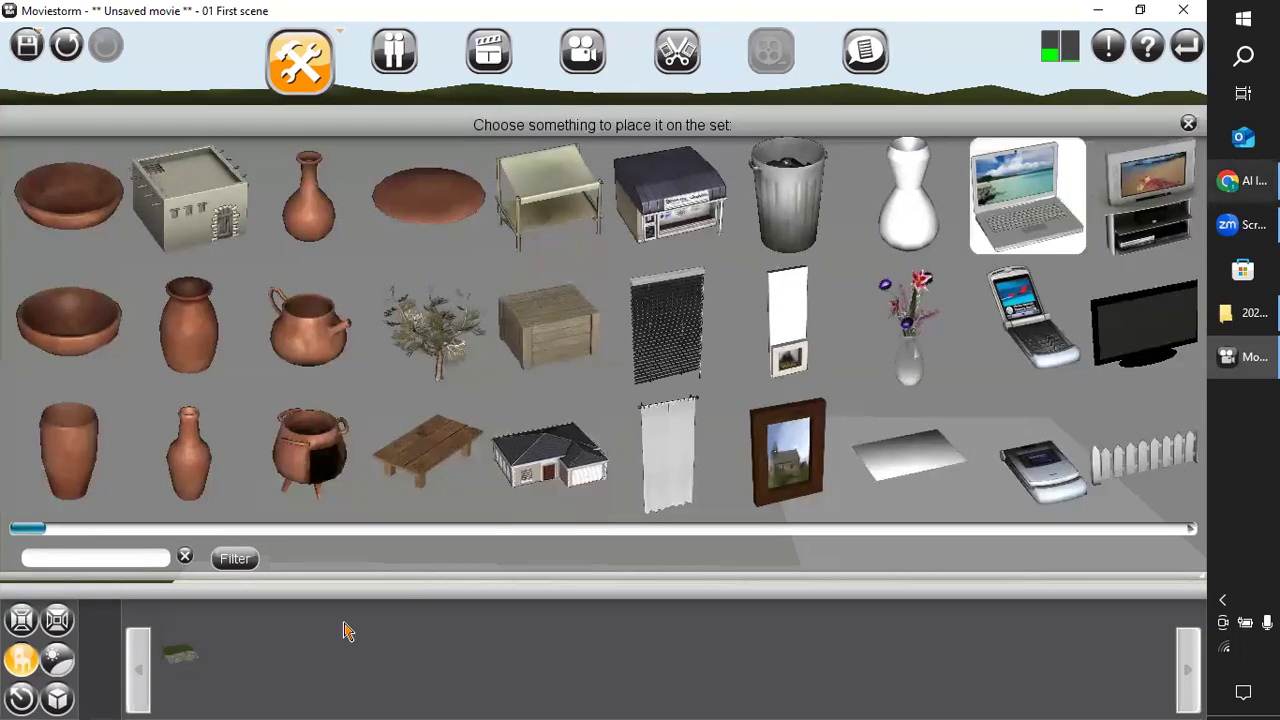
left_click_drag(35, 535, 303, 520)
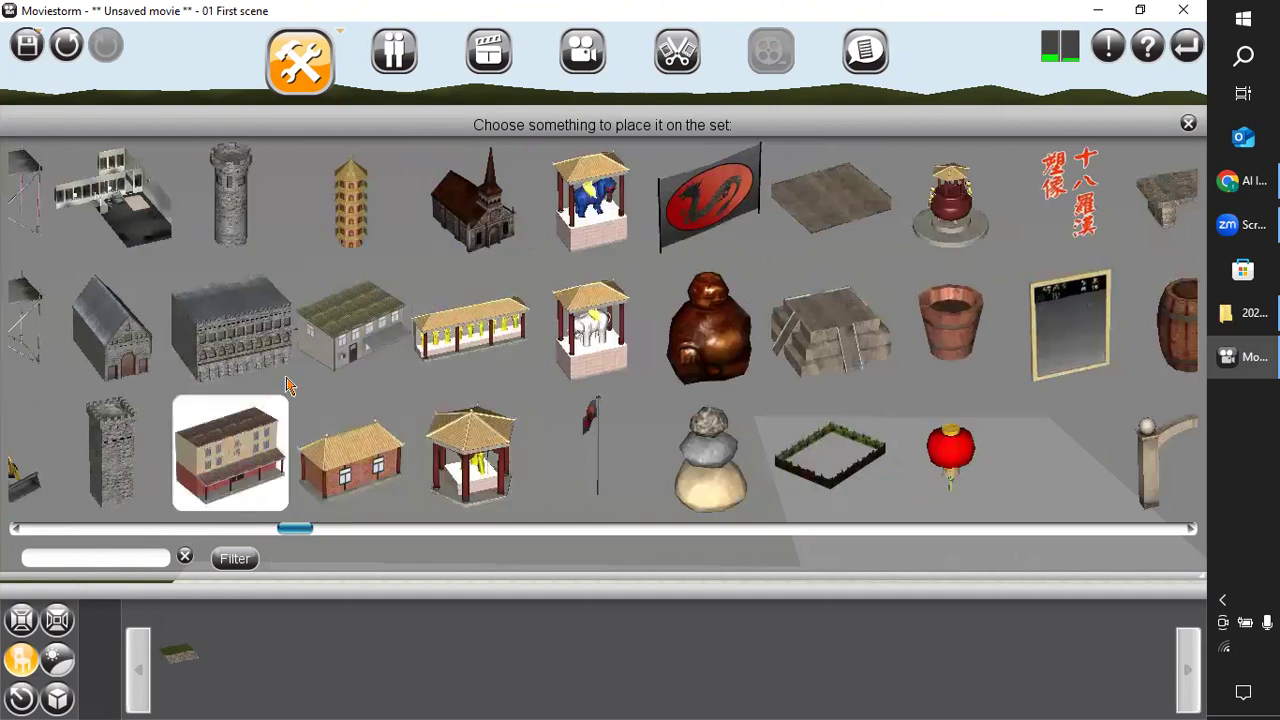
left_click_drag(297, 533, 1, 590)
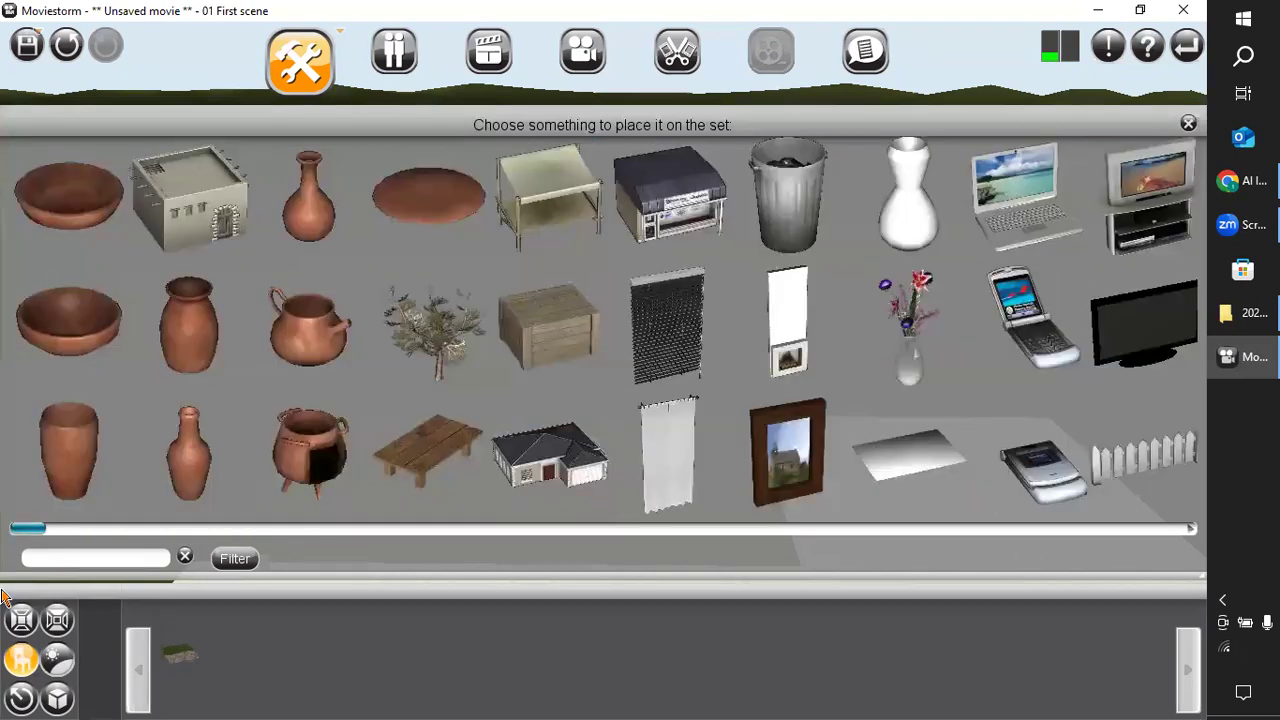
left_click(549, 456)
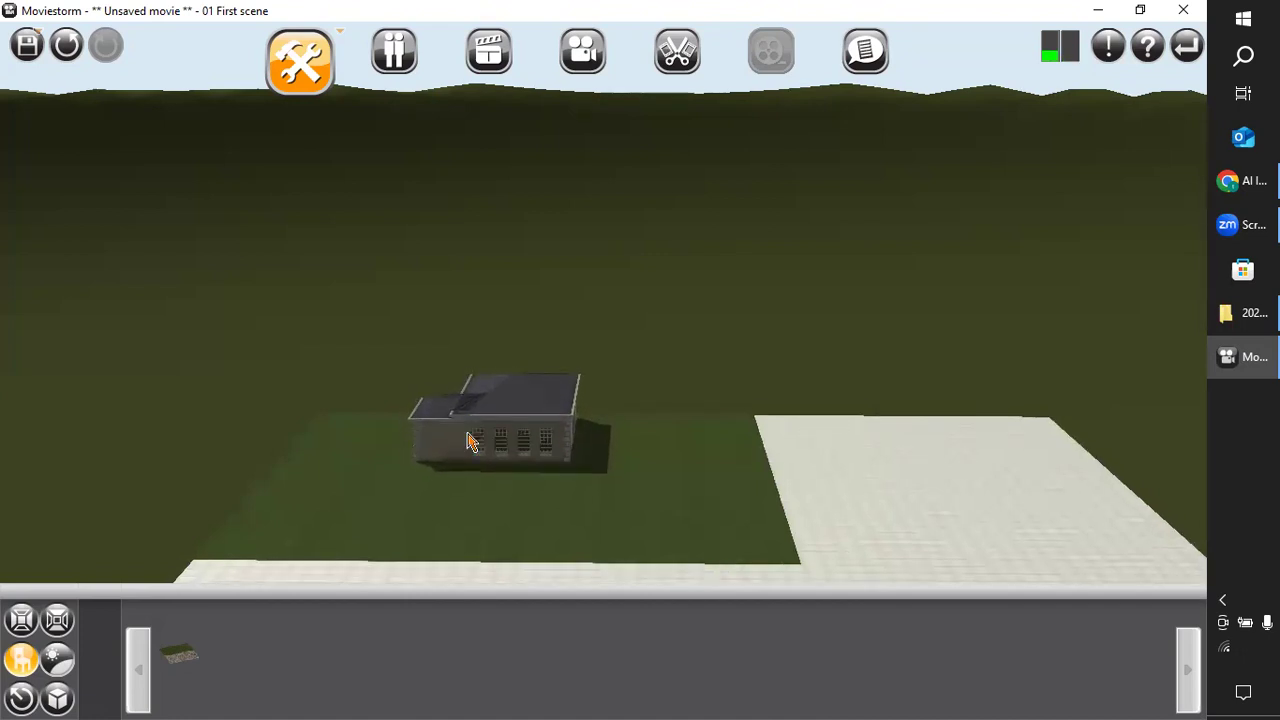
left_click(471, 442)
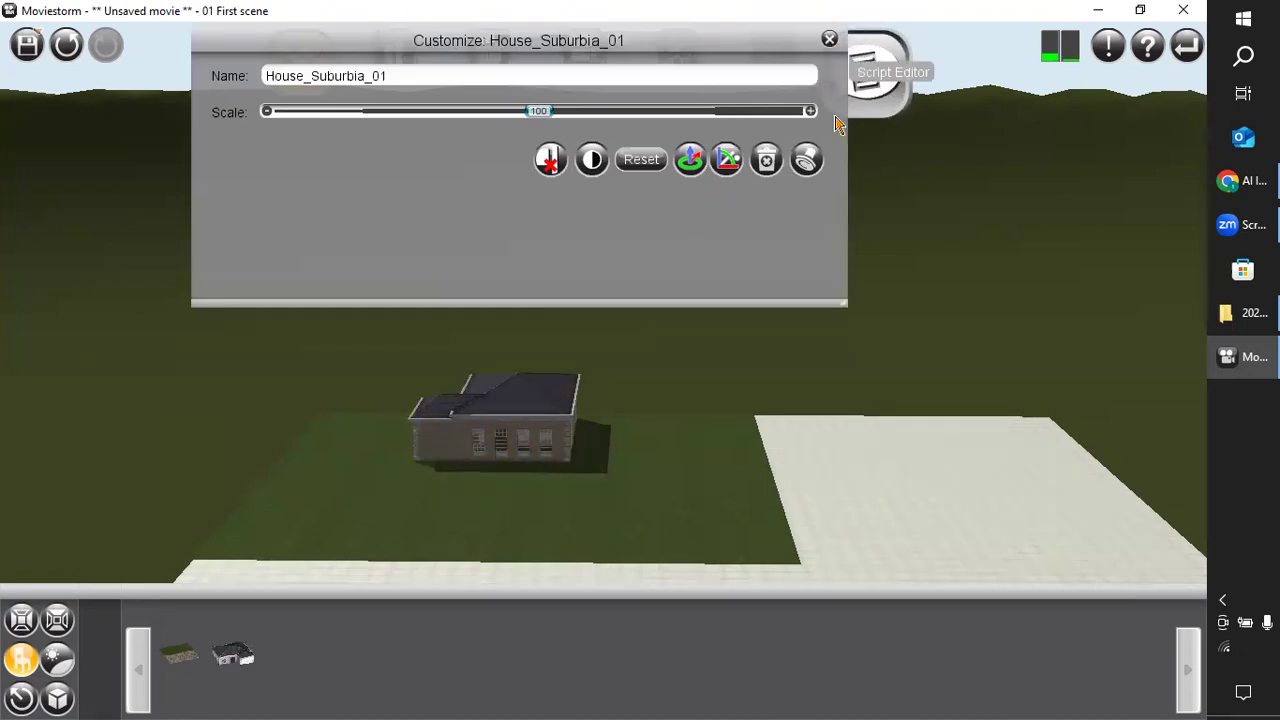
left_click(829, 39)
Rotate the house about its vertical axis with the rotation gizmo until its front door and garage face the front of the set.
scroll(528, 545, "up", 5)
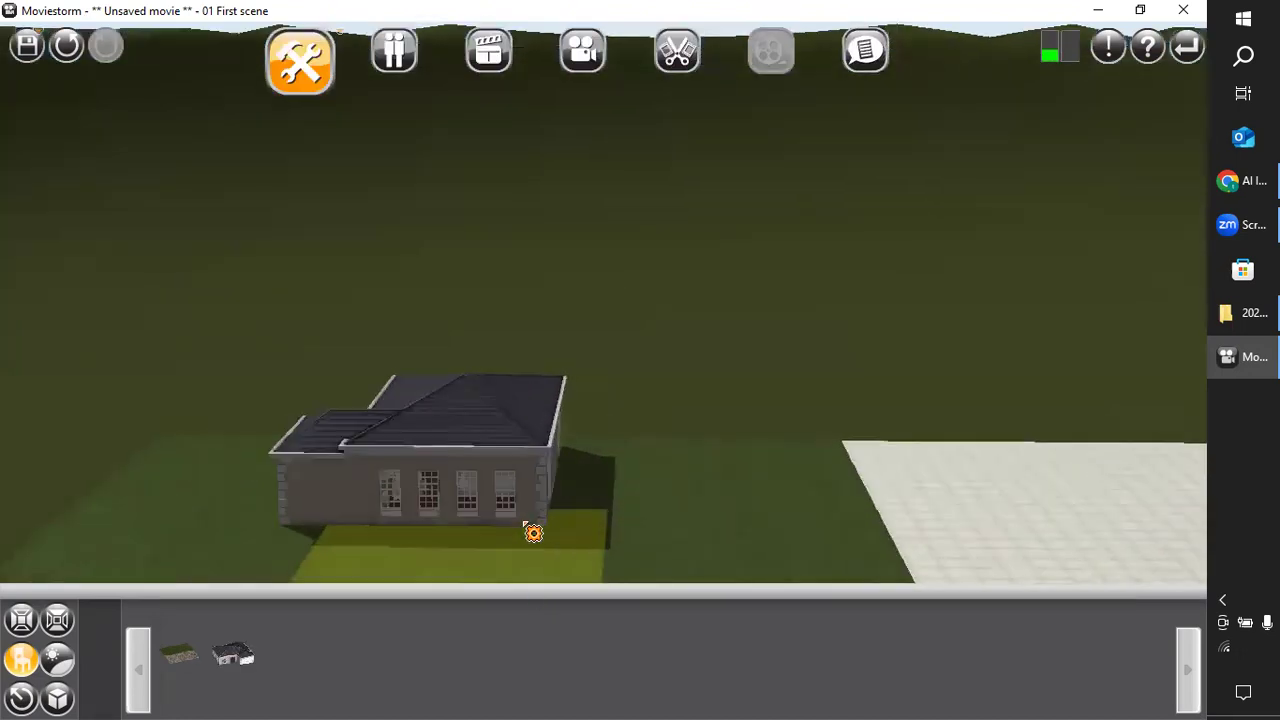
middle_click_drag(674, 562, 710, 537)
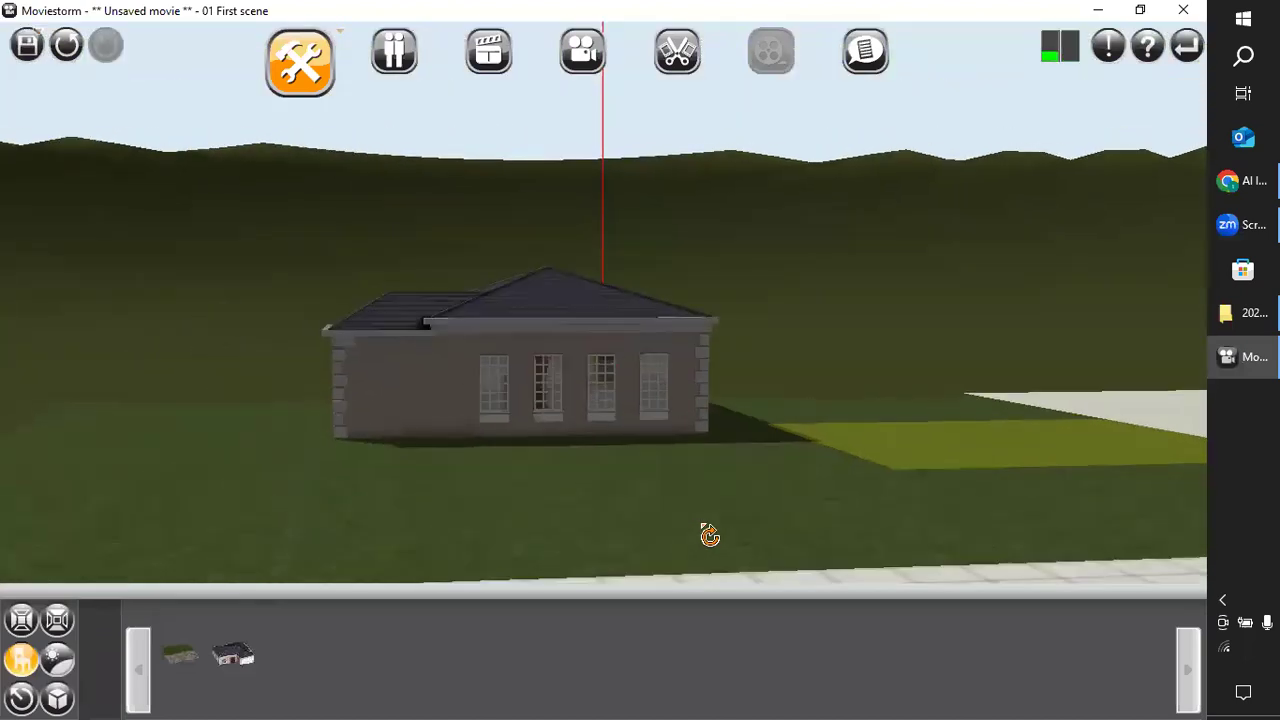
left_click(548, 370)
left_click(691, 162)
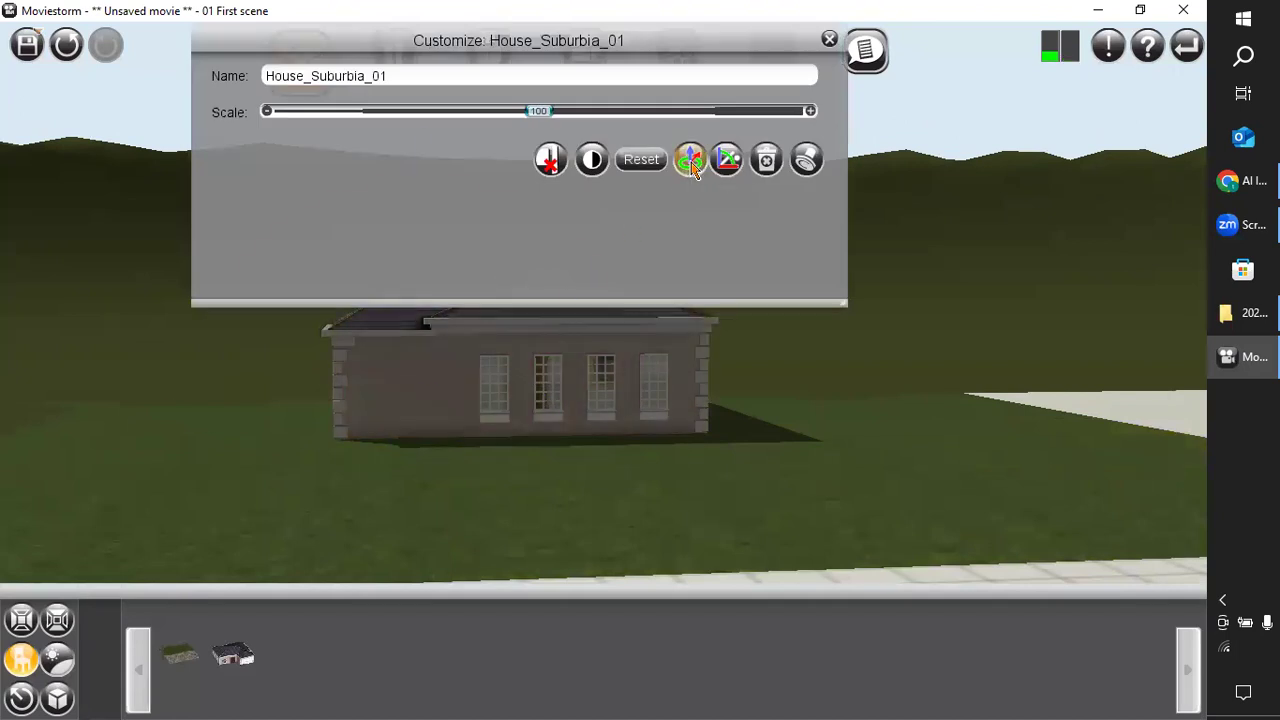
left_click_drag(306, 443, 586, 425)
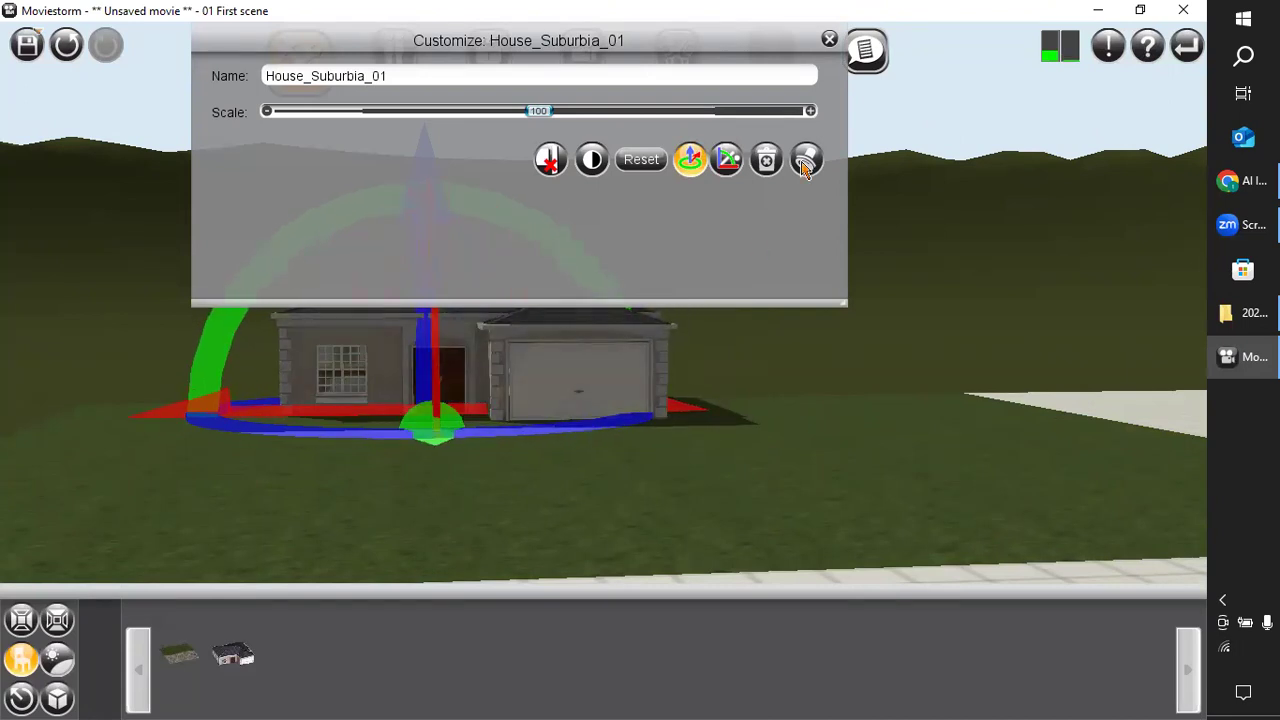
left_click(829, 39)
Move the house forward, away from the lawn's far edge, so that it stands fully on the grass.
scroll(599, 505, "down", 3)
right_click_drag(599, 506, 308, 600)
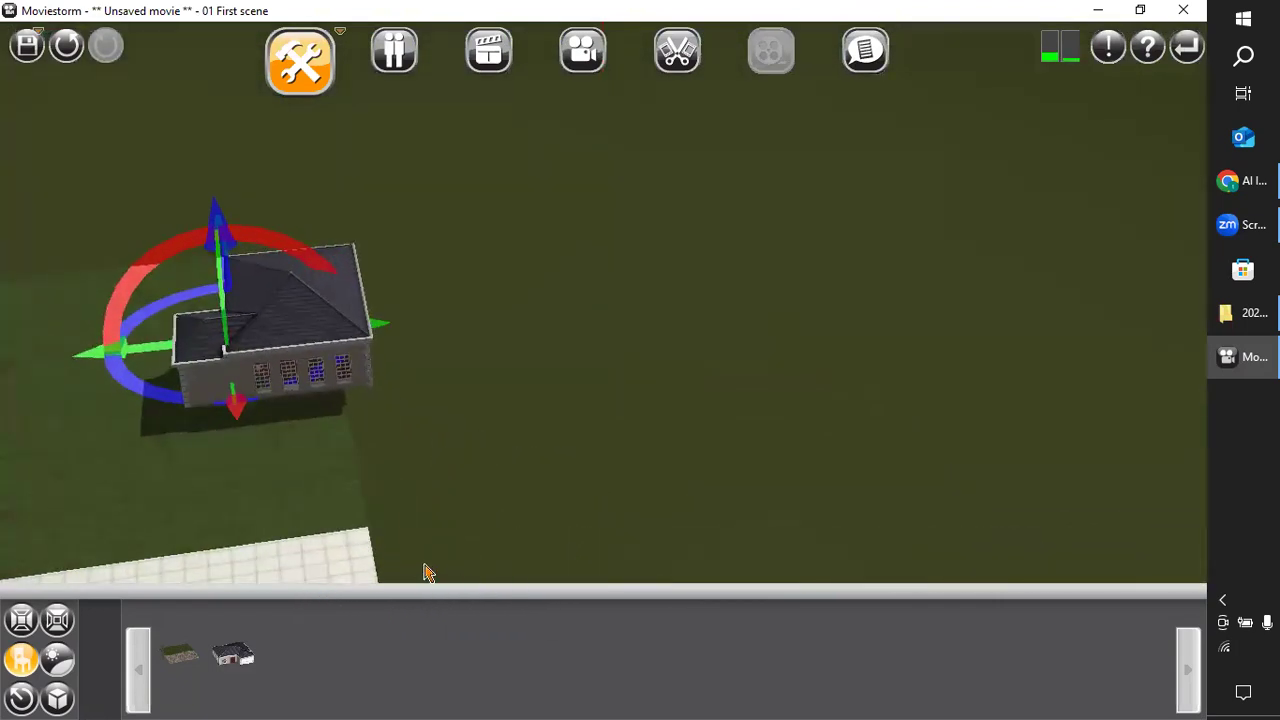
left_click_drag(274, 309, 201, 338)
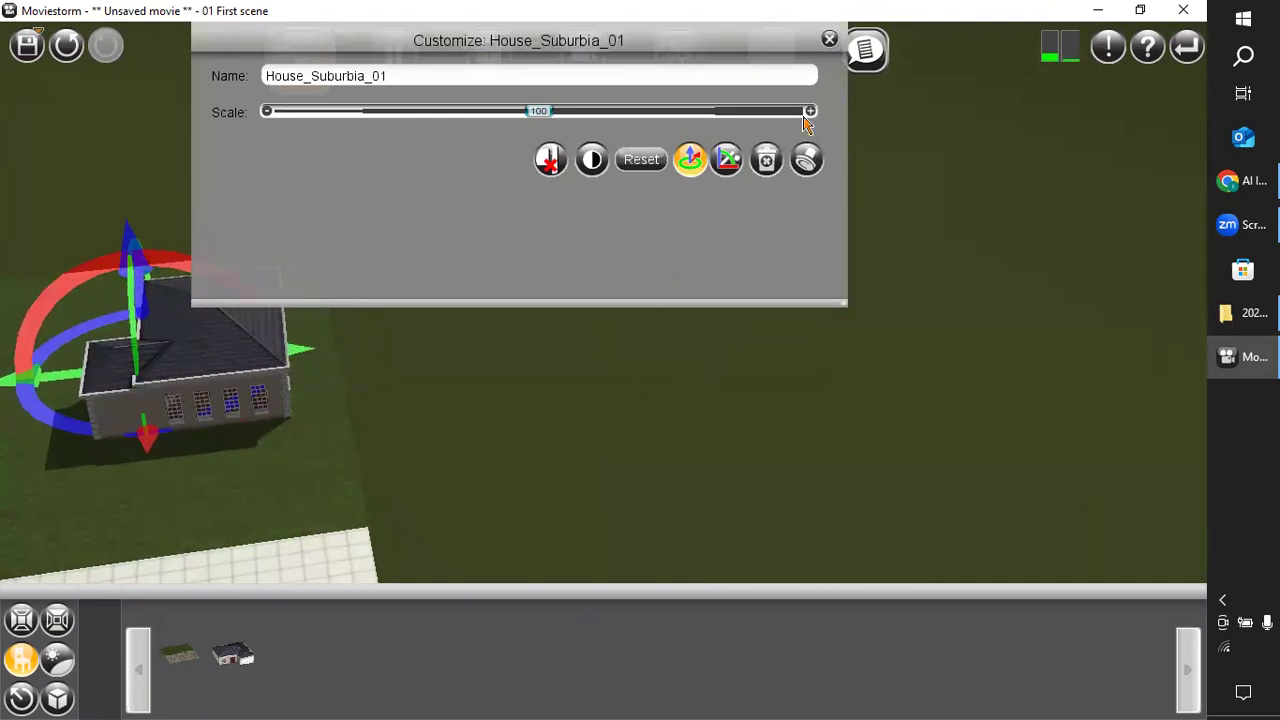
left_click(829, 40)
Recolour the roof of House_Suburbia_01 dark blue from the colour palette, after trying two shades of red.
right_click_drag(295, 533, 548, 543)
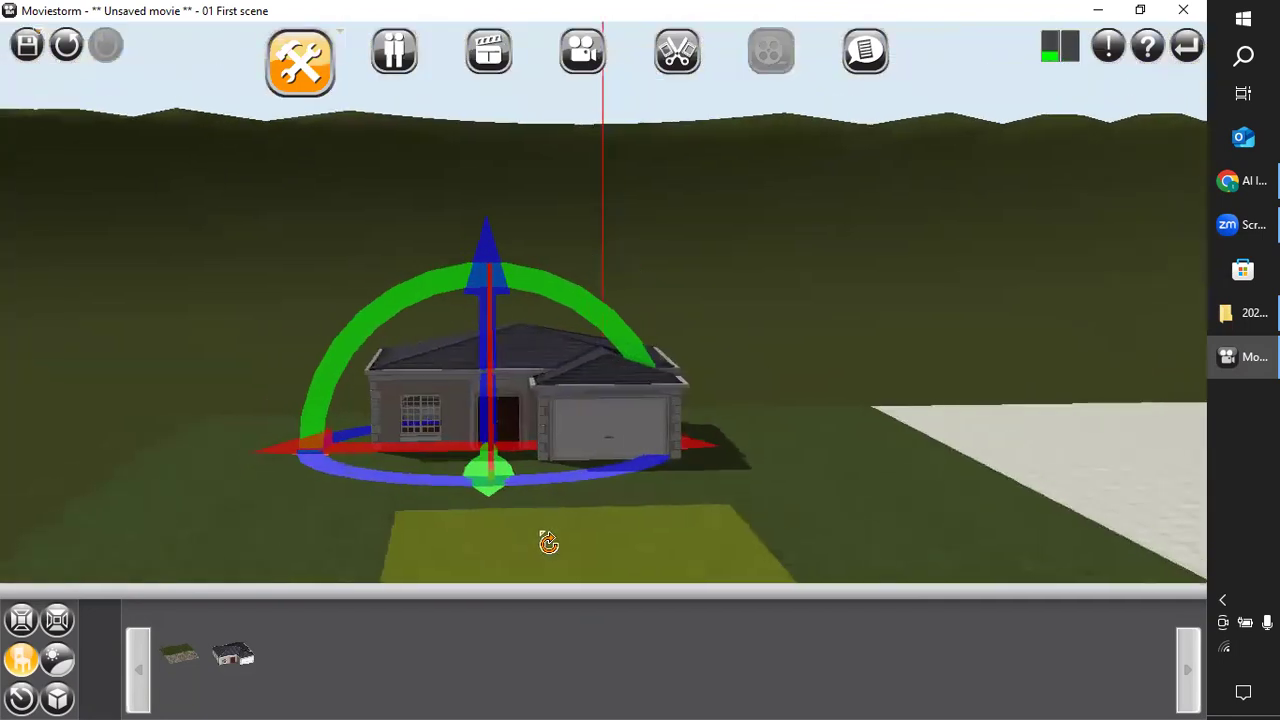
scroll(549, 541, "up", 1)
scroll(456, 542, "up", 1)
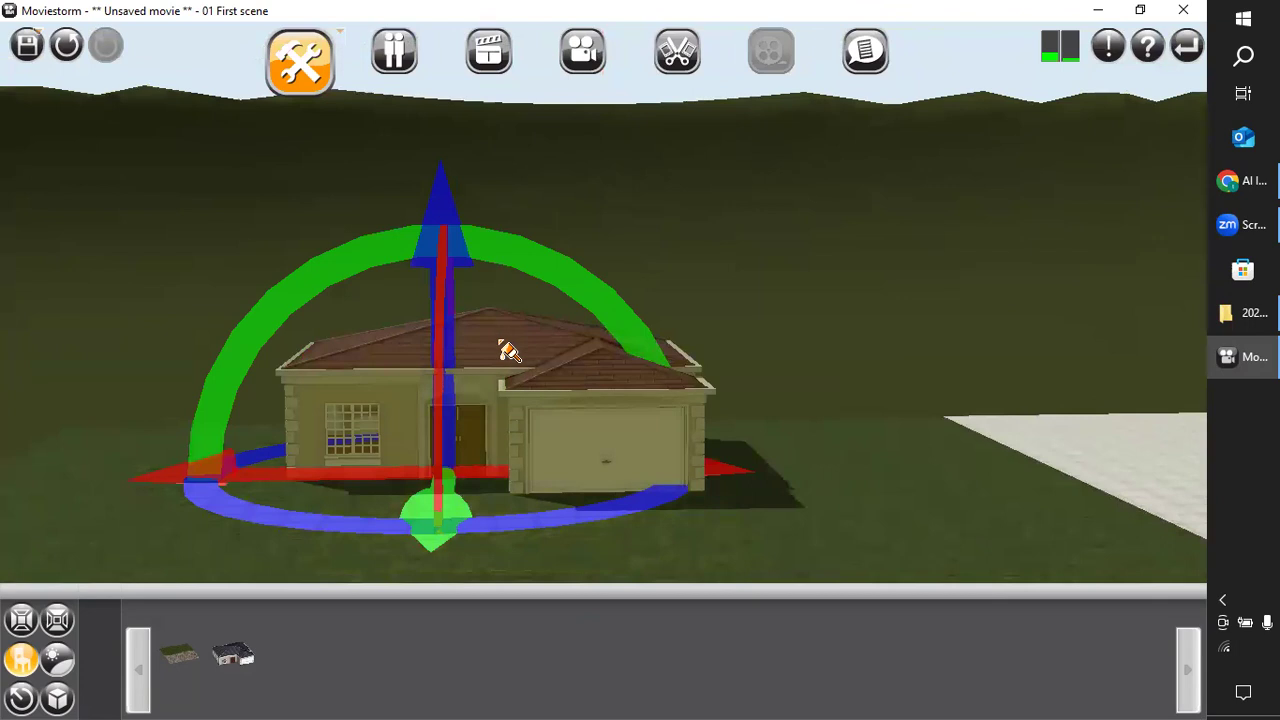
left_click(509, 350)
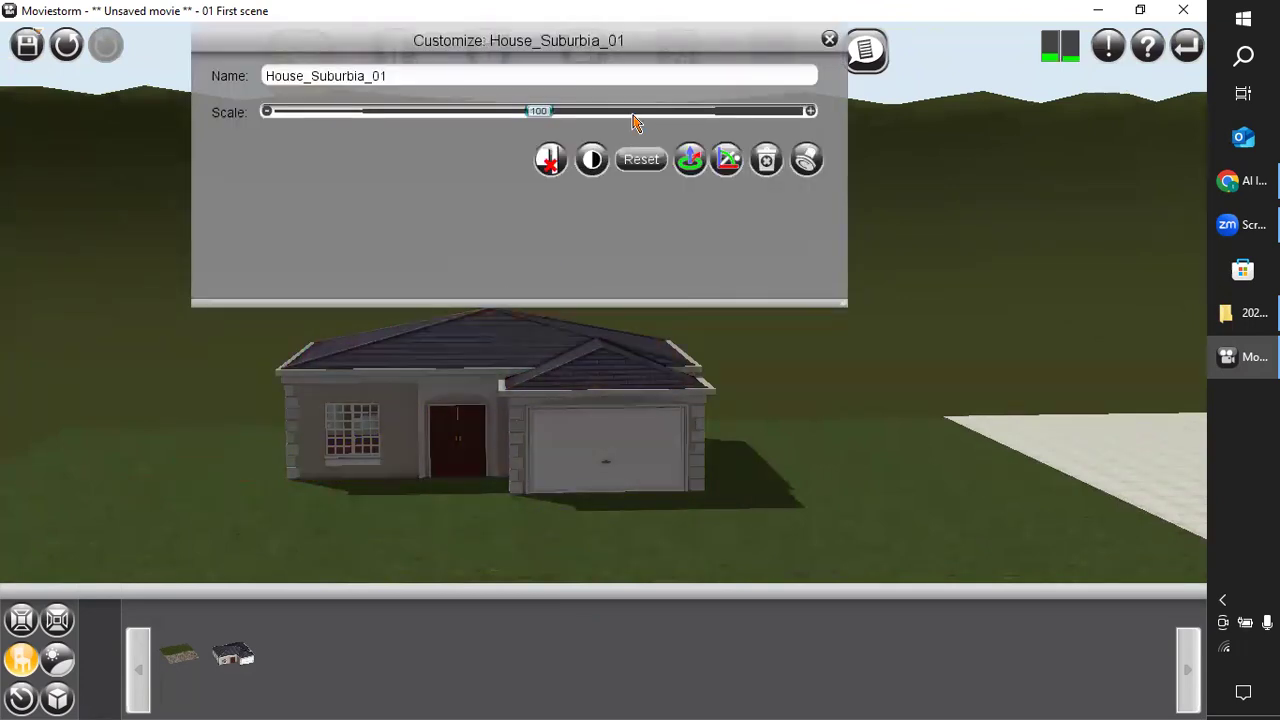
left_click(490, 368)
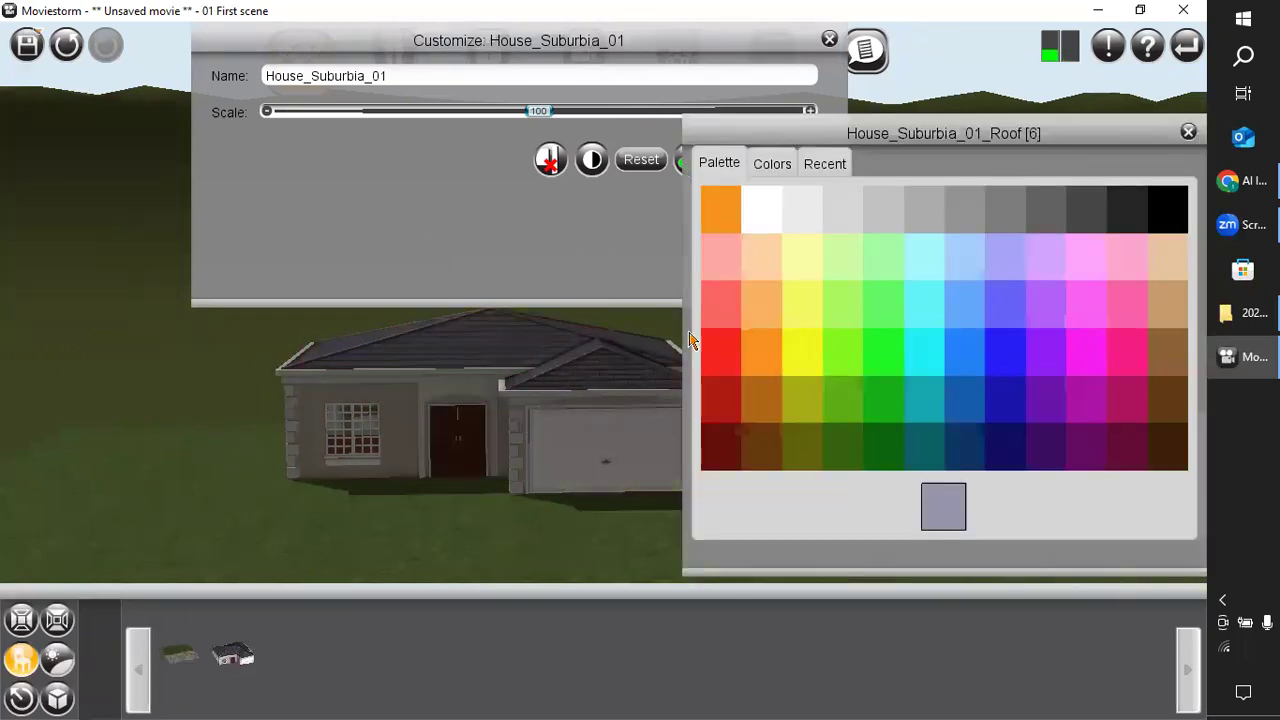
left_click(722, 446)
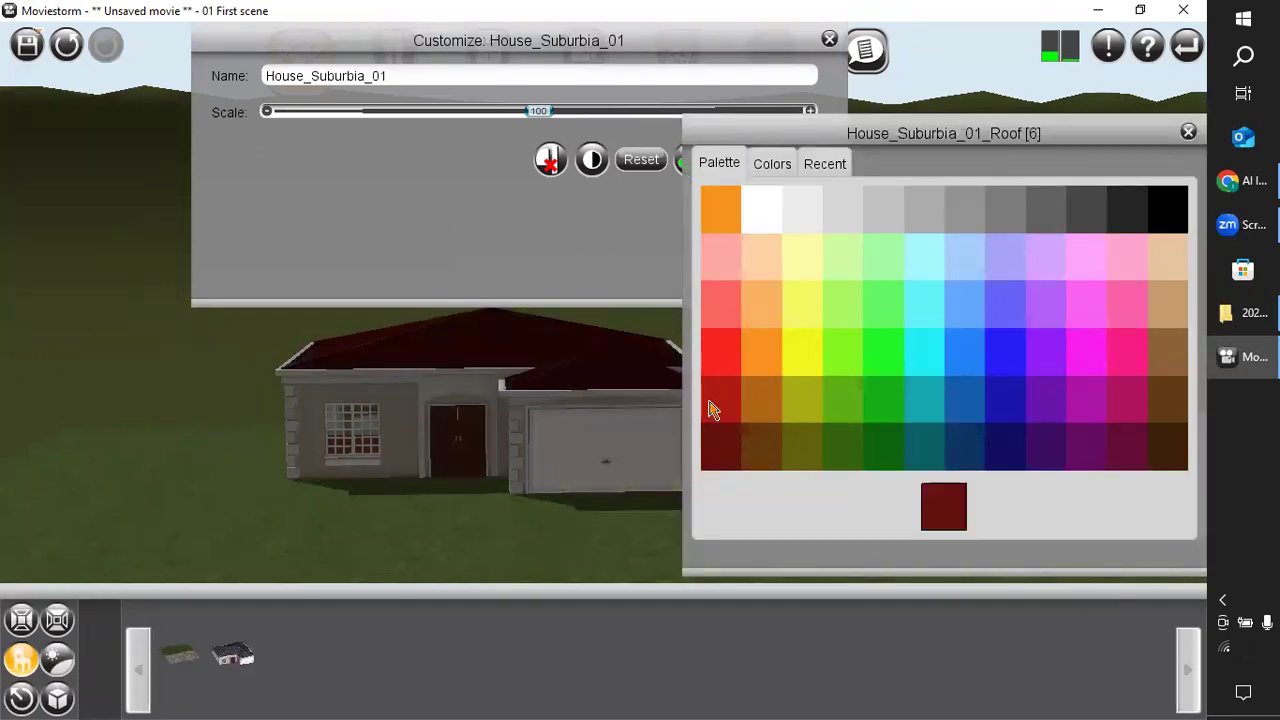
left_click(712, 410)
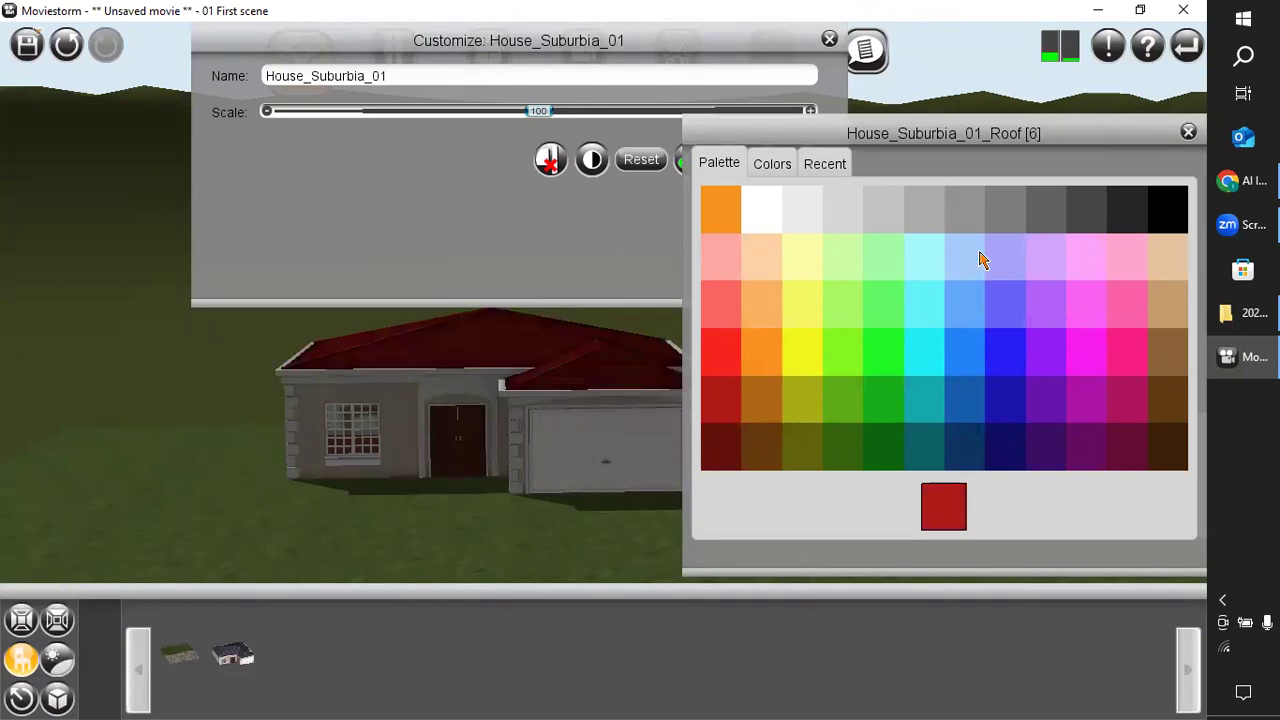
left_click(976, 447)
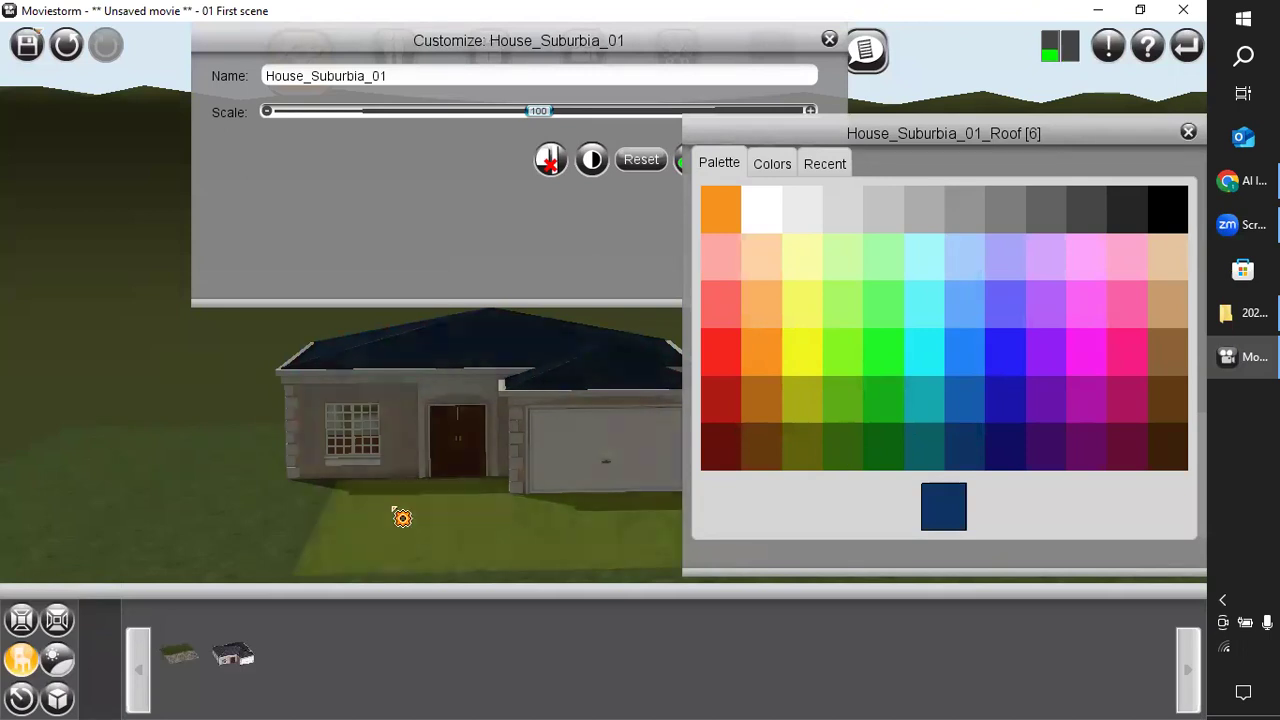
left_click(85, 355)
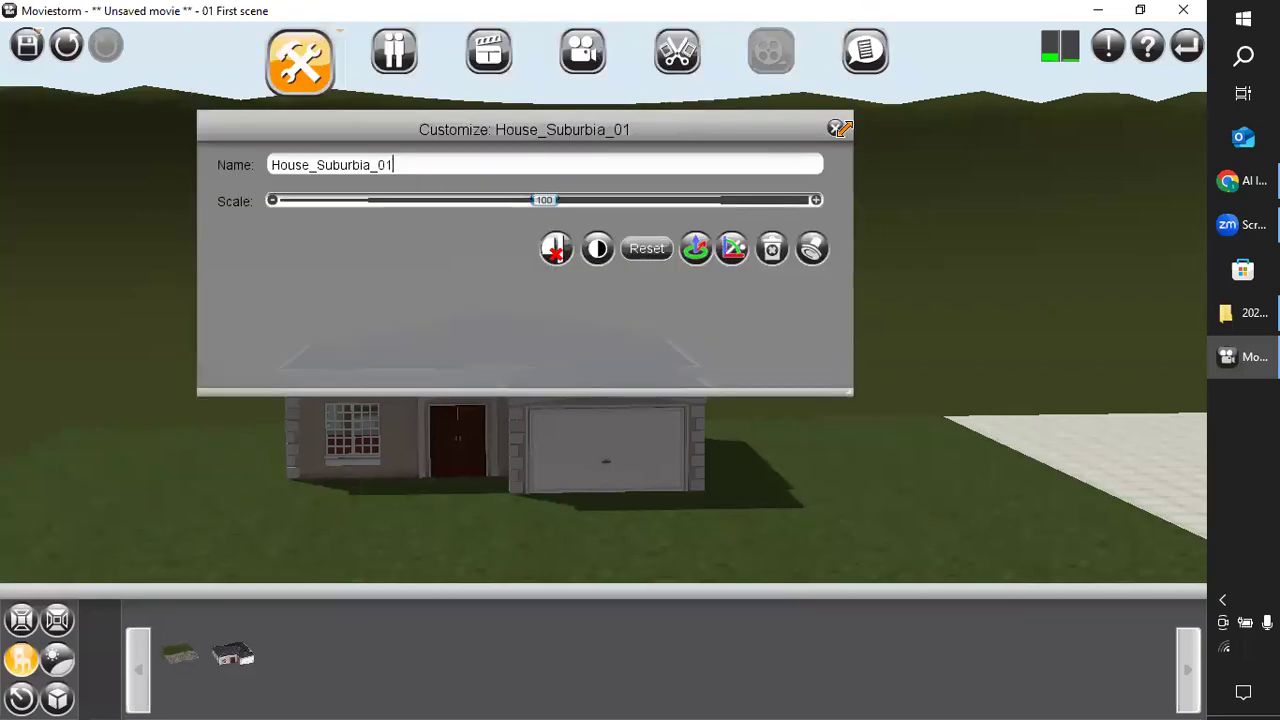
left_click(836, 129)
Choose the Tree_Oak_Spring prop from the library and place it on the lawn beside the window side of the house.
right_click_drag(688, 284, 681, 481)
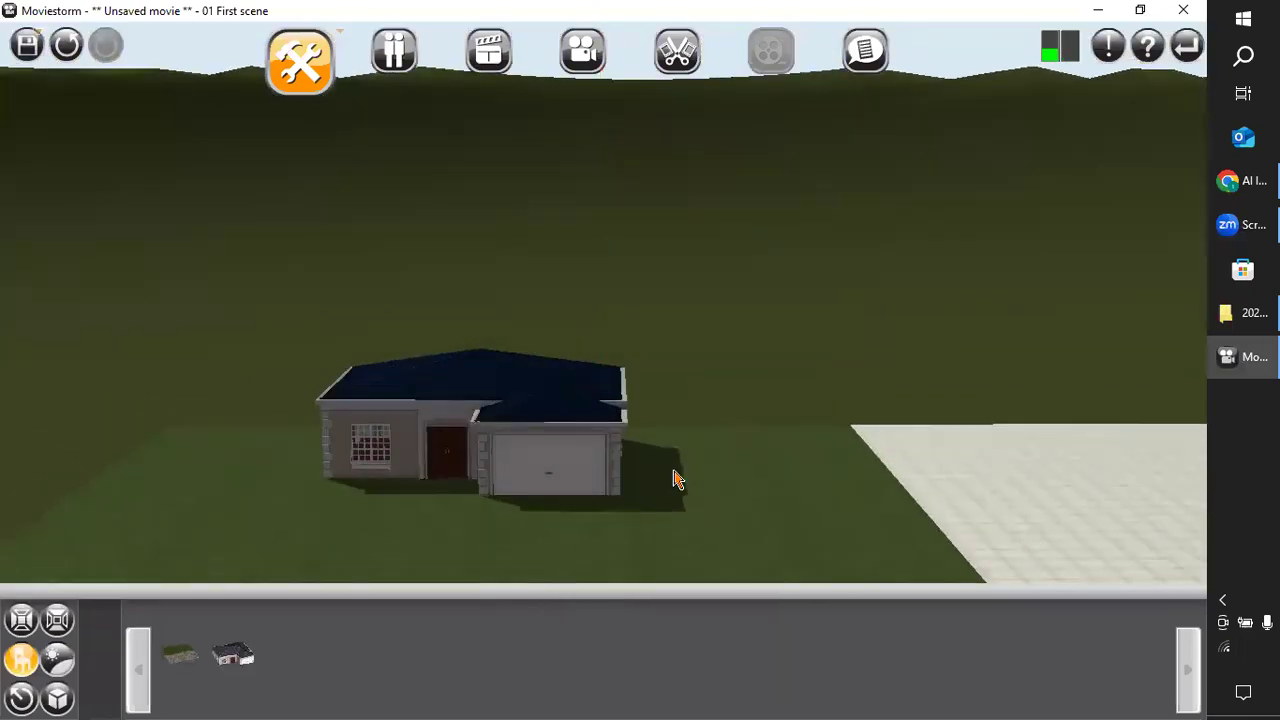
scroll(678, 480, "up", 2)
scroll(674, 471, "down", 1)
scroll(674, 471, "up", 1)
left_click_drag(669, 492, 685, 465)
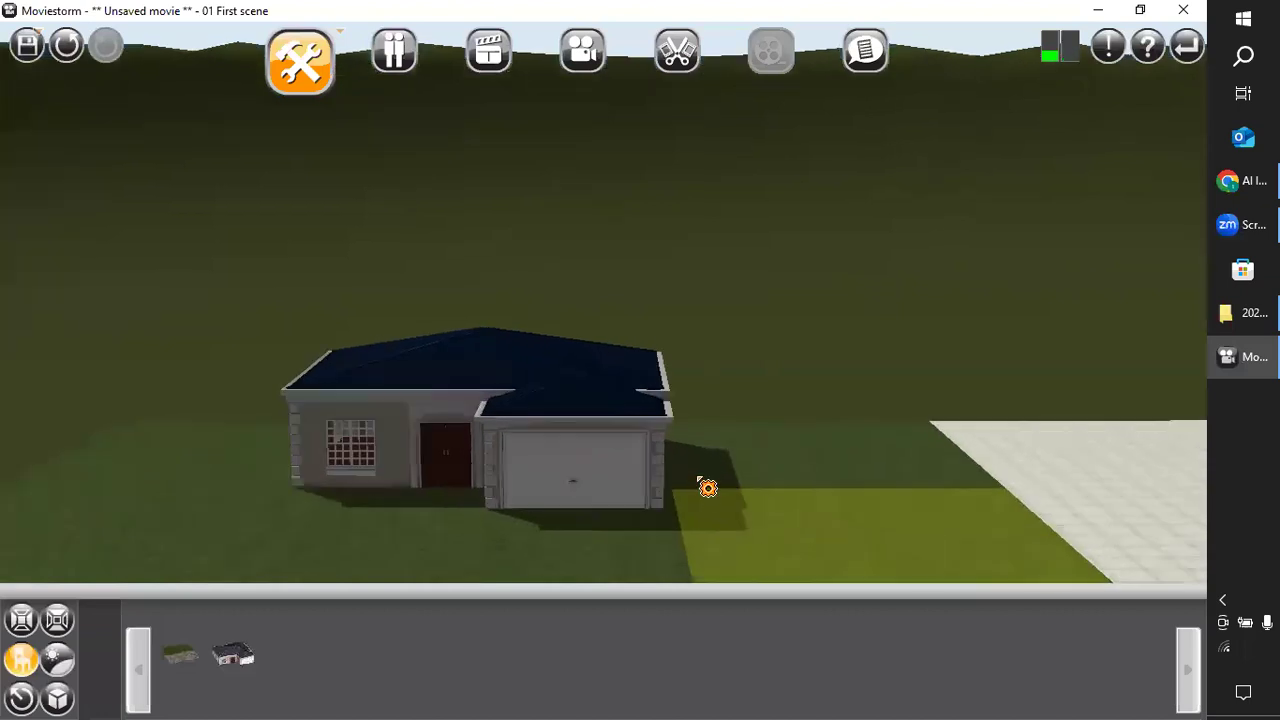
left_click_drag(301, 518, 322, 523)
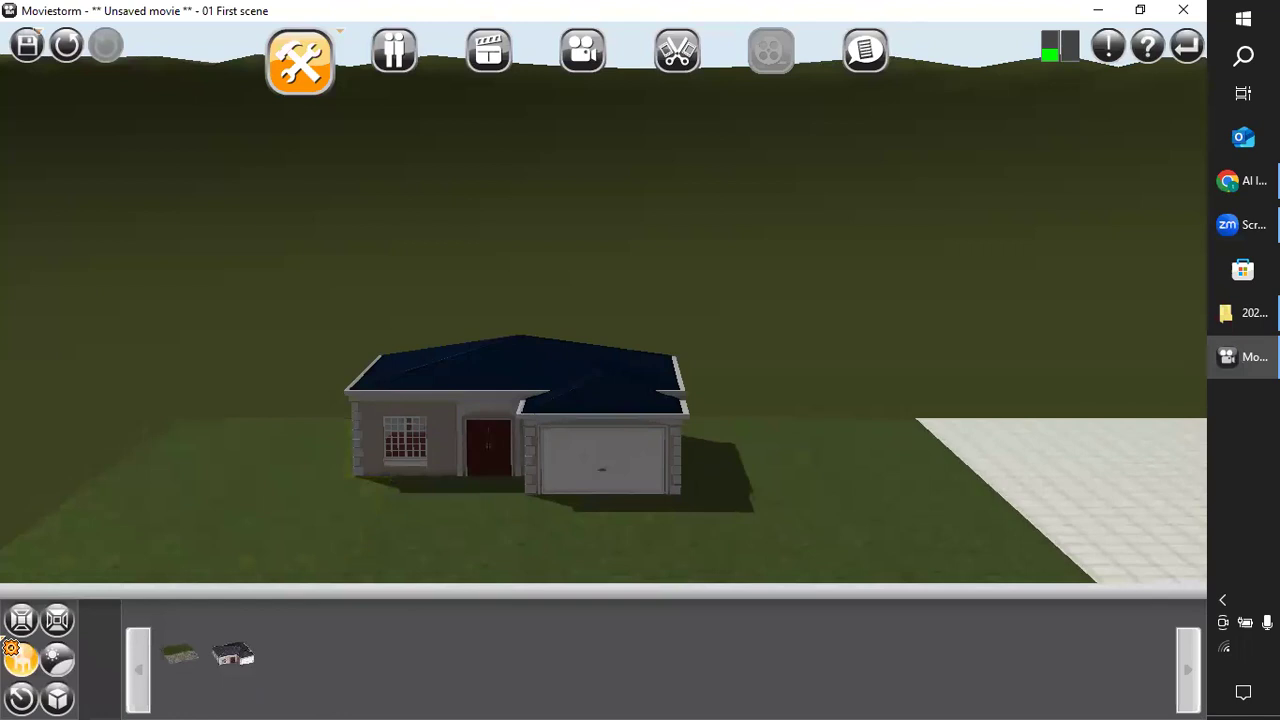
left_click(12, 663)
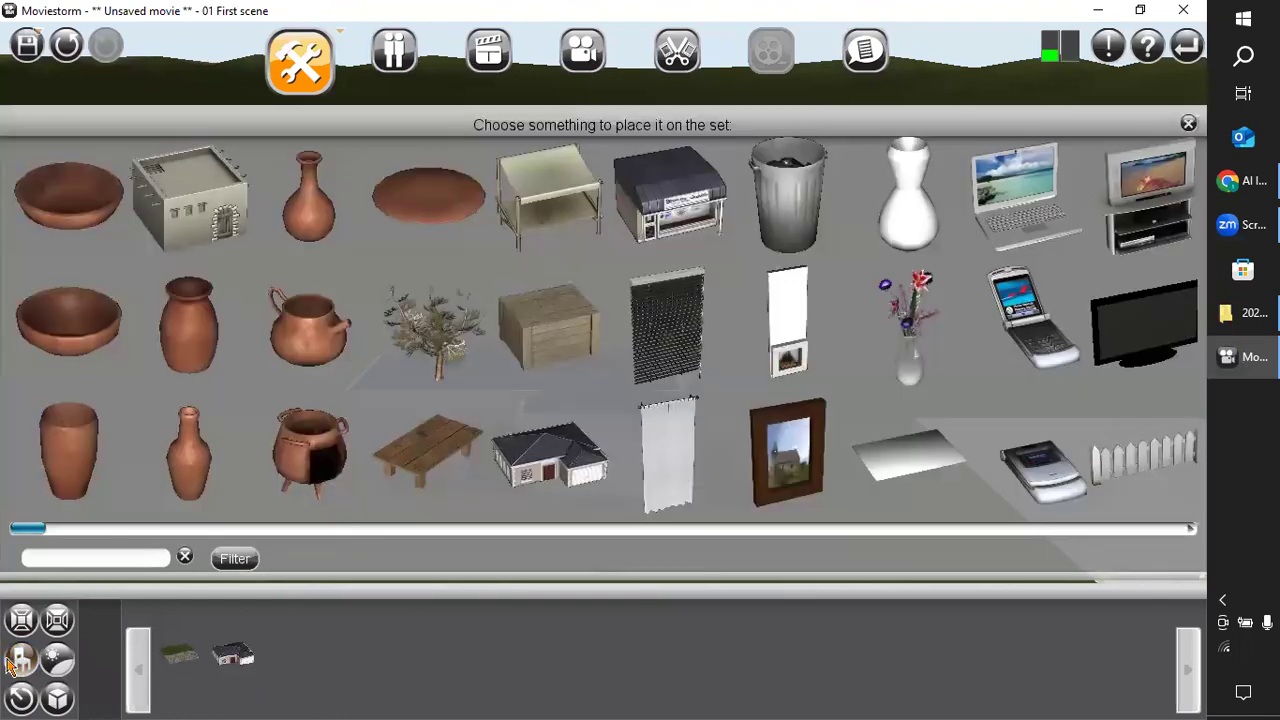
left_click_drag(38, 533, 106, 536)
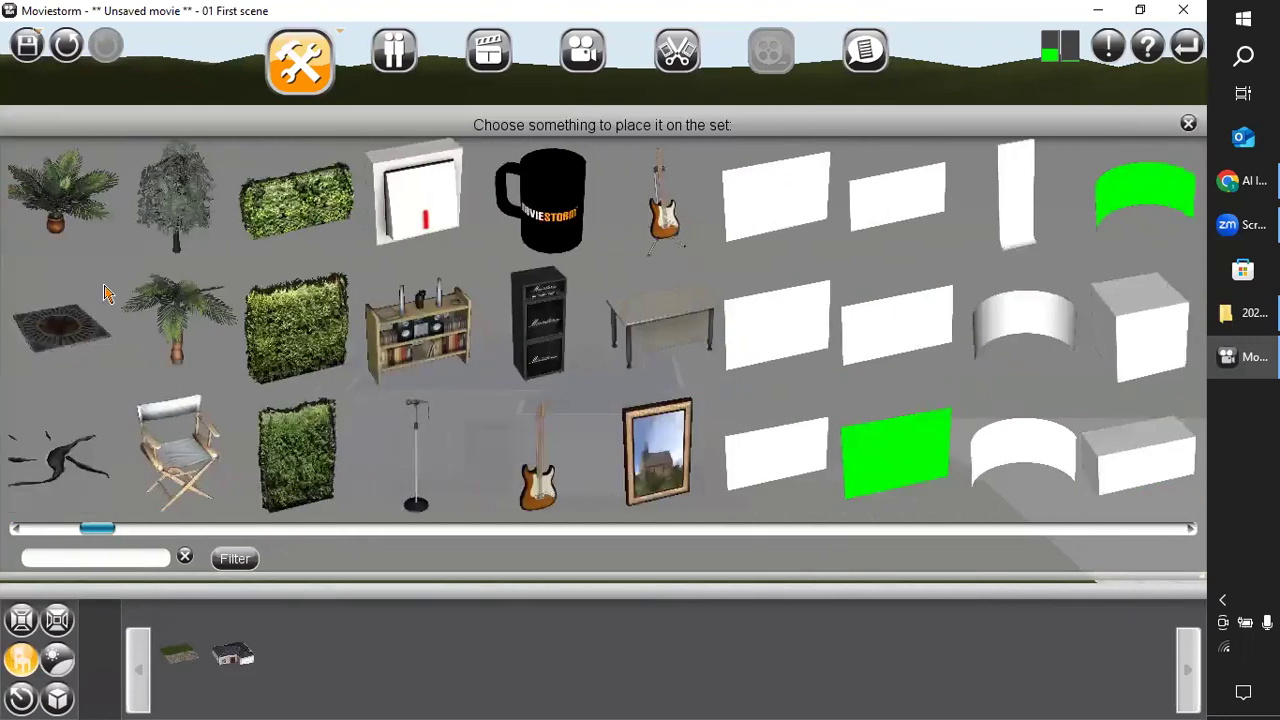
left_click(197, 238)
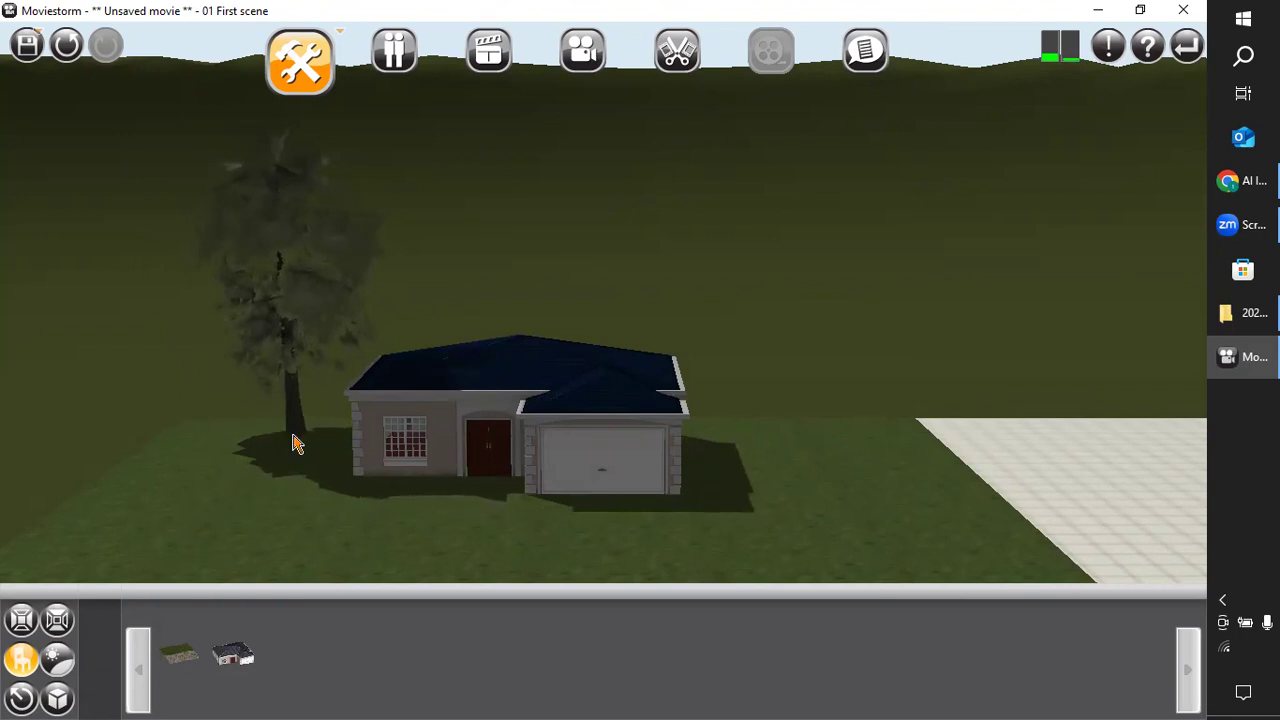
left_click(293, 444)
left_click(835, 129)
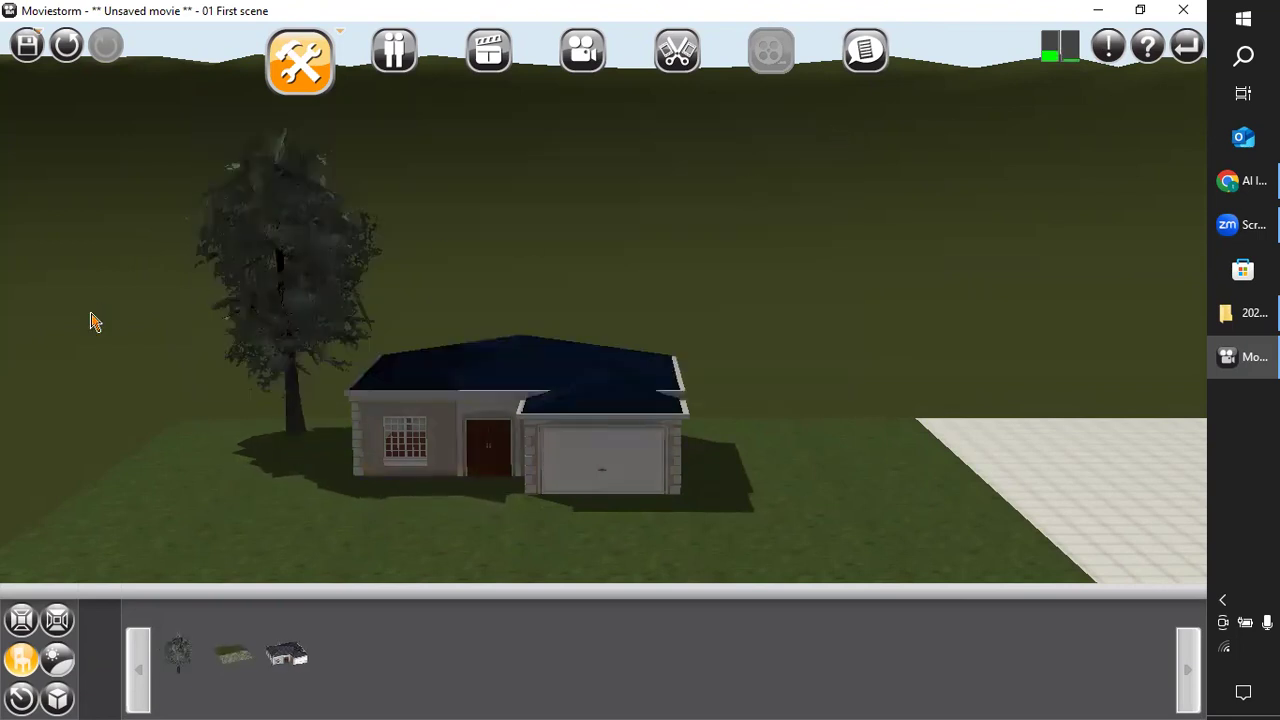
Clone the oak tree and place the copy on the lawn beside the garage.
left_click(265, 277)
left_click(812, 361)
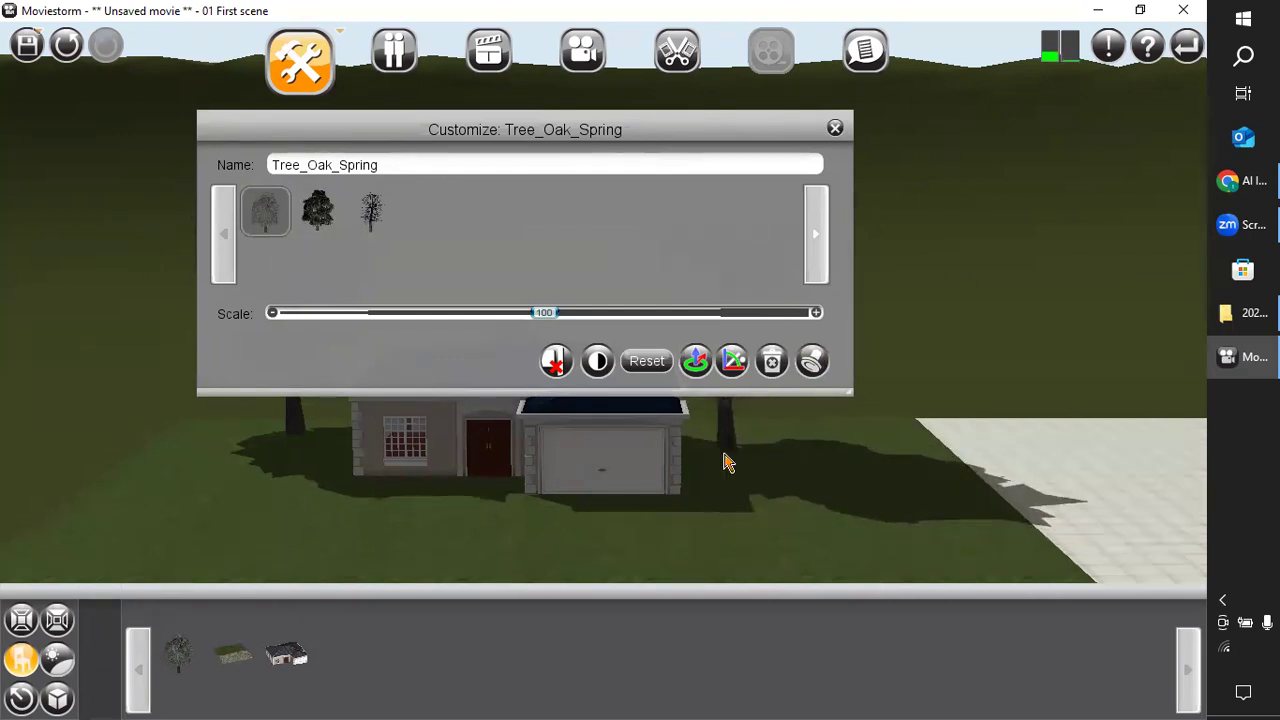
left_click(835, 127)
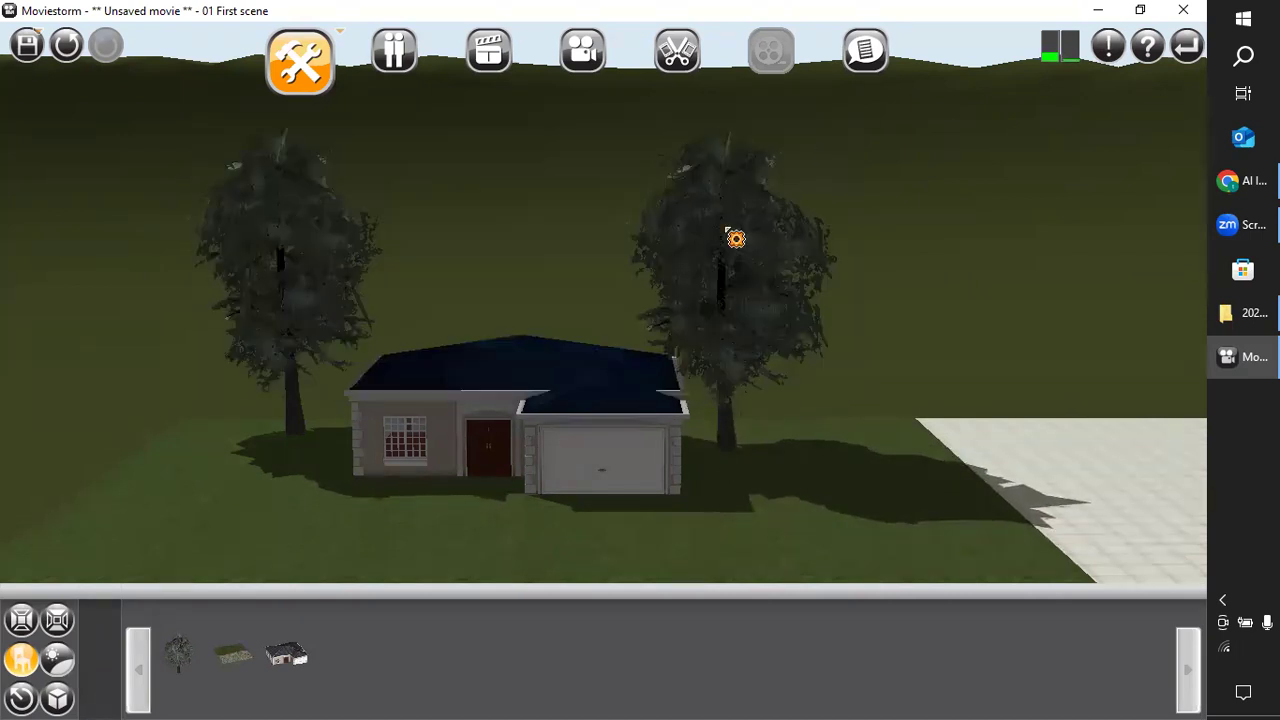
Scale the oak on the window side of the house down to 58.
left_click(321, 289)
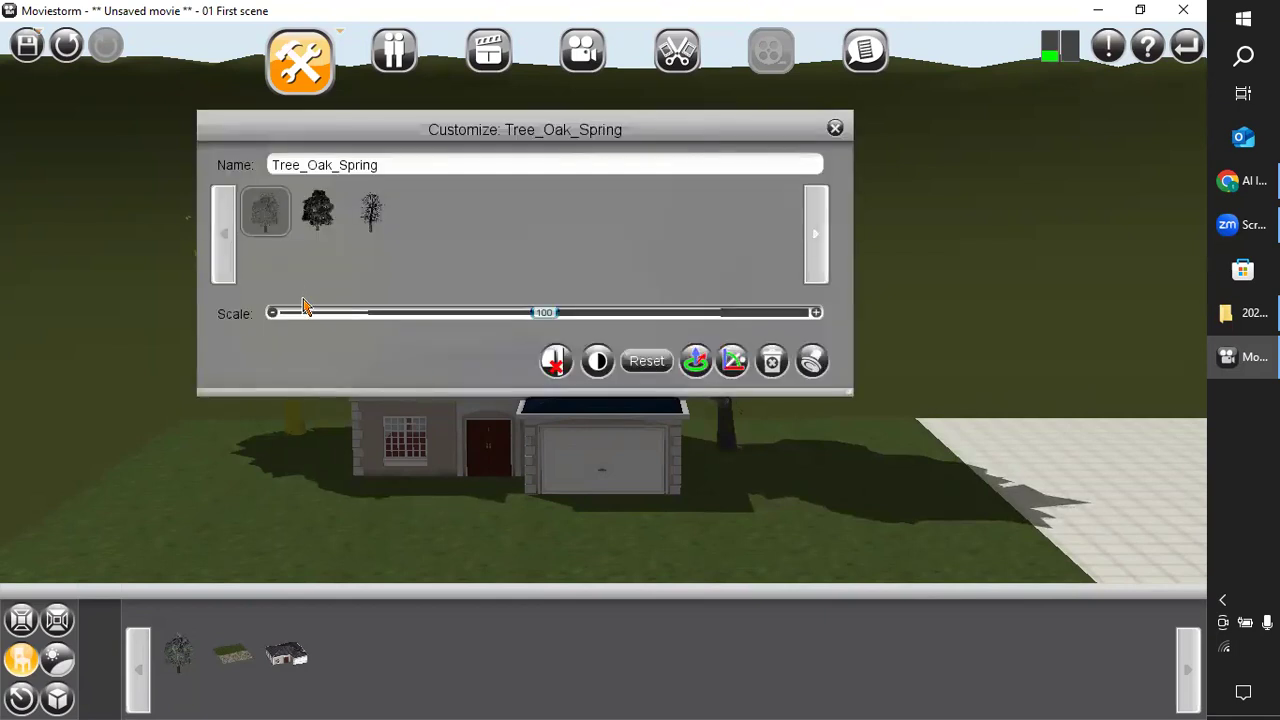
left_click_drag(551, 318, 489, 344)
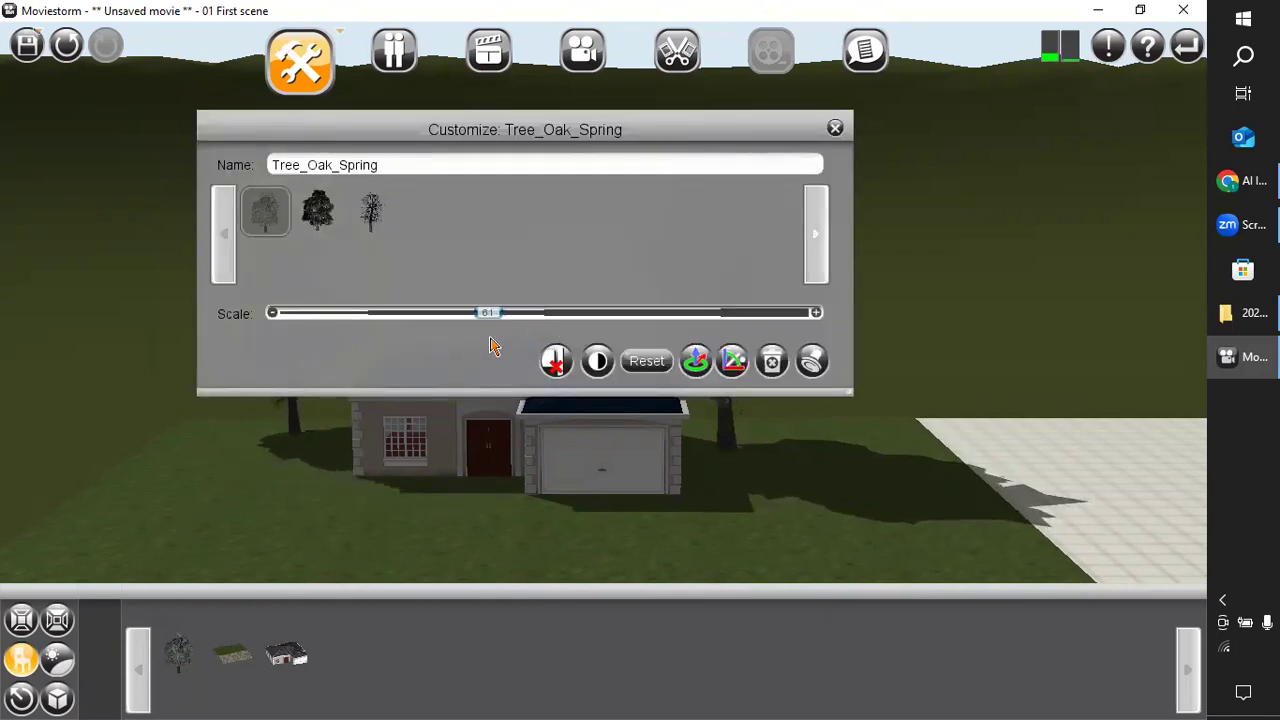
left_click(835, 128)
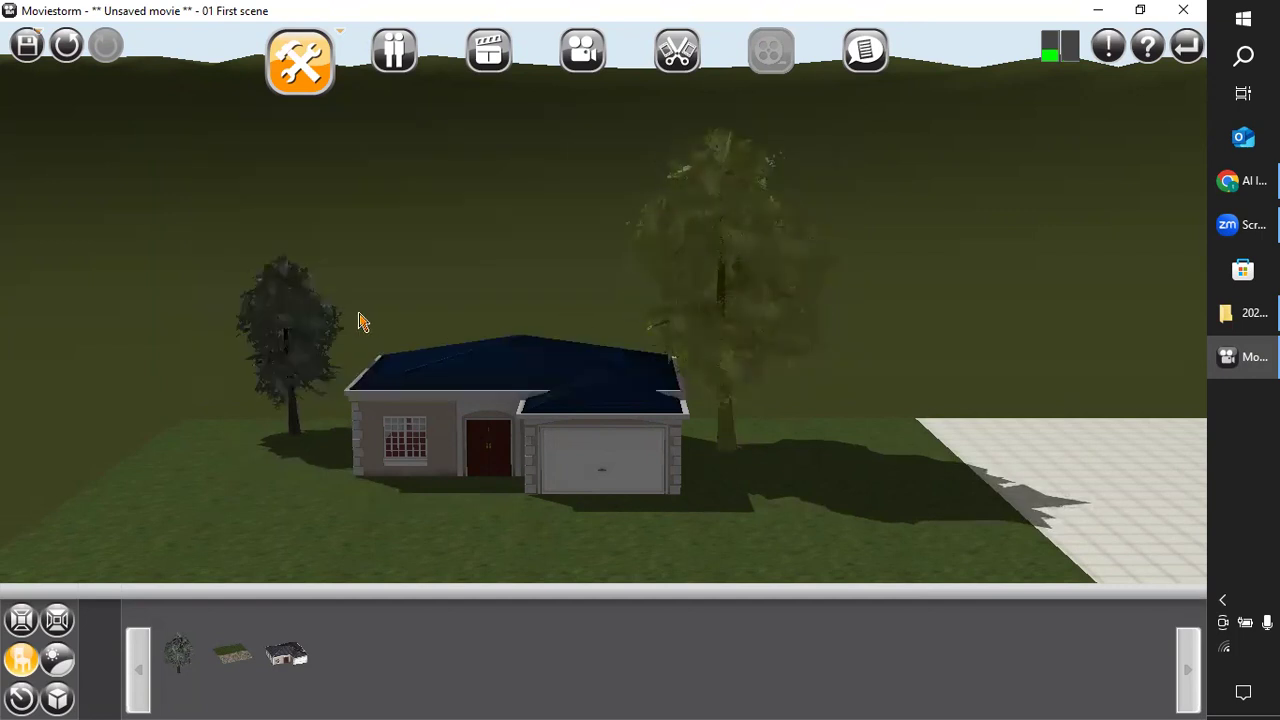
Move the window-side oak slightly closer to the house and preview its seasonal variants, keeping Tree_Oak_Spring.
left_click(310, 336)
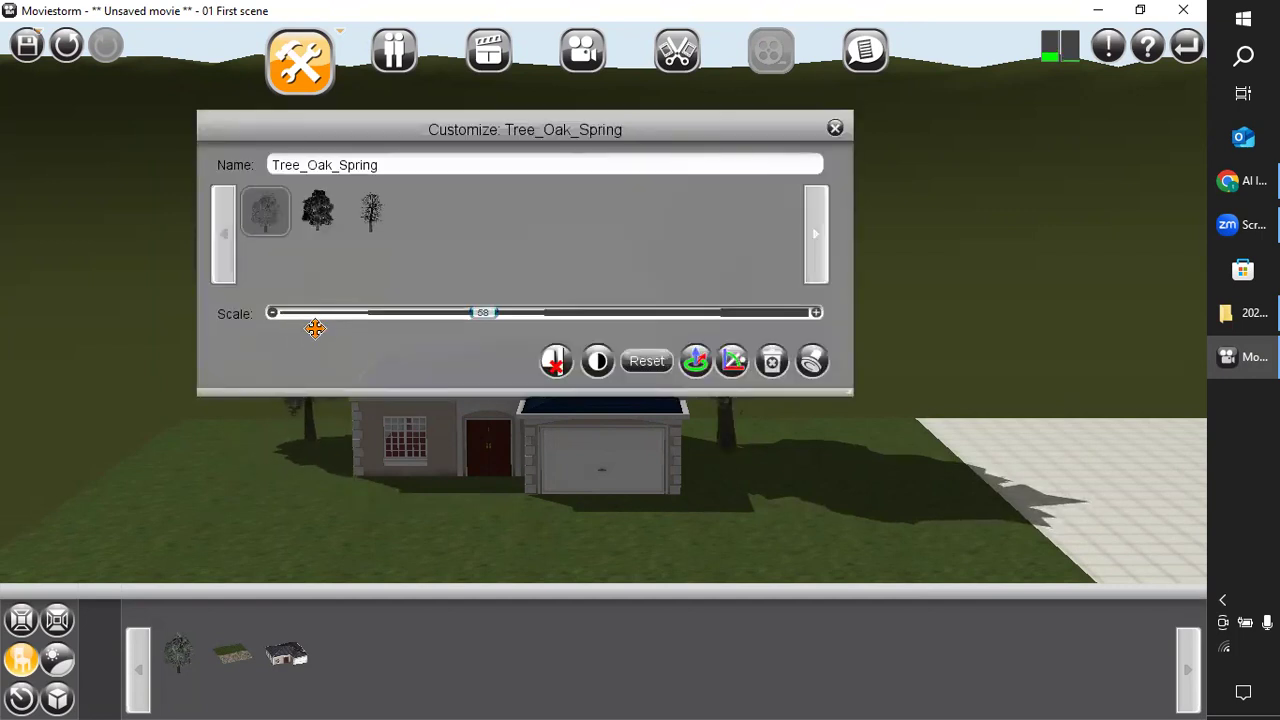
mouse_move(303, 221)
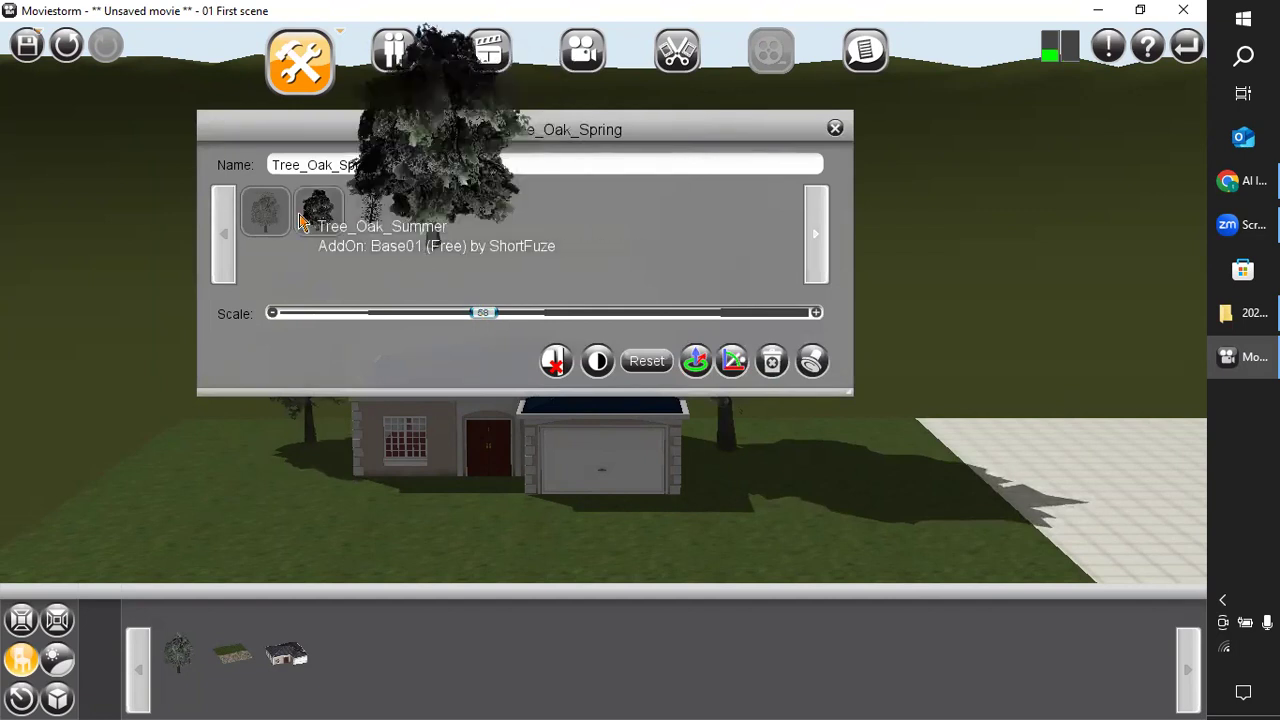
mouse_move(373, 212)
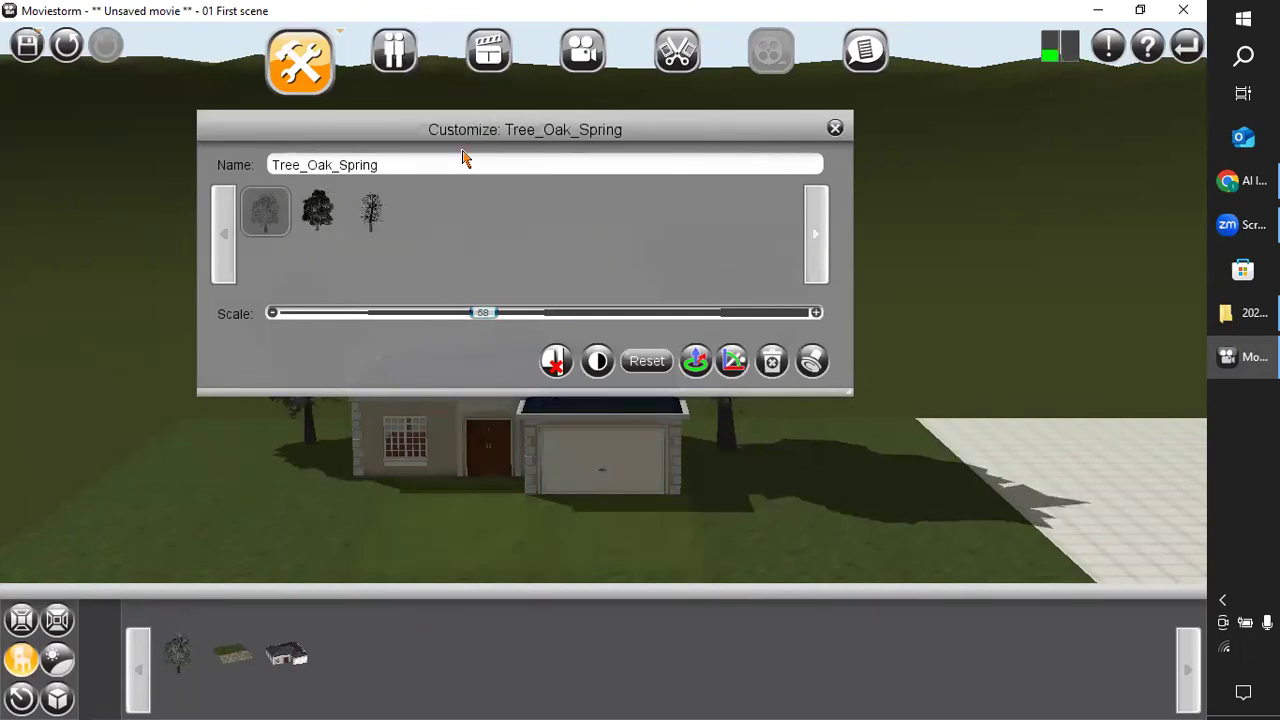
left_click_drag(473, 134, 399, 393)
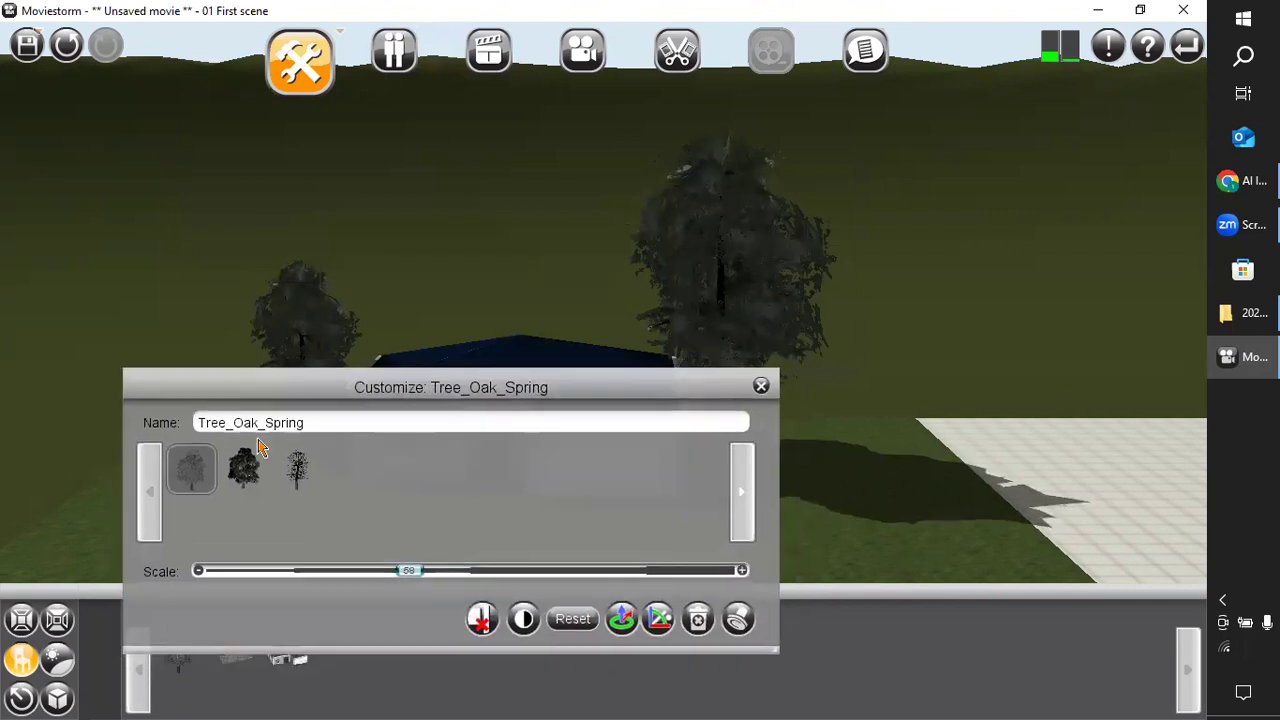
mouse_move(211, 479)
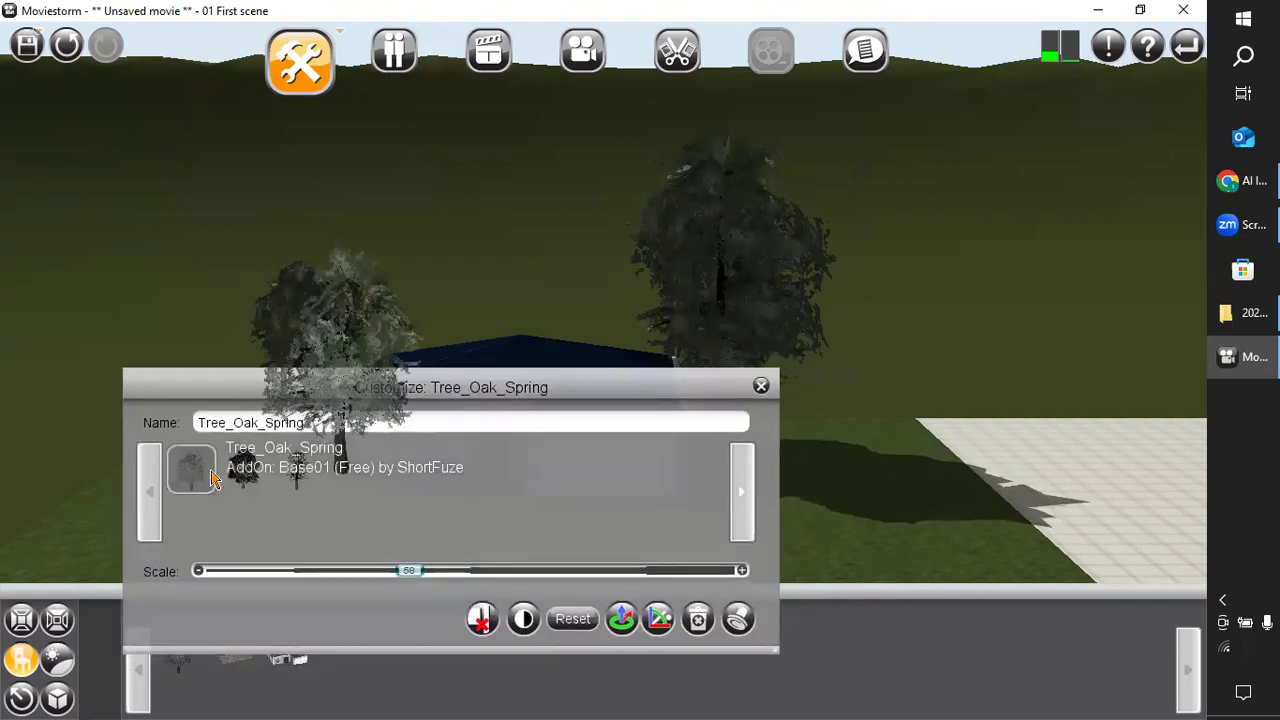
left_click(762, 387)
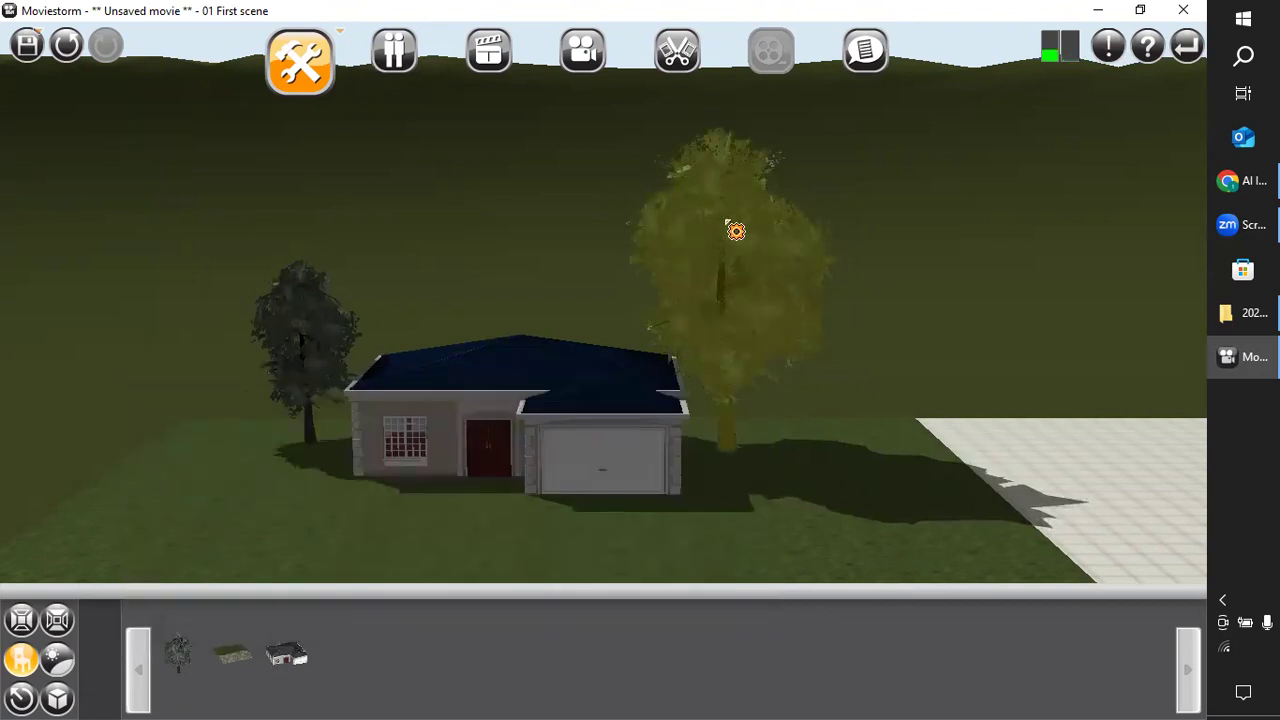
Scale the garage-side oak down to 64 and shift it a little farther from the garage wall.
left_click(773, 231)
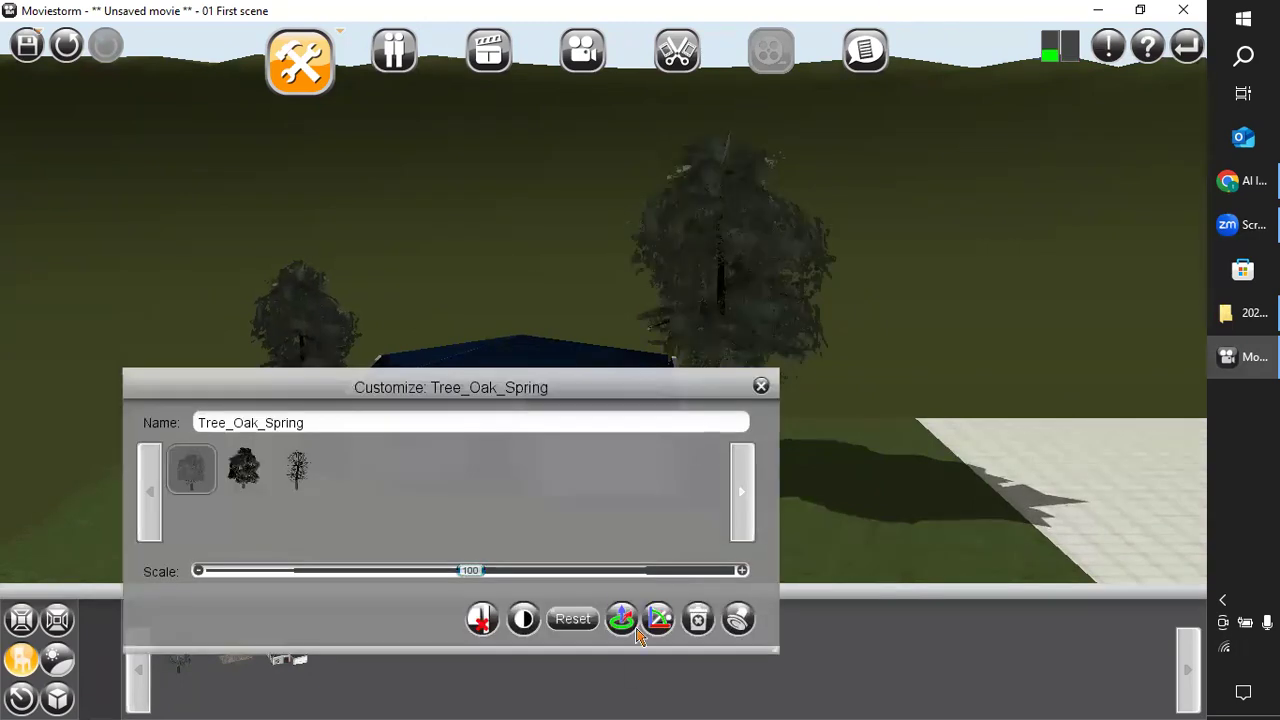
left_click_drag(470, 572, 420, 591)
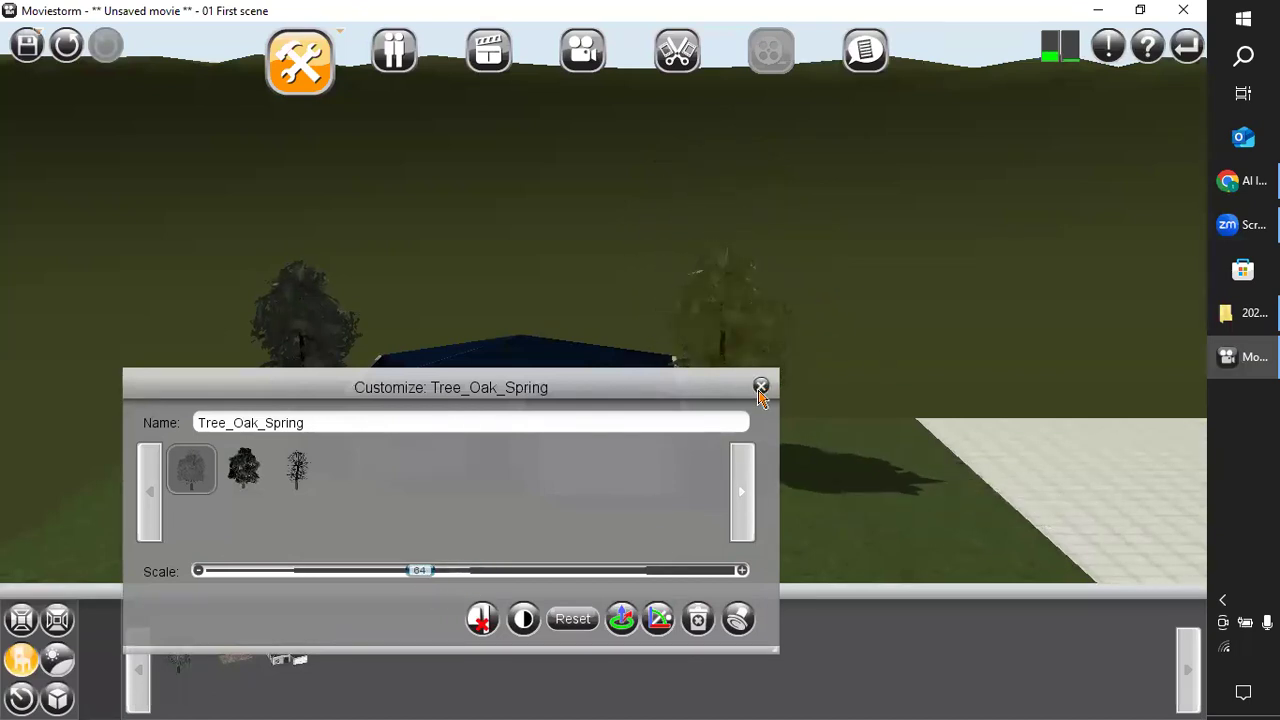
left_click(761, 385)
left_click(745, 388)
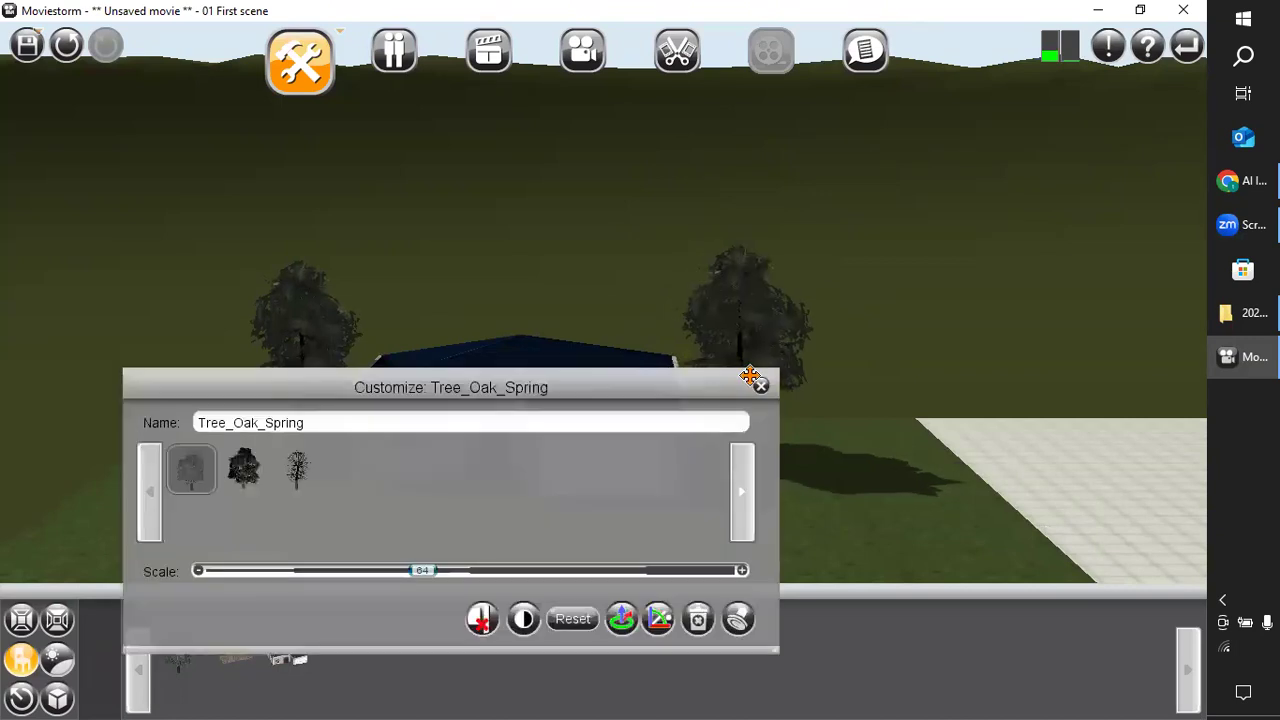
left_click(761, 386)
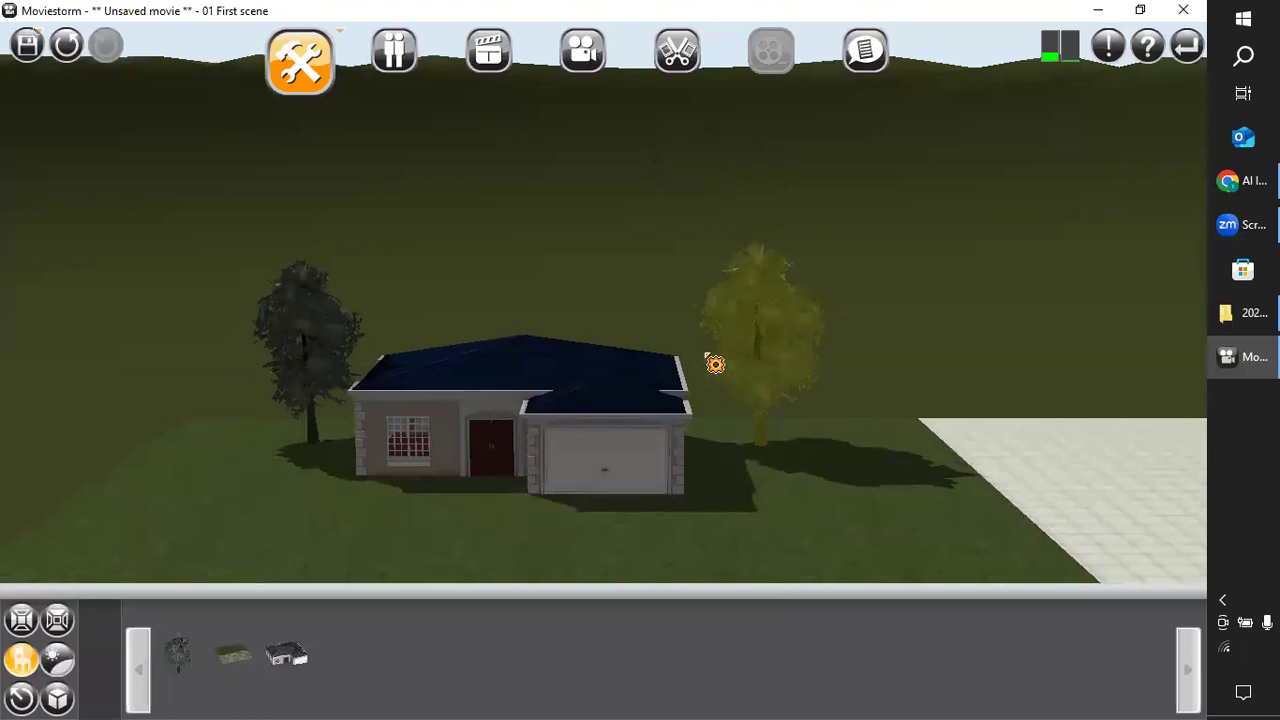
left_click(770, 405)
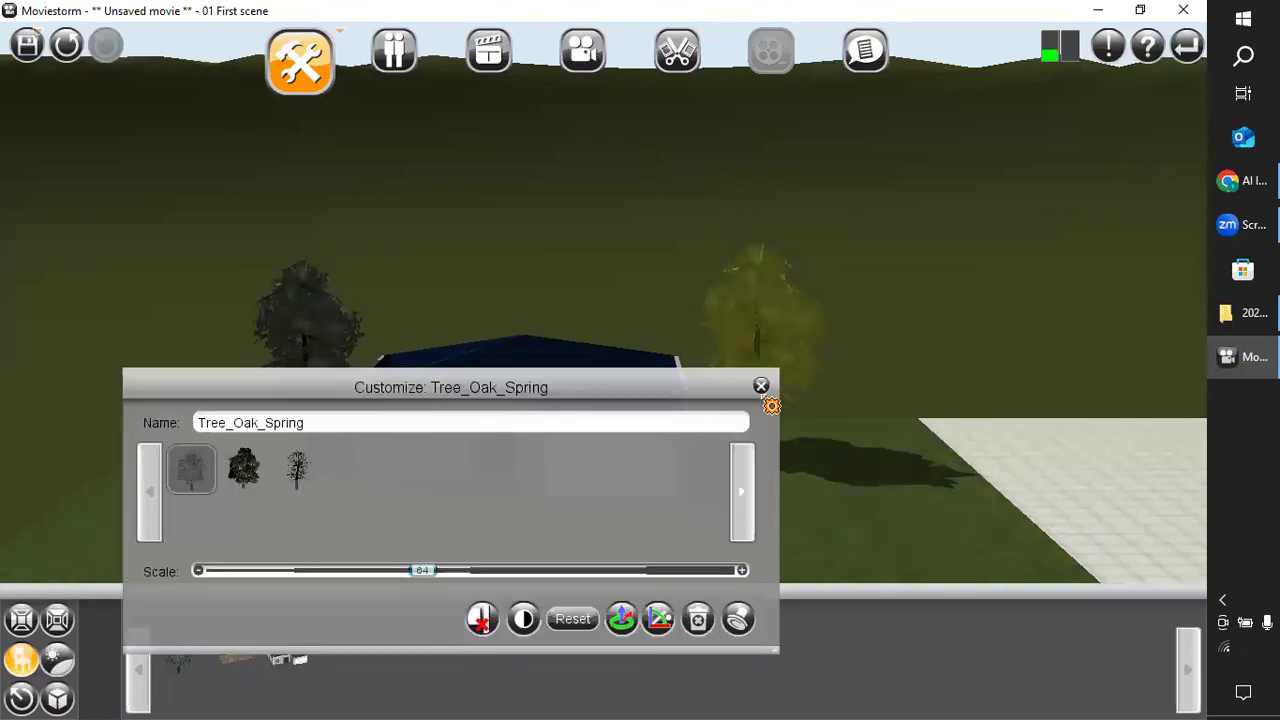
left_click(765, 385)
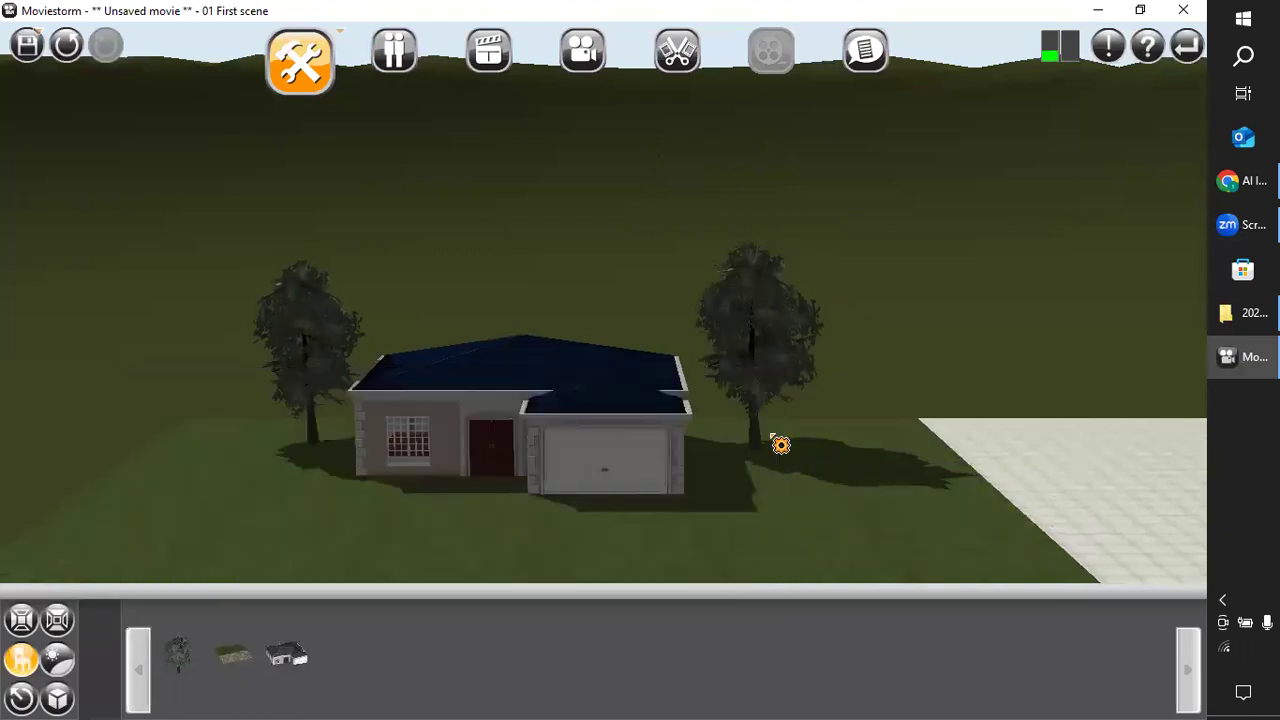
Examine the house and both oaks from behind and from the front, and open the house's customization settings.
right_click_drag(993, 437, 440, 503)
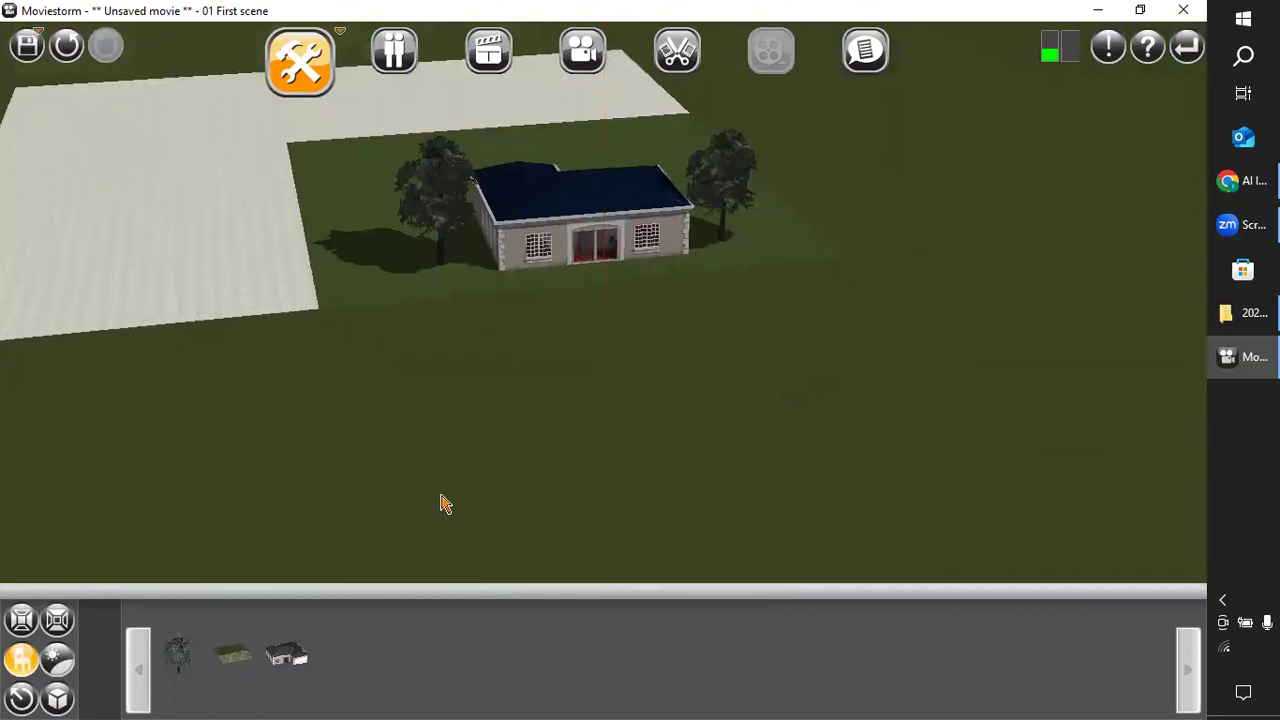
scroll(511, 436, "up", 6)
right_click_drag(514, 374, 565, 331)
mouse_move(541, 282)
right_mouse_down()
mouse_move(514, 634)
mouse_move(510, 591)
mouse_move(426, 597)
mouse_move(351, 560)
mouse_move(363, 549)
mouse_move(260, 523)
mouse_move(526, 509)
mouse_move(667, 468)
mouse_move(668, 494)
mouse_move(668, 482)
right_mouse_up()
right_click_drag(548, 535, 580, 395)
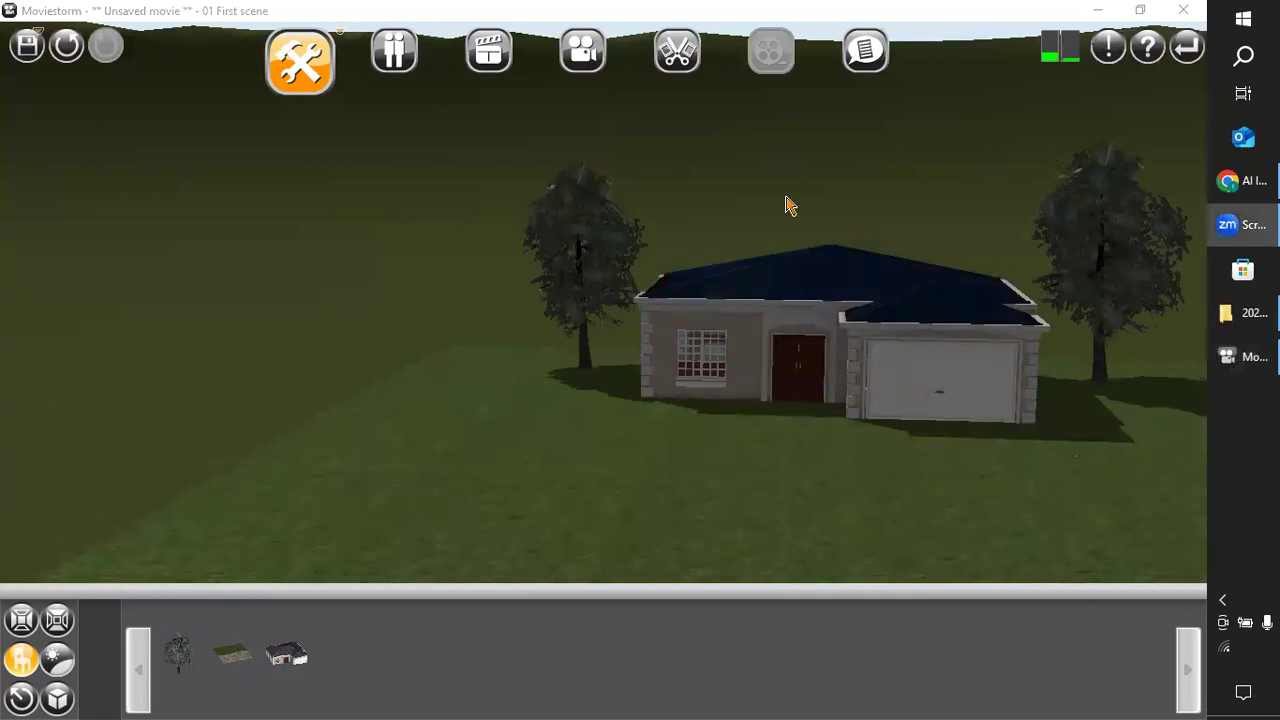
double_click(803, 374)
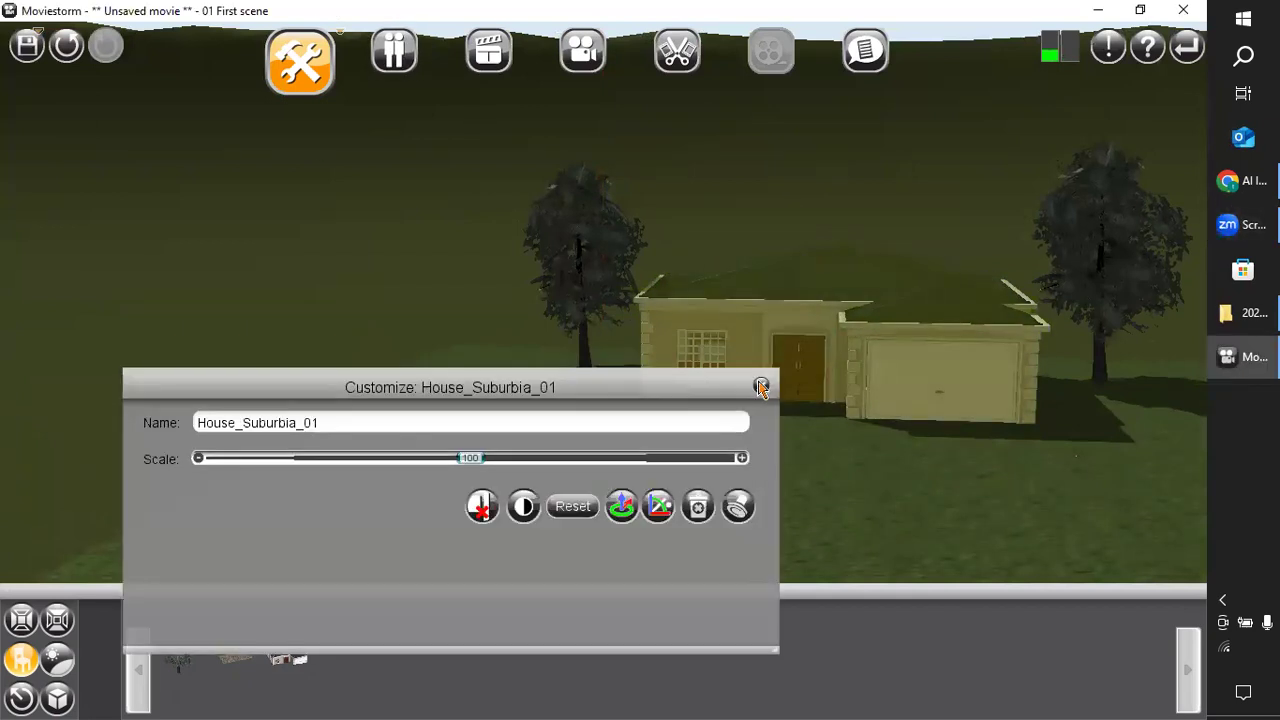
Close the house's customization settings and examine the house and oaks from the front and from a higher angle.
left_click(761, 388)
left_click_drag(829, 340, 710, 351)
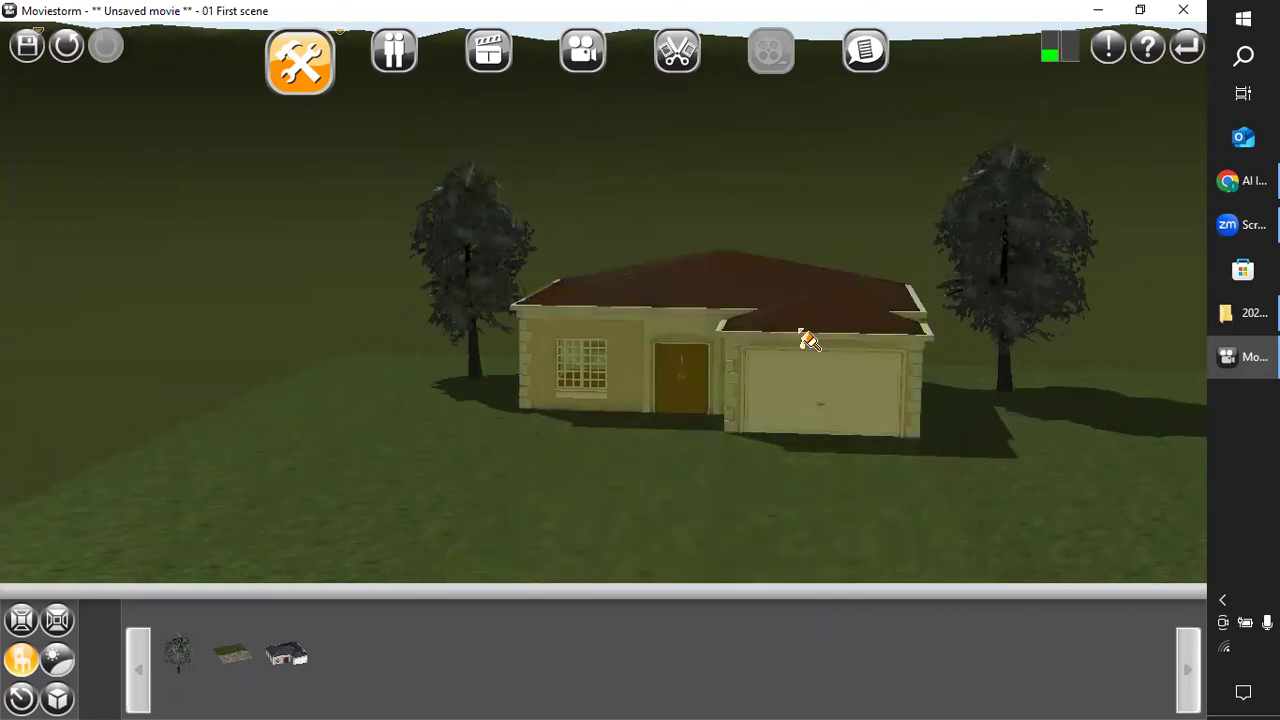
left_click_drag(797, 344, 826, 228)
left_click_drag(697, 333, 603, 697)
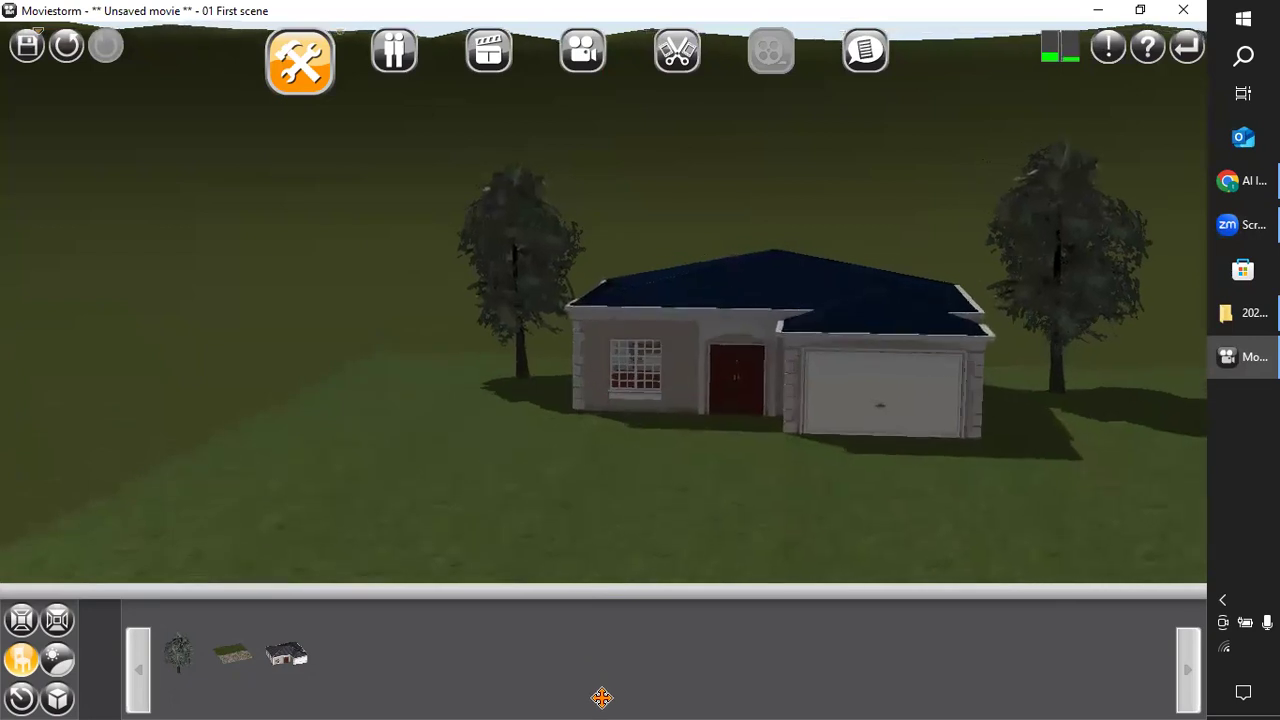
left_click_drag(540, 509, 606, 434)
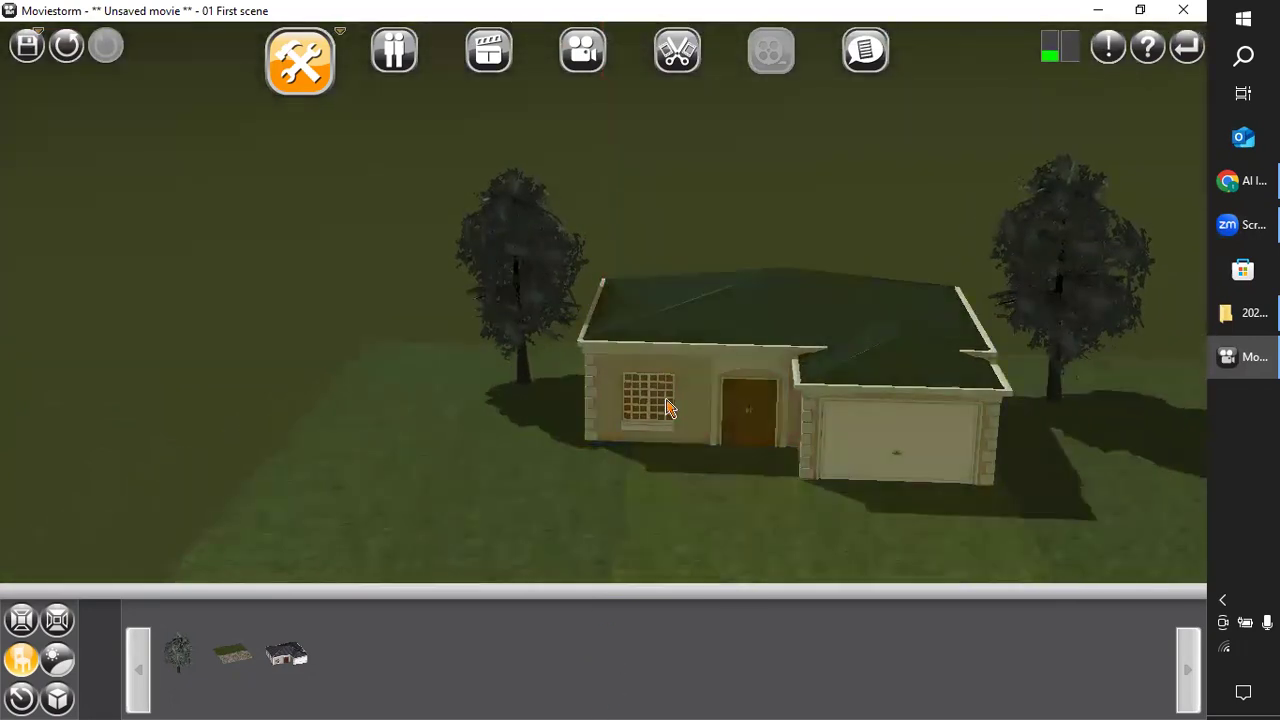
Try several grey shades on the house's walls and settle on white from the color palette.
double_click(698, 414)
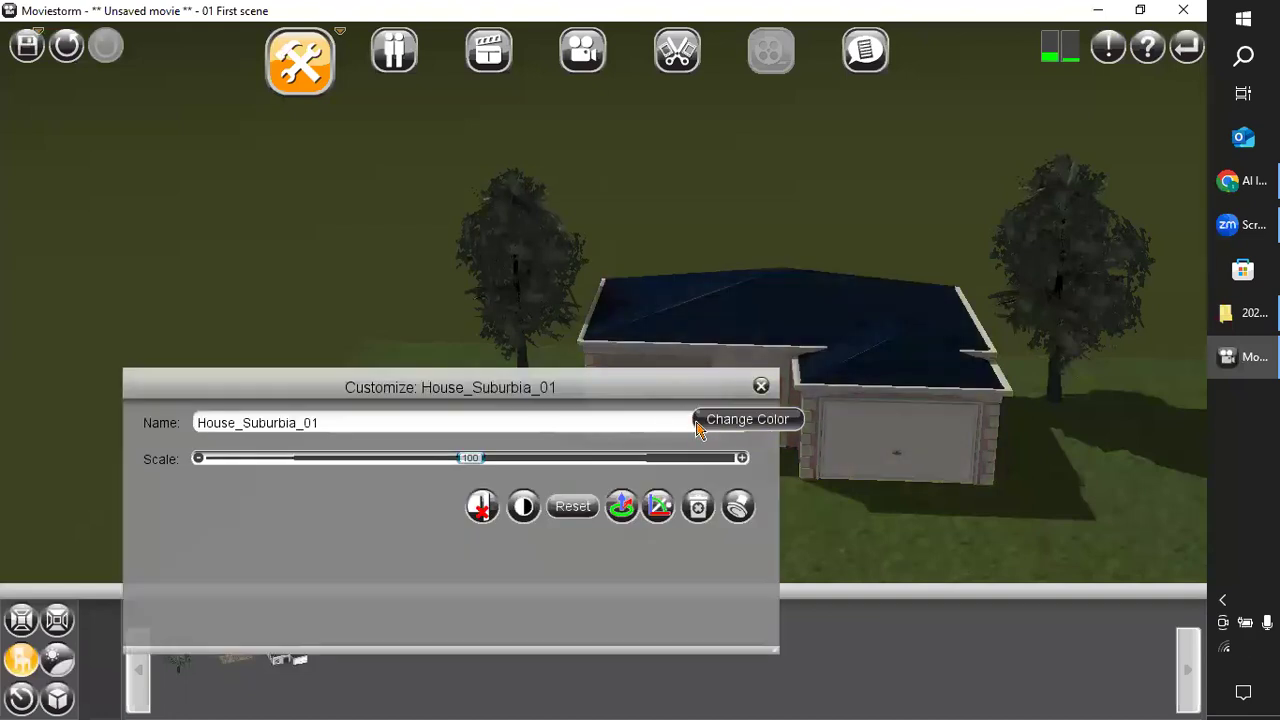
left_click(740, 419)
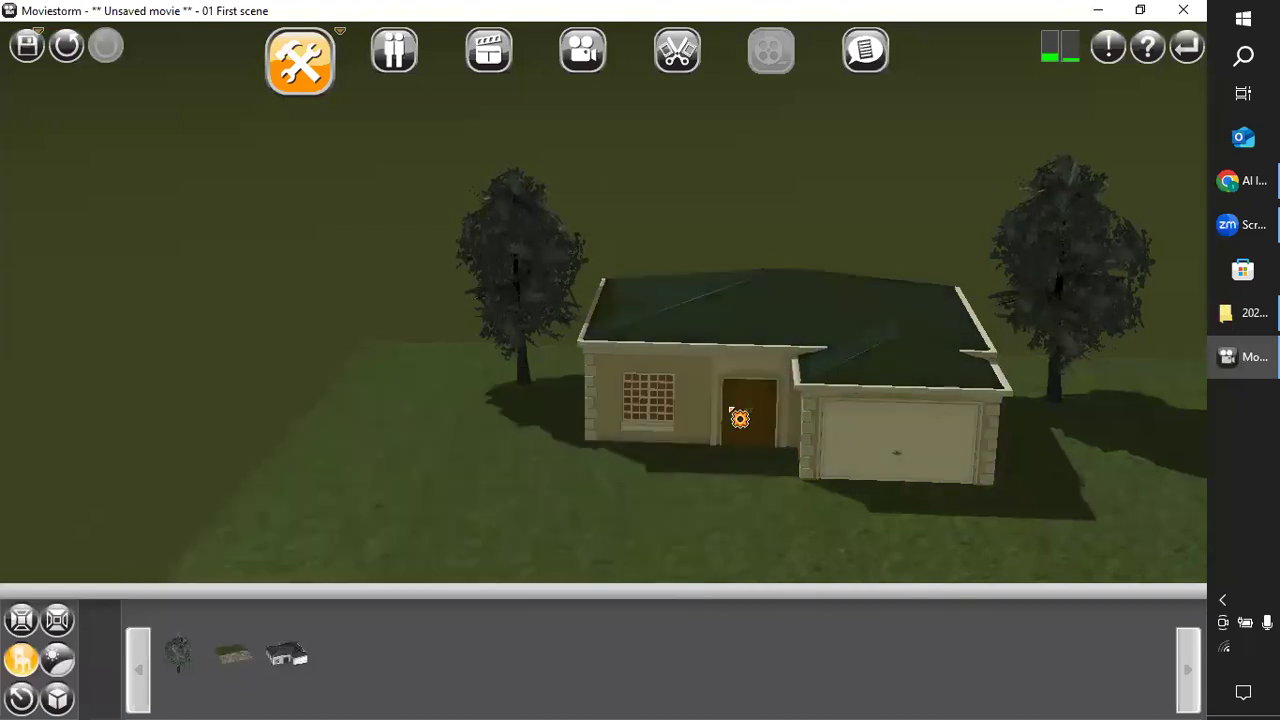
left_click(697, 423)
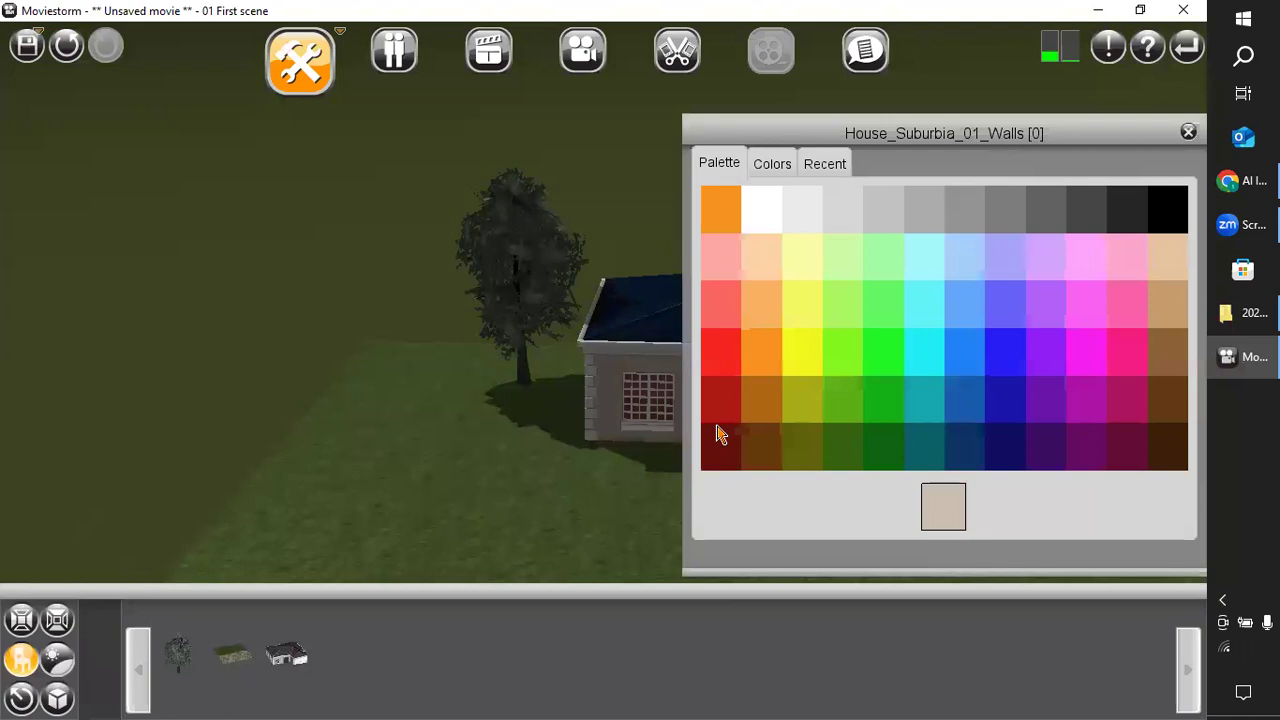
left_click(1083, 215)
left_click(1043, 212)
left_click(995, 212)
left_click(966, 216)
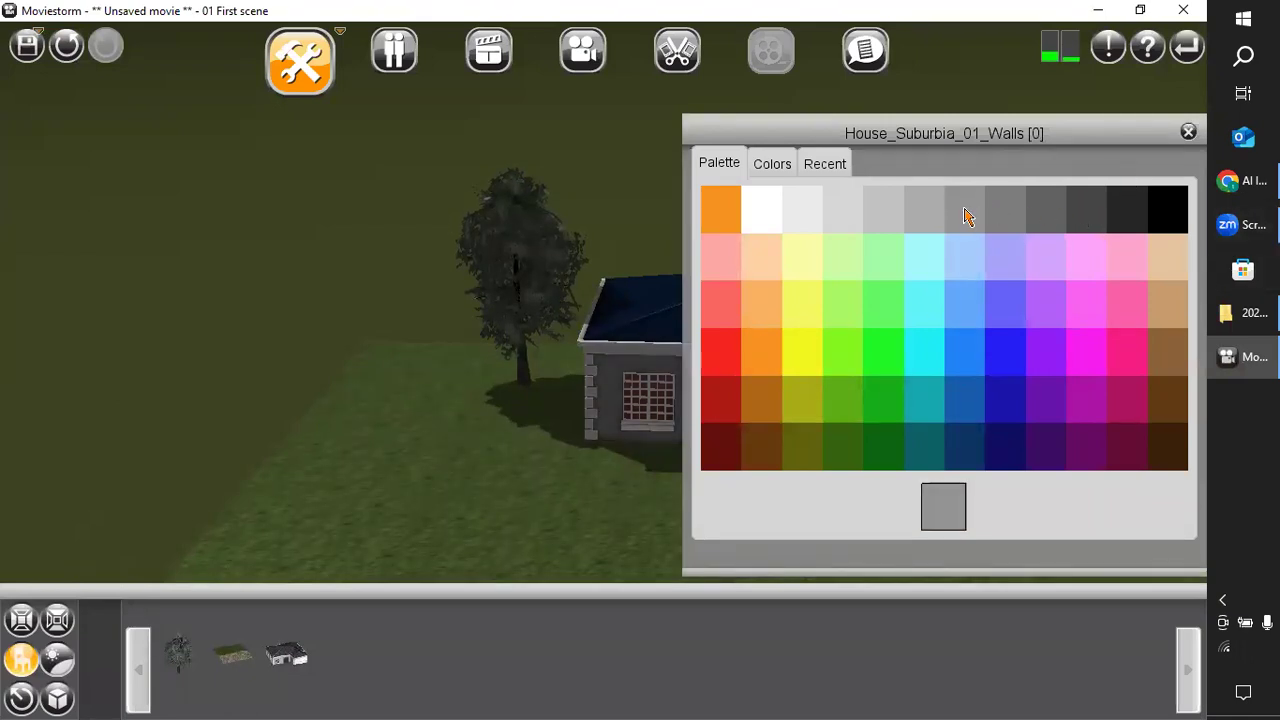
left_click(768, 230)
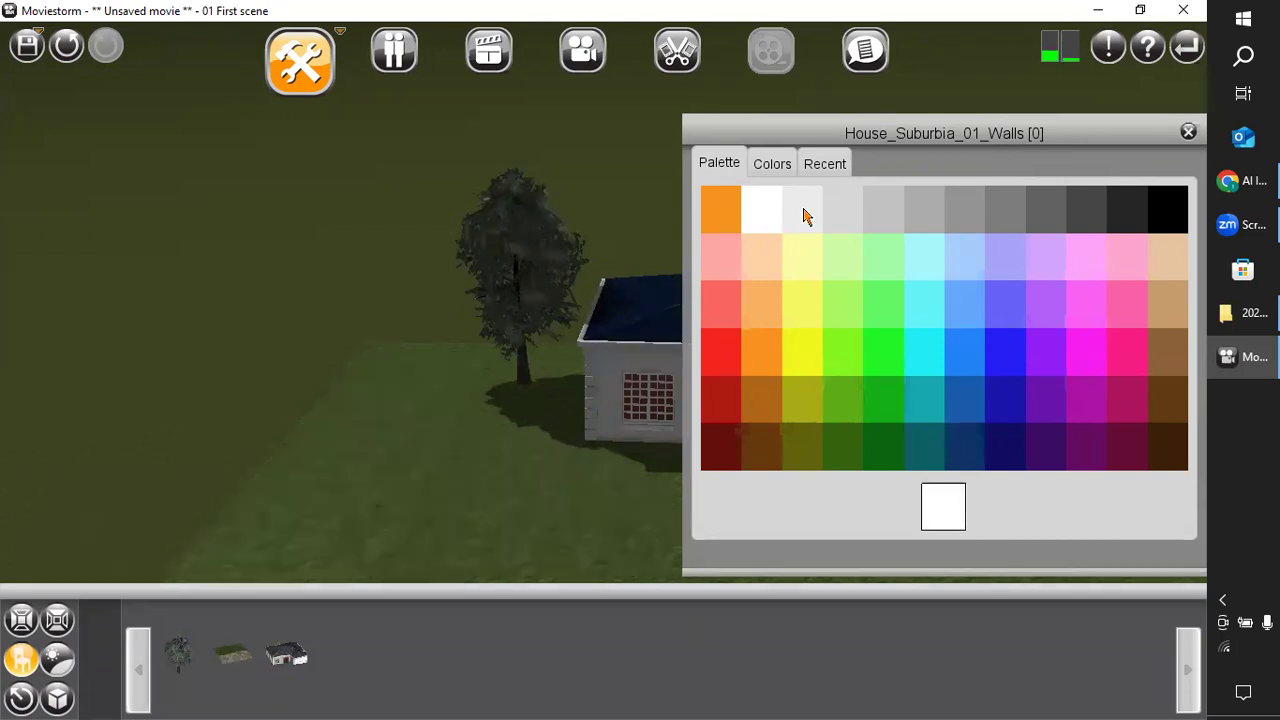
left_click(215, 553)
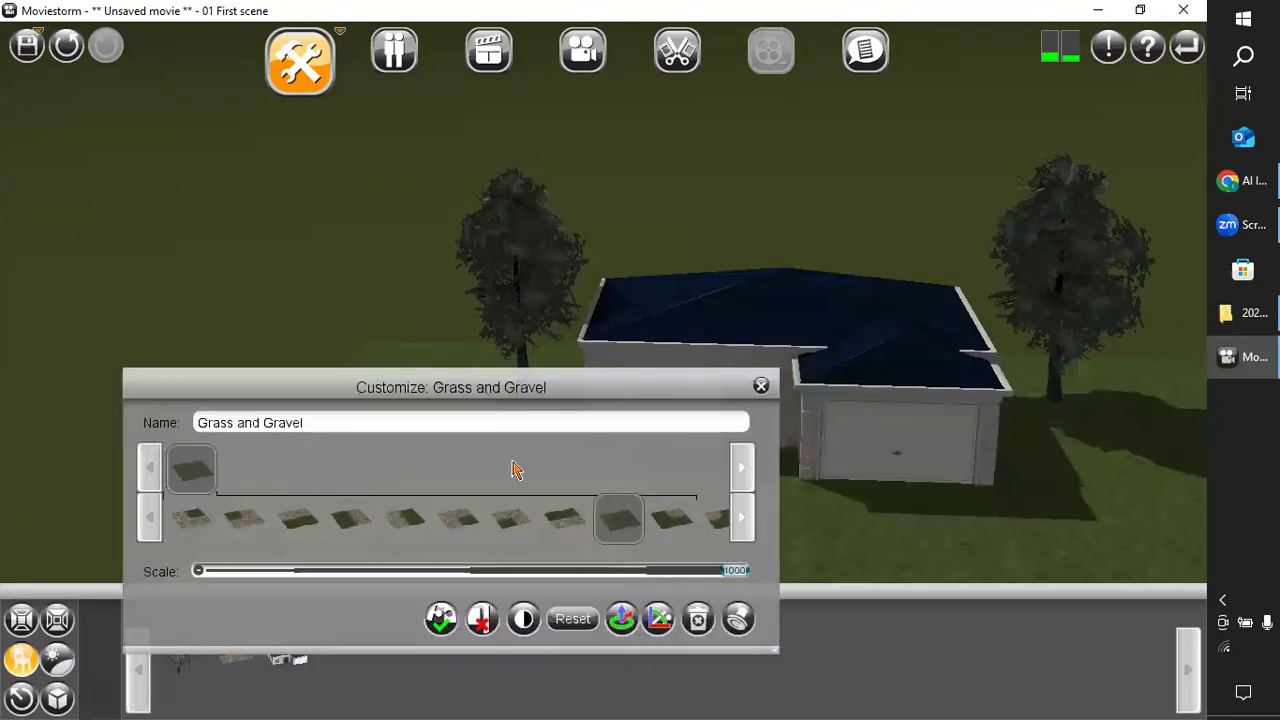
left_click(761, 386)
Examine the repainted house and the surrounding lawn from the front, close up and from farther back.
left_click_drag(733, 474, 666, 416)
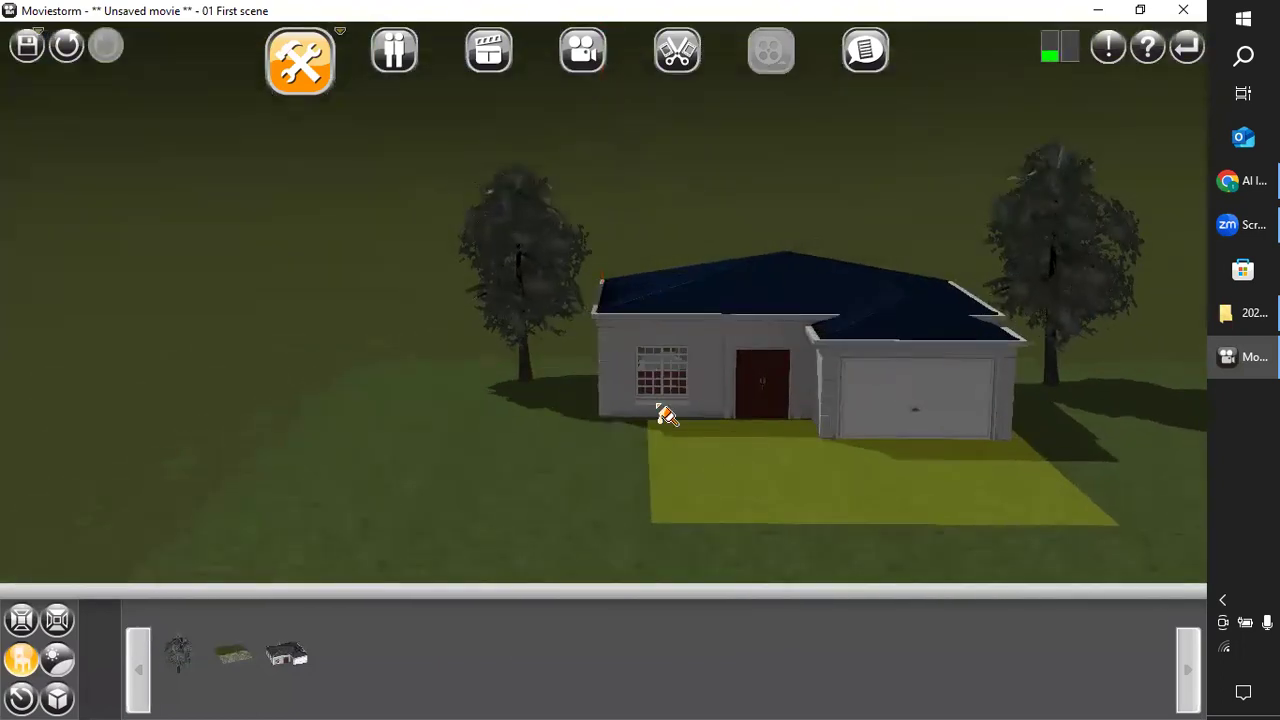
scroll(578, 445, "up", 2)
left_click_drag(741, 427, 583, 534)
right_click_drag(657, 418, 631, 409)
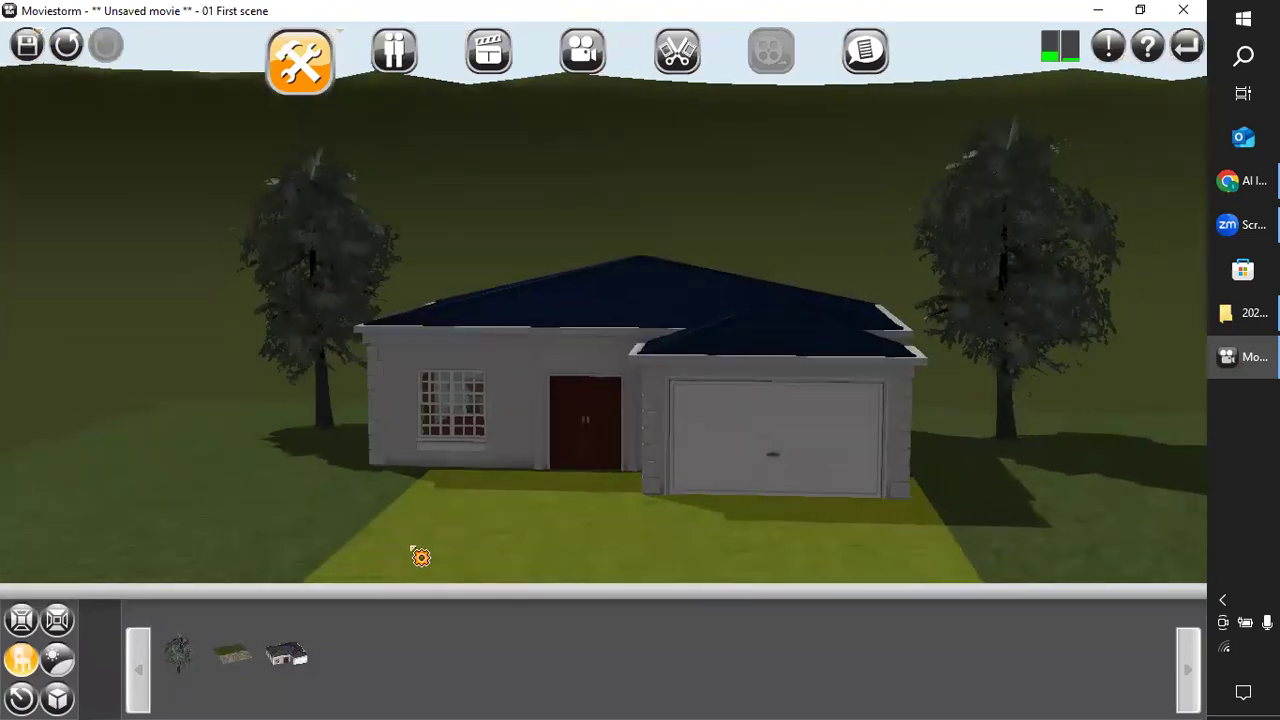
right_click_drag(449, 517, 612, 503)
mouse_move(461, 514)
left_mouse_down()
mouse_move(474, 511)
mouse_move(474, 526)
mouse_move(440, 571)
mouse_move(466, 520)
mouse_move(469, 530)
left_mouse_up()
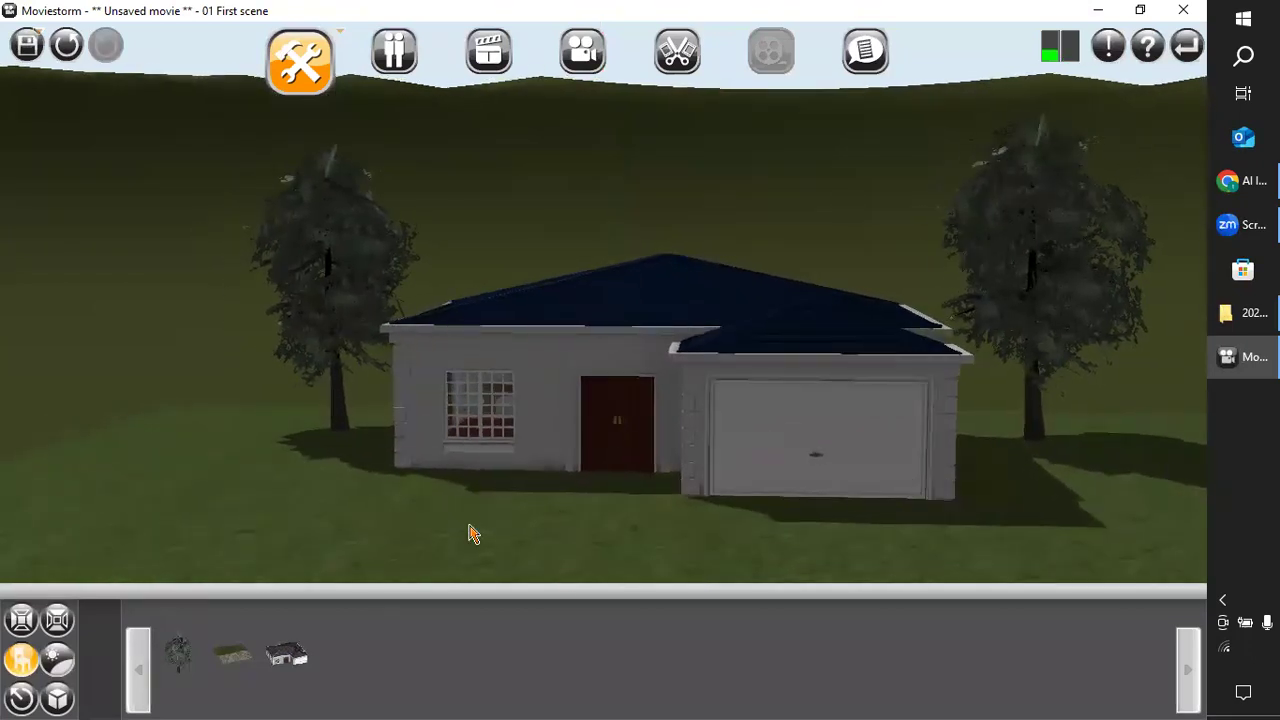
left_click_drag(498, 572, 482, 598)
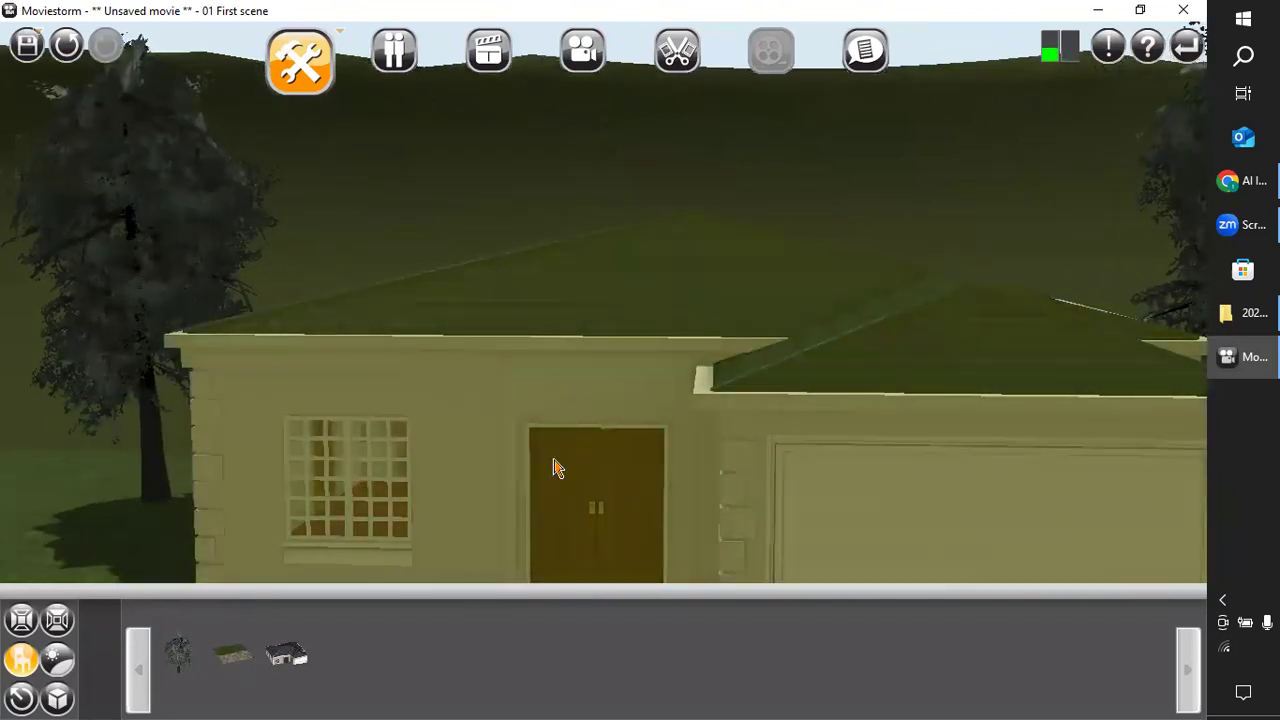
scroll(440, 515, "down", 5)
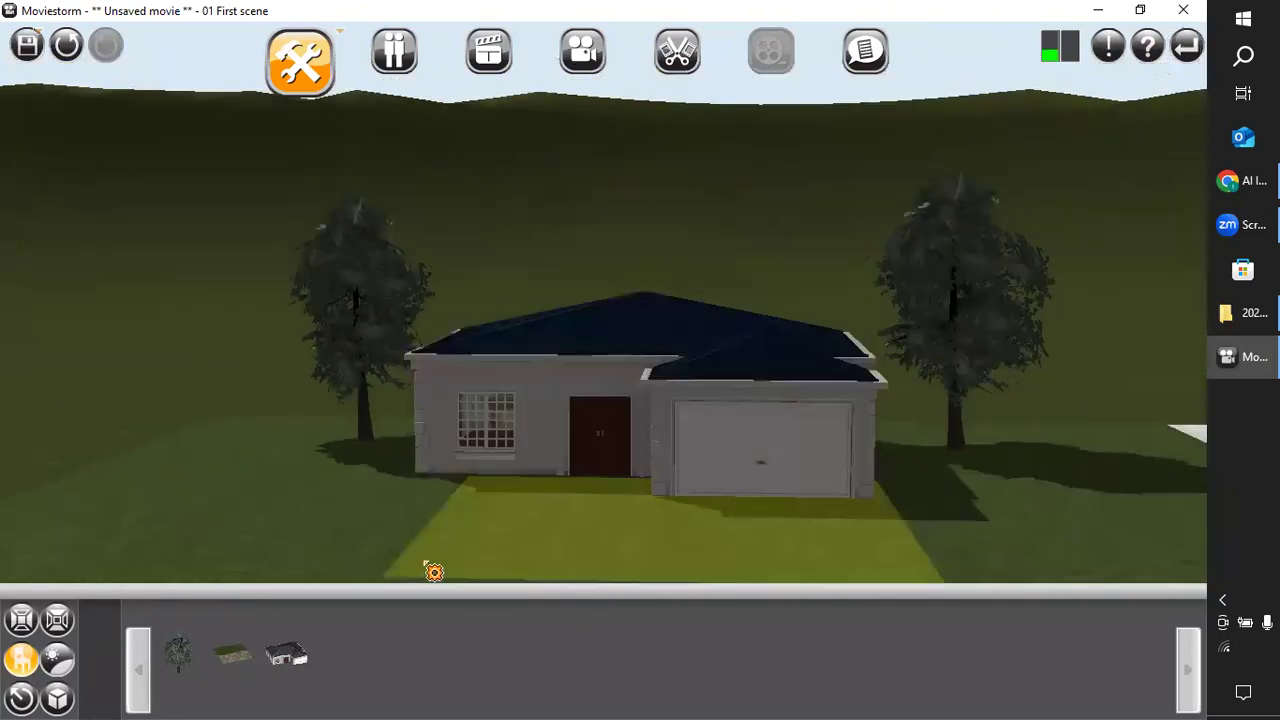
scroll(348, 556, "up", 3)
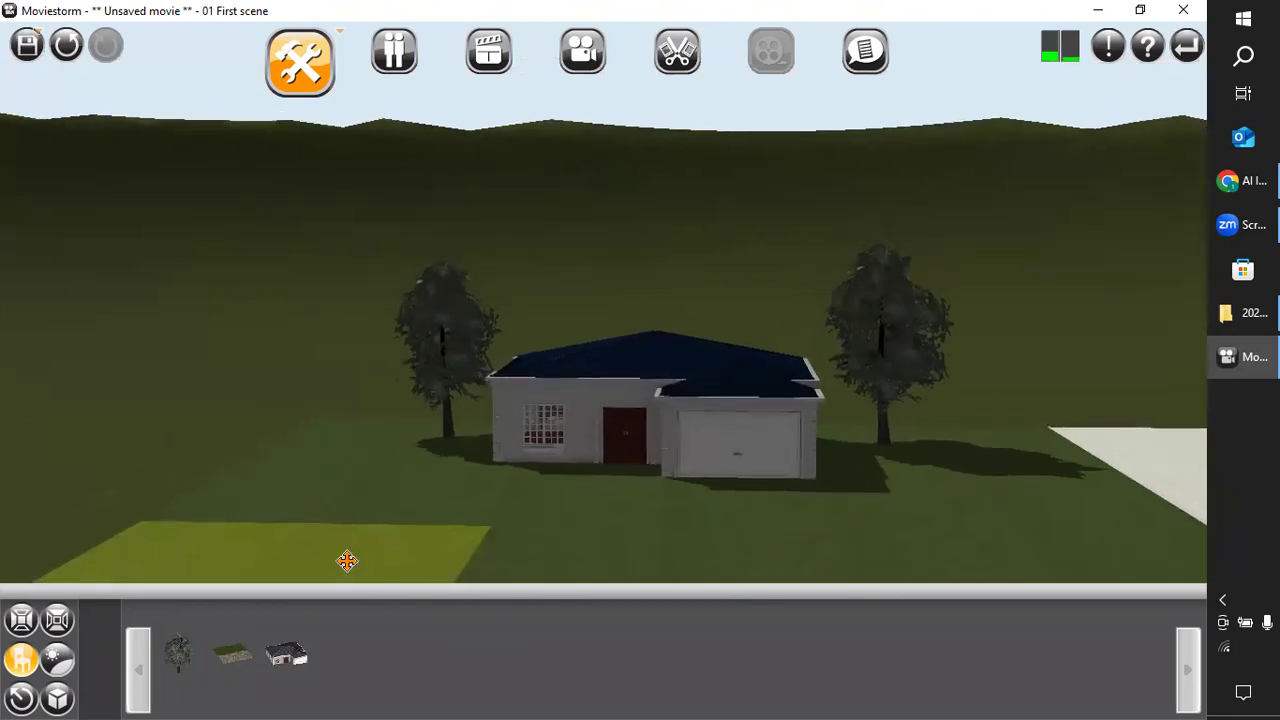
left_click_drag(628, 512, 604, 533)
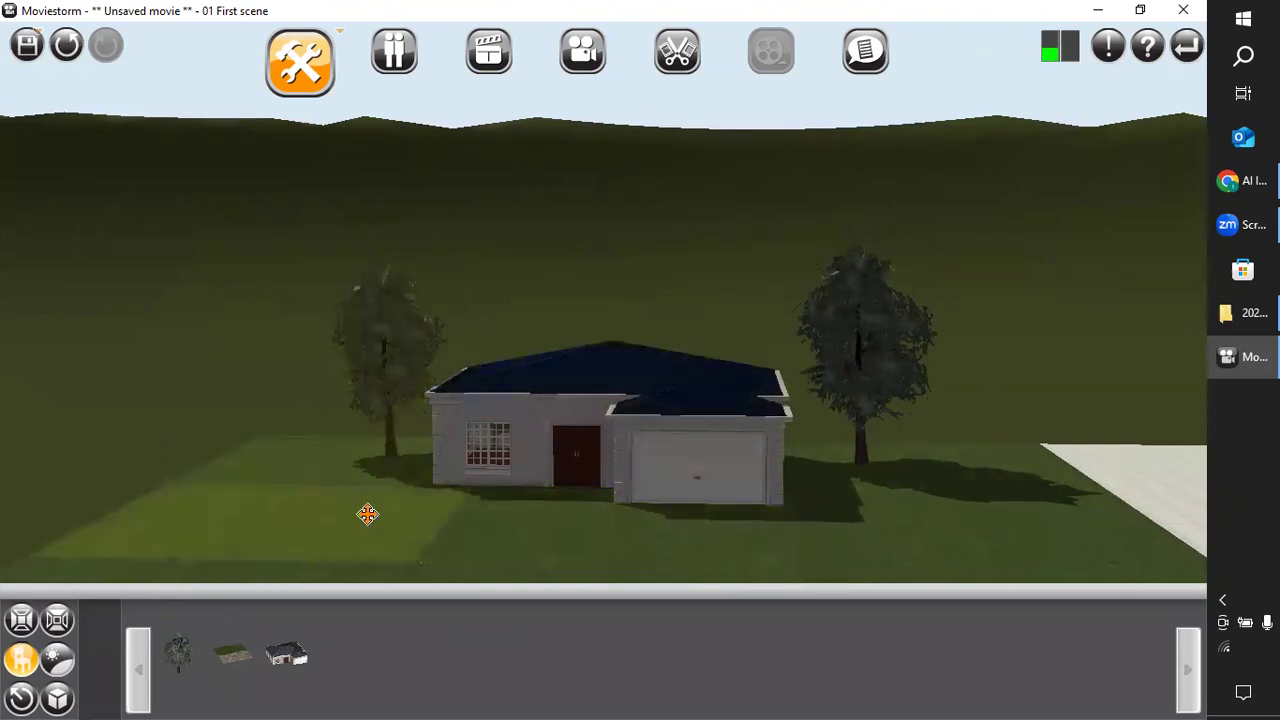
Find the brown wooden street bench by filtering the props for "ben" and place it on the lawn in front of the window-side oak.
left_click(21, 658)
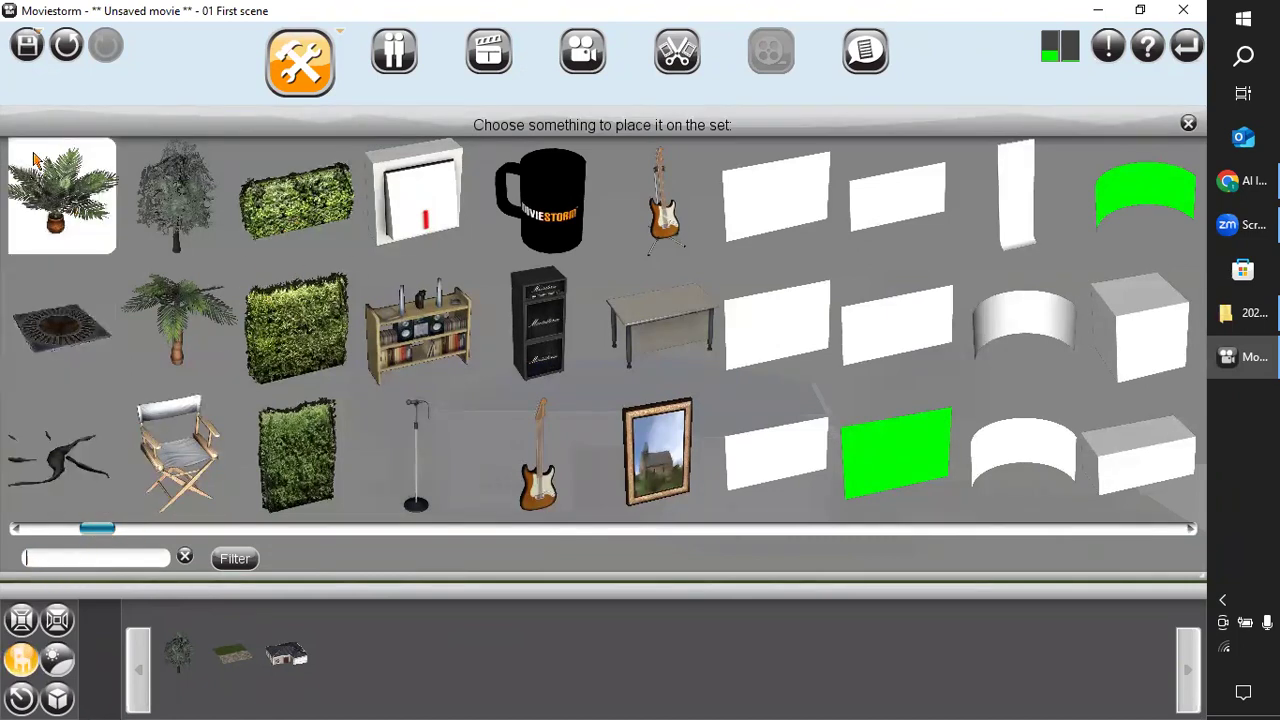
left_click_drag(108, 537, 398, 497)
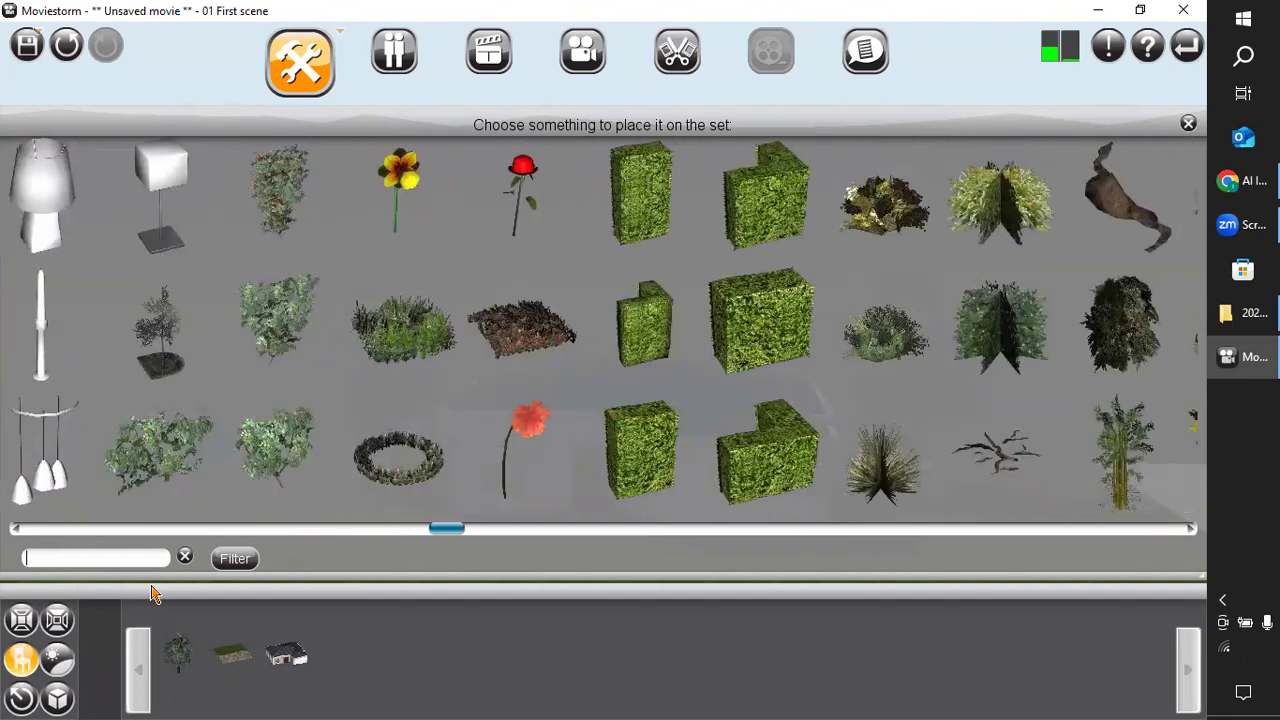
type("benxh")
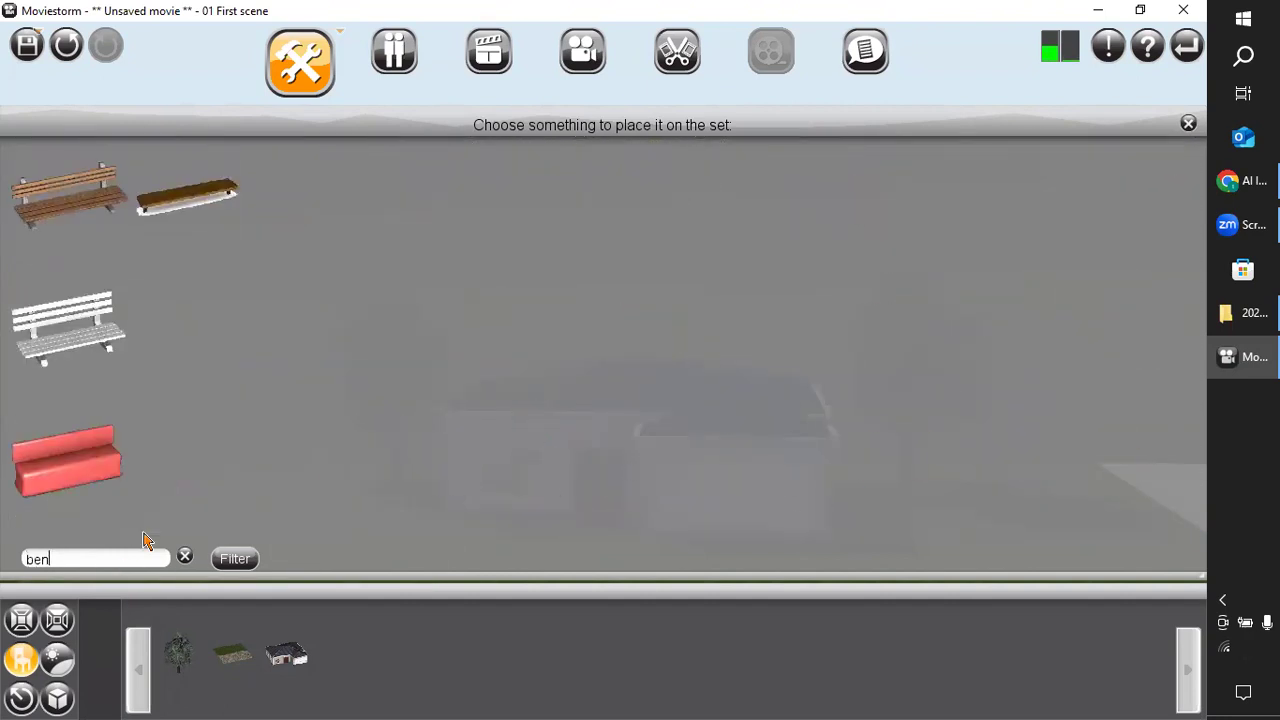
key("BackSpace")
left_click(80, 218)
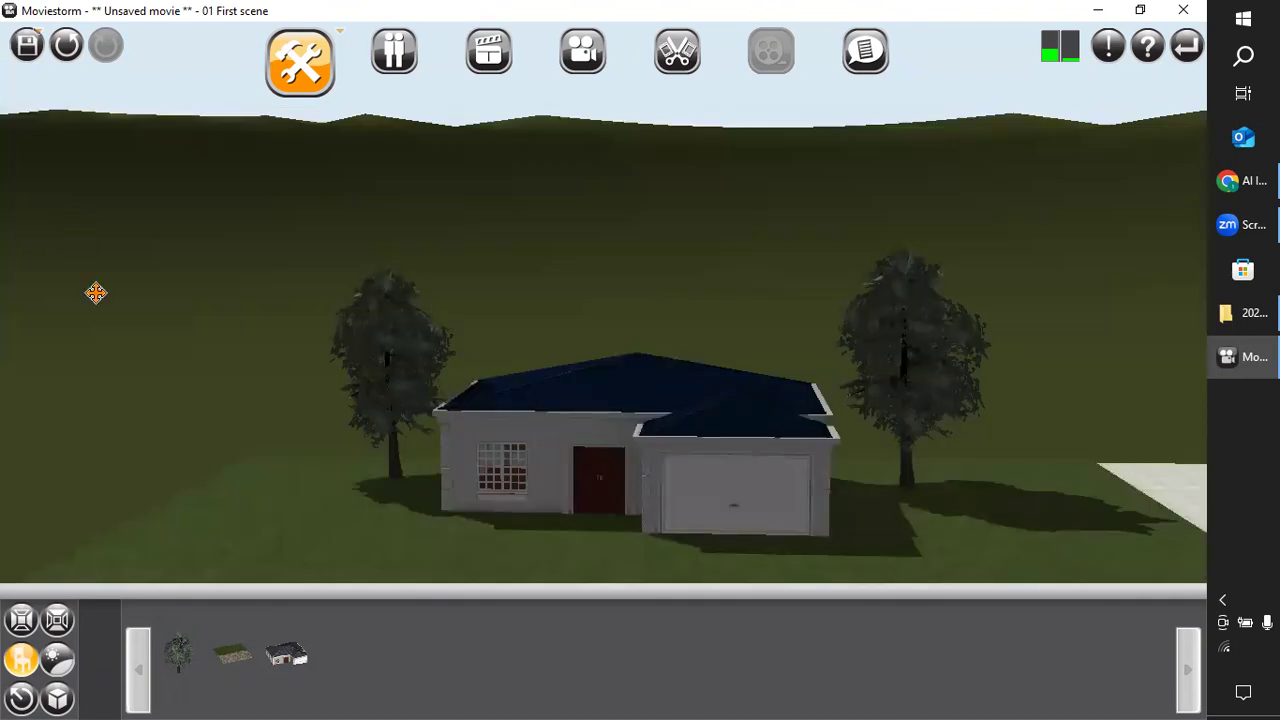
scroll(336, 525, "down", 1)
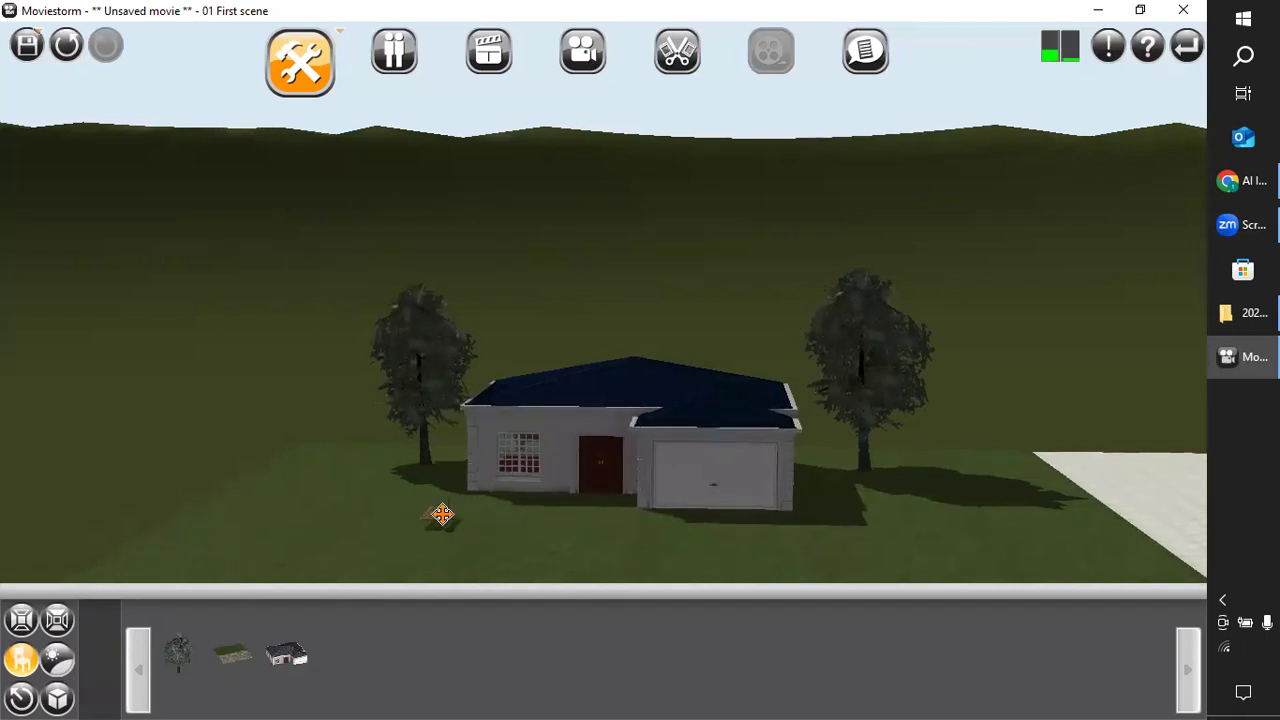
left_click(442, 514)
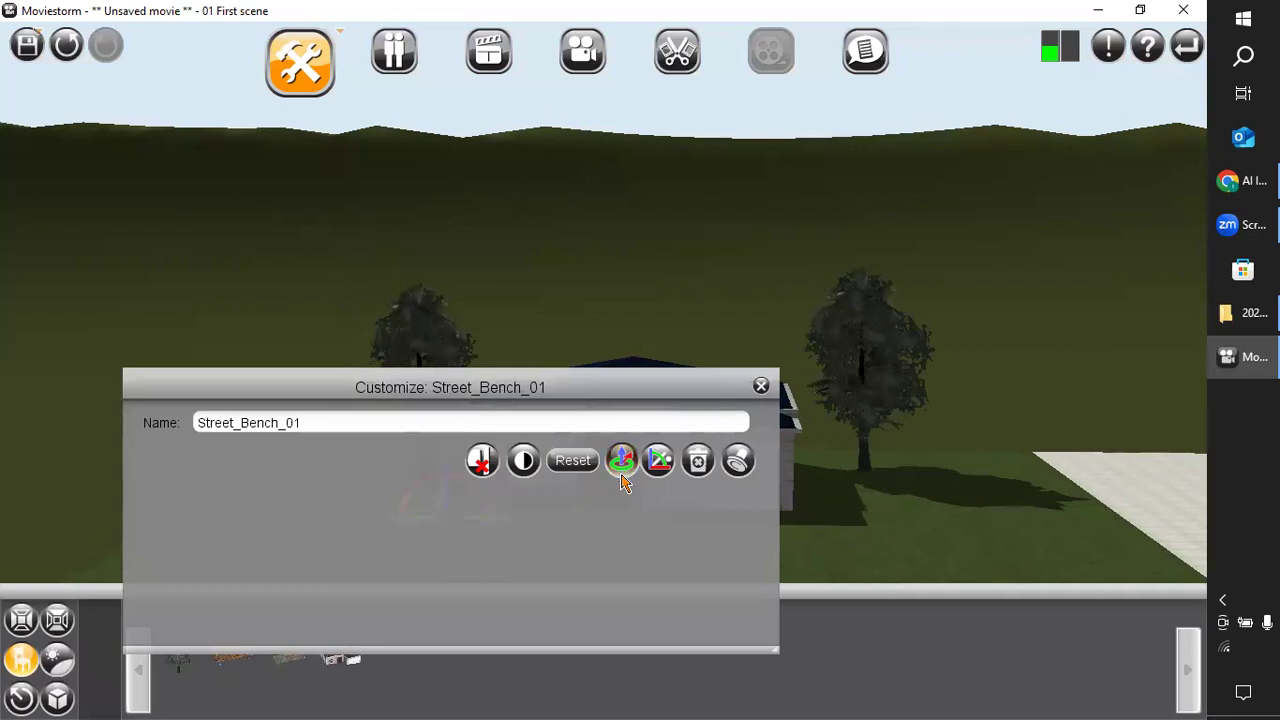
Show the bench's manipulation handles and turn it slightly about its vertical axis on the lawn.
left_click_drag(657, 389, 694, 64)
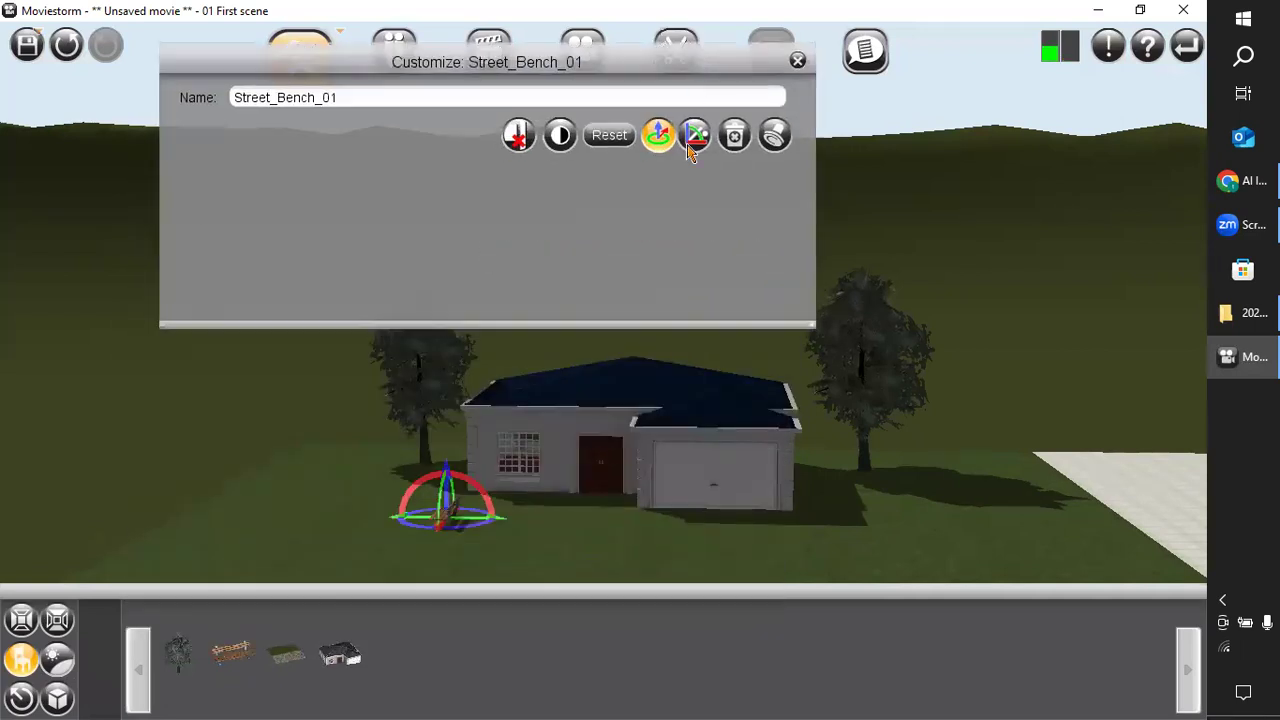
scroll(600, 378, "up", 6)
scroll(400, 336, "down", 6)
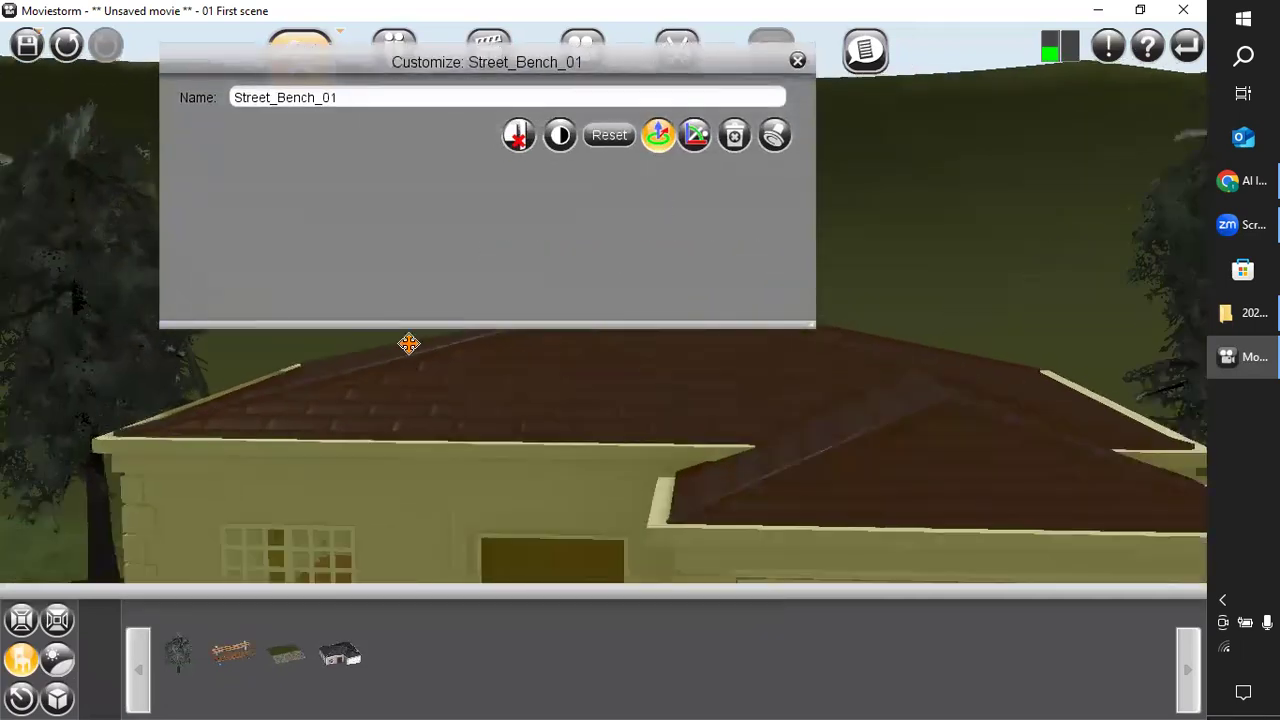
scroll(380, 500, "up", 6)
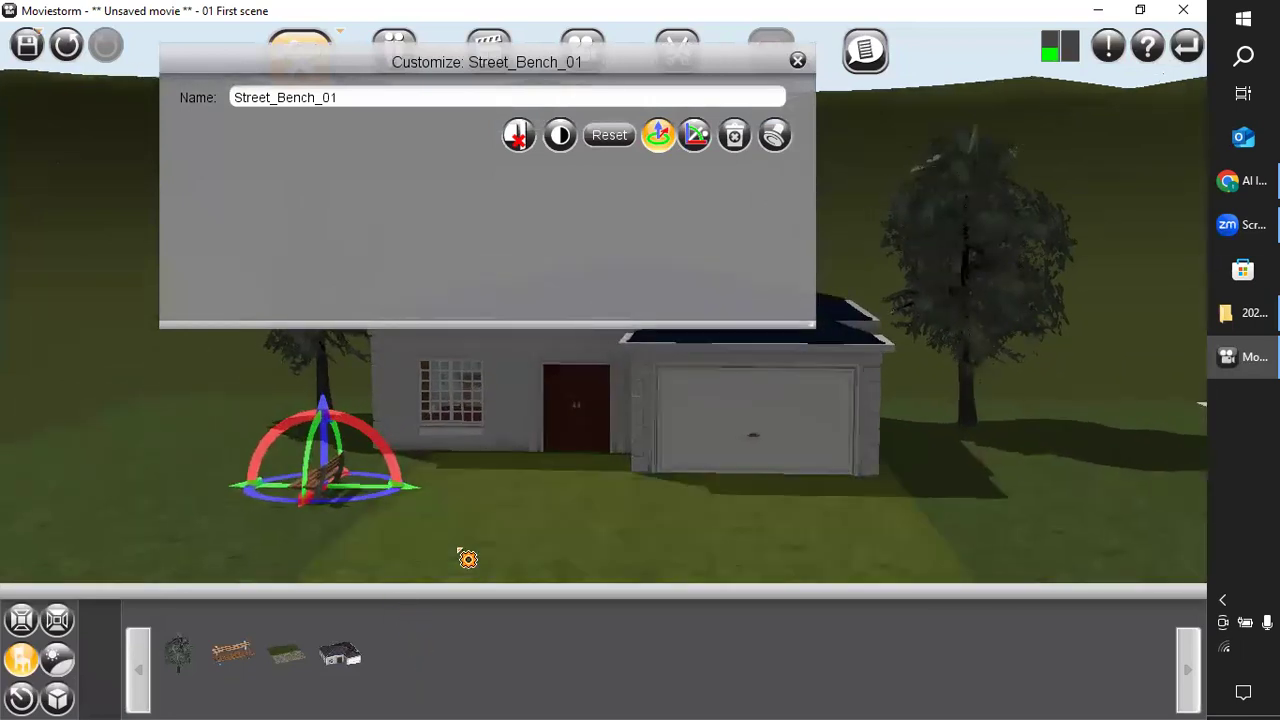
mouse_move(281, 563)
left_mouse_down()
mouse_move(220, 580)
mouse_move(8, 572)
mouse_move(9, 523)
mouse_move(24, 511)
mouse_move(84, 520)
mouse_move(245, 570)
left_mouse_up()
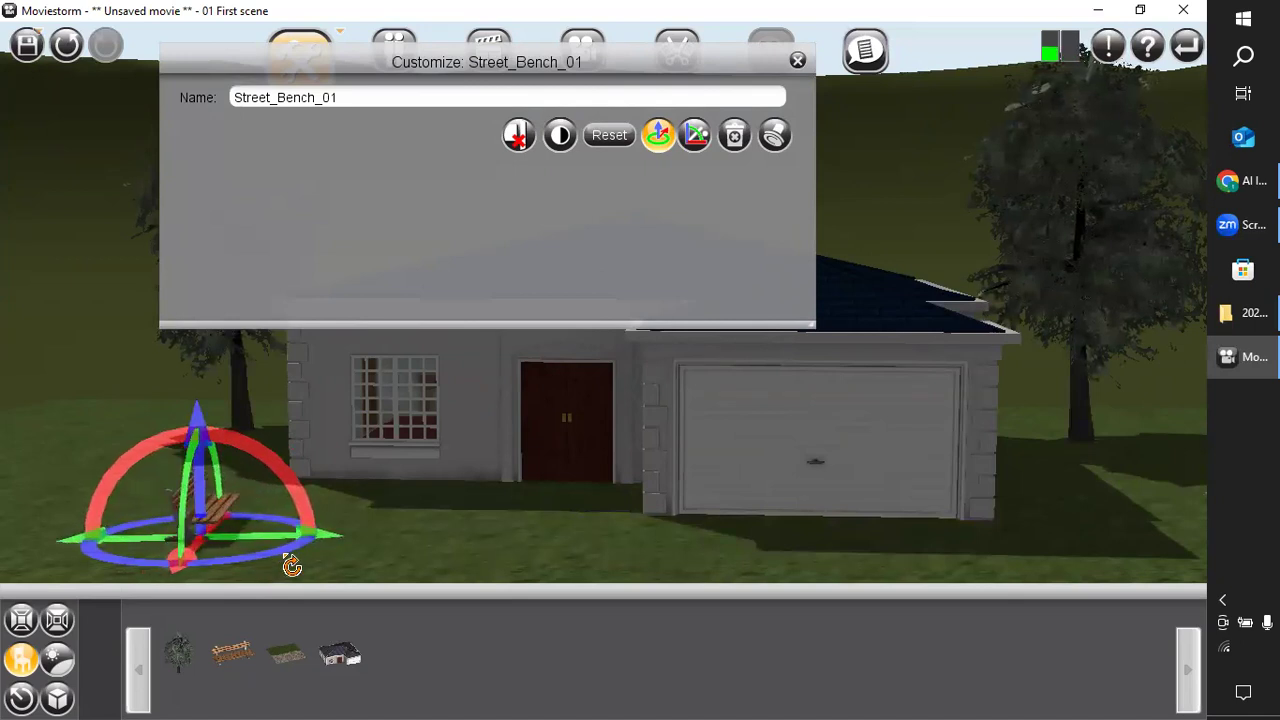
left_click(76, 486)
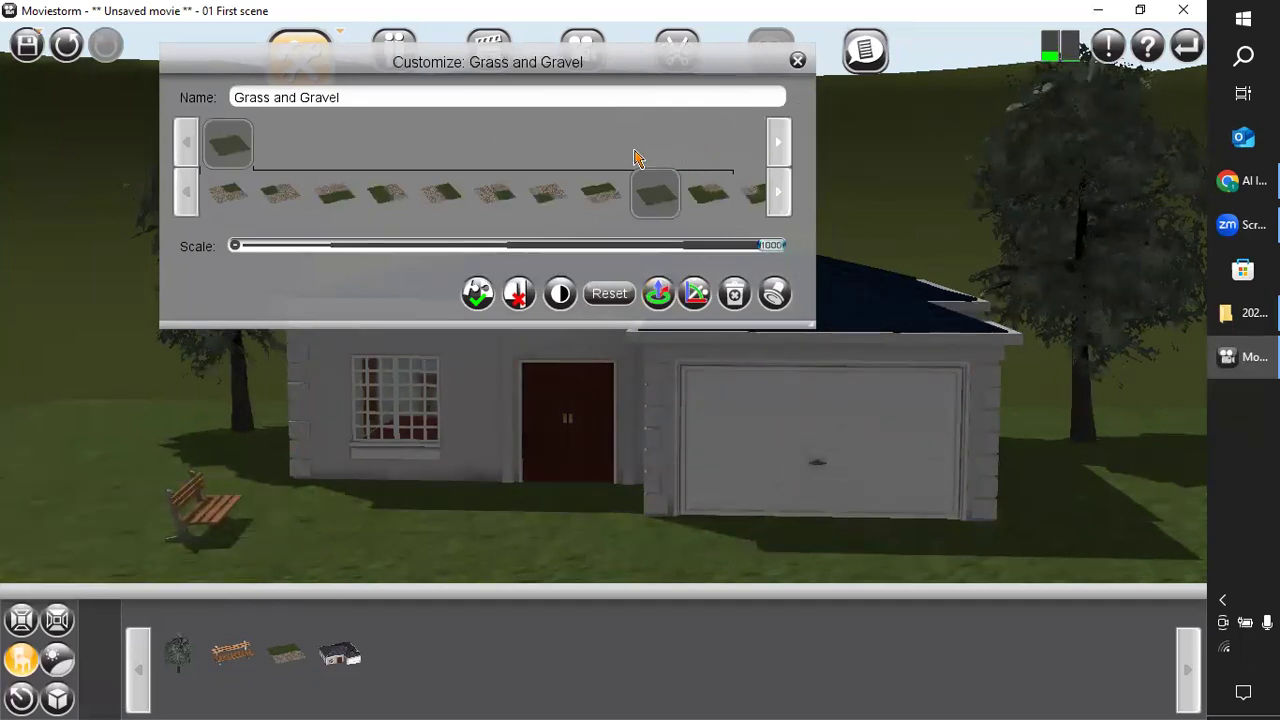
left_click(797, 60)
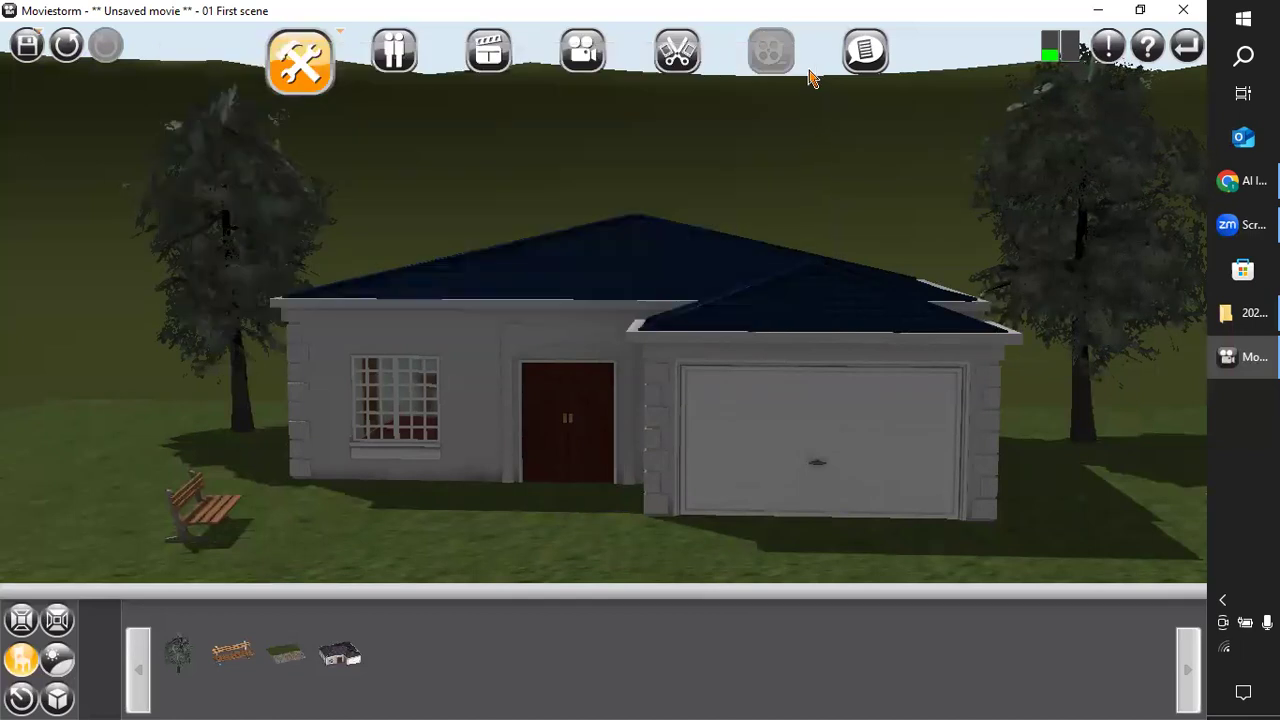
Clear the prop filter and place the red mailbox on the lawn in front of the garage.
left_click(22, 660)
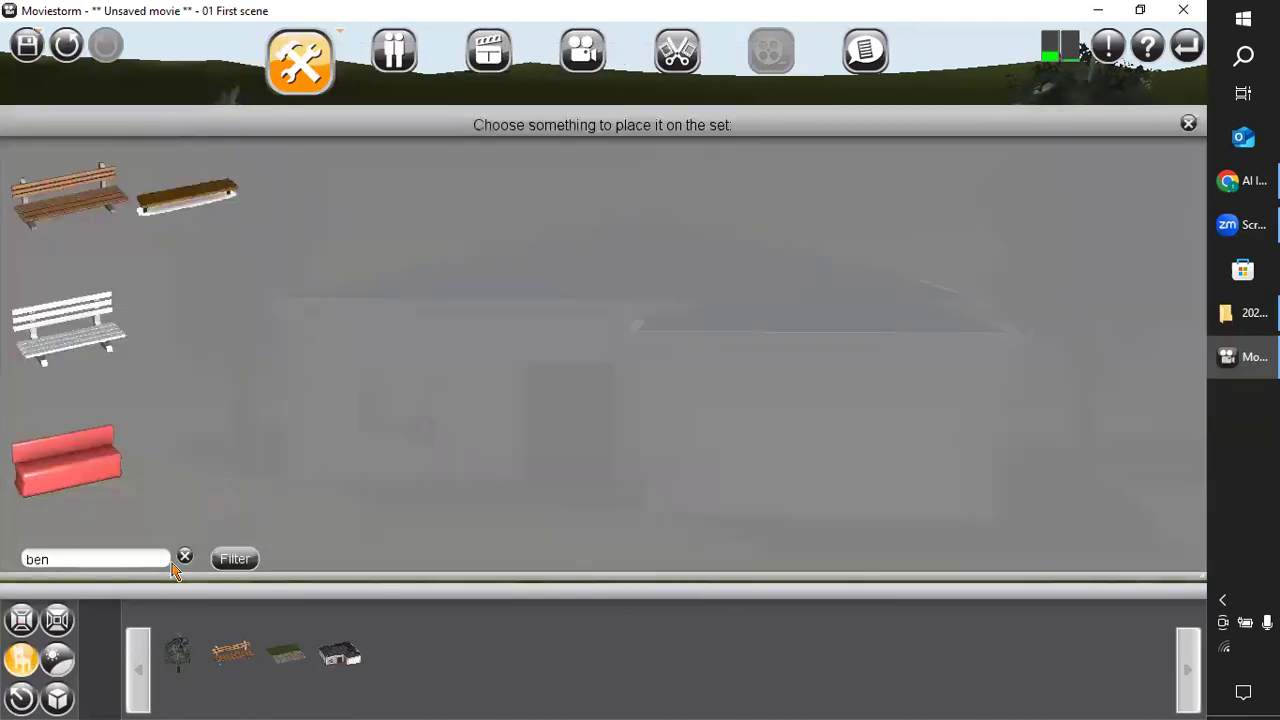
left_click(185, 558)
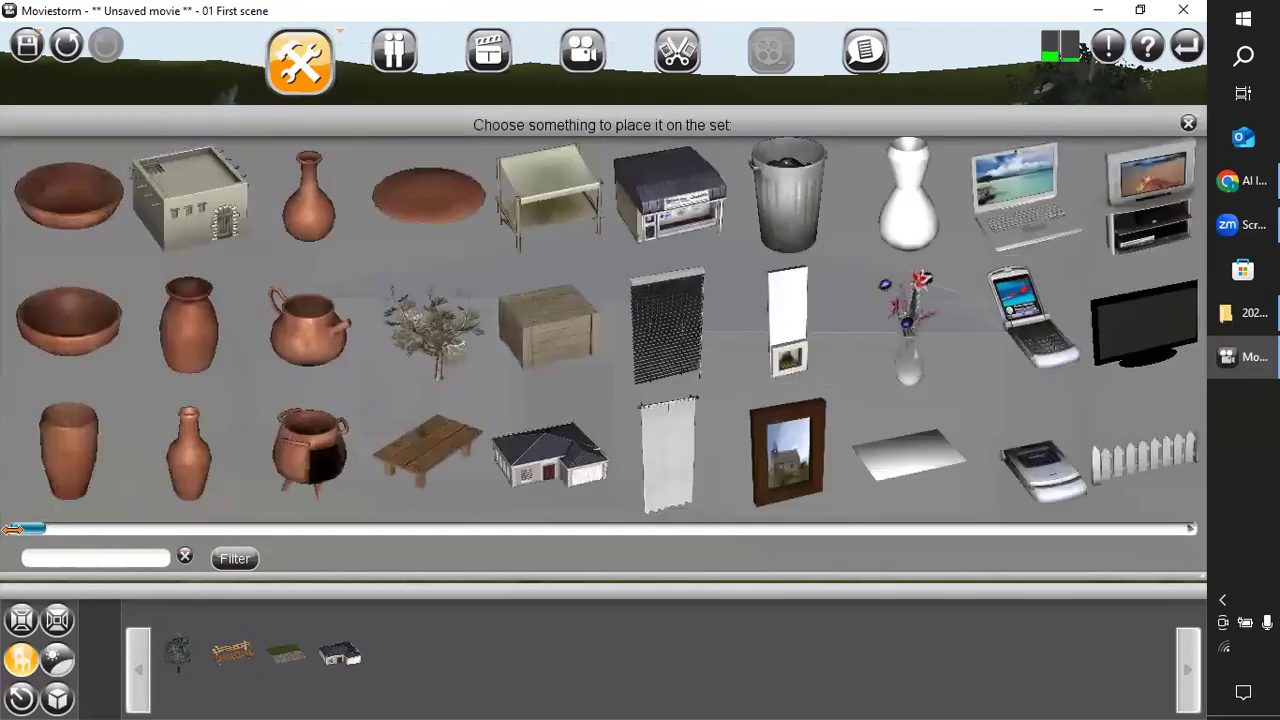
left_click_drag(42, 537, 95, 533)
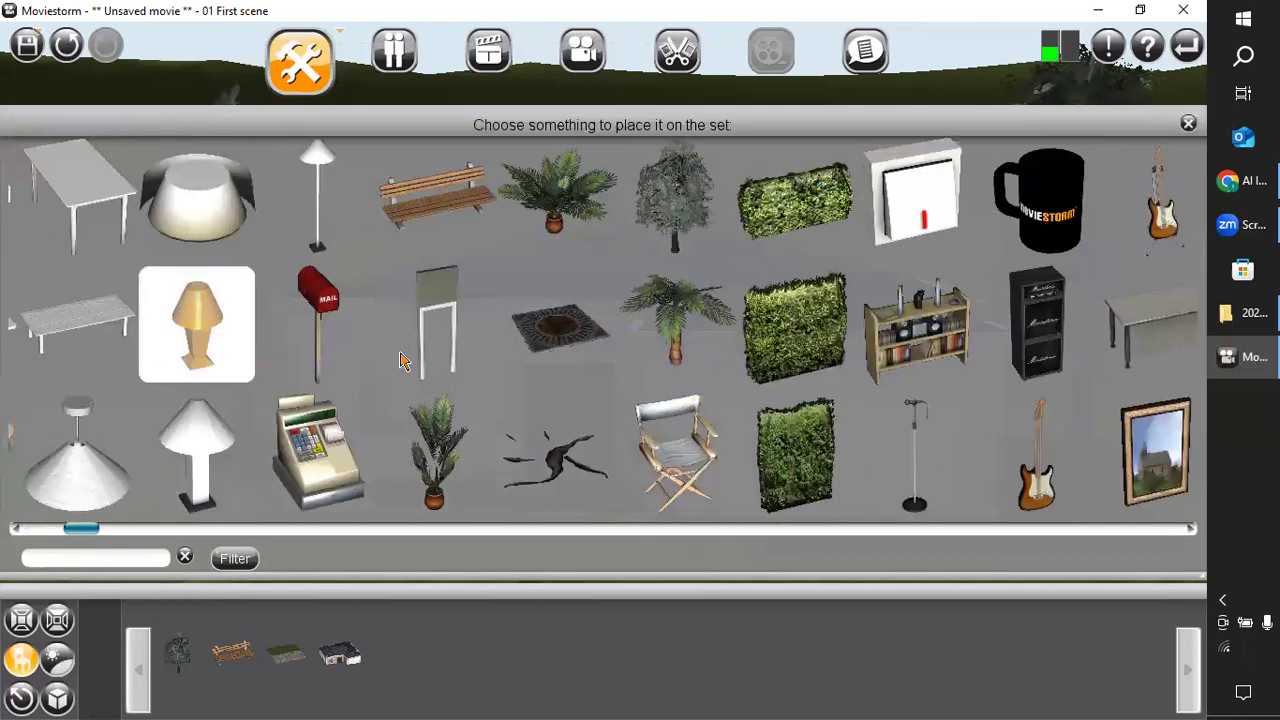
left_click(332, 328)
scroll(541, 461, "down", 3)
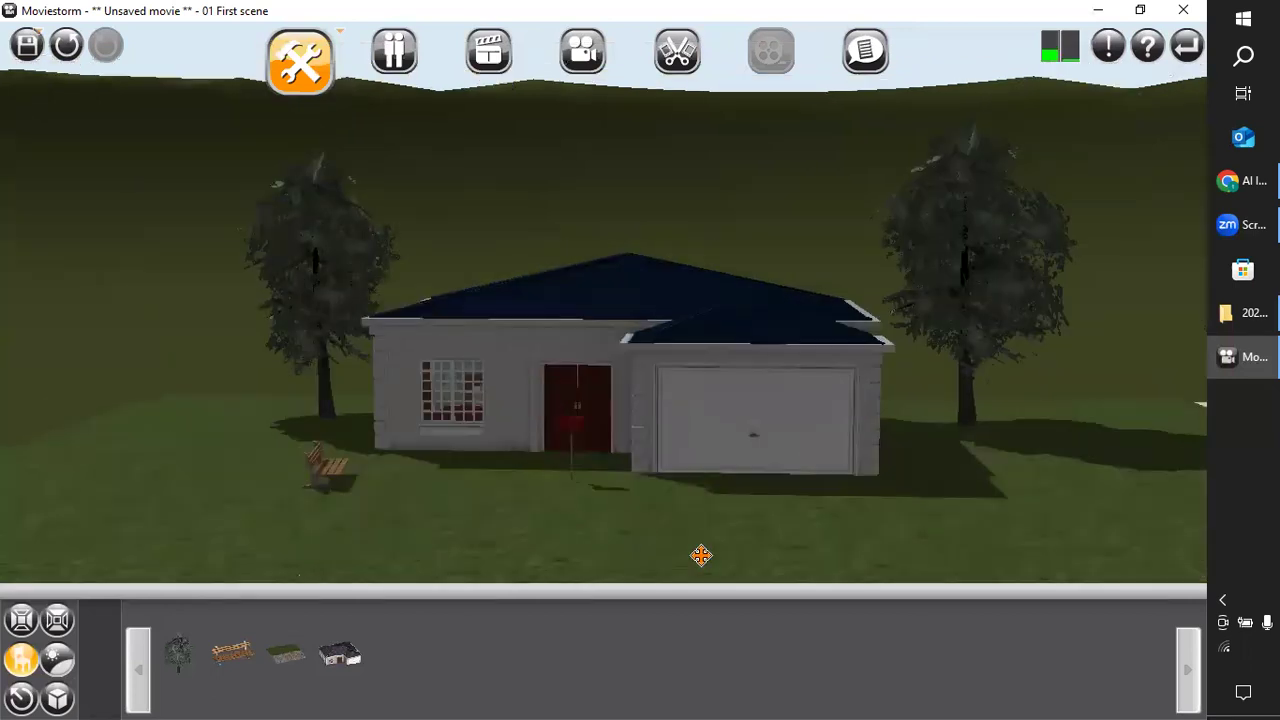
scroll(822, 566, "down", 1)
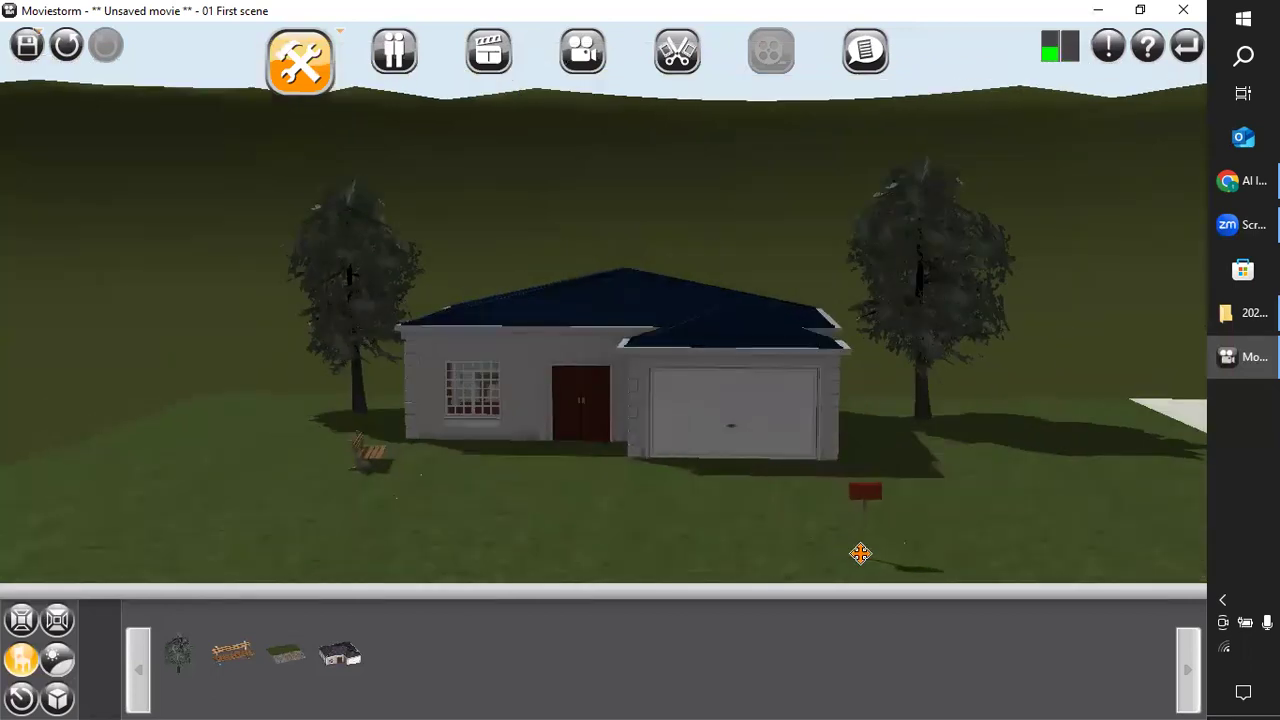
left_click(860, 563)
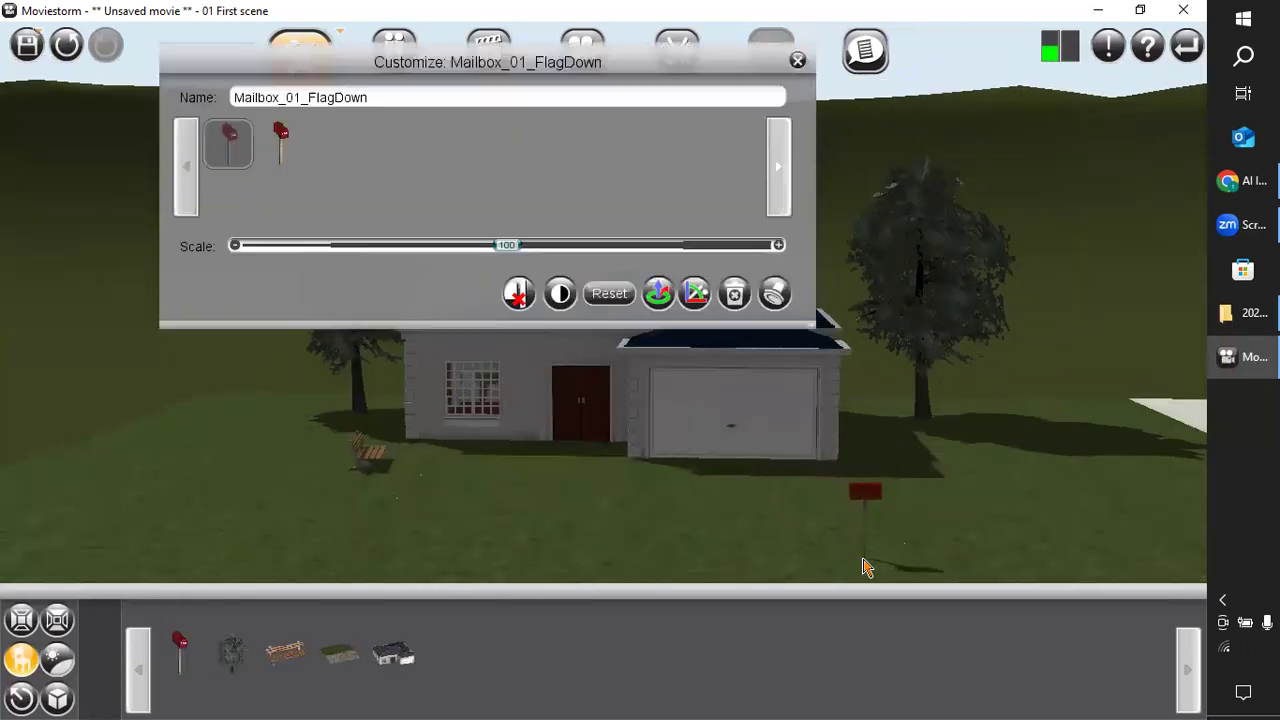
Show the mailbox's manipulation handles and turn it a quarter turn about its vertical axis.
left_click(658, 293)
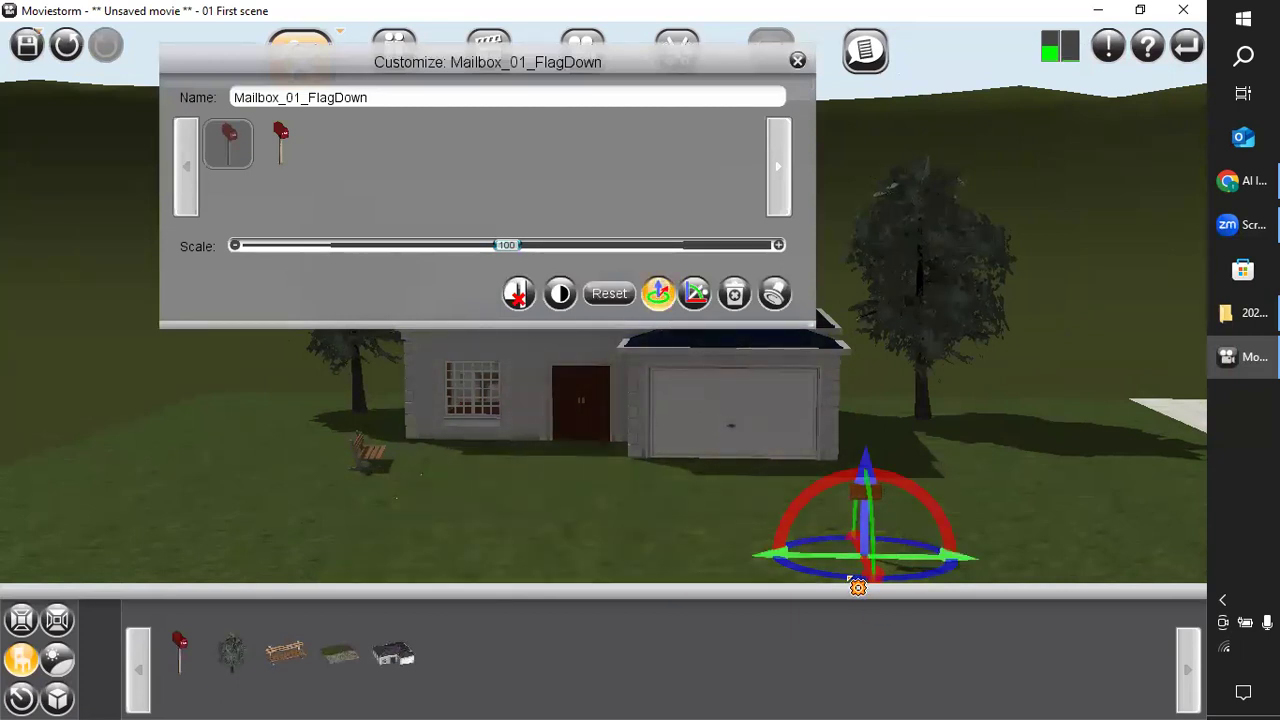
left_click_drag(845, 587, 1015, 580)
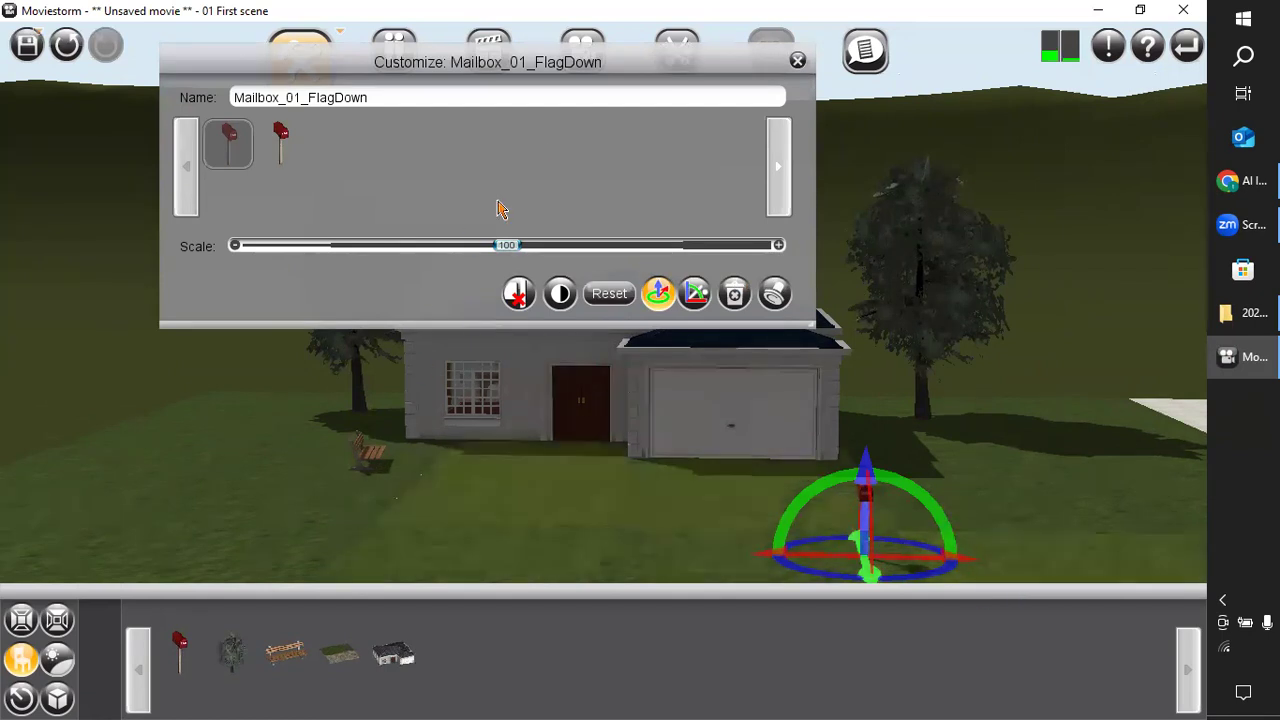
left_click(798, 62)
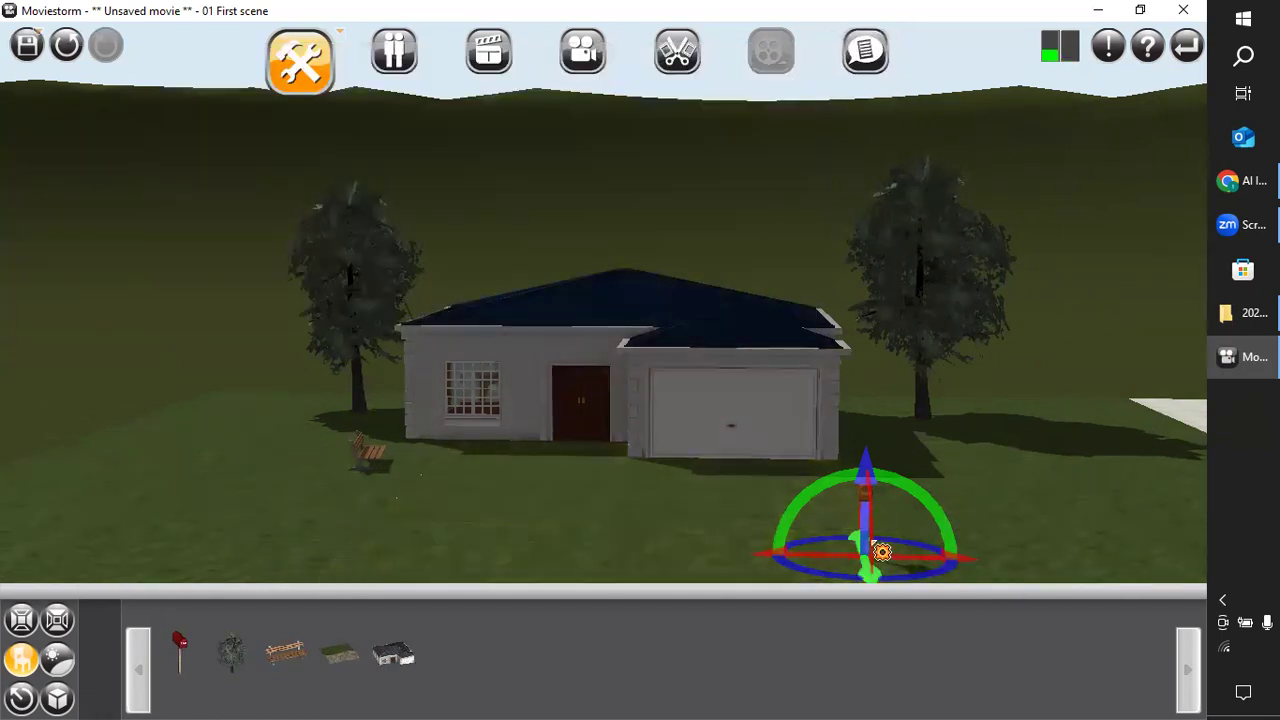
left_click(912, 447)
left_click(893, 529)
left_click(870, 498)
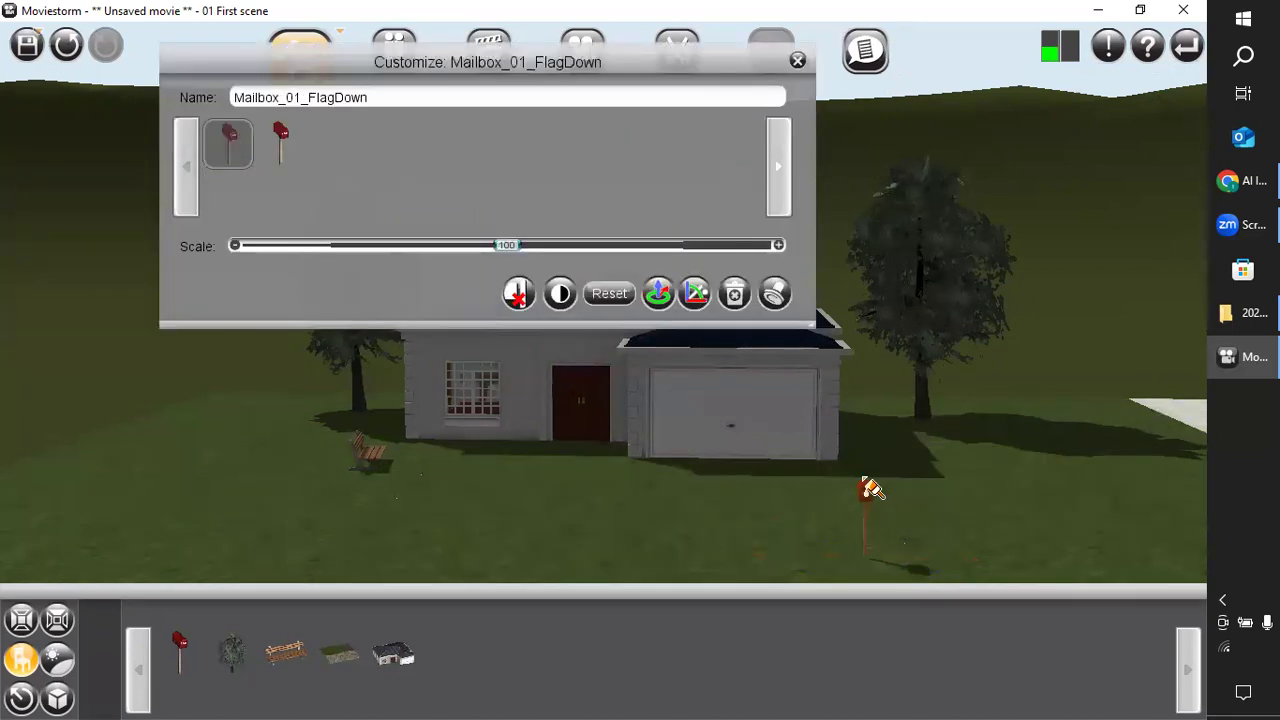
left_click(798, 62)
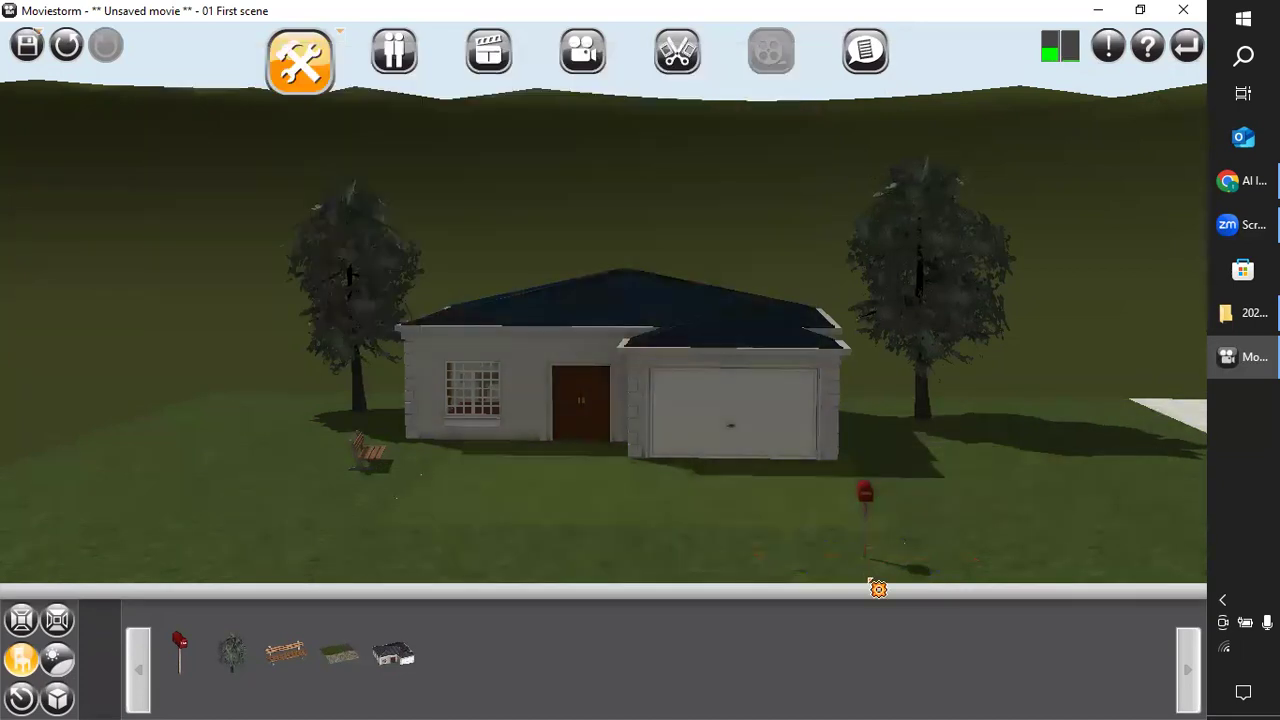
left_click(868, 500)
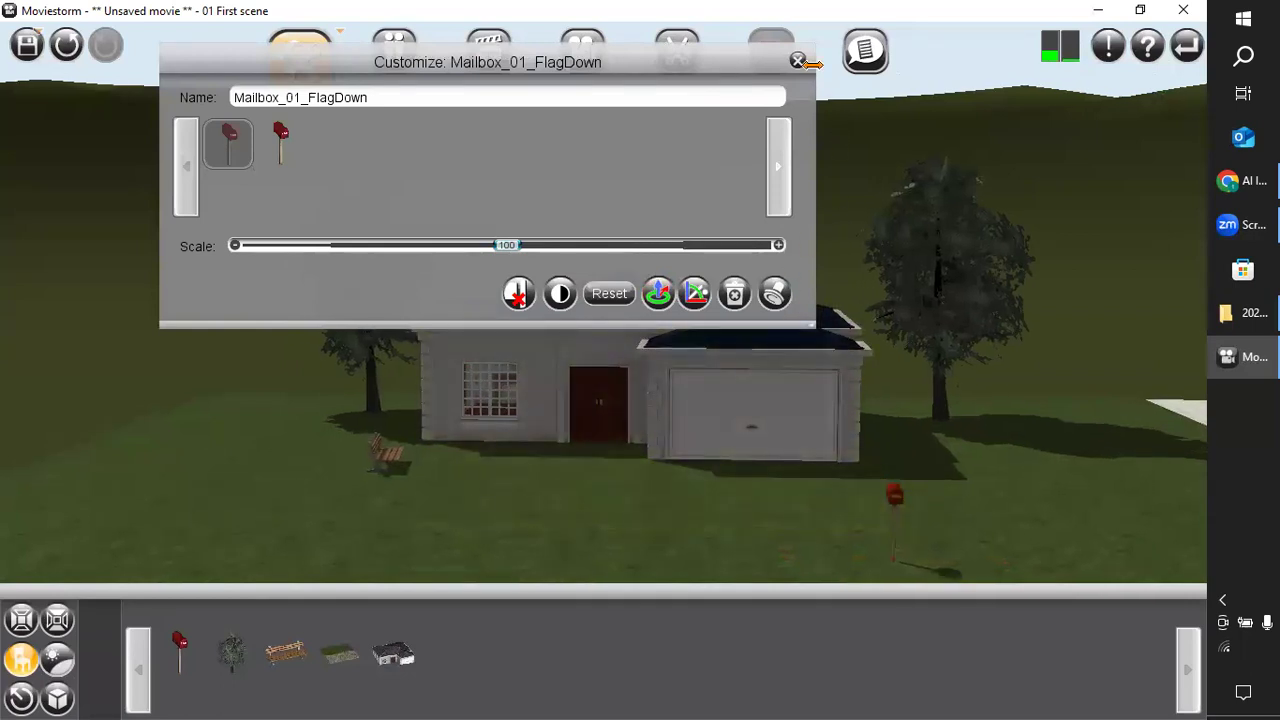
left_click(797, 61)
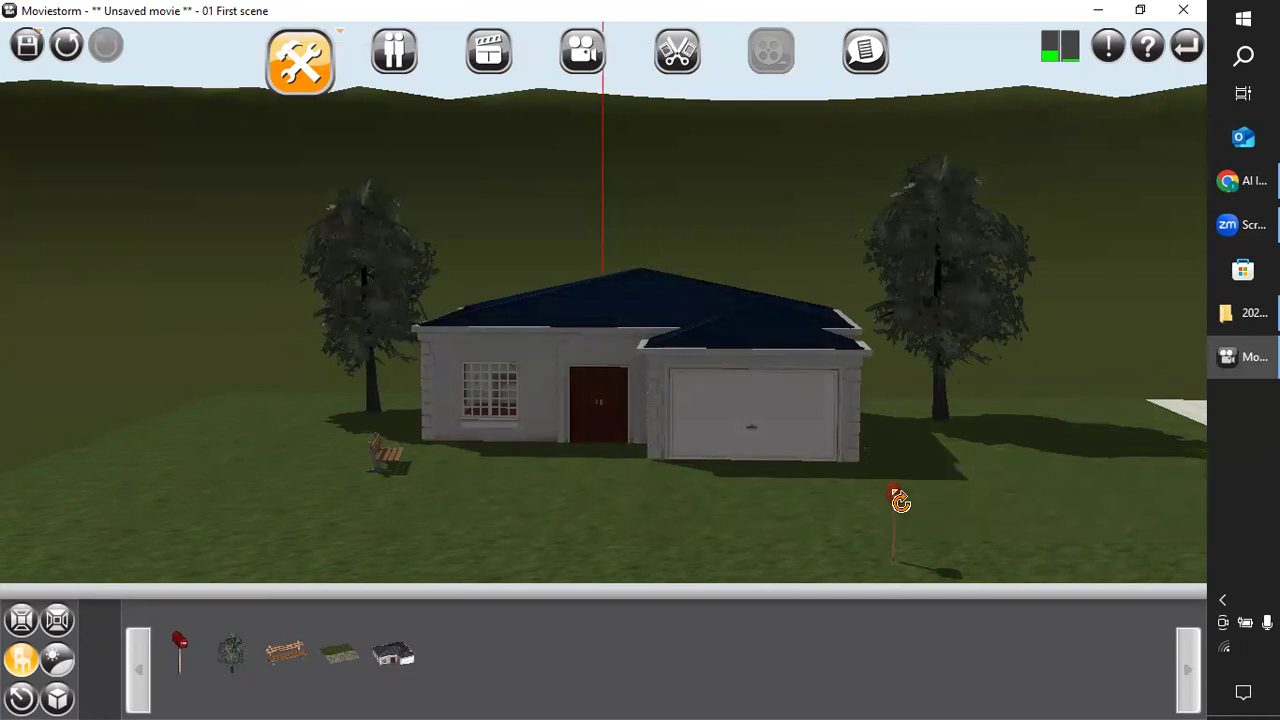
left_click(896, 499)
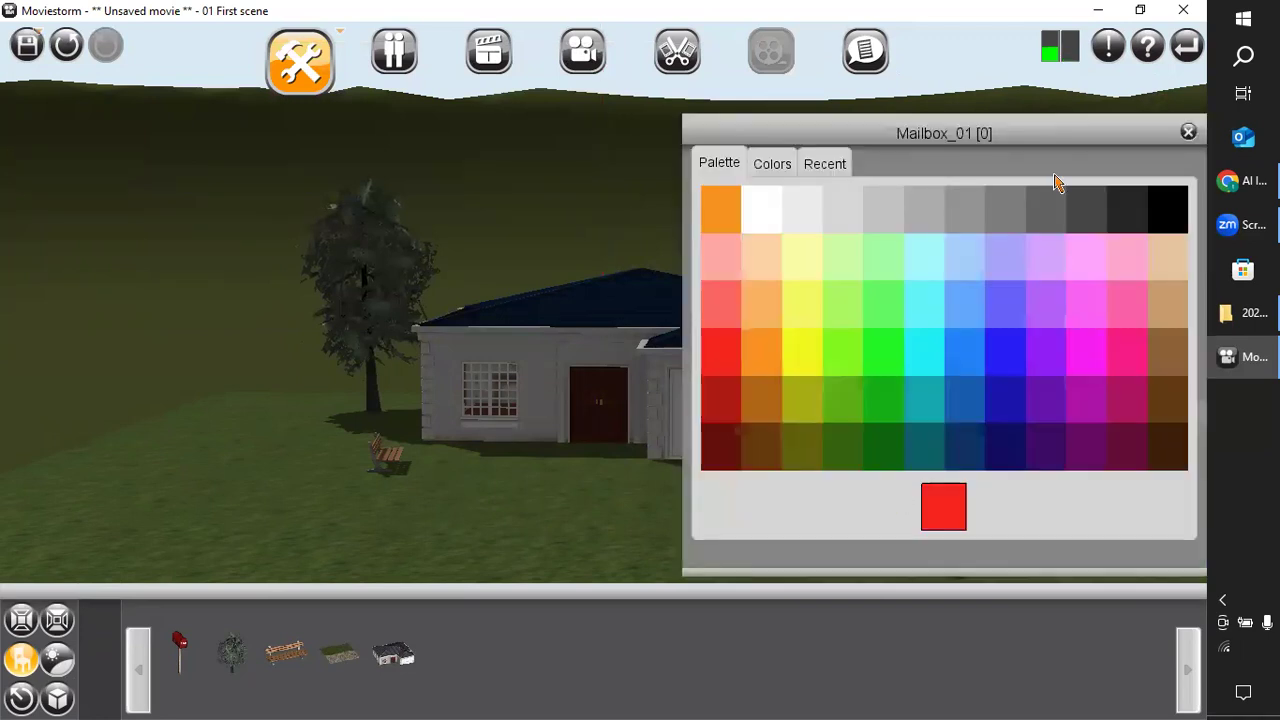
left_click(964, 388)
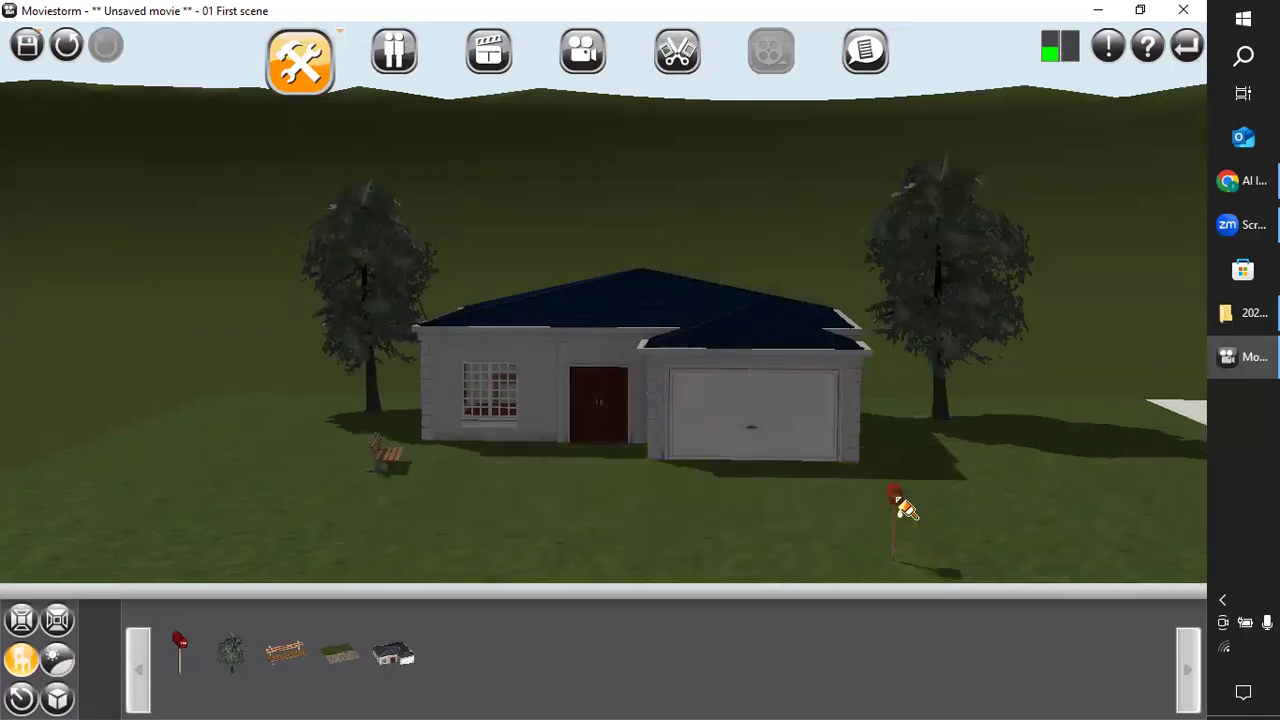
Move the mailbox sideways across the lawn until it stands in front of the garage-side oak.
left_click_drag(896, 494, 920, 499)
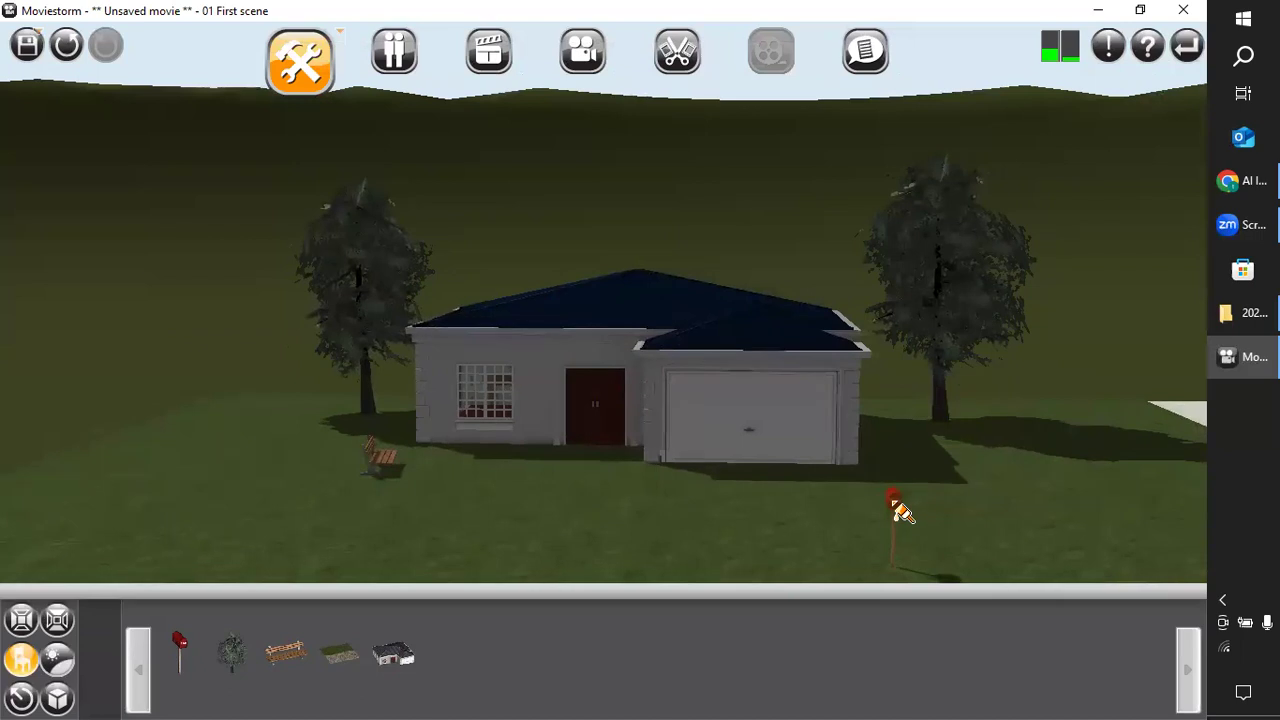
double_click(902, 508)
mouse_move(948, 505)
left_mouse_down()
mouse_move(950, 492)
mouse_move(965, 497)
left_mouse_up()
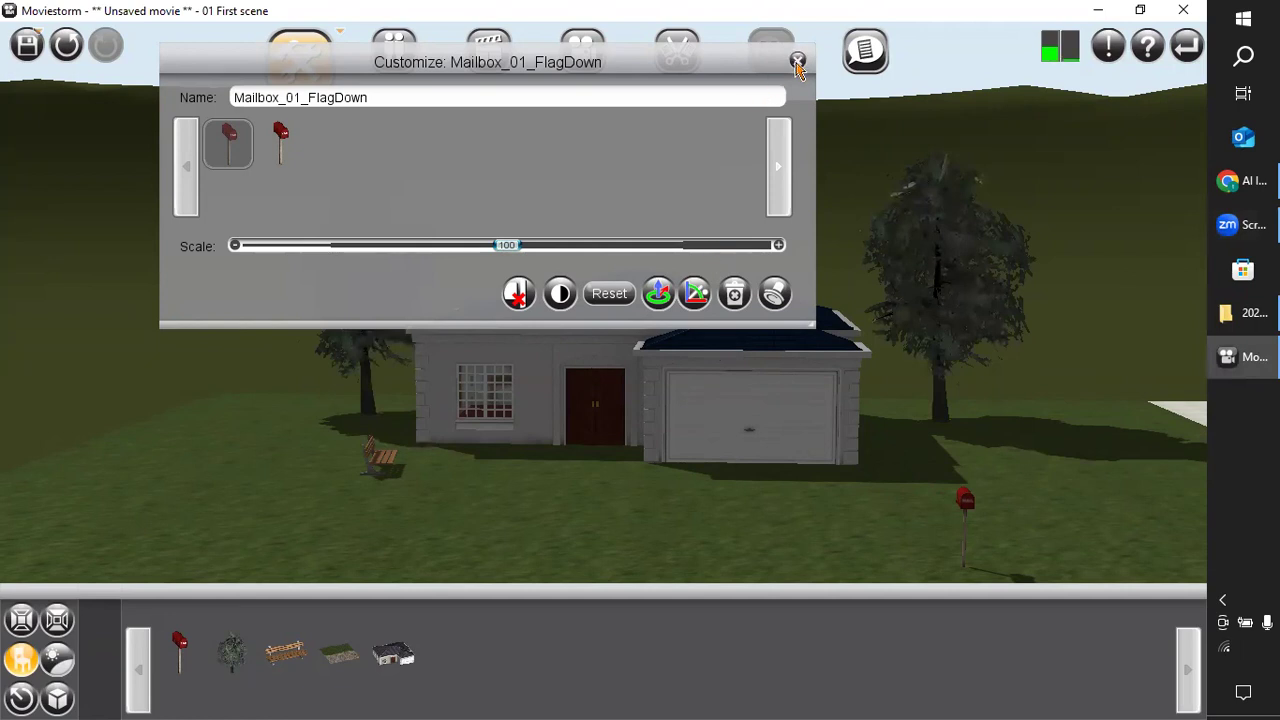
left_click(798, 62)
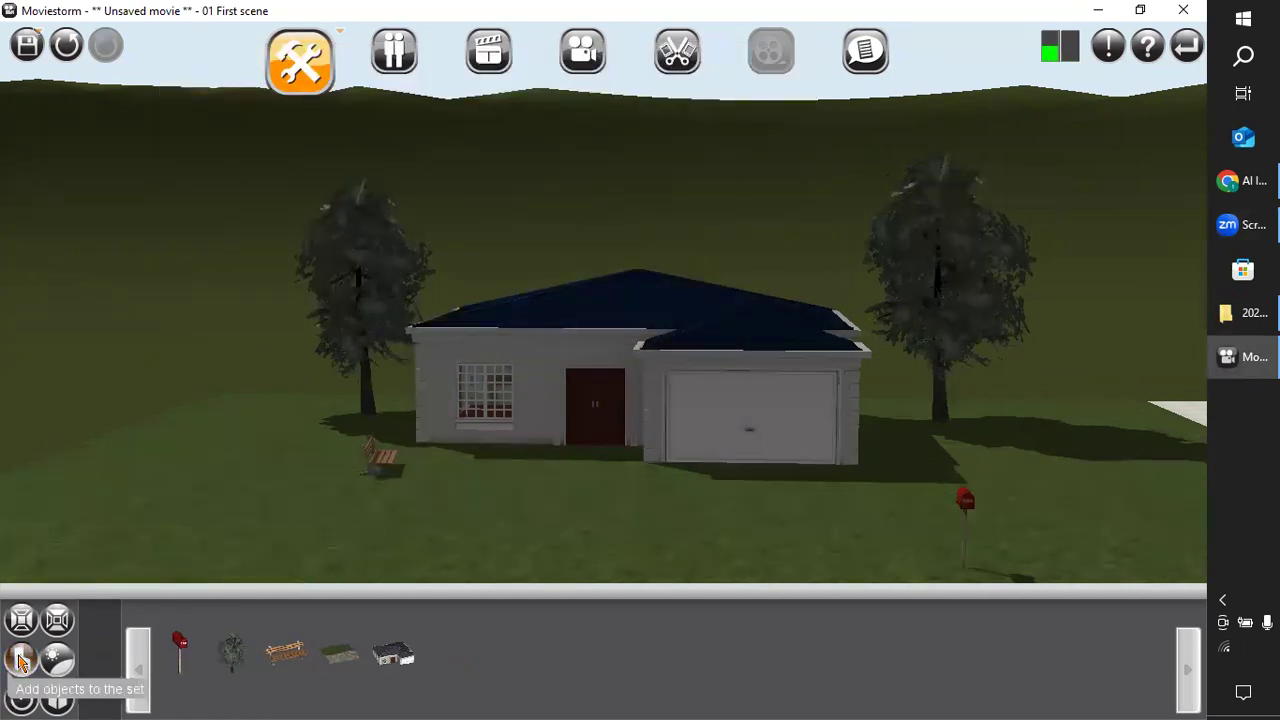
Browse the set props for the family saloon car and place it on the lawn in front of the house.
left_click(20, 660)
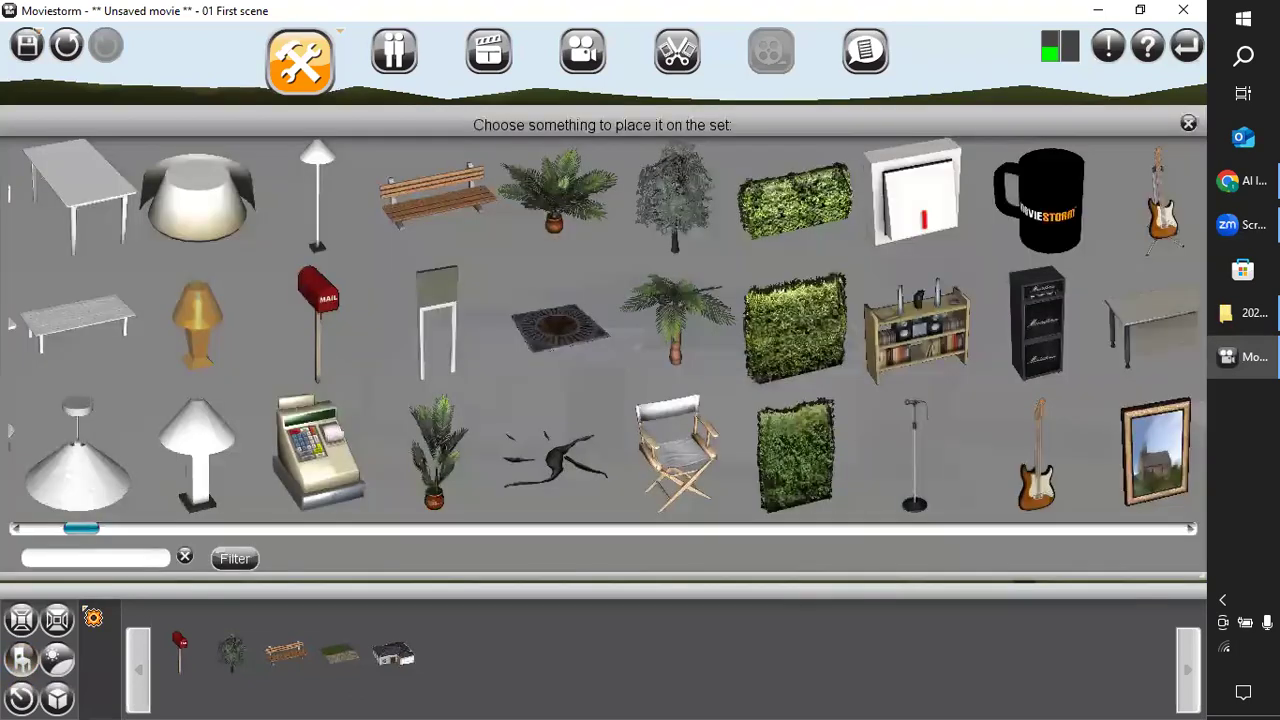
left_click_drag(86, 528, 160, 530)
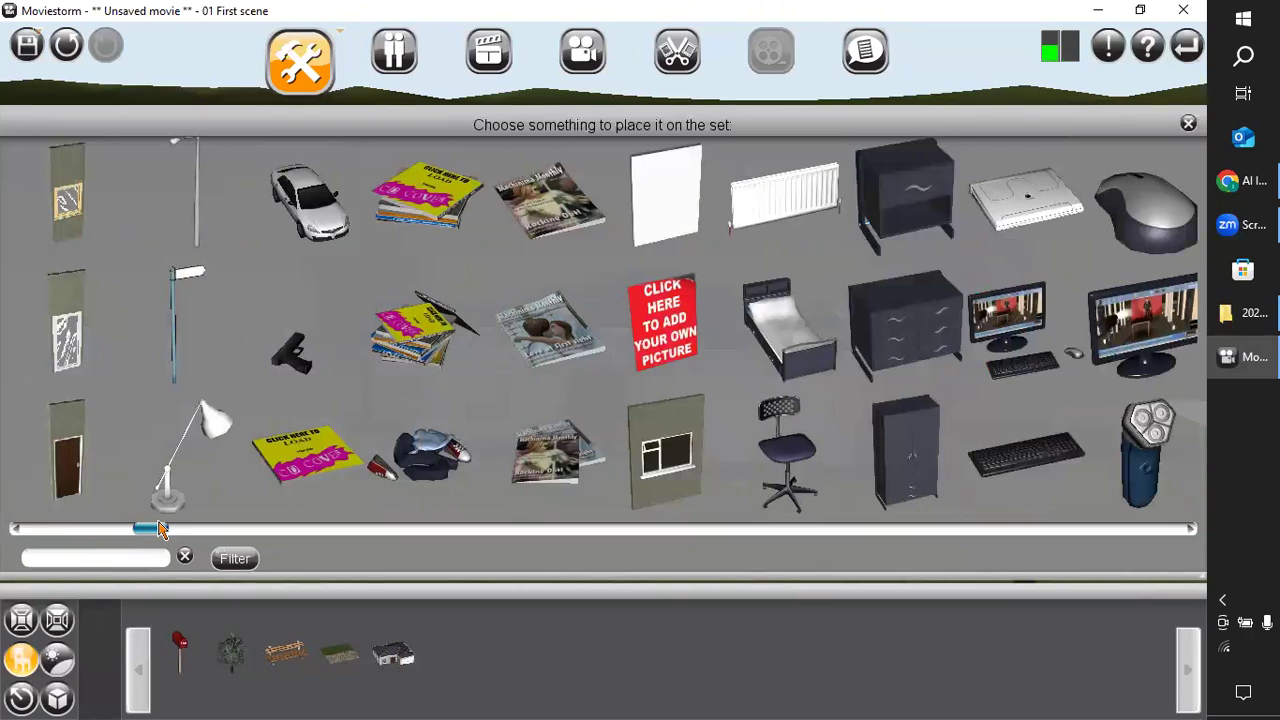
mouse_move(152, 533)
left_mouse_down()
mouse_move(203, 540)
mouse_move(157, 560)
mouse_move(487, 591)
mouse_move(453, 604)
left_mouse_up()
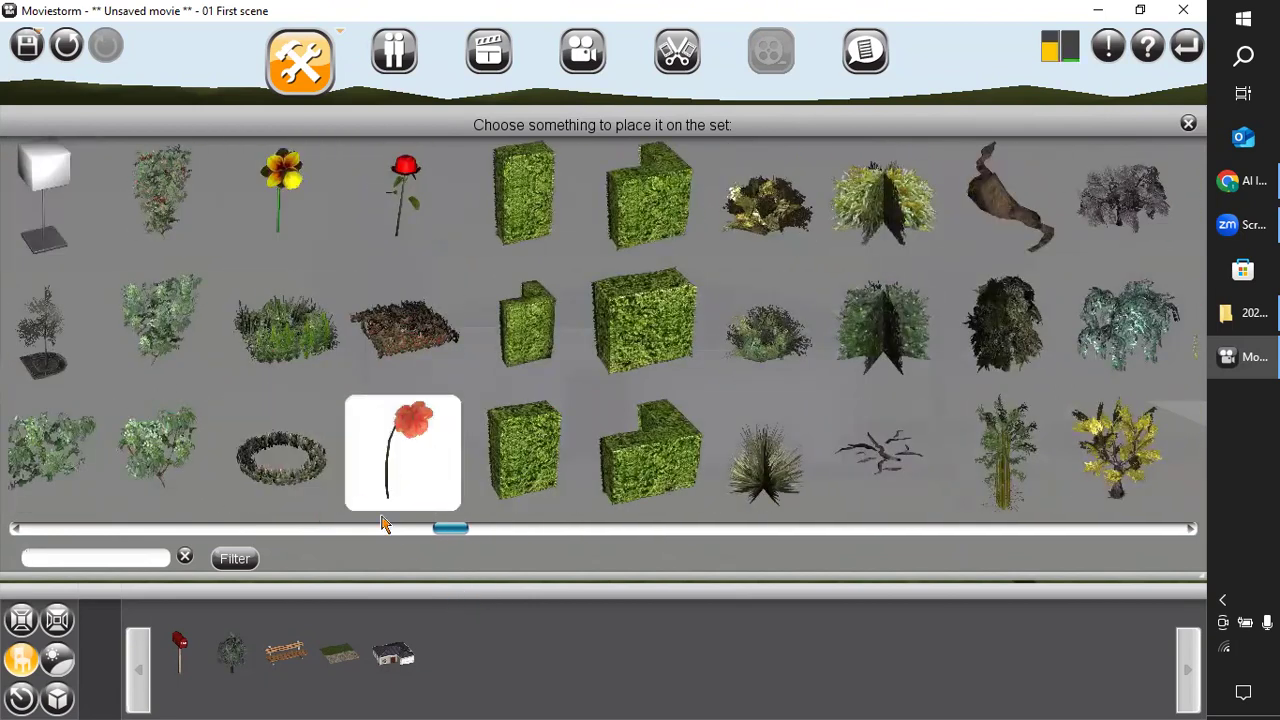
left_click_drag(462, 537, 159, 587)
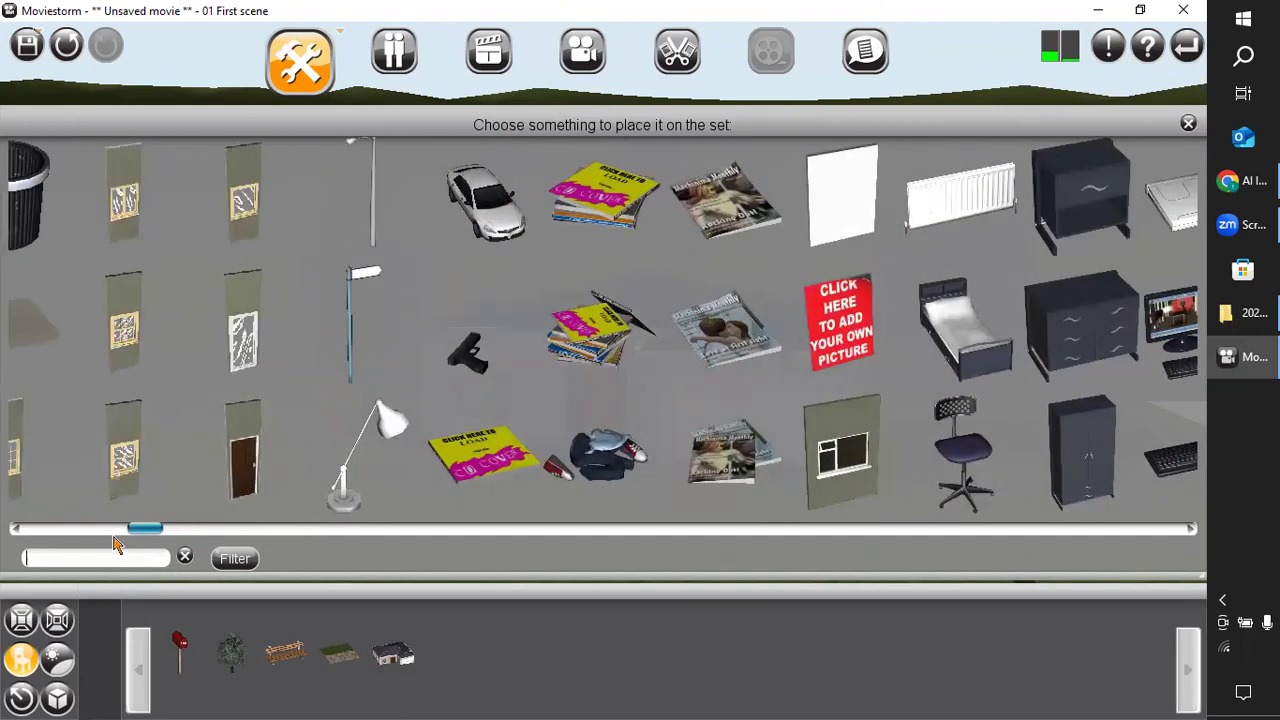
left_click(479, 248)
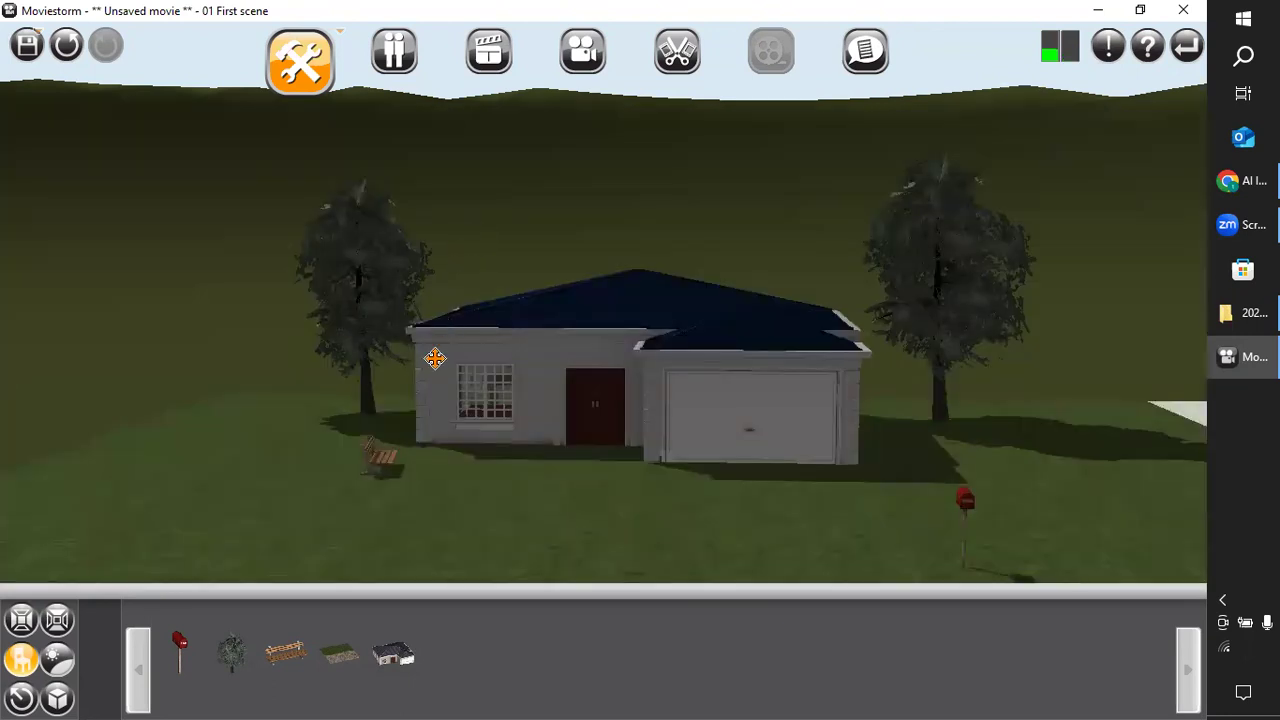
scroll(455, 512, "down", 1)
left_click(643, 548)
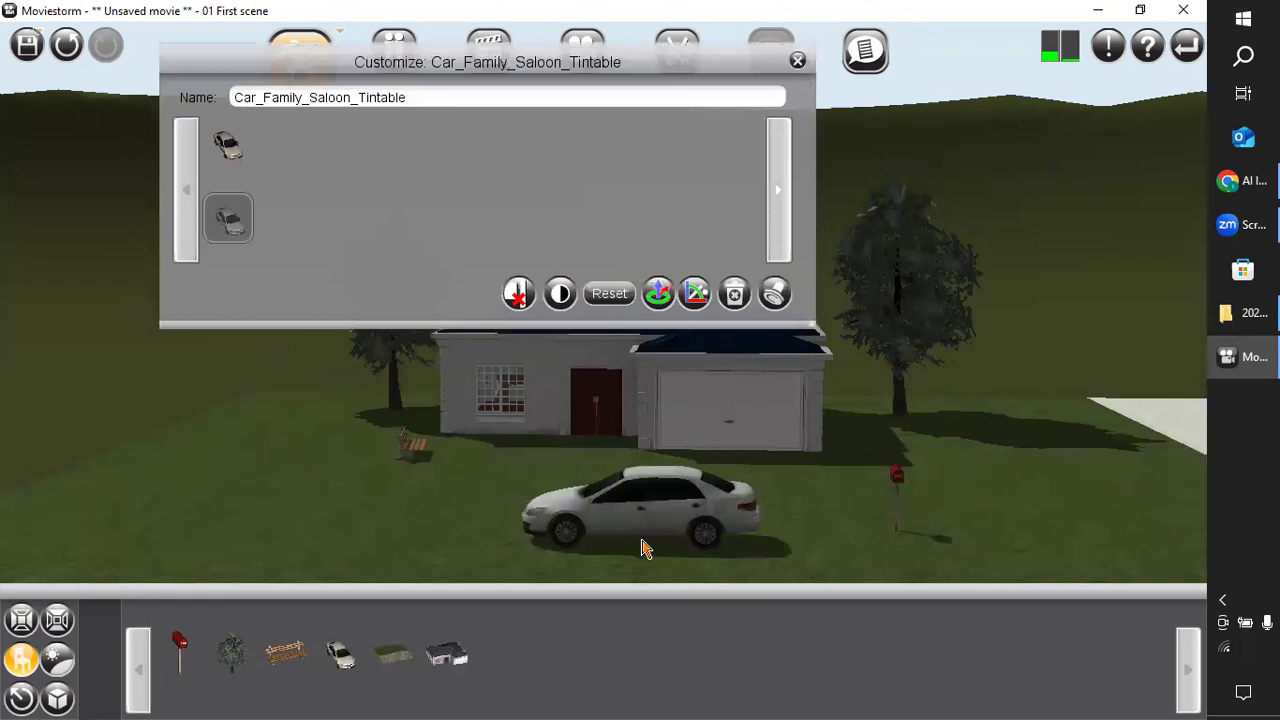
Turn the car about its vertical axis so its rear faces the viewer, and move it in front of the garage.
scroll(380, 430, "down", 2)
left_click(520, 458)
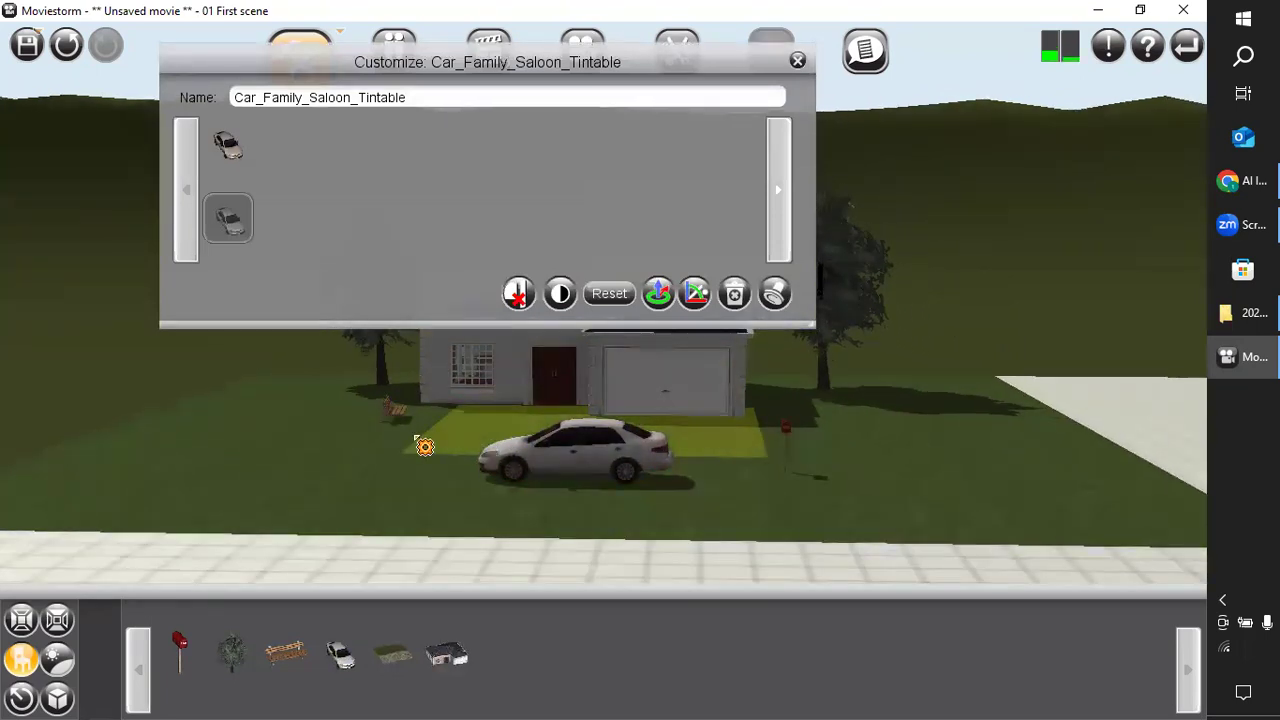
scroll(317, 515, "up", 2)
scroll(283, 508, "up", 1)
scroll(283, 508, "down", 2)
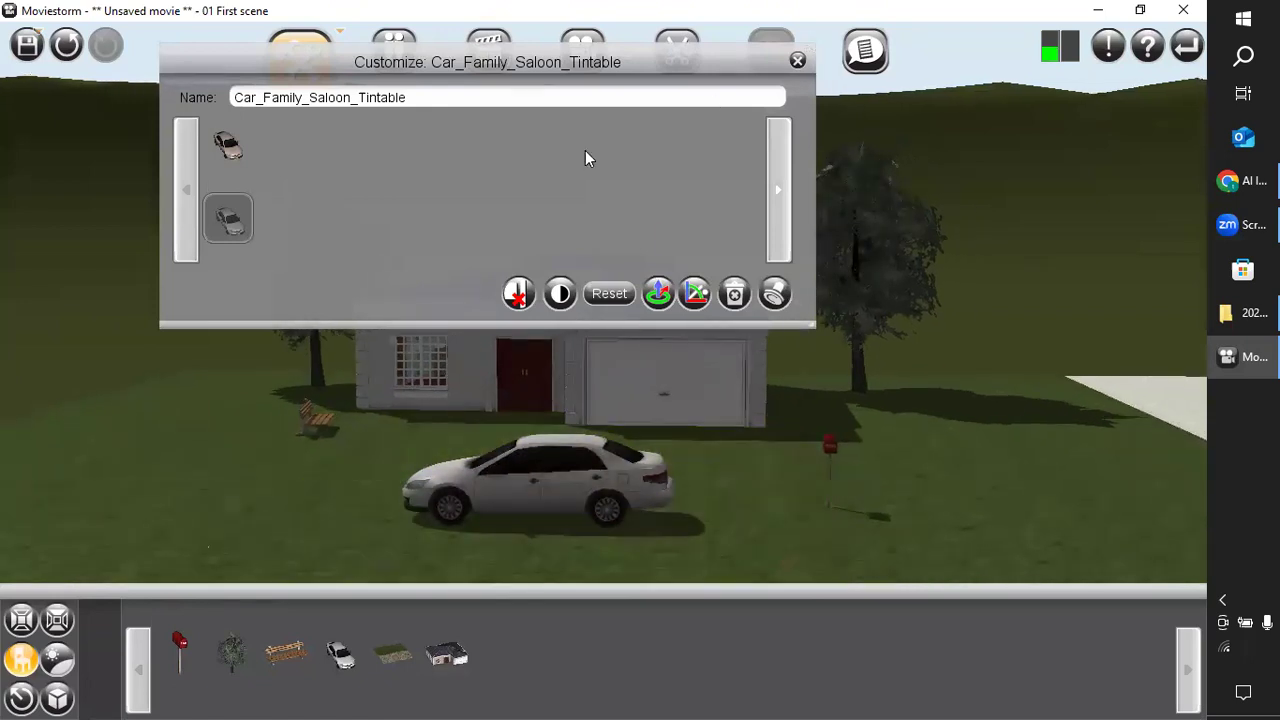
left_click(658, 293)
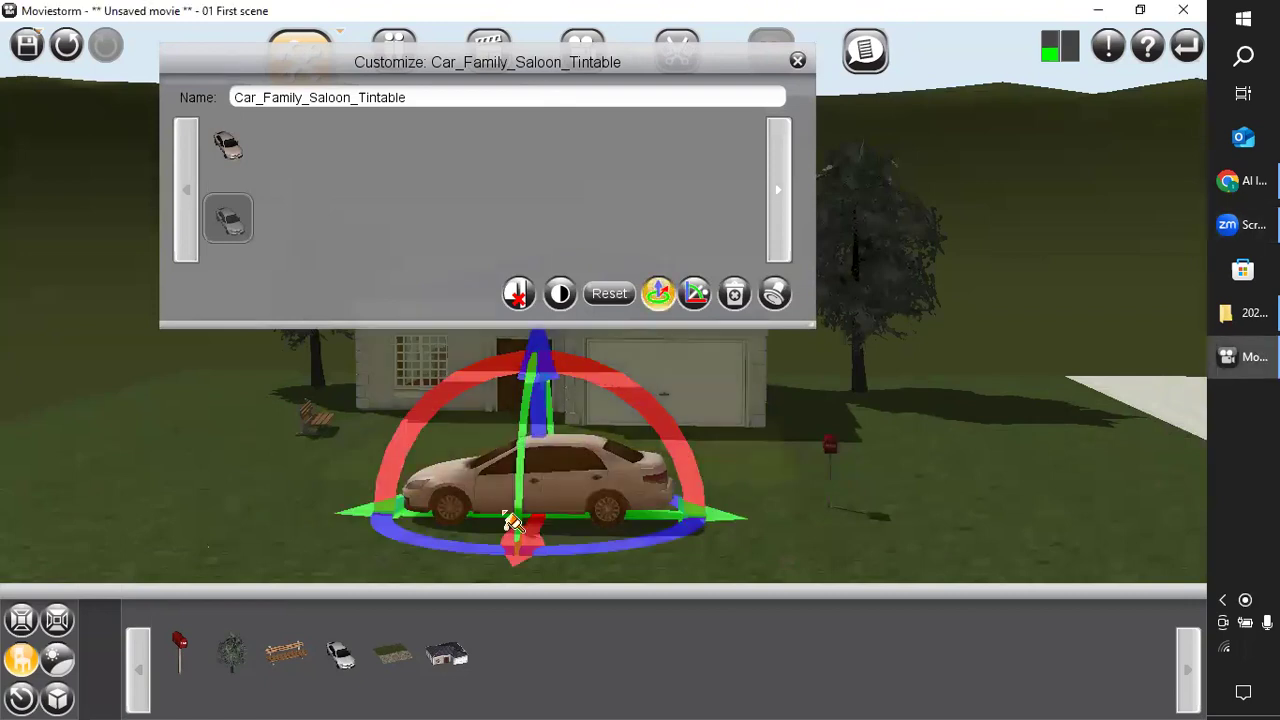
left_click_drag(475, 555, 204, 502)
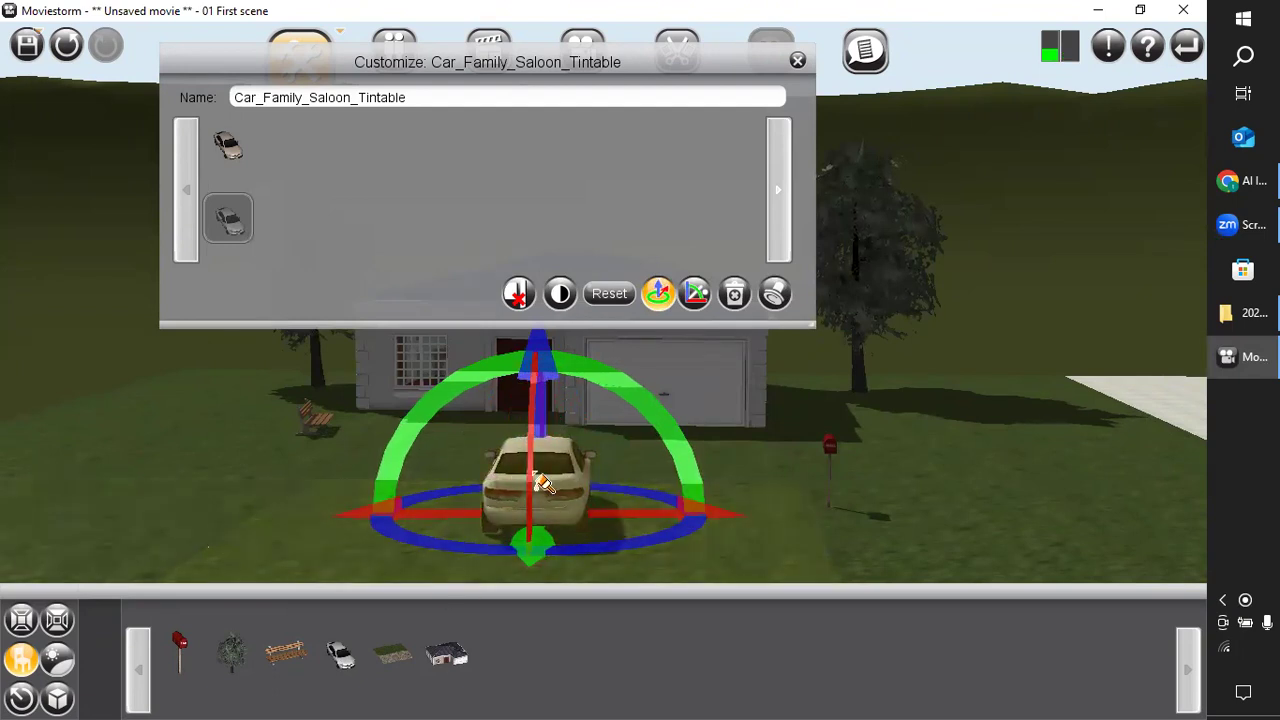
left_click_drag(552, 494, 690, 483)
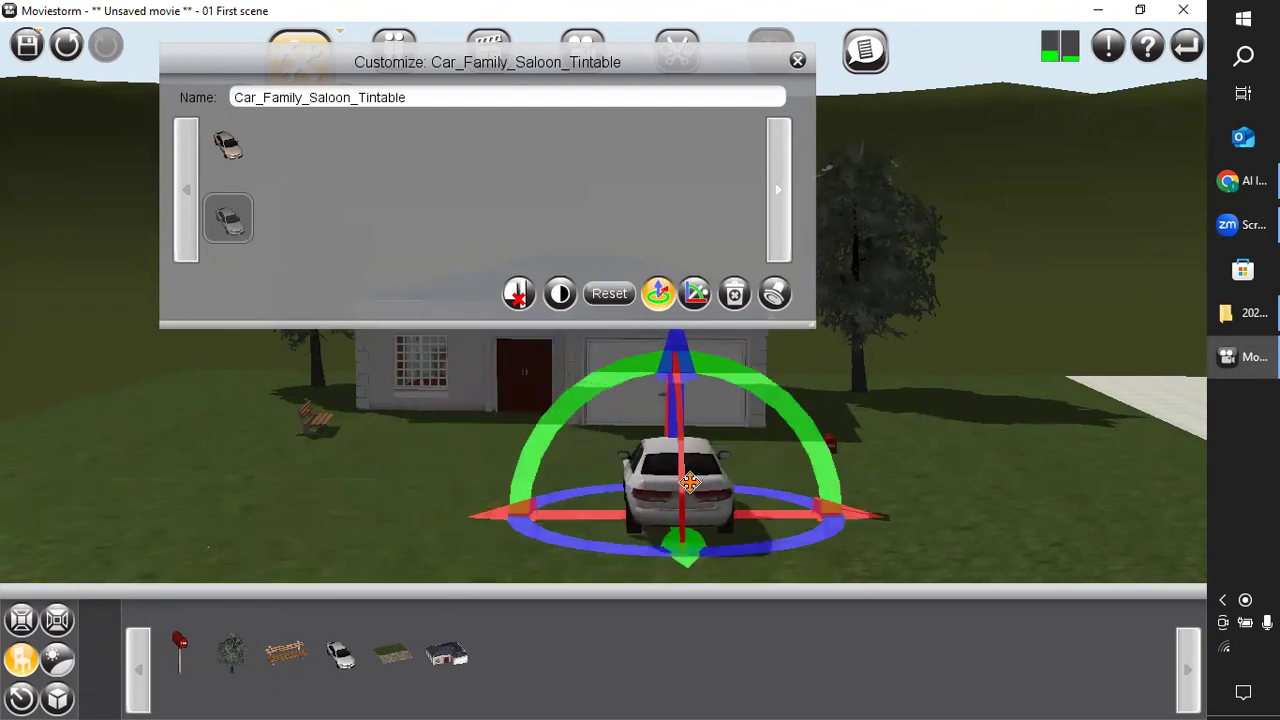
Try red, dark red and yellow as the car's body colour.
left_click(716, 502)
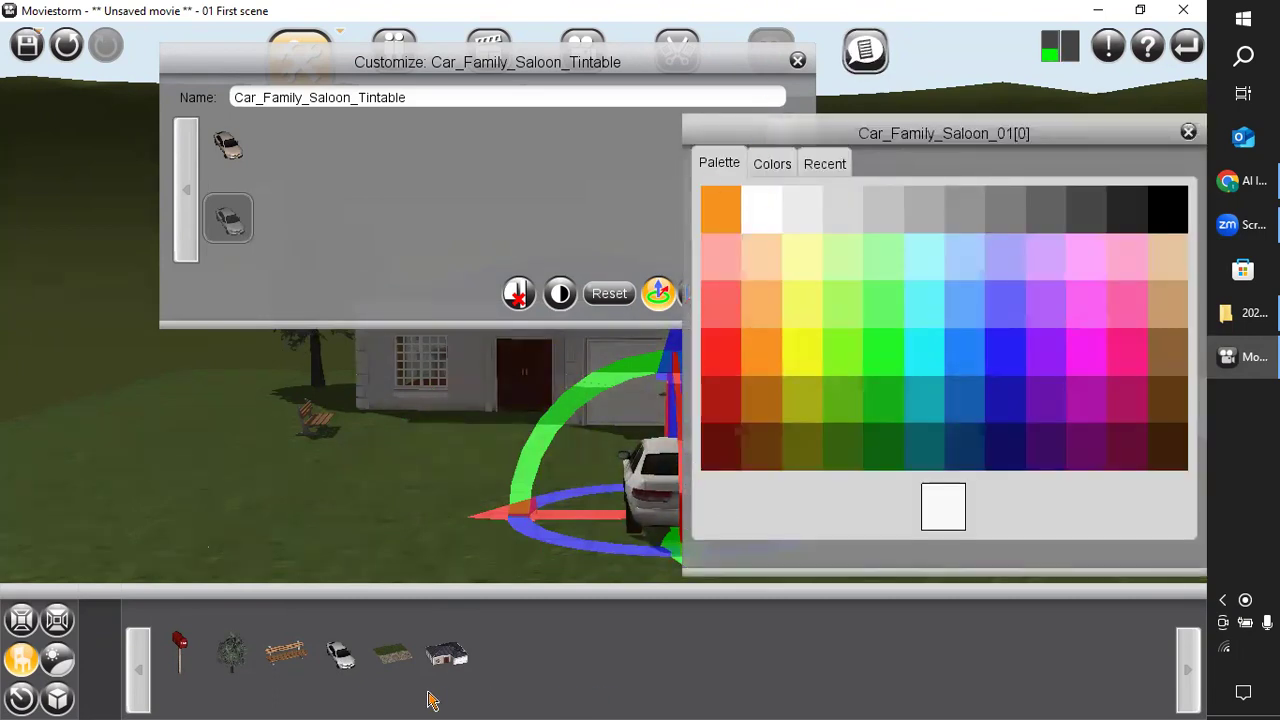
left_click(727, 346)
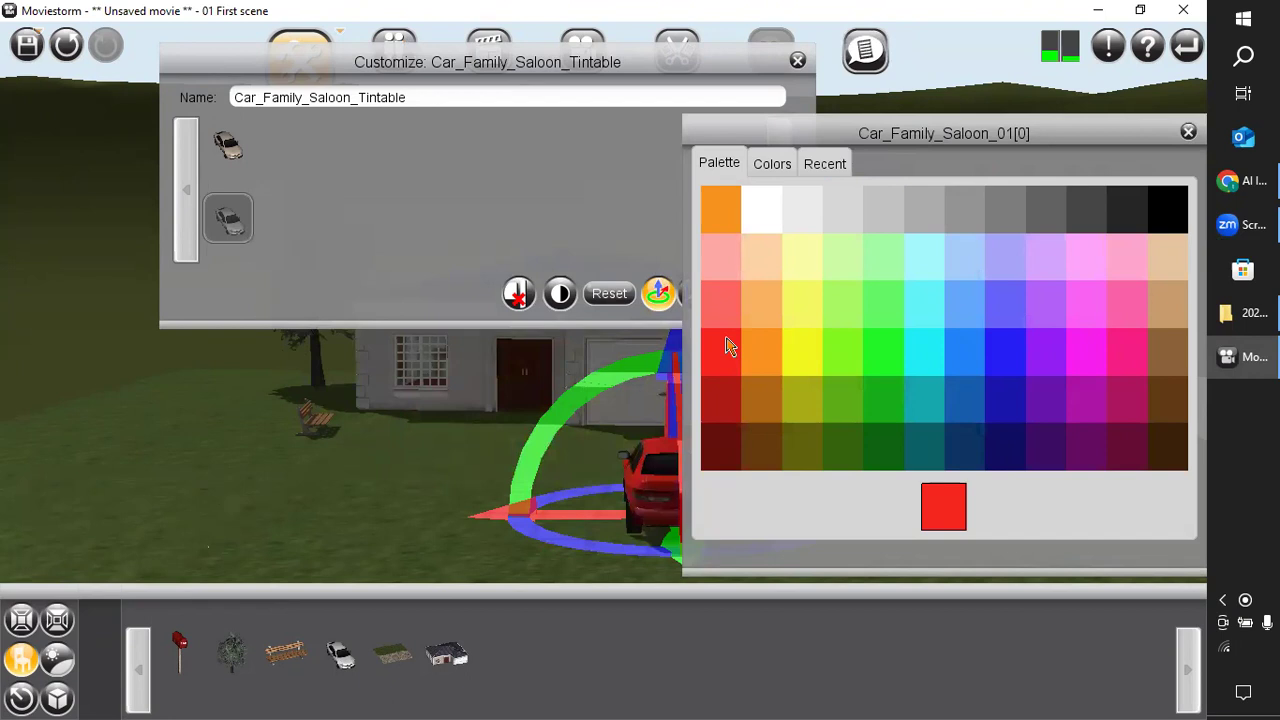
left_click(716, 400)
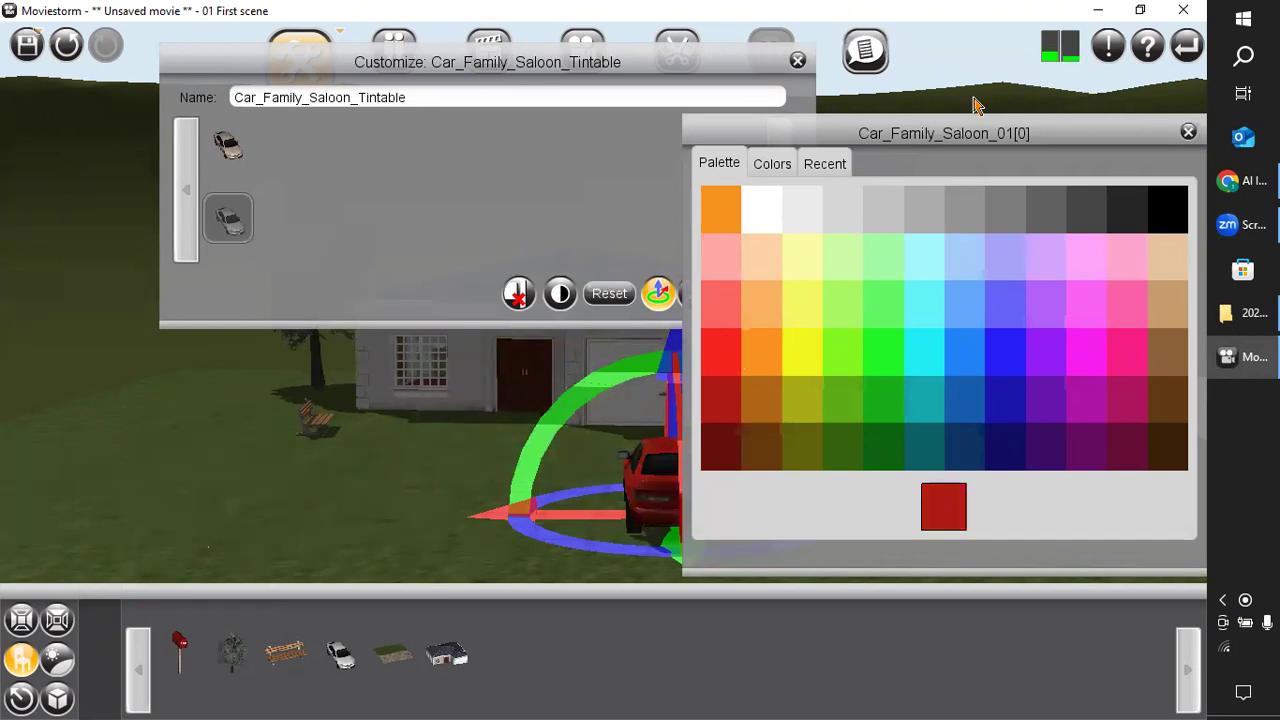
left_click_drag(955, 135, 229, 92)
left_click(62, 322)
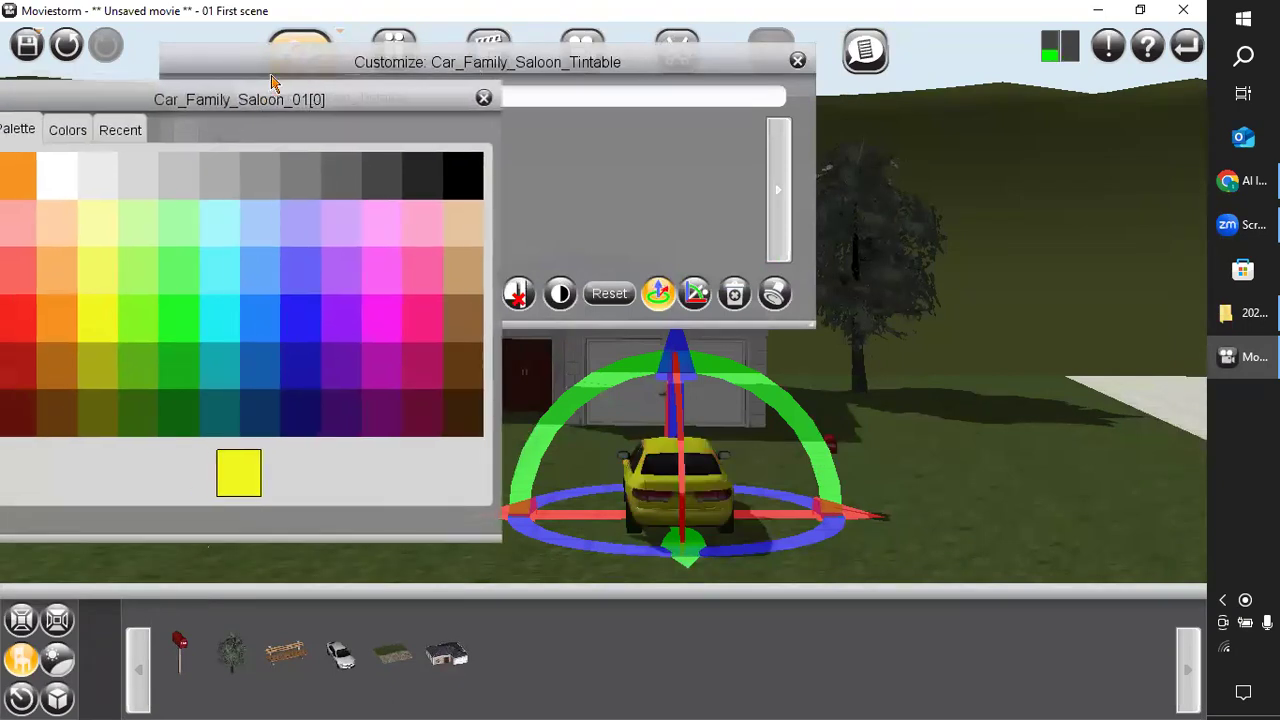
Try further palette colours on the car body, including orange, dark red and black.
left_click(62, 378)
left_click(58, 325)
left_click(57, 290)
left_click(59, 244)
left_click(59, 257)
left_click(66, 156)
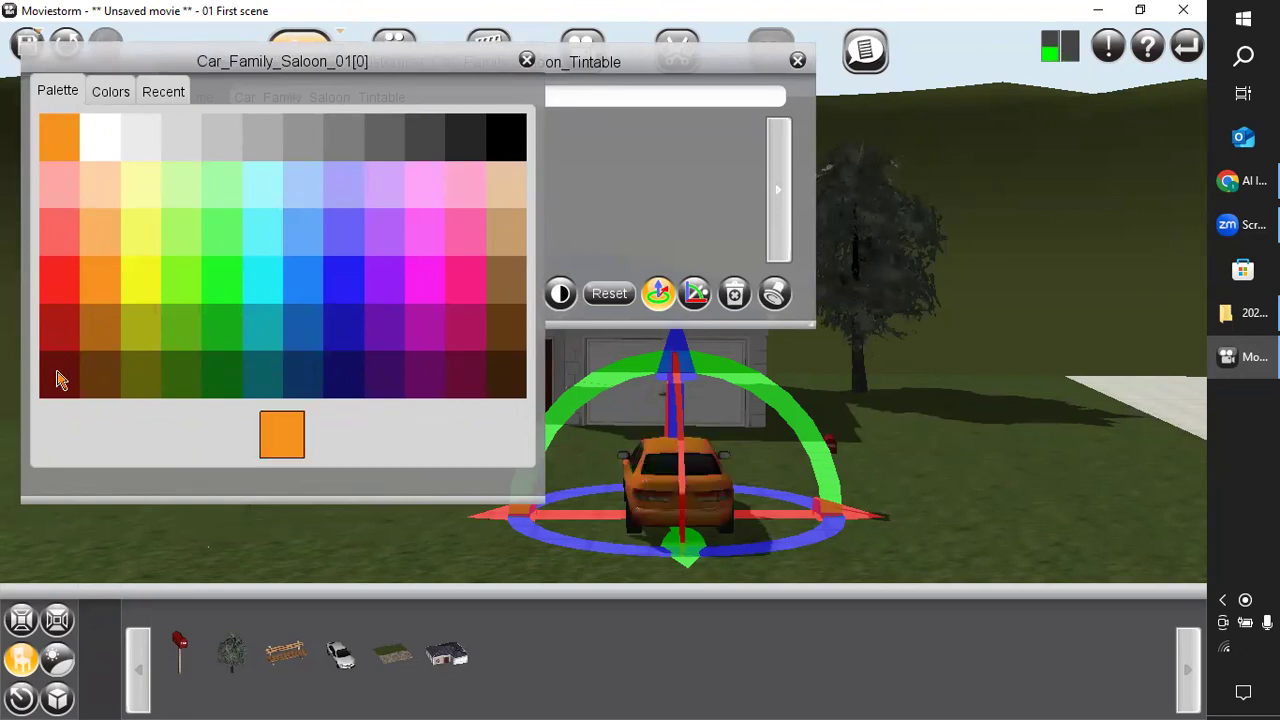
left_click(57, 378)
left_click(66, 345)
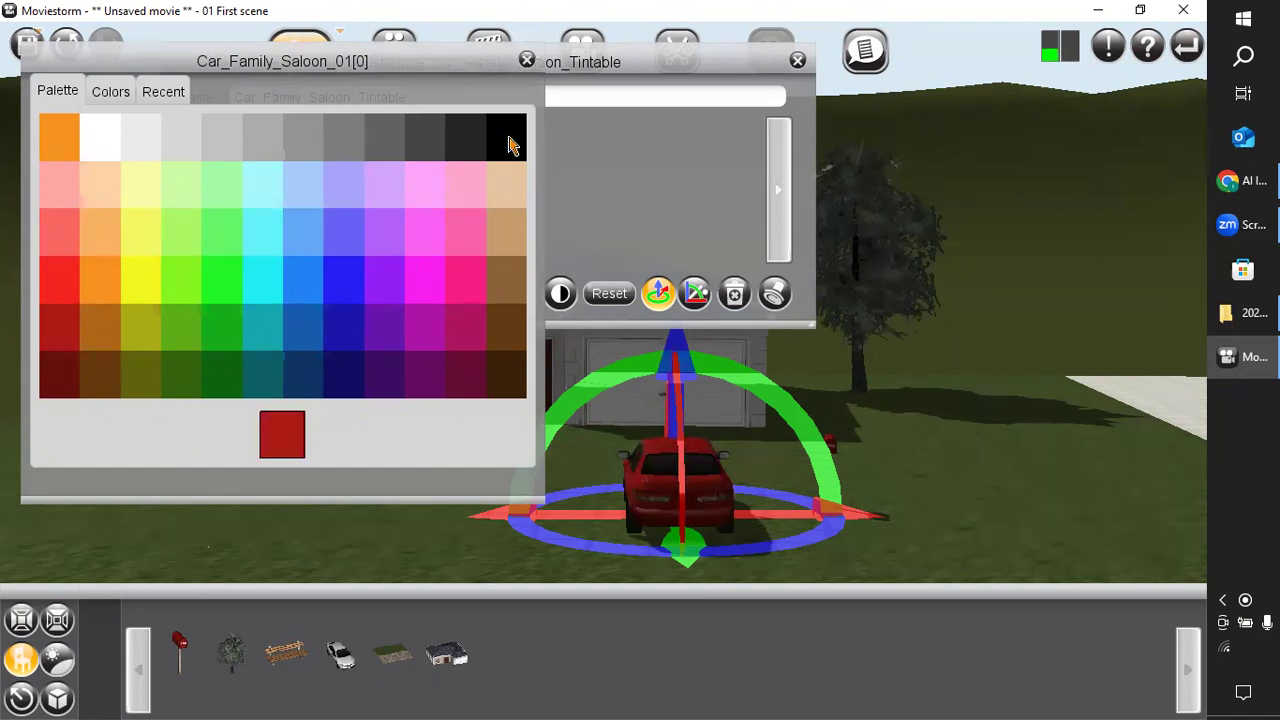
left_click(508, 143)
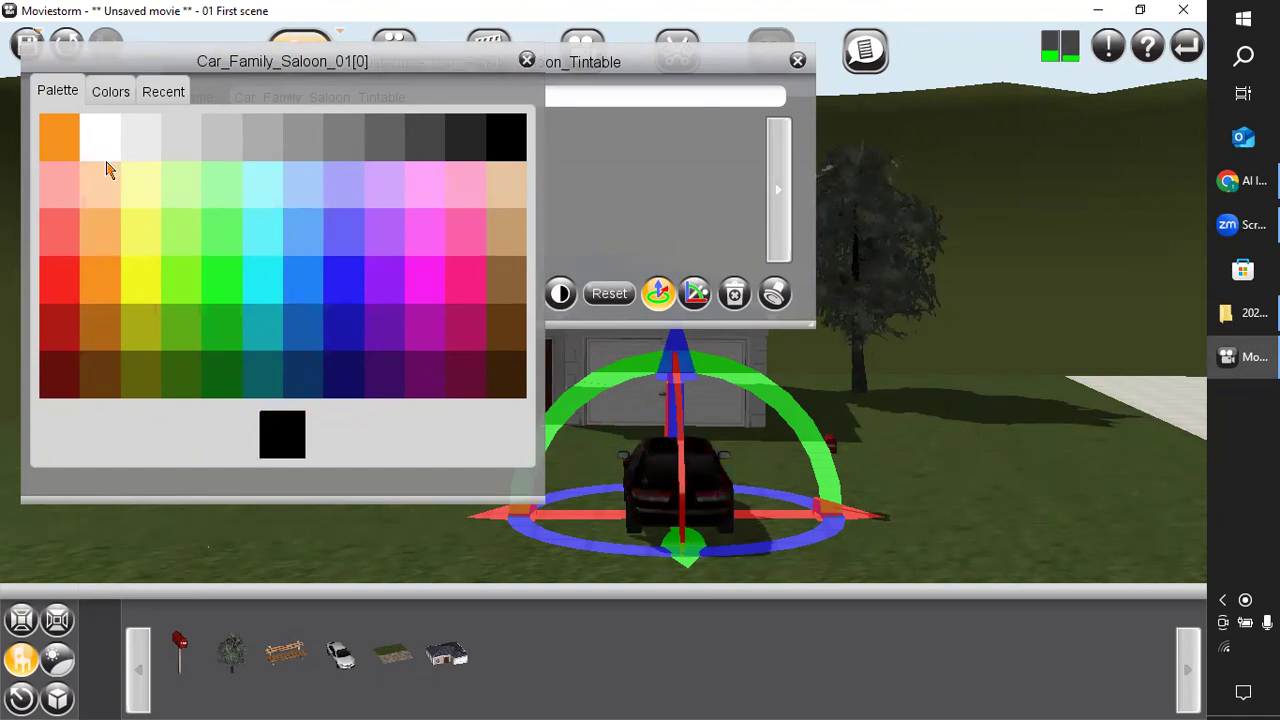
Set the car's body colour to white and finish customizing it.
left_click(108, 148)
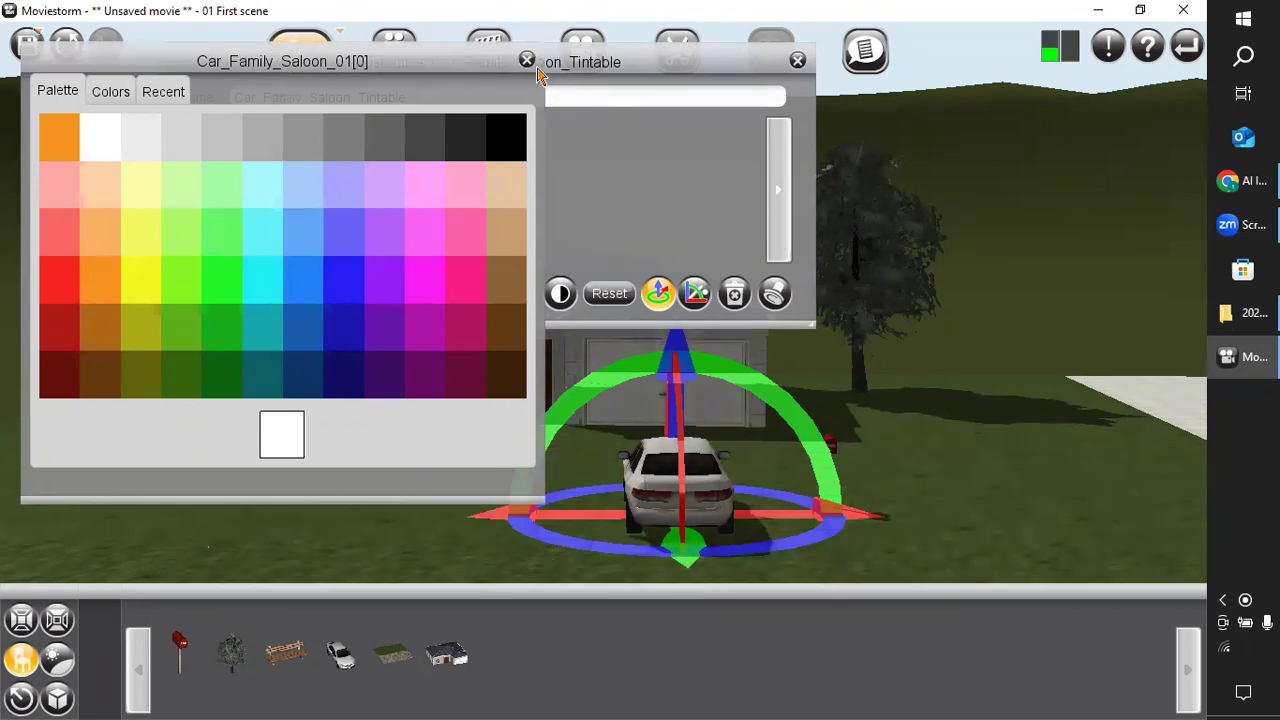
left_click(526, 61)
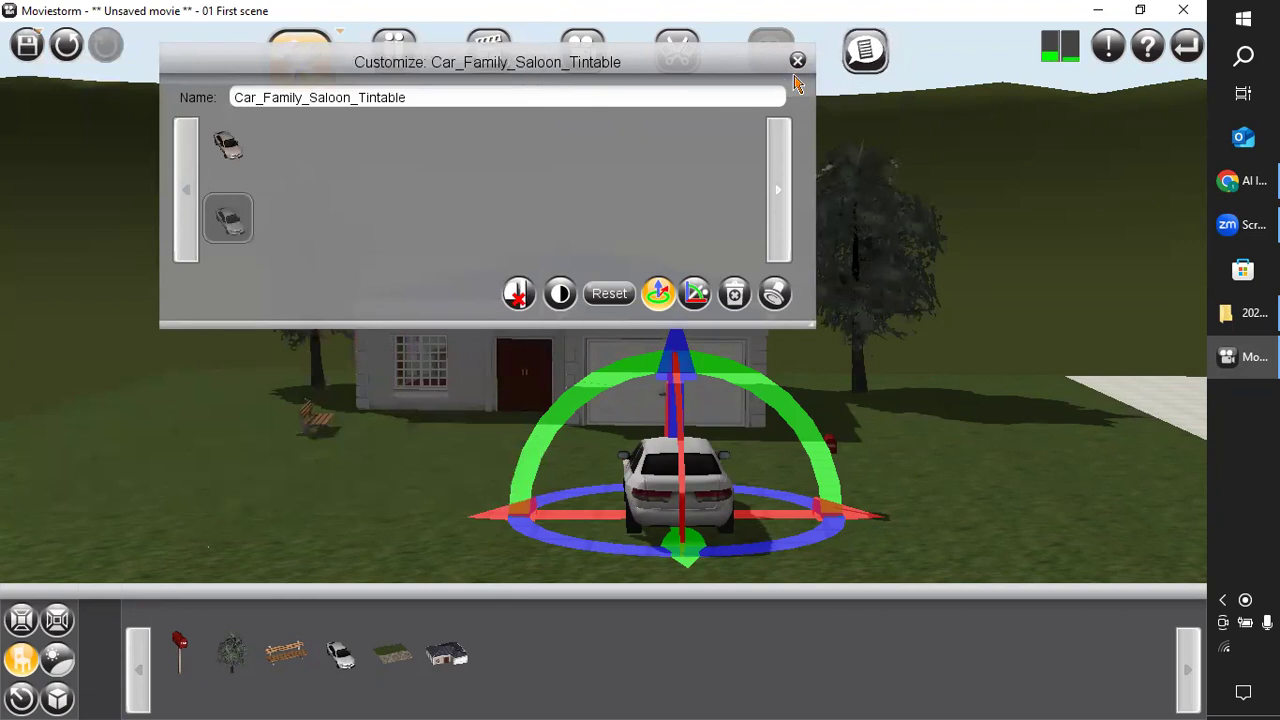
left_click(797, 61)
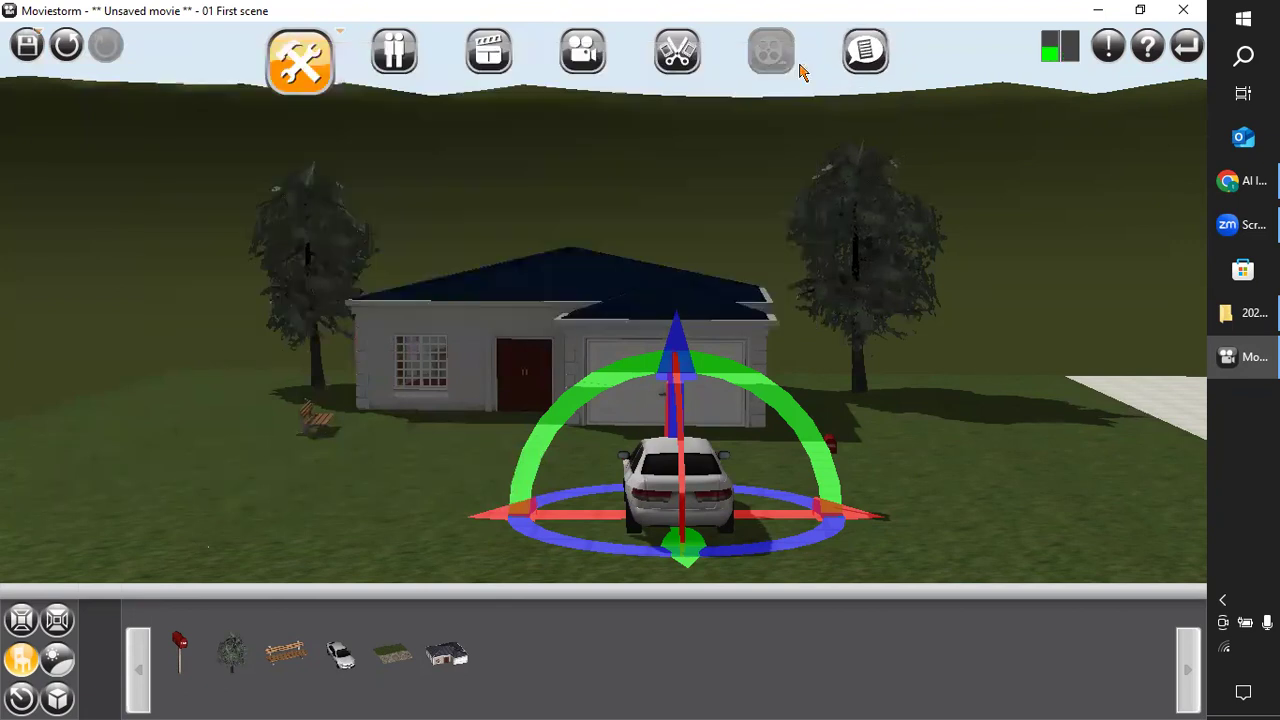
Move the white car forward across the lawn so it stands close to the garage door.
right_click_drag(957, 409, 503, 580)
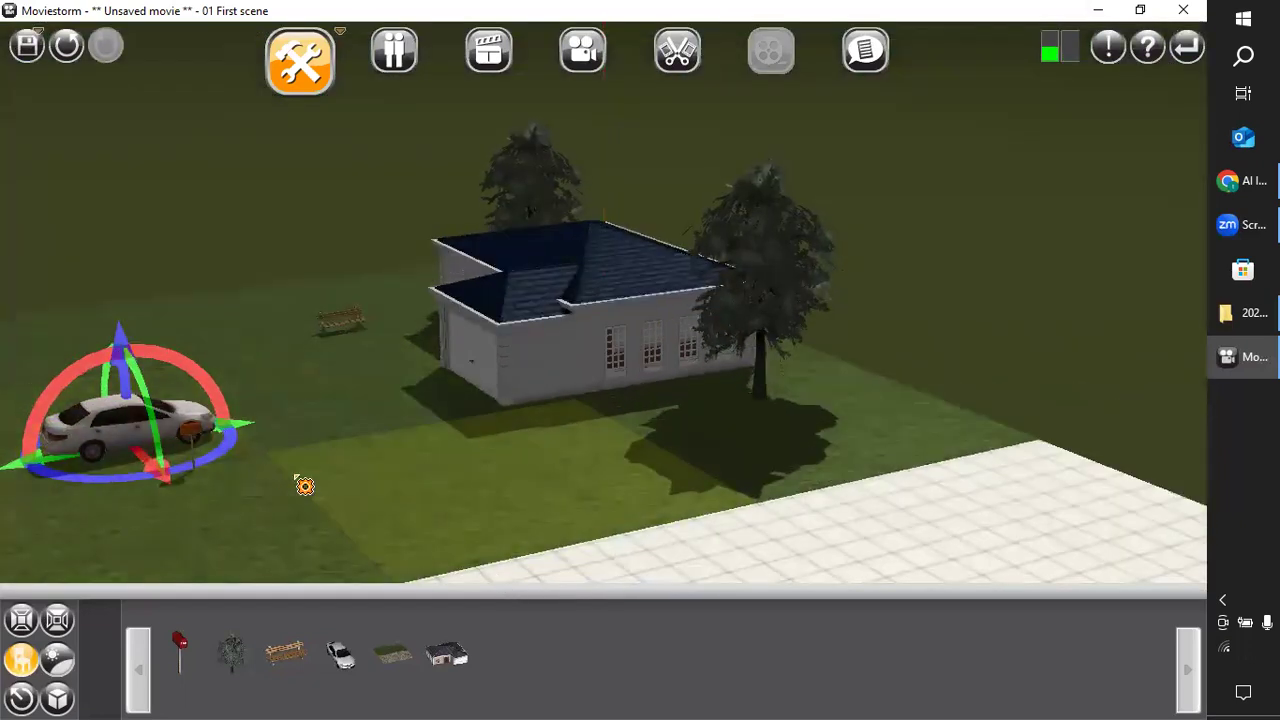
double_click(190, 412)
left_click_drag(190, 410, 390, 384)
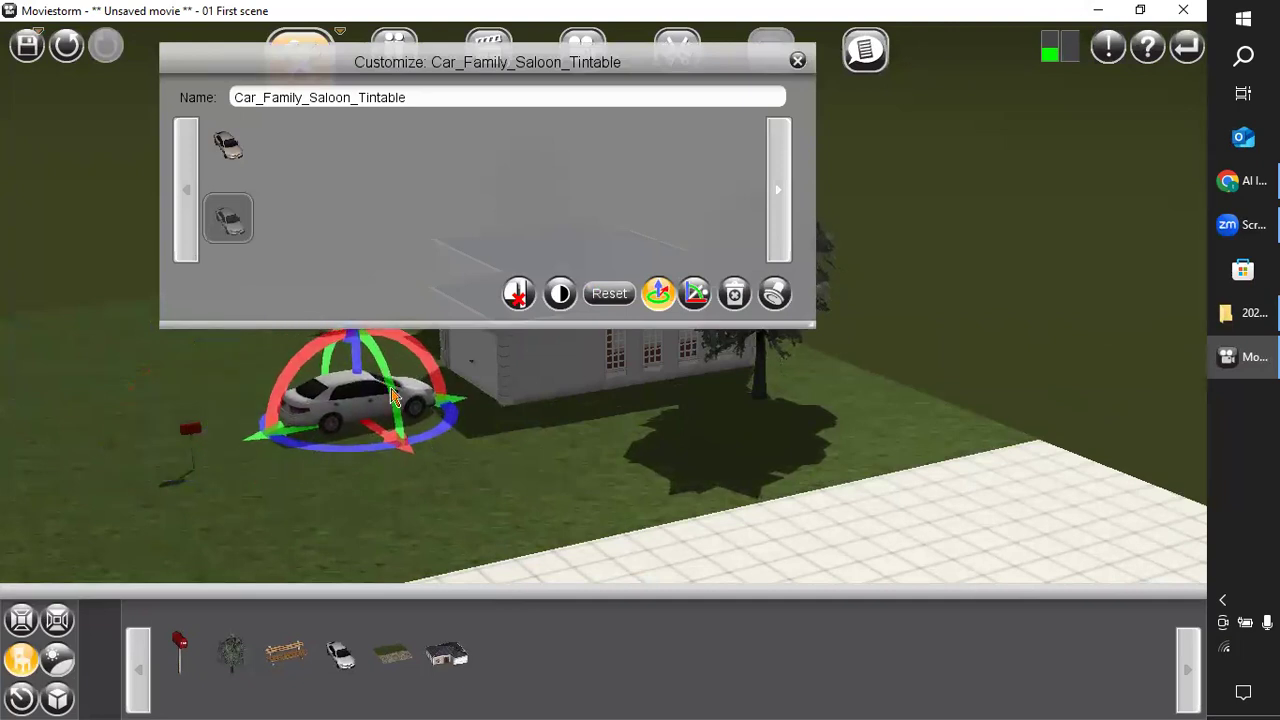
Finish customizing the white family saloon and close its customization options.
left_click_drag(191, 430, 214, 460)
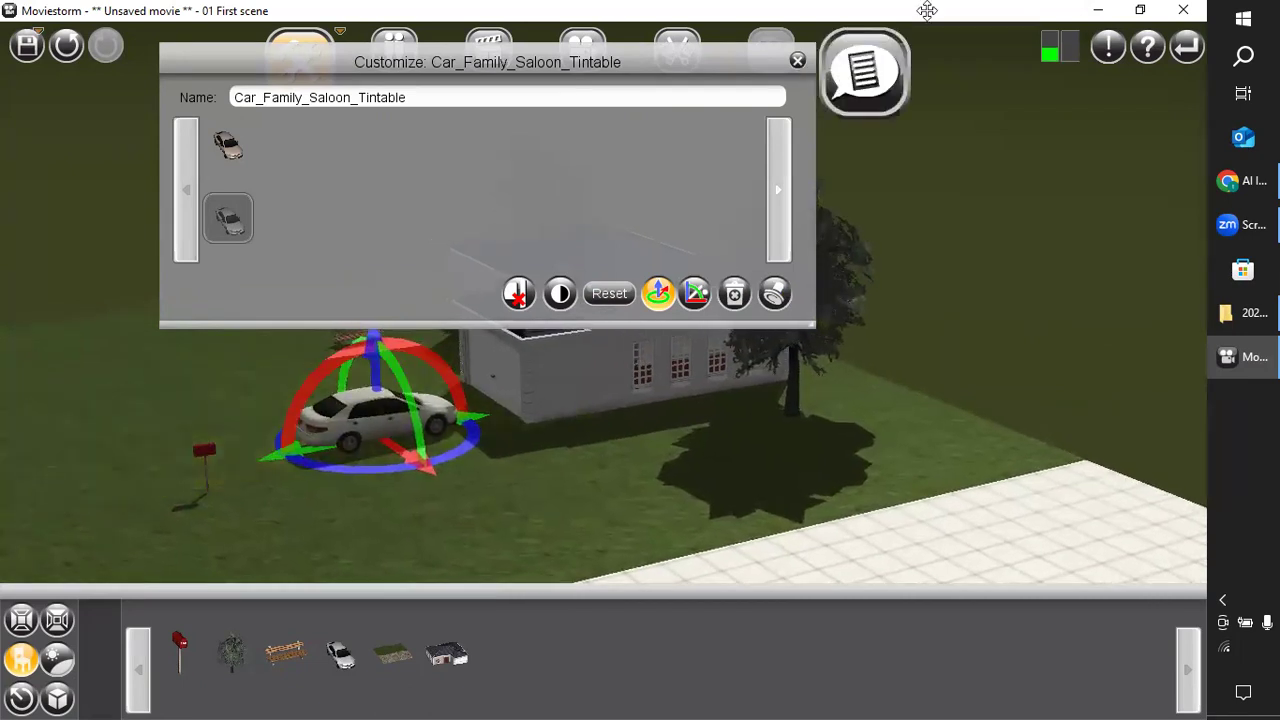
left_click(798, 62)
left_click_drag(208, 451, 214, 460)
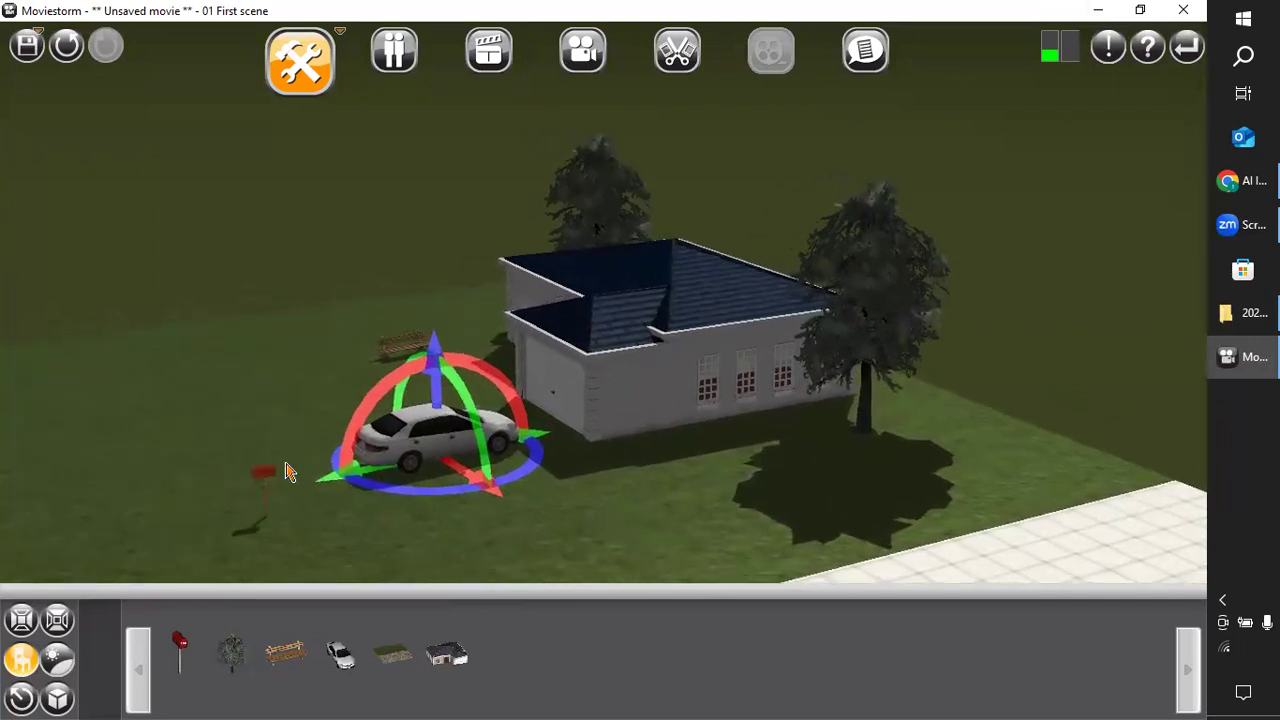
double_click(277, 464)
mouse_move(278, 464)
left_mouse_down()
mouse_move(337, 480)
mouse_move(276, 484)
left_mouse_up()
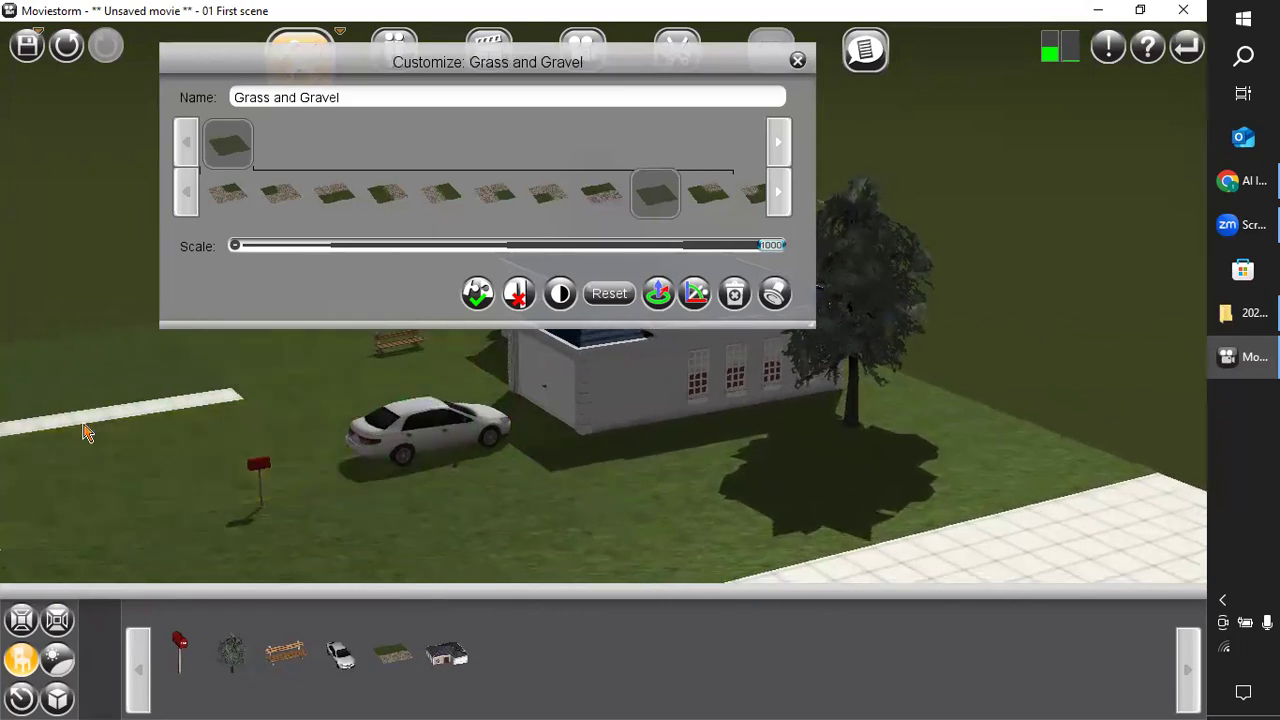
left_click(797, 61)
right_click_drag(251, 526, 366, 469)
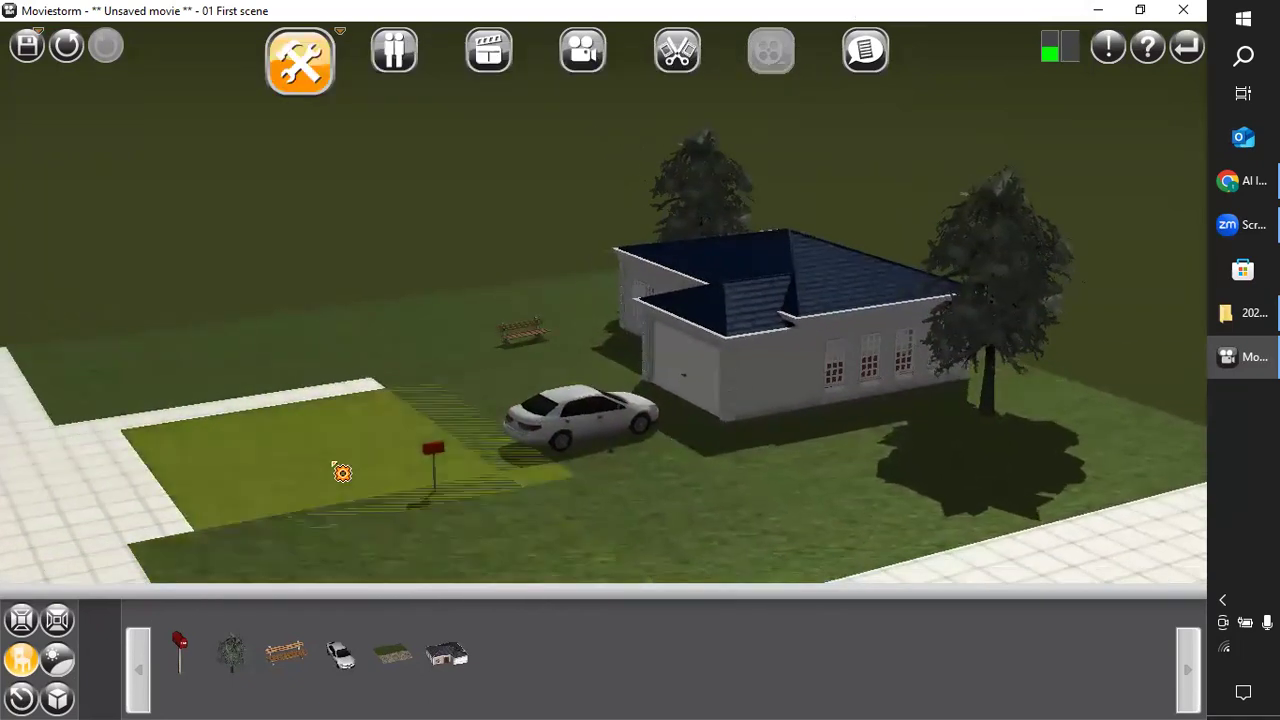
double_click(342, 472)
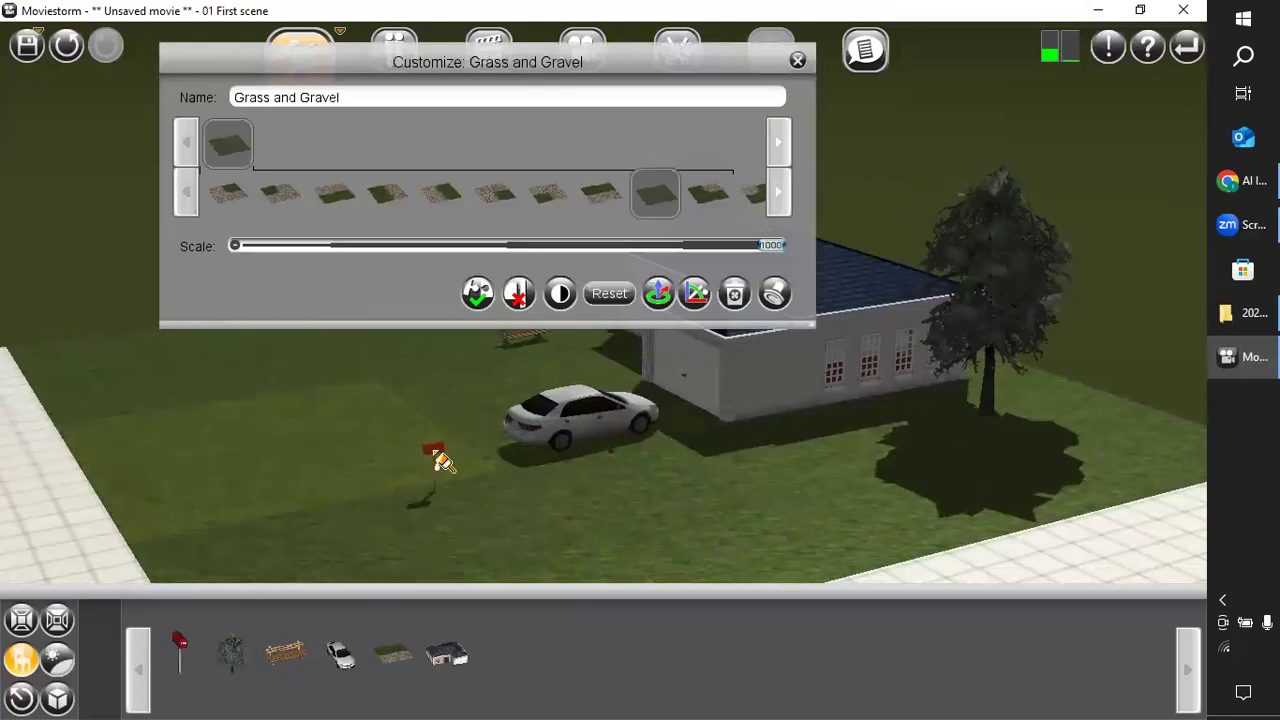
Open the mailbox's customization options to view its variants, and close them.
right_click_drag(429, 448, 406, 482)
left_click(487, 494)
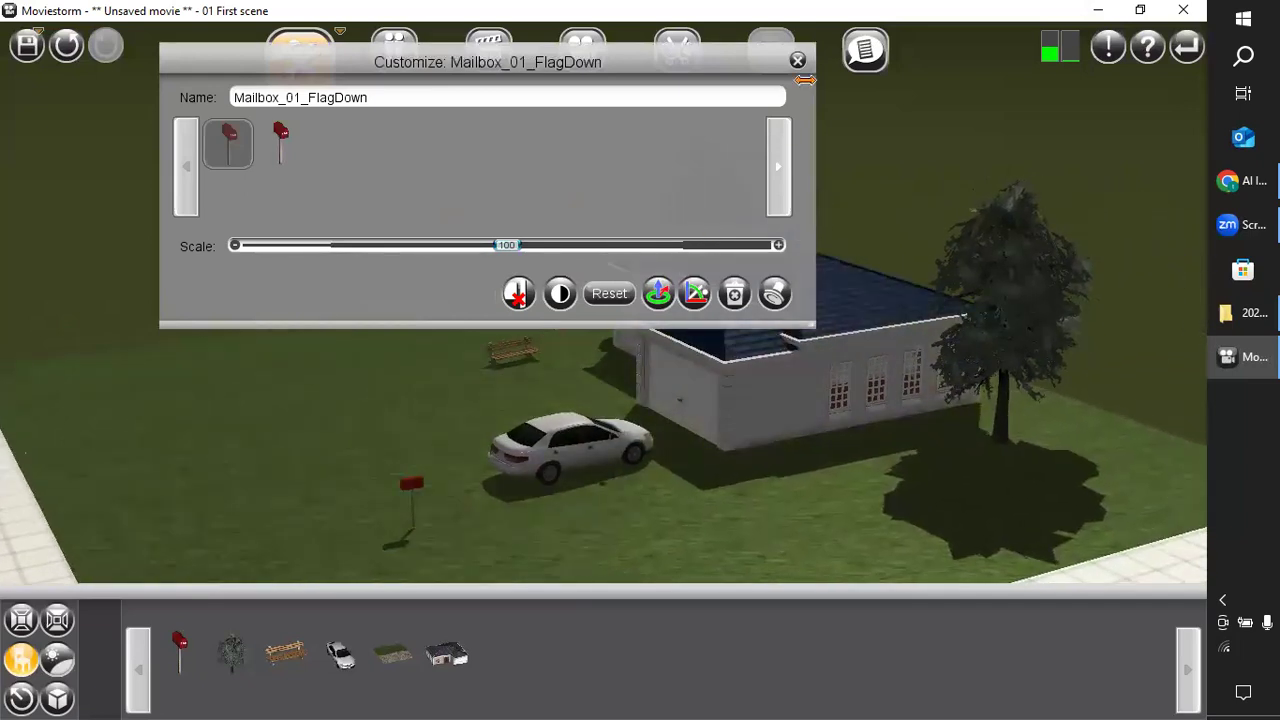
right_click_drag(590, 342, 908, 123)
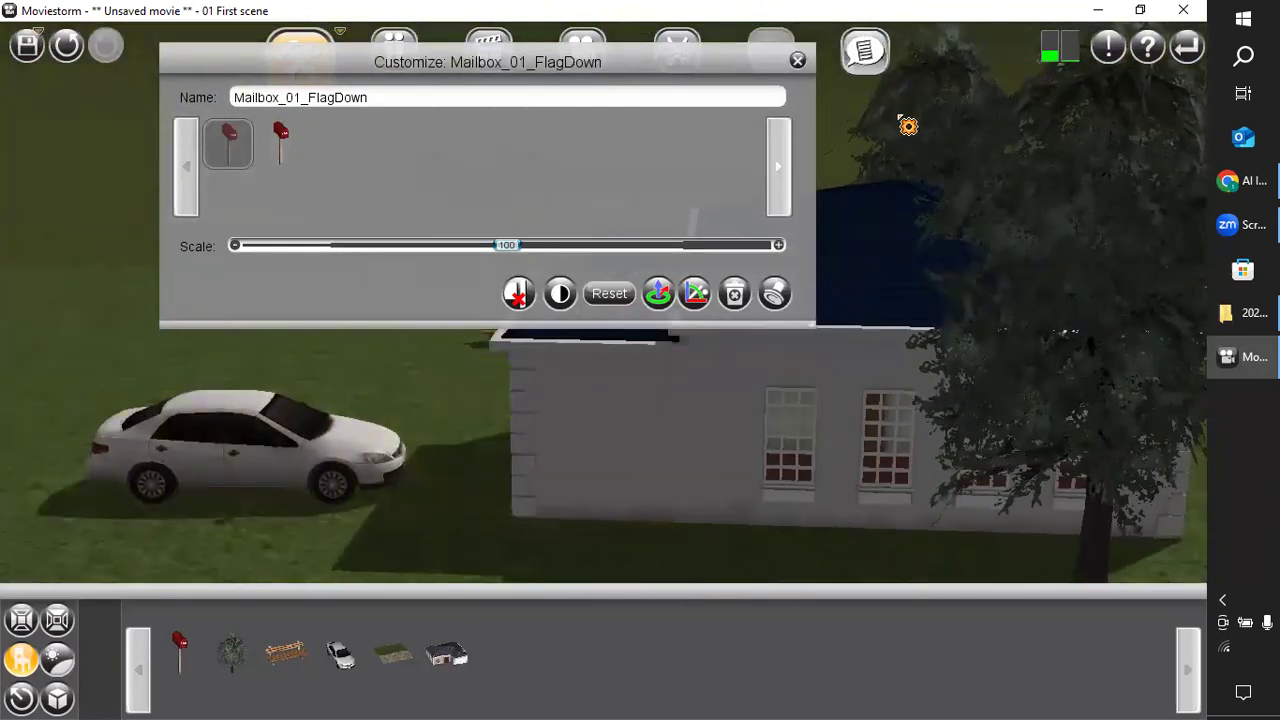
left_click(798, 62)
Examine the outdoor set from the front, including the house entrance, garage, car, bench, oaks and mailbox.
right_click_drag(366, 430, 553, 517)
right_click_drag(691, 550, 689, 520)
middle_click_drag(689, 520, 639, 491)
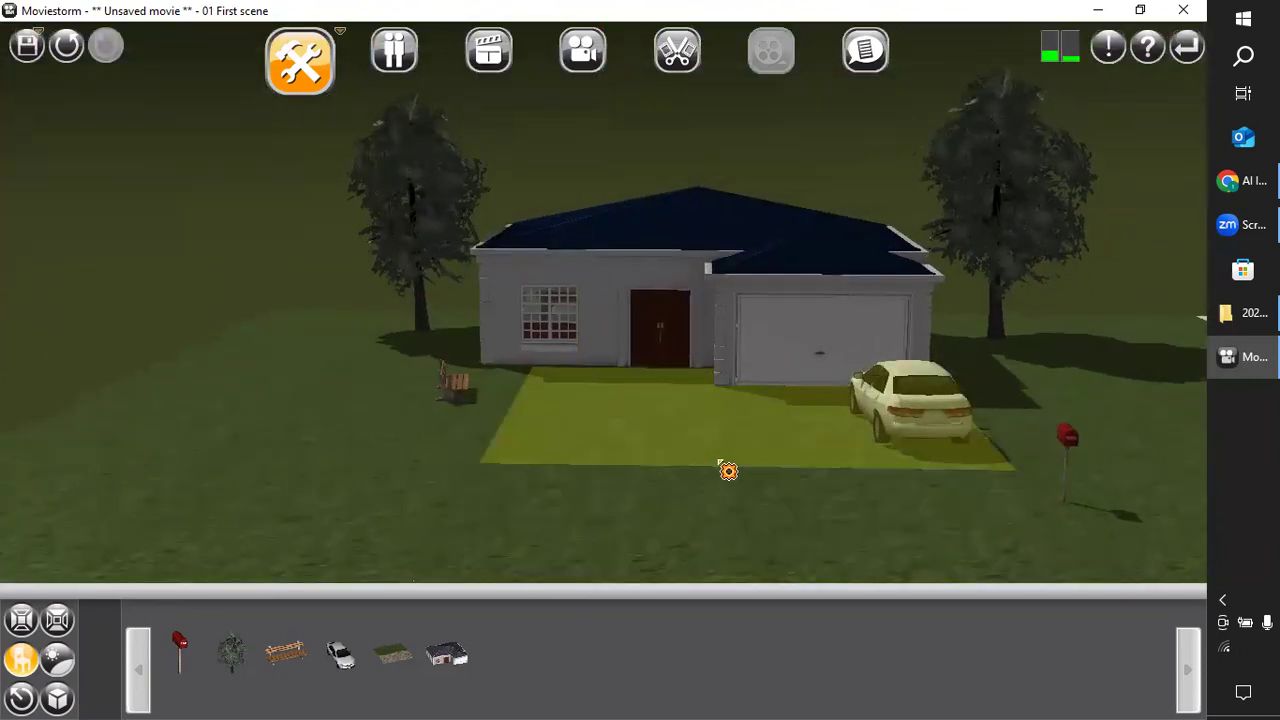
scroll(728, 471, "up", 2)
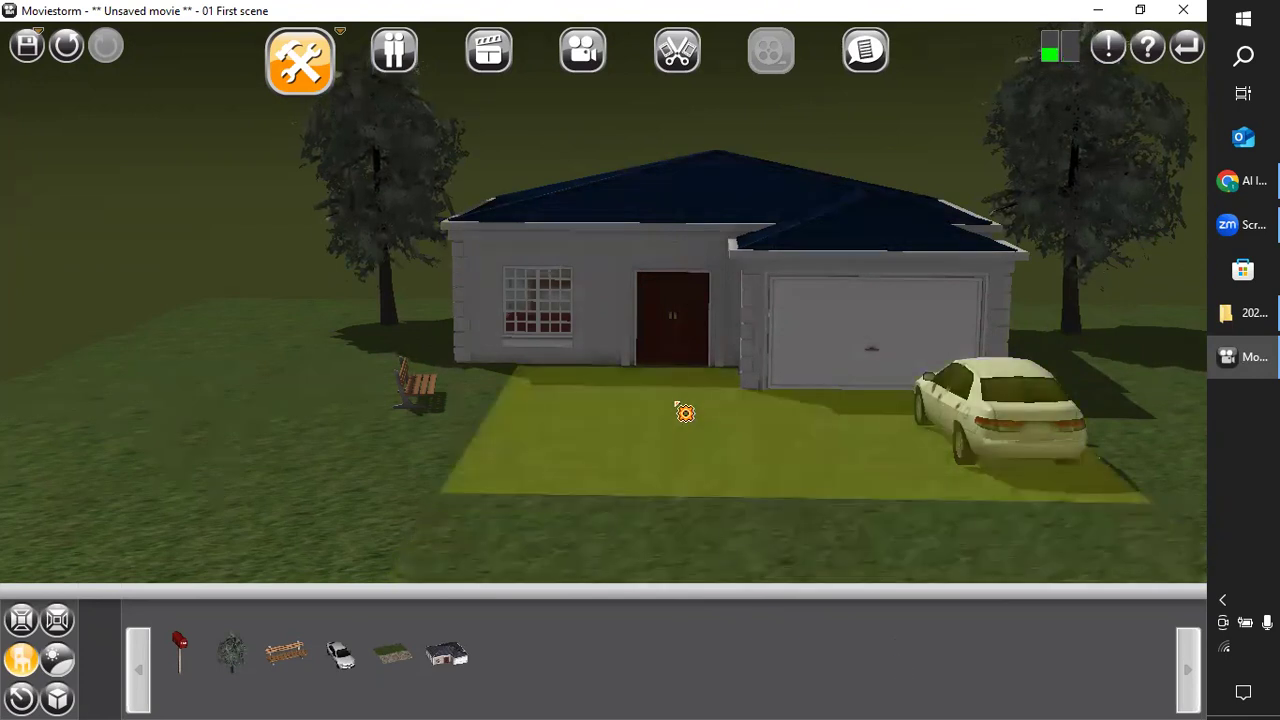
scroll(685, 412, "up", 2)
mouse_move(470, 555)
right_mouse_down()
mouse_move(631, 520)
mouse_move(706, 534)
mouse_move(713, 552)
mouse_move(426, 600)
mouse_move(509, 531)
mouse_move(369, 563)
mouse_move(469, 529)
mouse_move(671, 603)
mouse_move(631, 560)
mouse_move(474, 544)
right_mouse_up()
mouse_move(458, 492)
right_mouse_down()
mouse_move(517, 494)
mouse_move(440, 500)
mouse_move(449, 486)
right_mouse_up()
left_click_drag(552, 418, 582, 459)
right_click_drag(351, 467, 366, 444)
right_click_drag(744, 534, 708, 519)
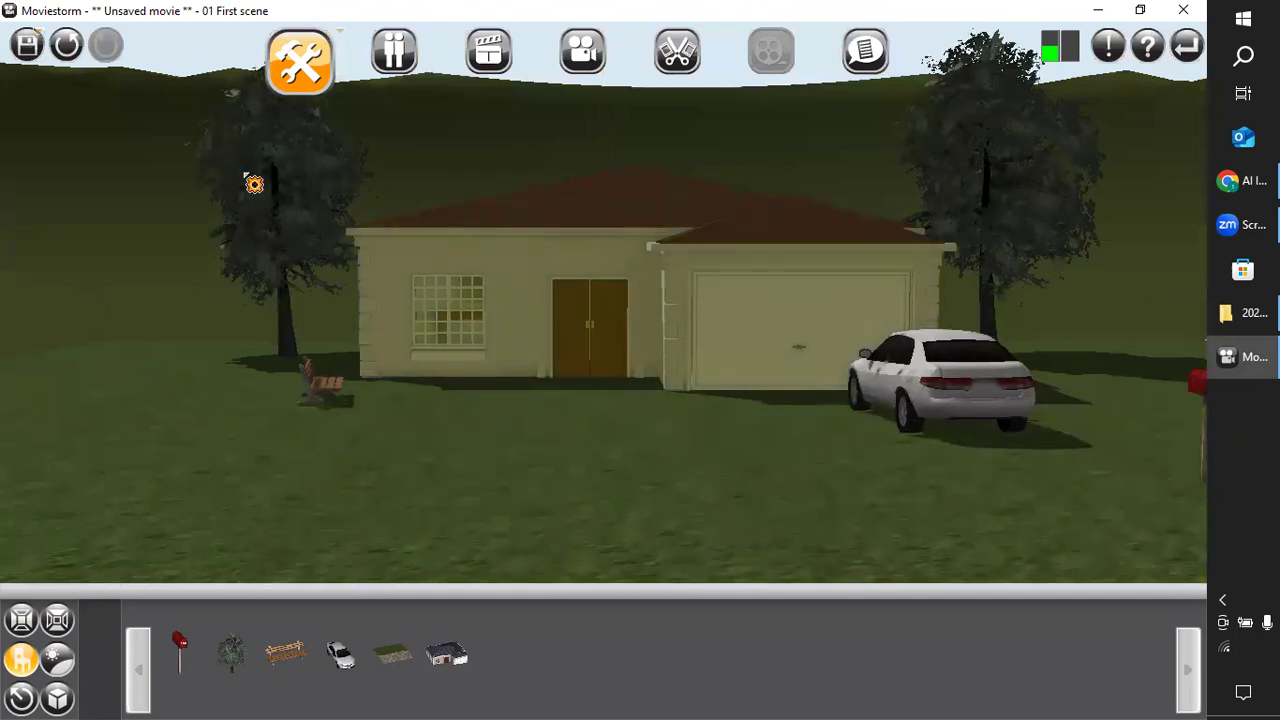
Switch to character customization and replace Star's cap and long red hair with the Hairstyle Asian Parting.
left_click(413, 84)
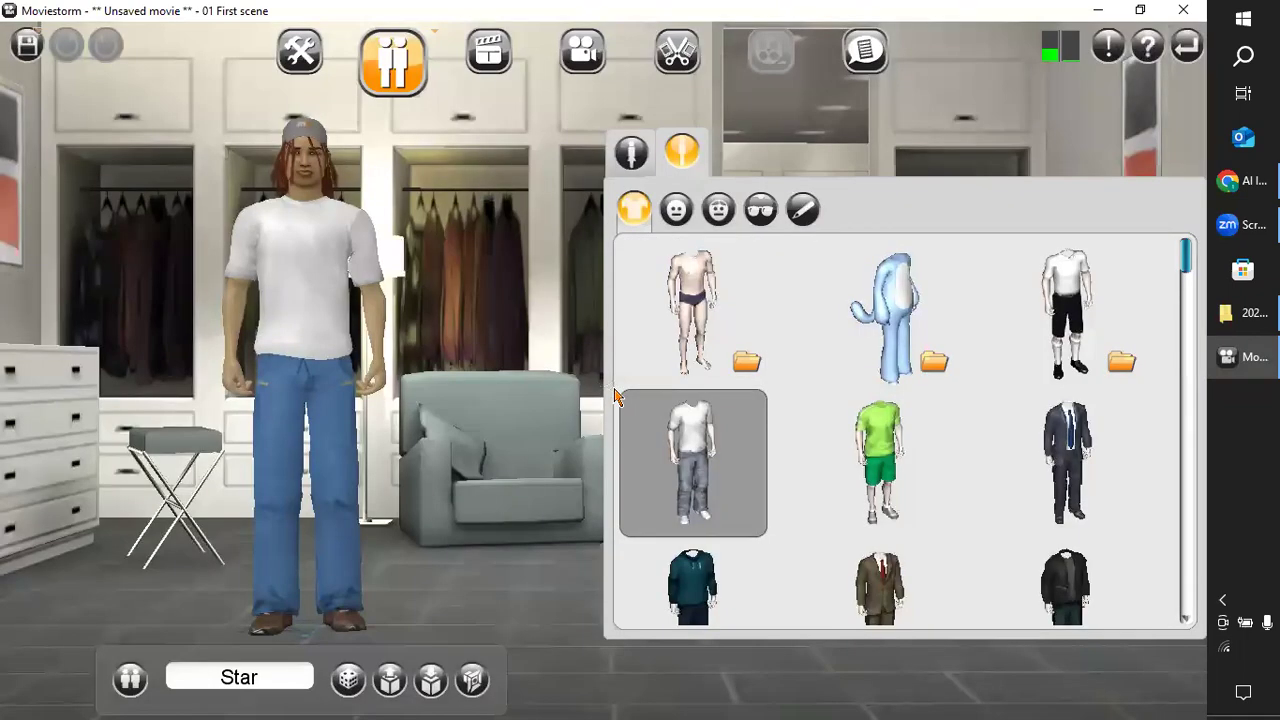
left_click(677, 212)
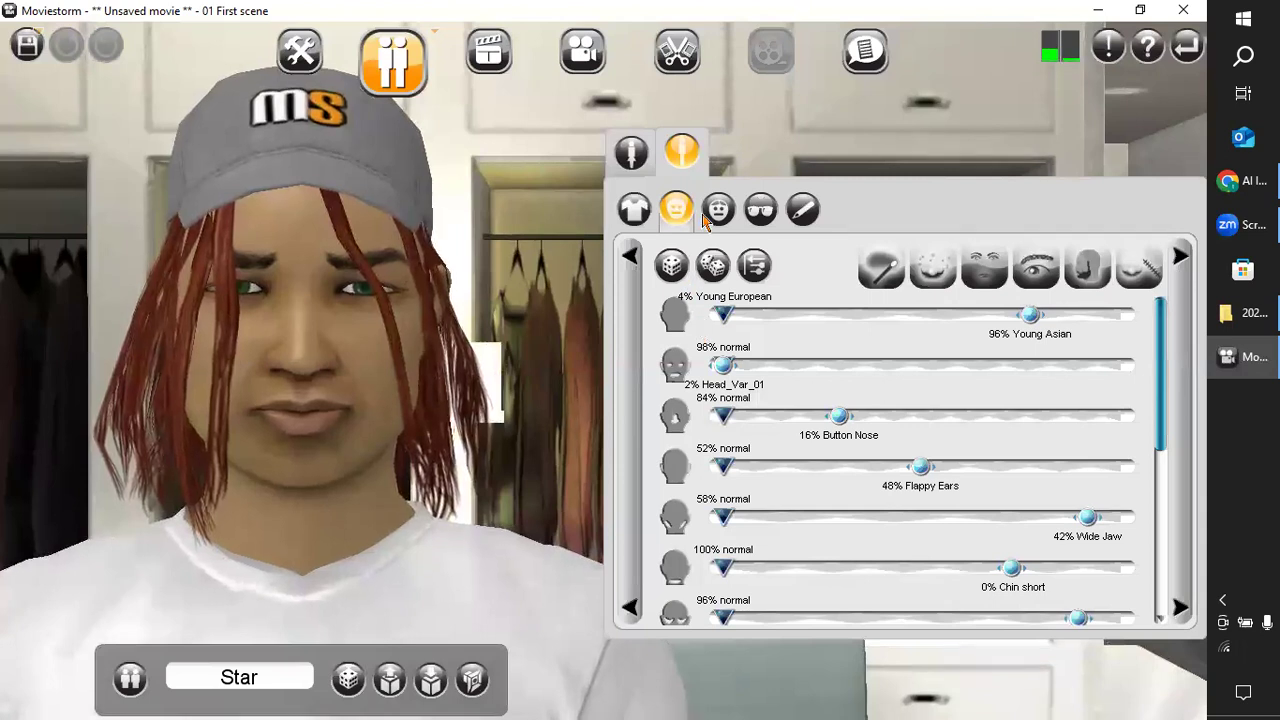
left_click(714, 212)
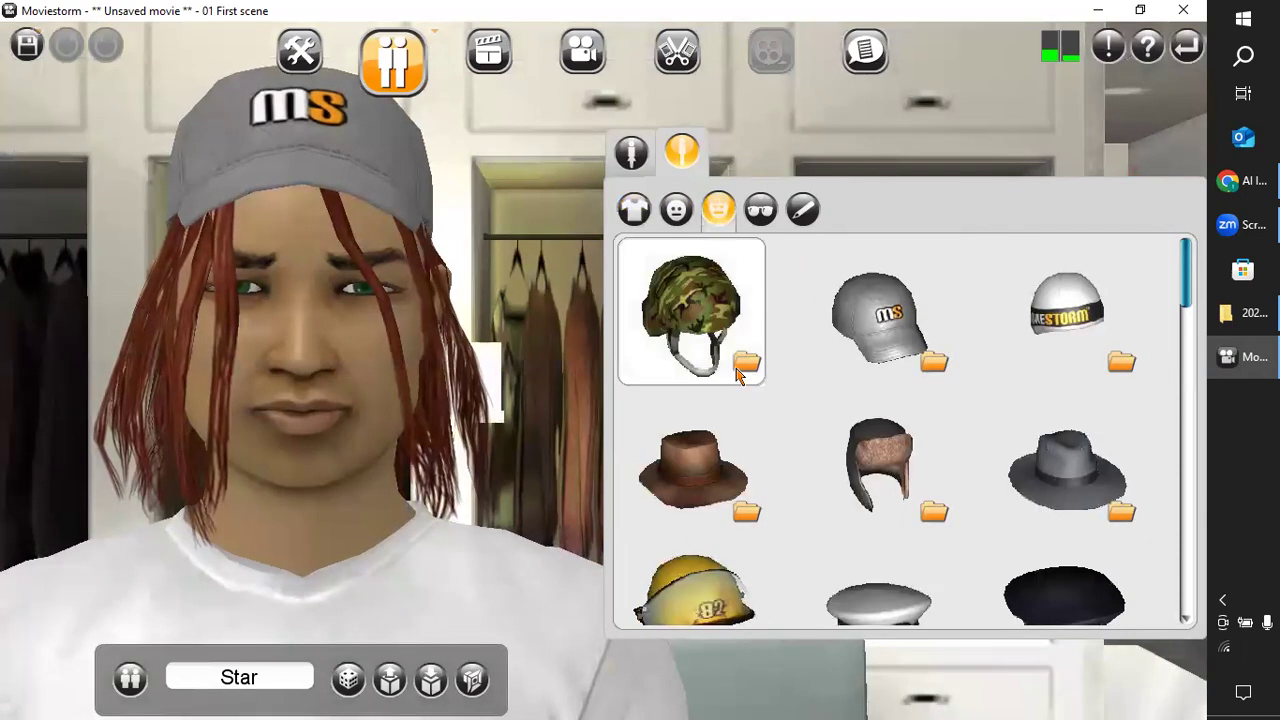
scroll(752, 459, "down", 2)
scroll(752, 459, "down", 6)
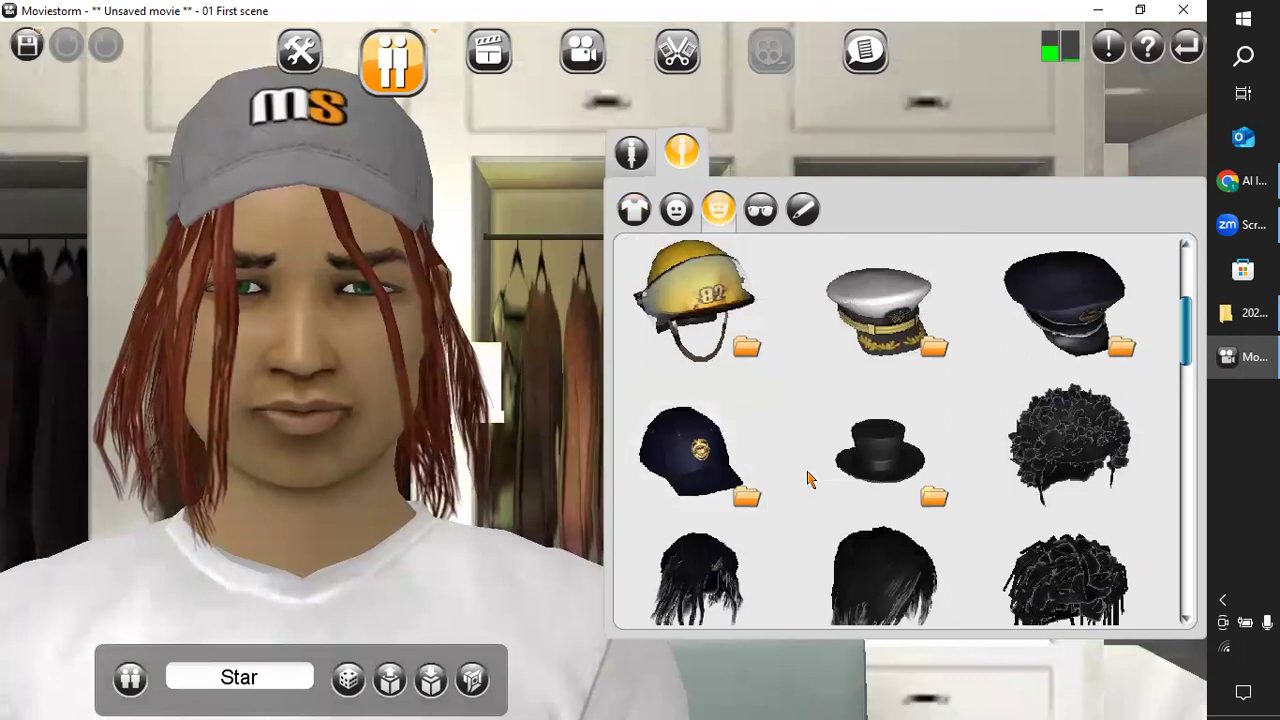
scroll(806, 480, "down", 2)
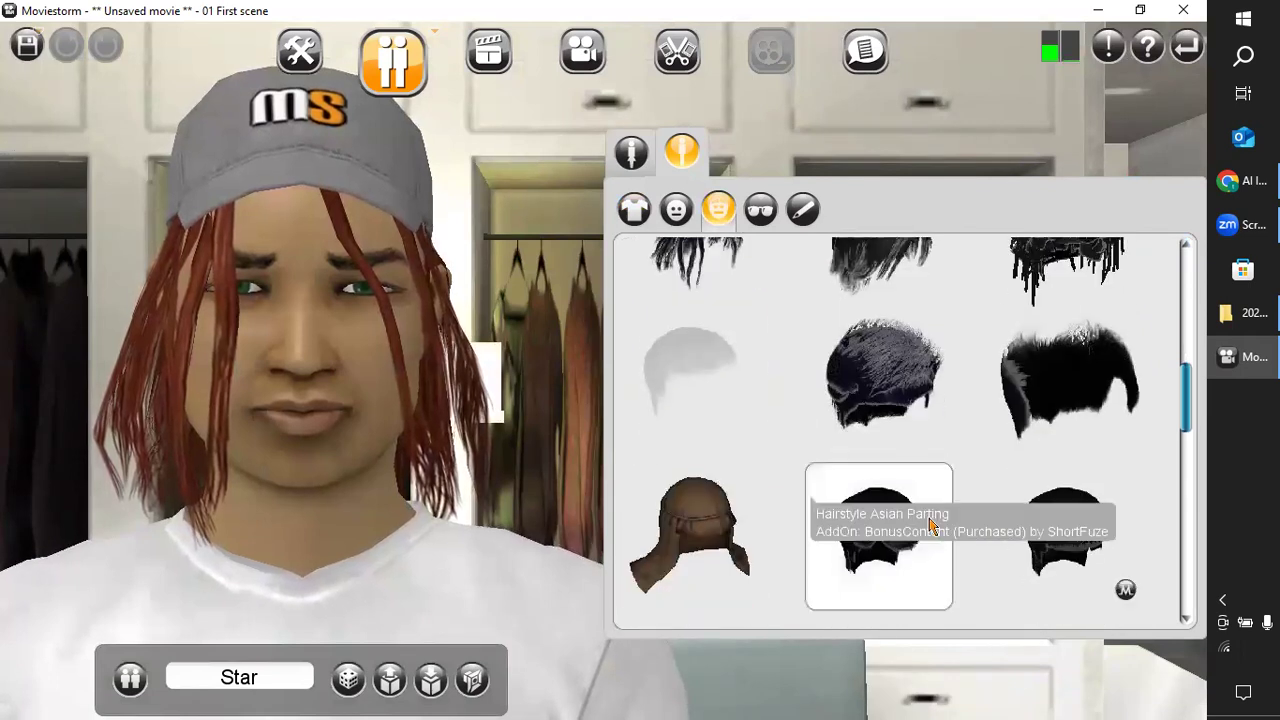
left_click(868, 537)
Try the short black hairstyle with a straight fringe on Star, and return to the Asian Parting.
left_click(1072, 530)
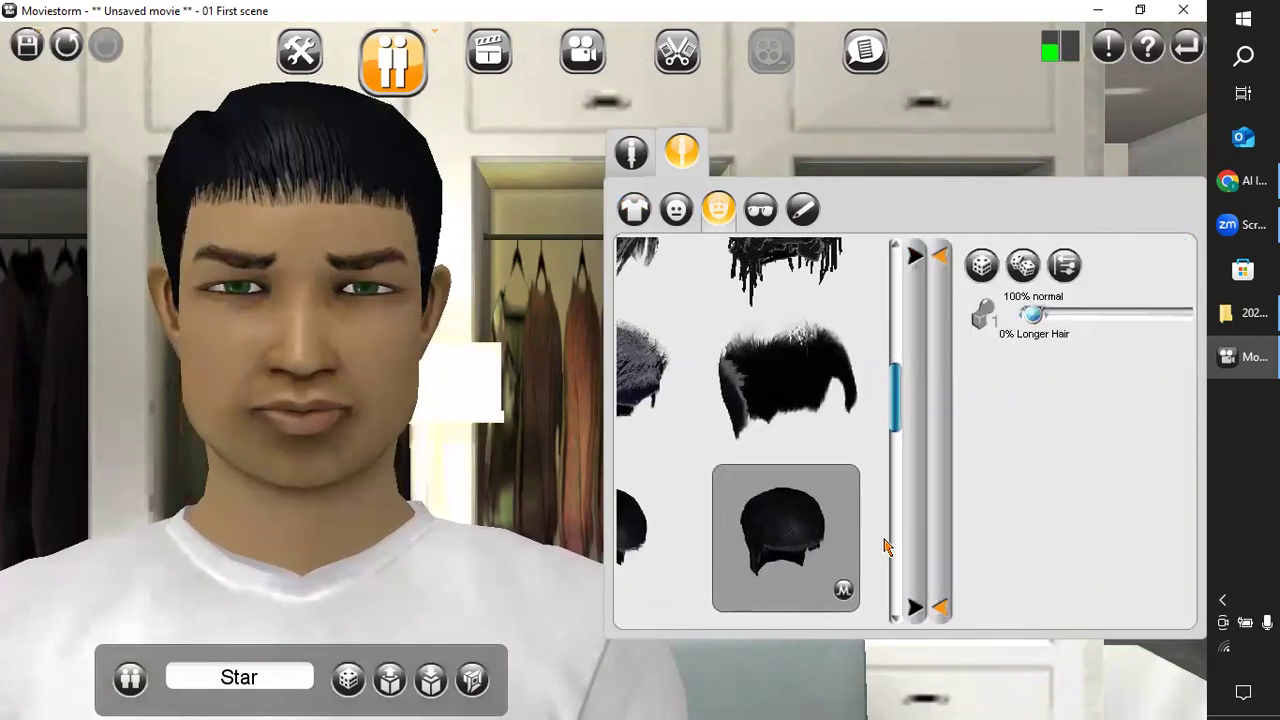
left_click(632, 259)
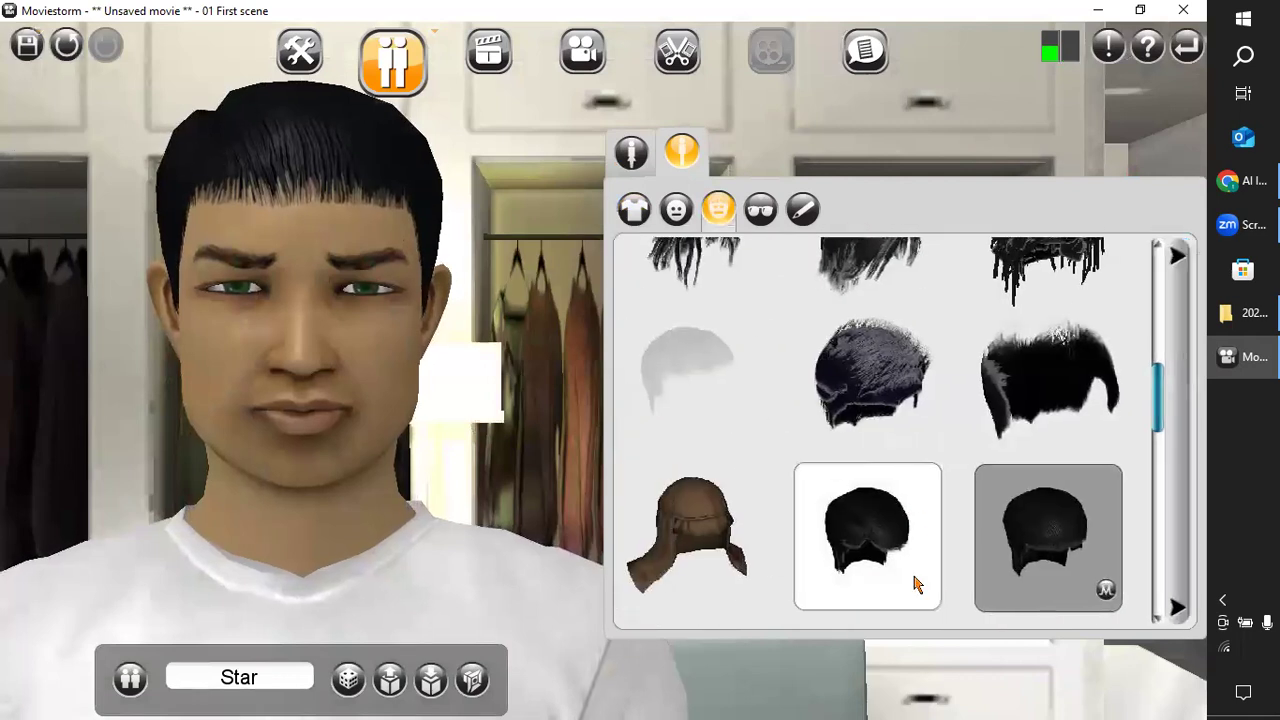
left_click(882, 540)
scroll(870, 540, "down", 4)
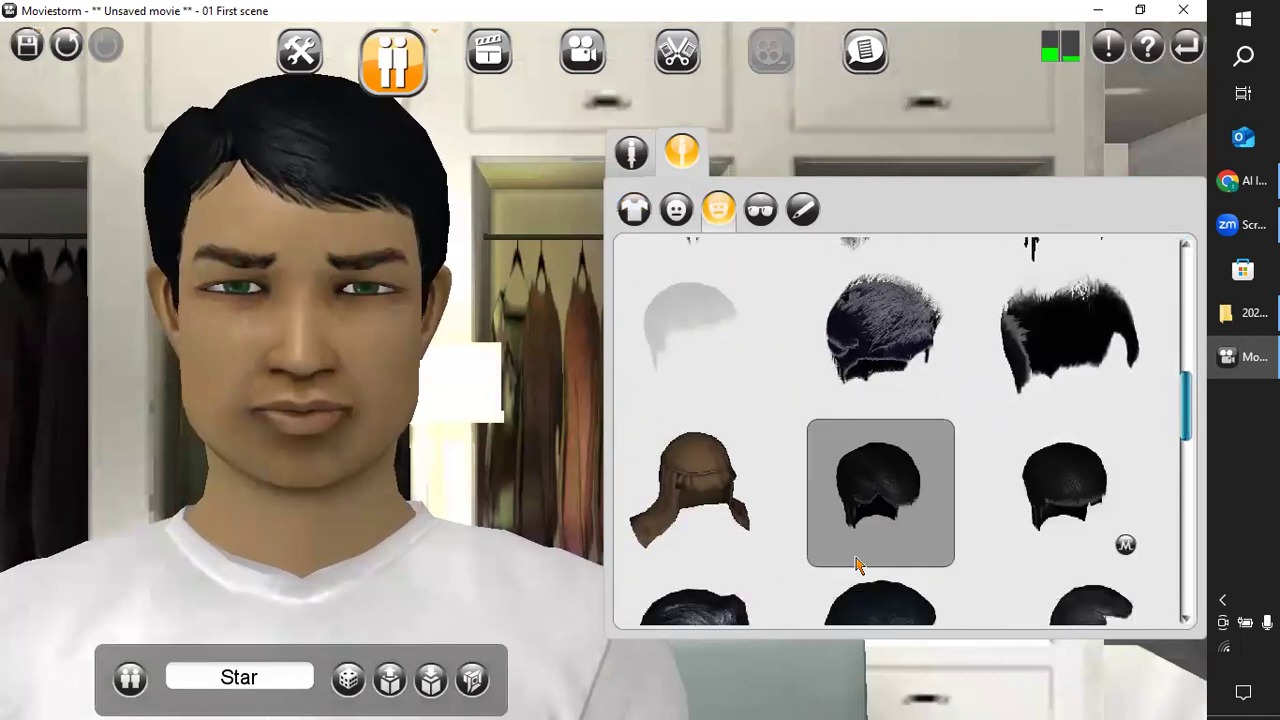
Compare the tall quiff, slicked-back and ponytail hairstyles on Star with the Asian Parting.
left_click(714, 514)
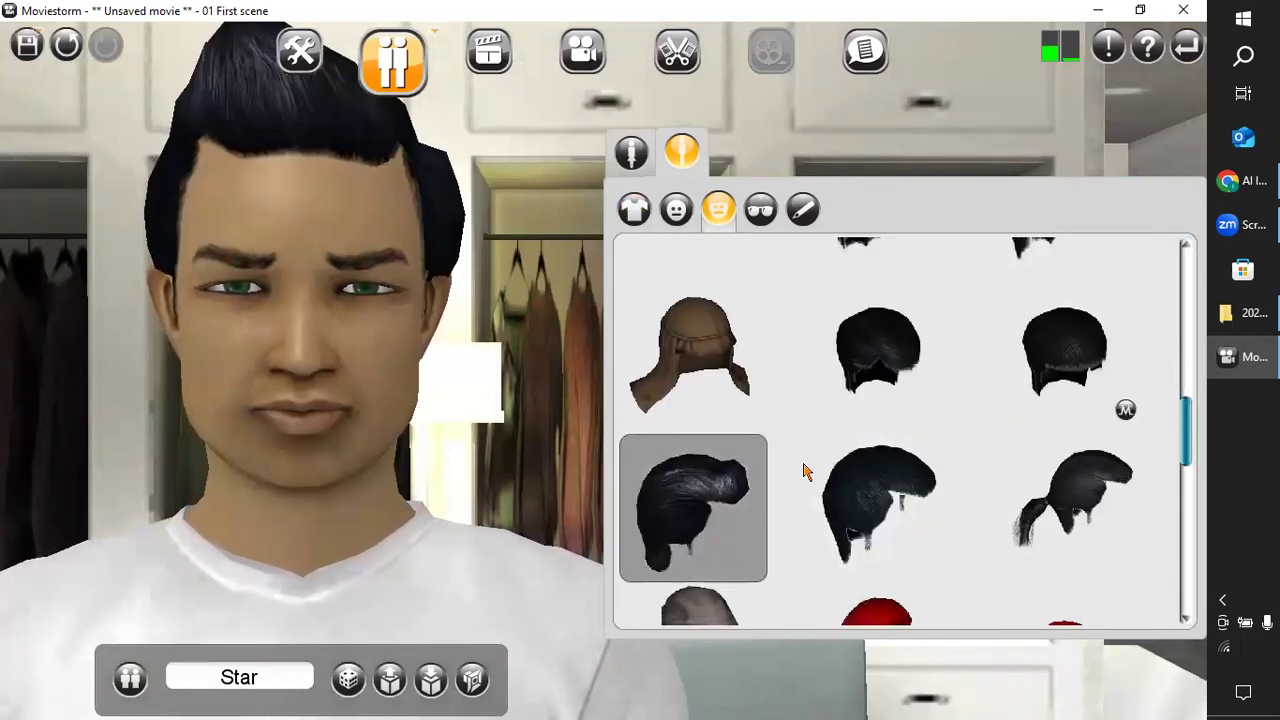
left_click(890, 360)
left_click(885, 505)
left_click(1070, 500)
left_click(880, 495)
left_click(880, 358)
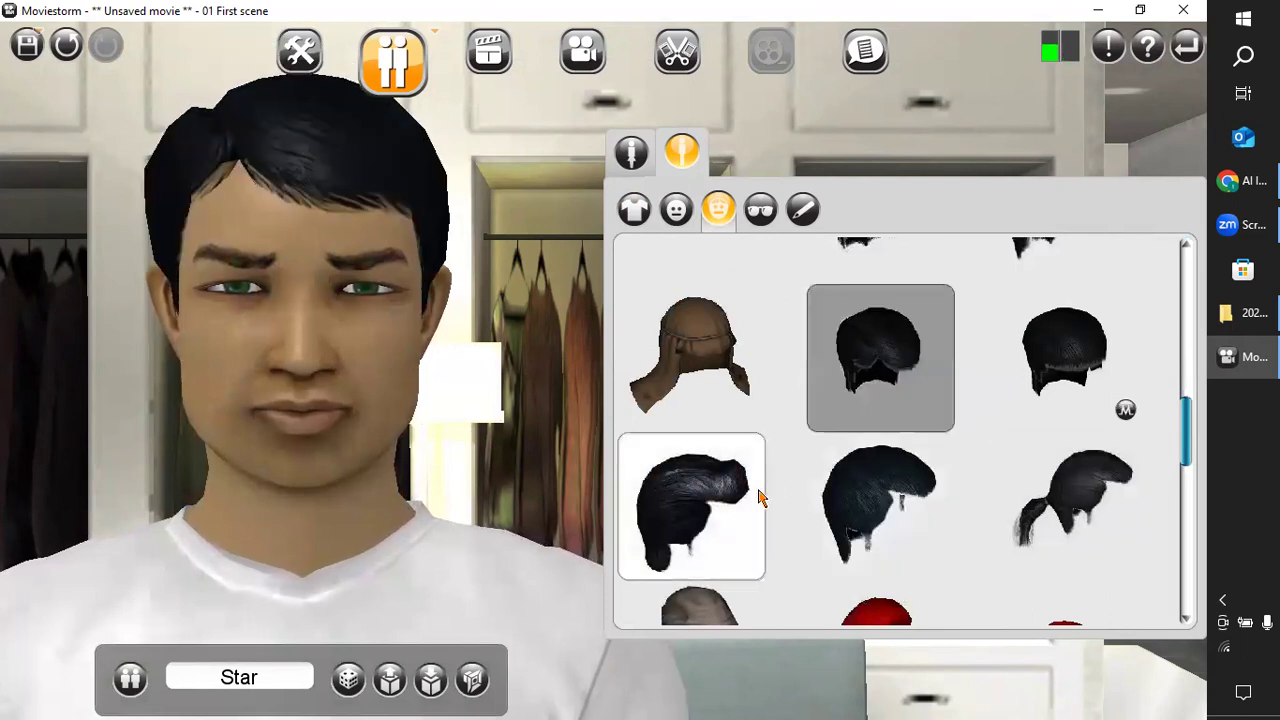
Retry the tall quiff and the straight-fringe hairstyle on Star, and return to the Asian Parting.
left_click(745, 512)
double_click(1035, 390)
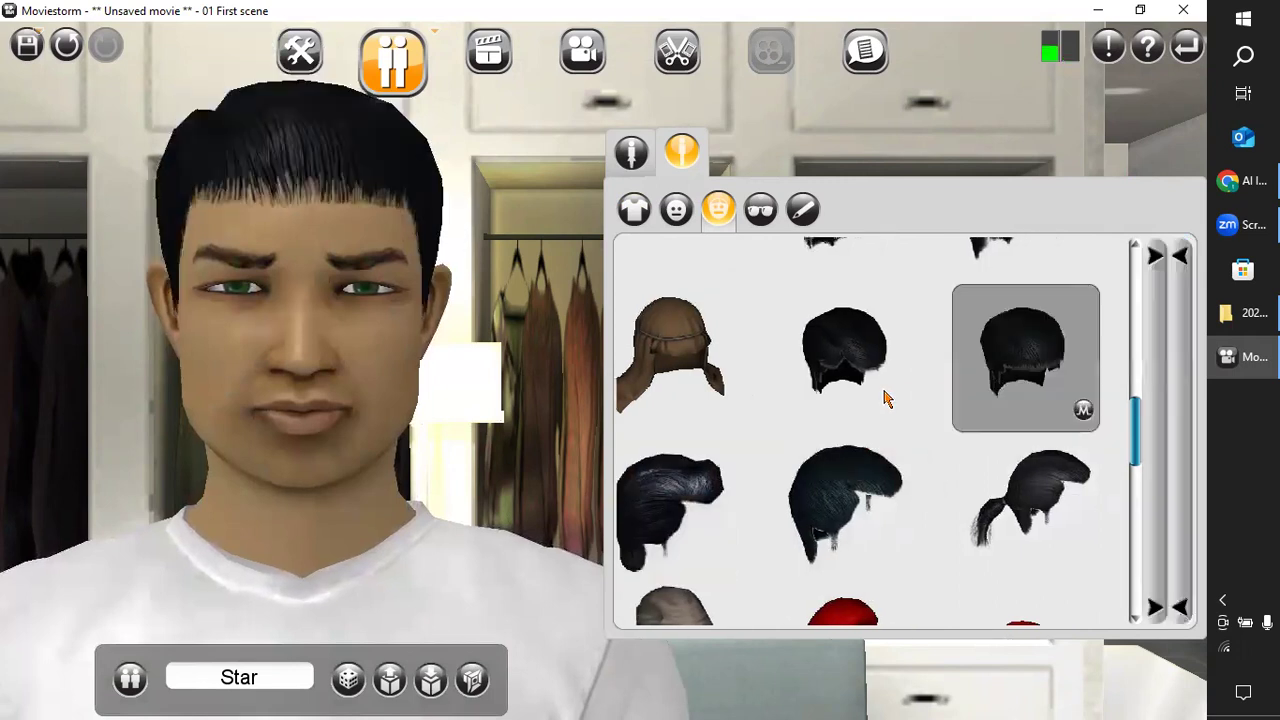
left_click(630, 258)
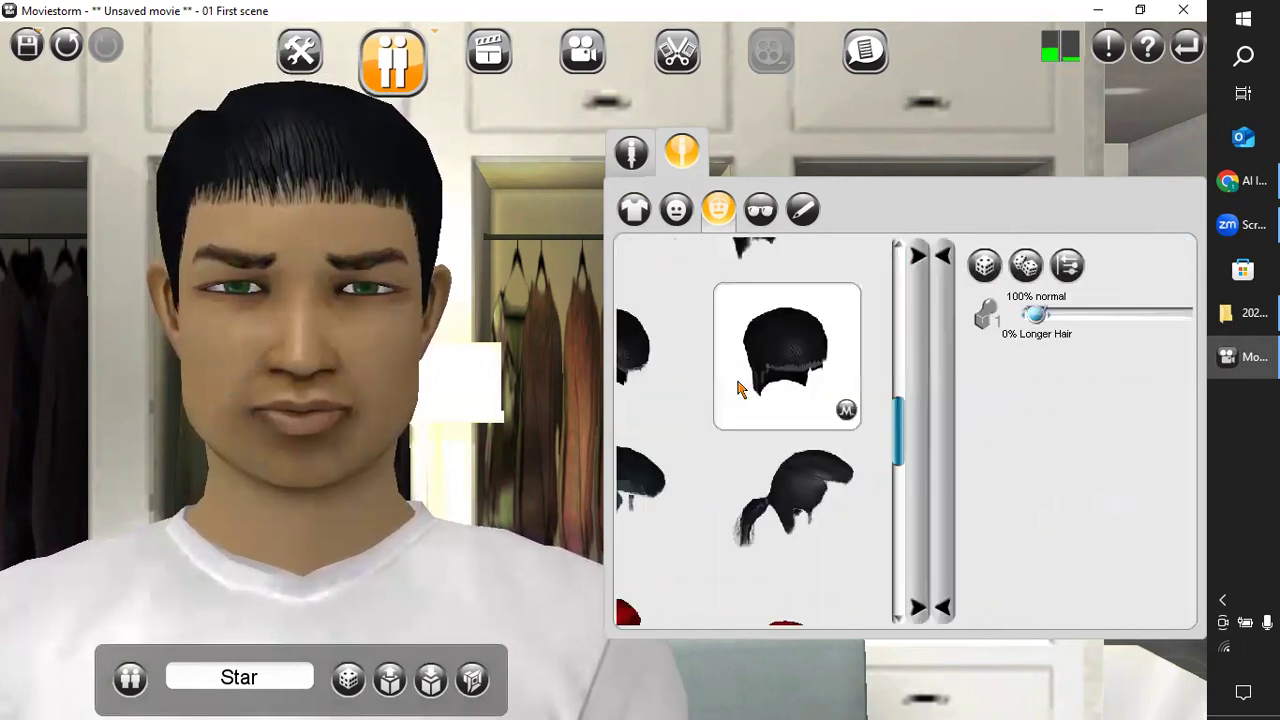
left_click(888, 396)
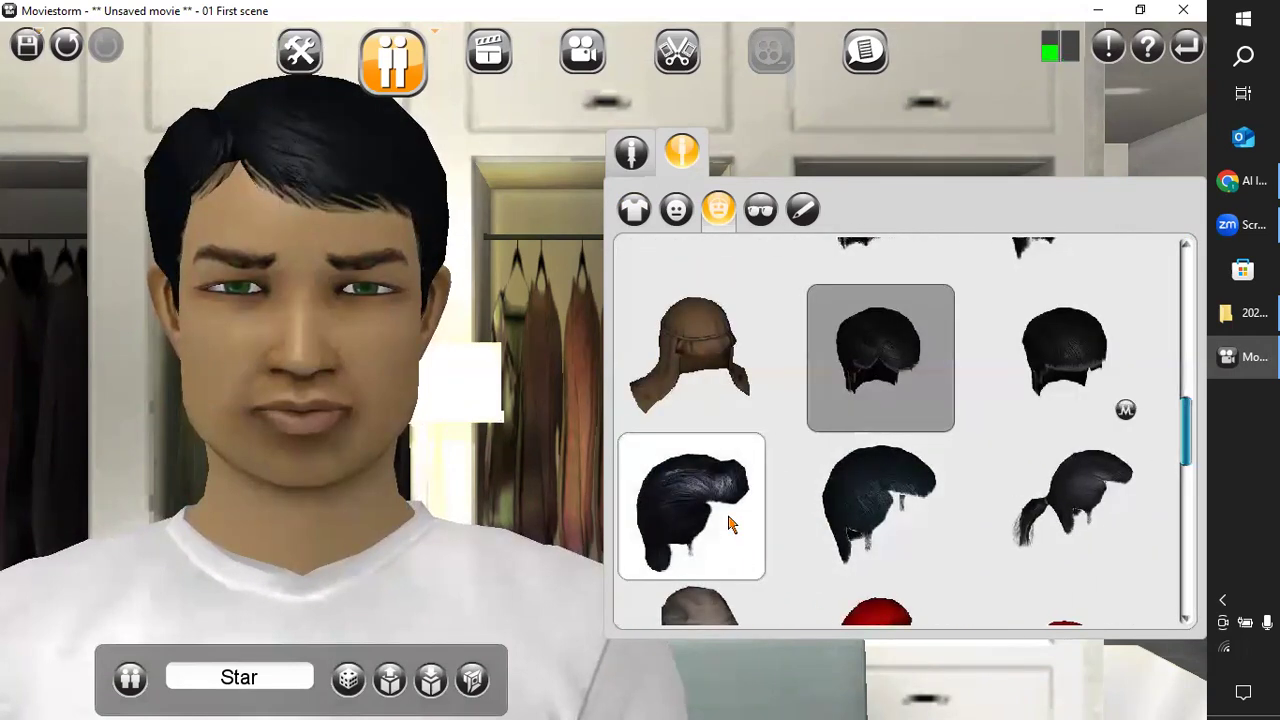
Try the tall quiff, beanie and slicked-back hairstyles again and settle on the Asian Parting for Star.
left_click(731, 524)
scroll(731, 510, "down", 4)
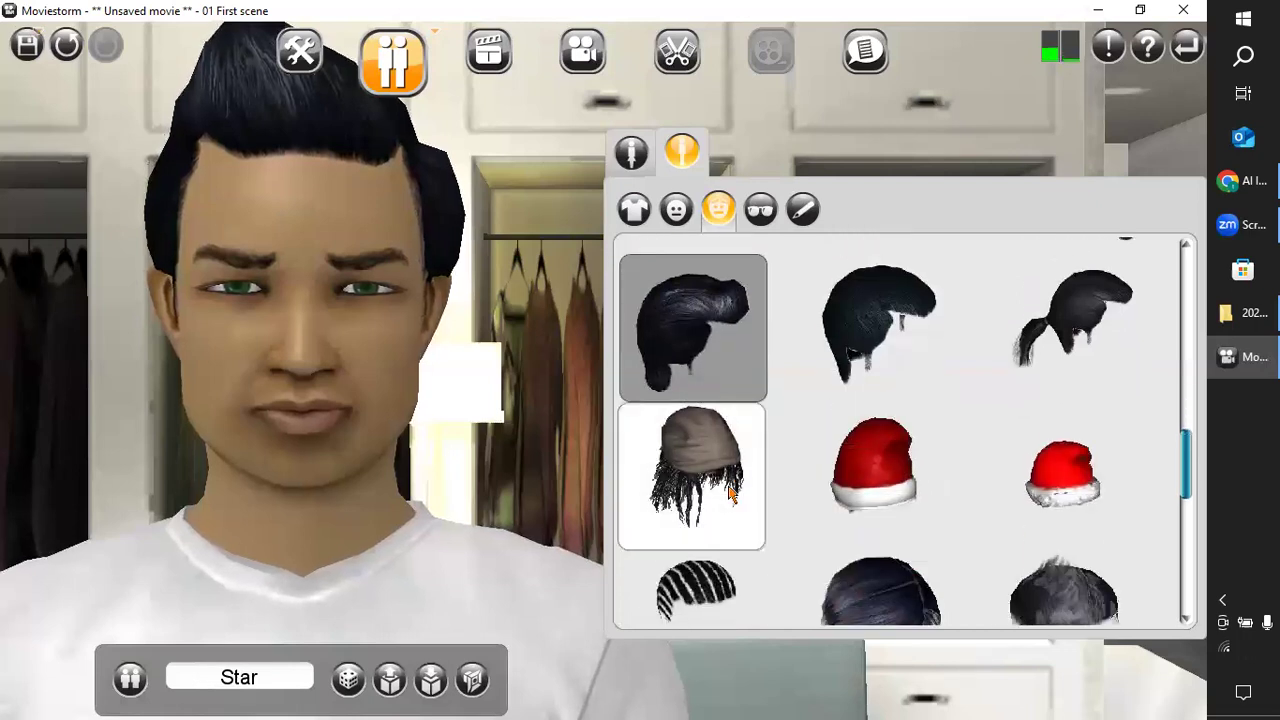
left_click(731, 492)
left_click(750, 318)
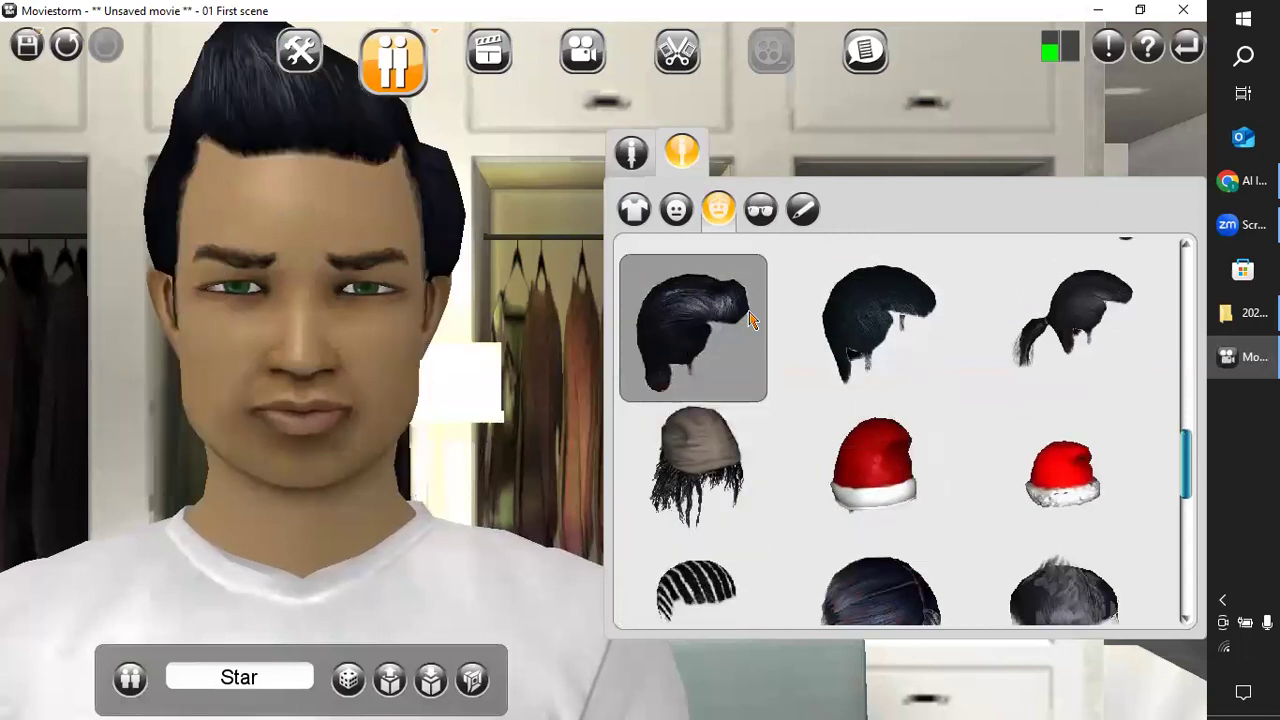
left_click(910, 355)
scroll(852, 367, "up", 1)
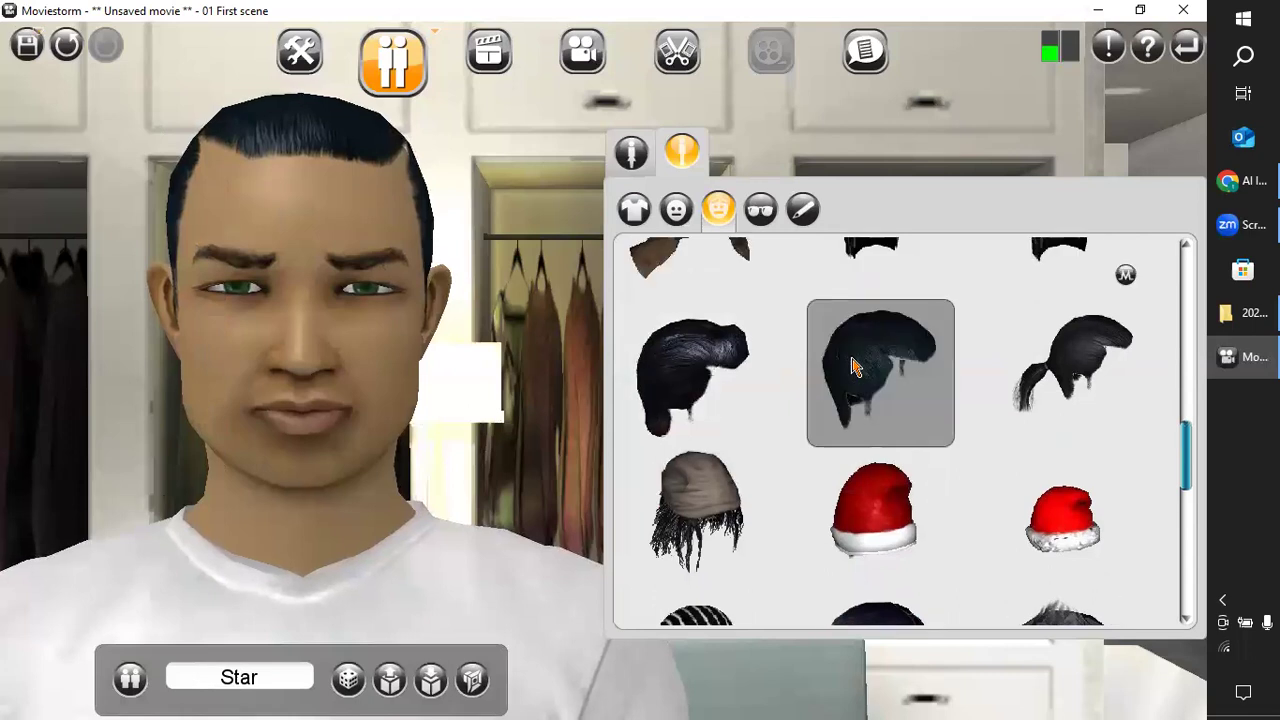
scroll(852, 367, "up", 1)
left_click(876, 341)
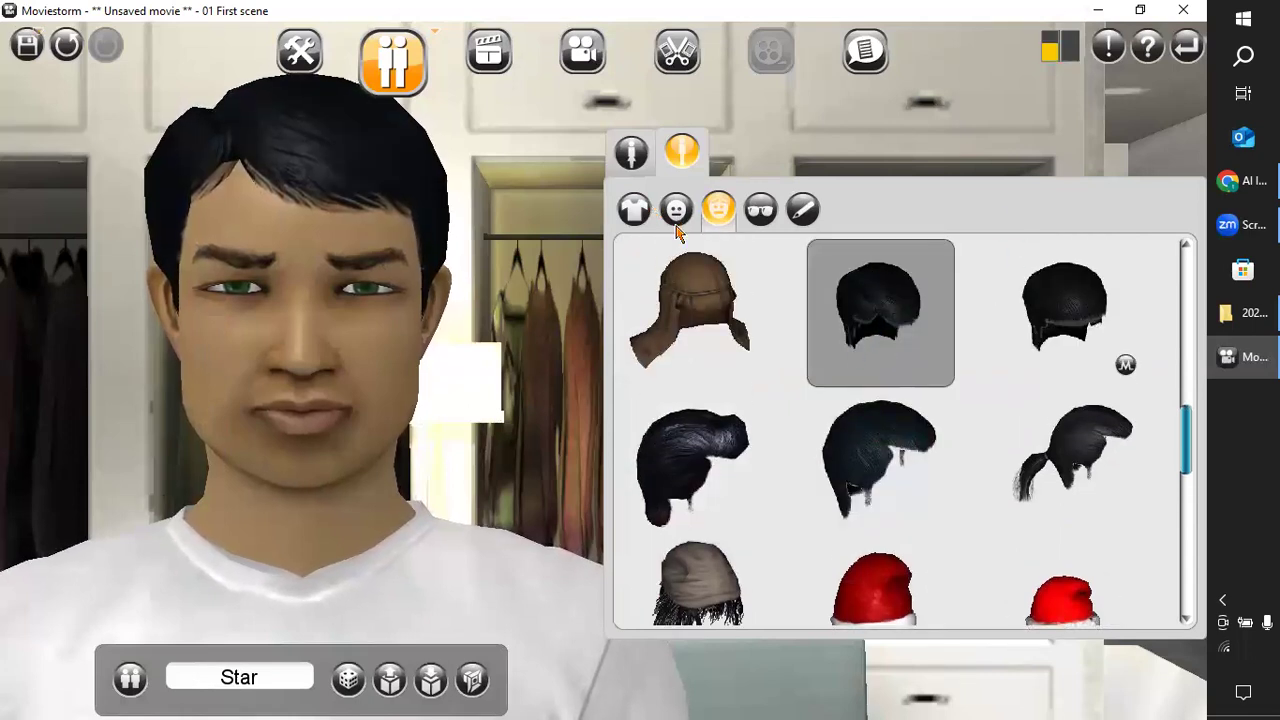
Browse the clothing collection and dress Star in the Policeman_Type_1 outfit with the light blue shirt and black trousers.
left_click(632, 209)
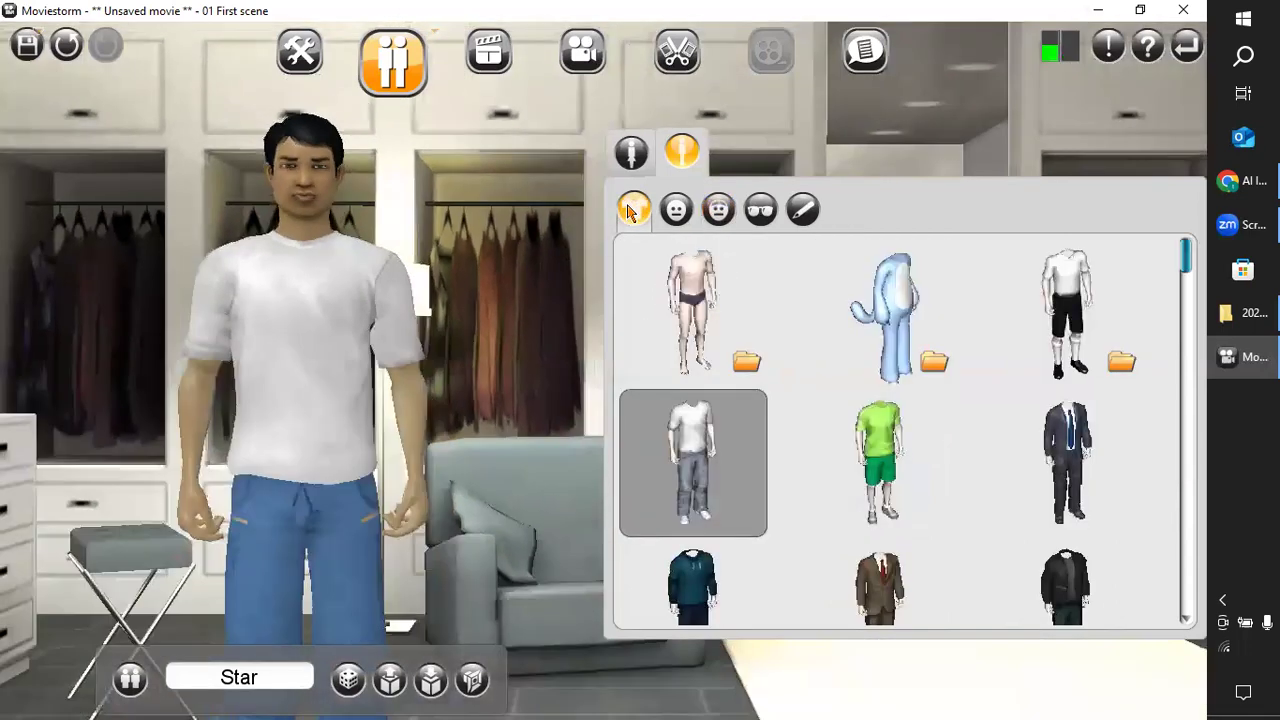
scroll(800, 450, "down", 1)
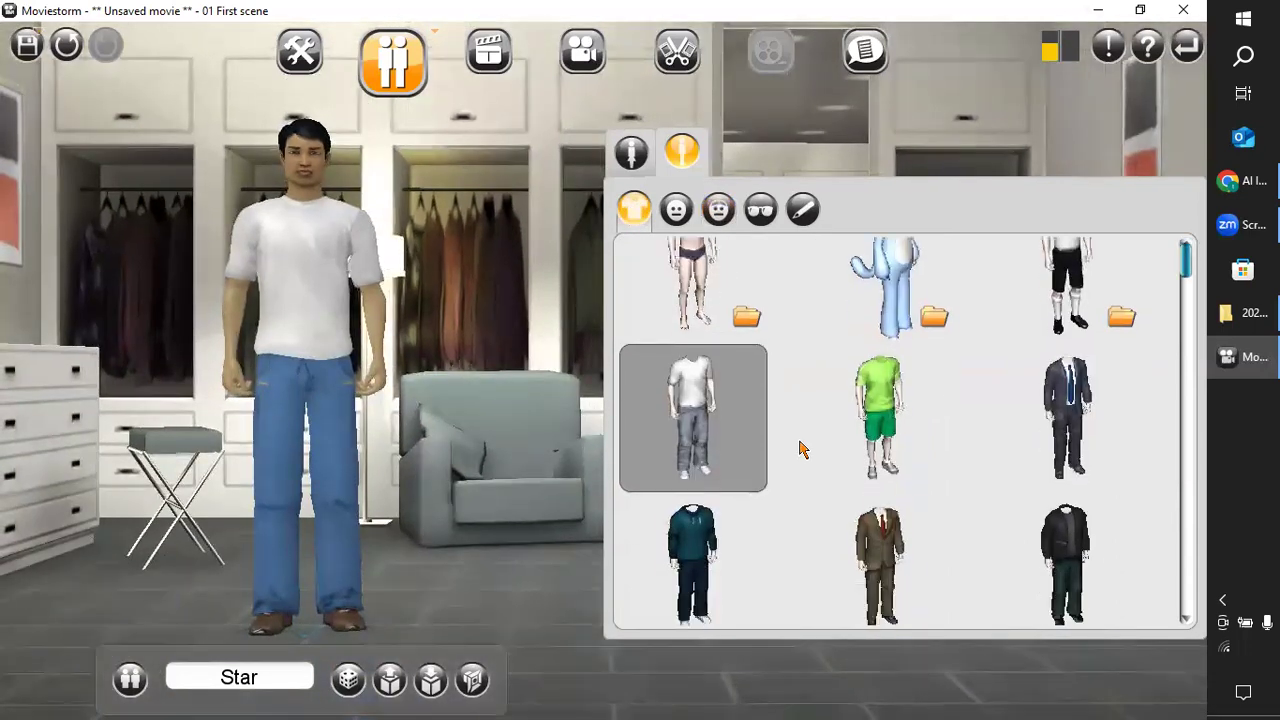
scroll(800, 450, "down", 3)
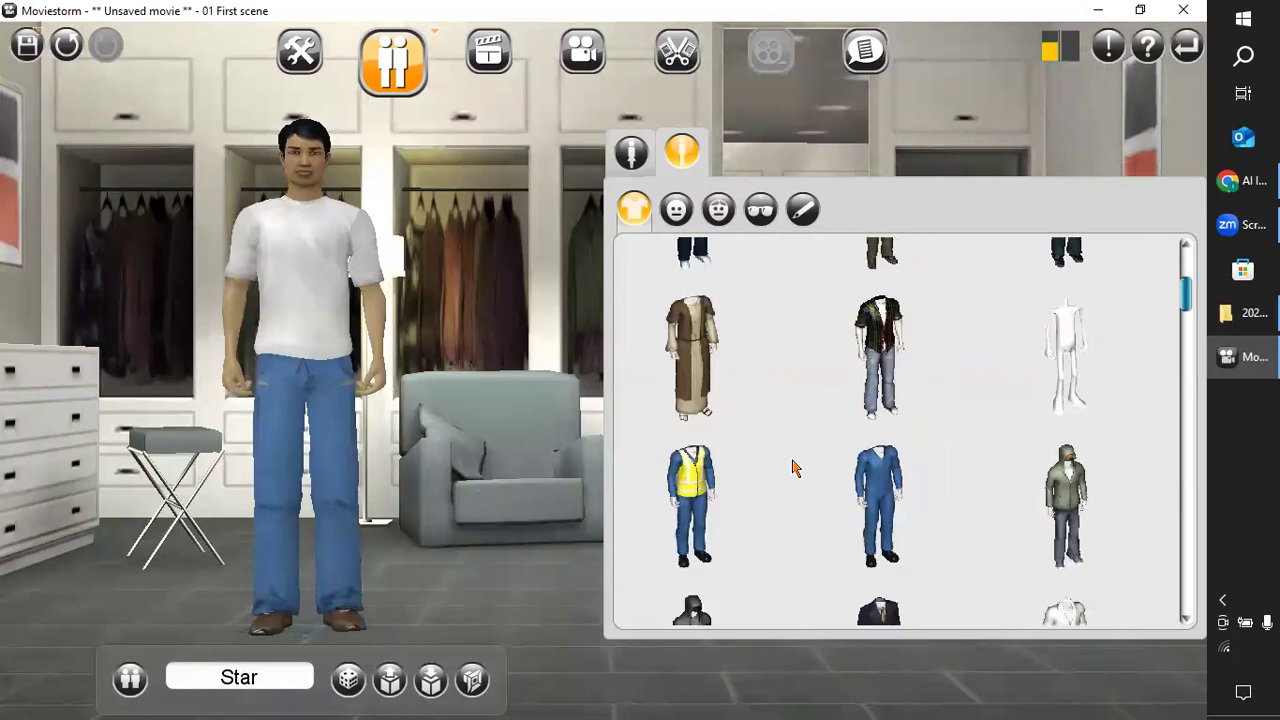
scroll(790, 450, "up", 3)
scroll(781, 412, "down", 4)
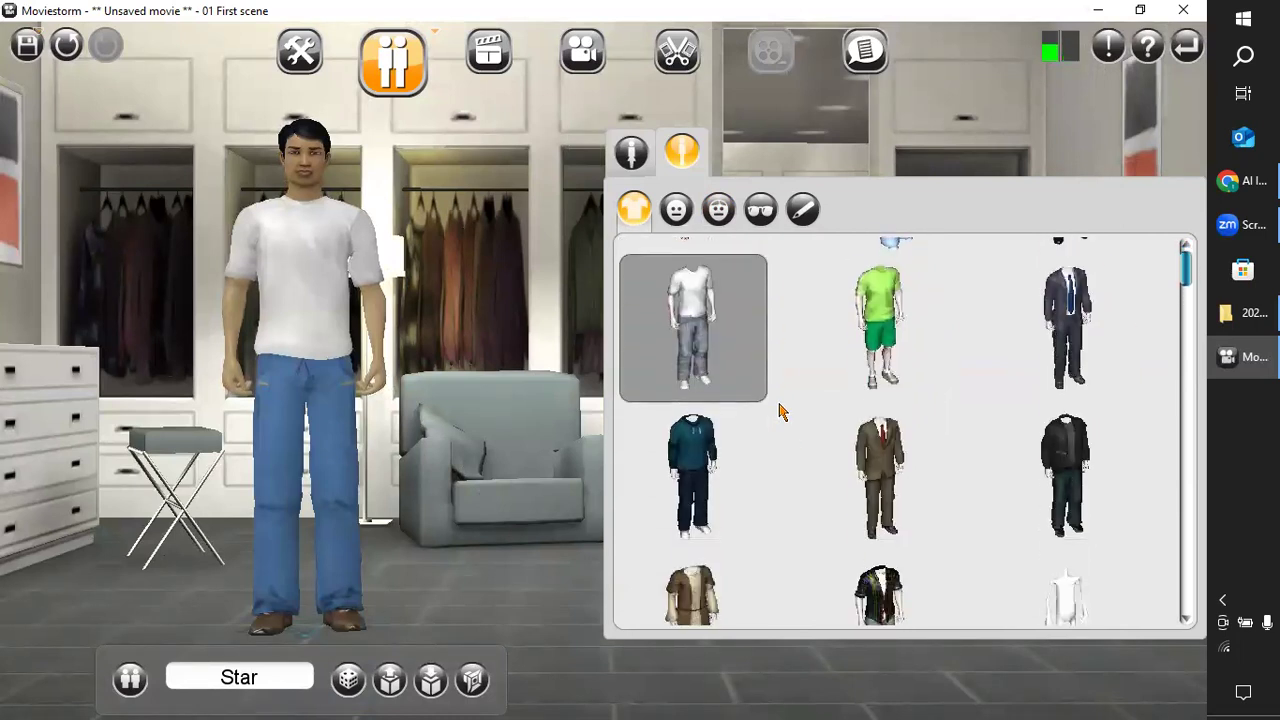
scroll(781, 412, "down", 1)
scroll(789, 466, "down", 4)
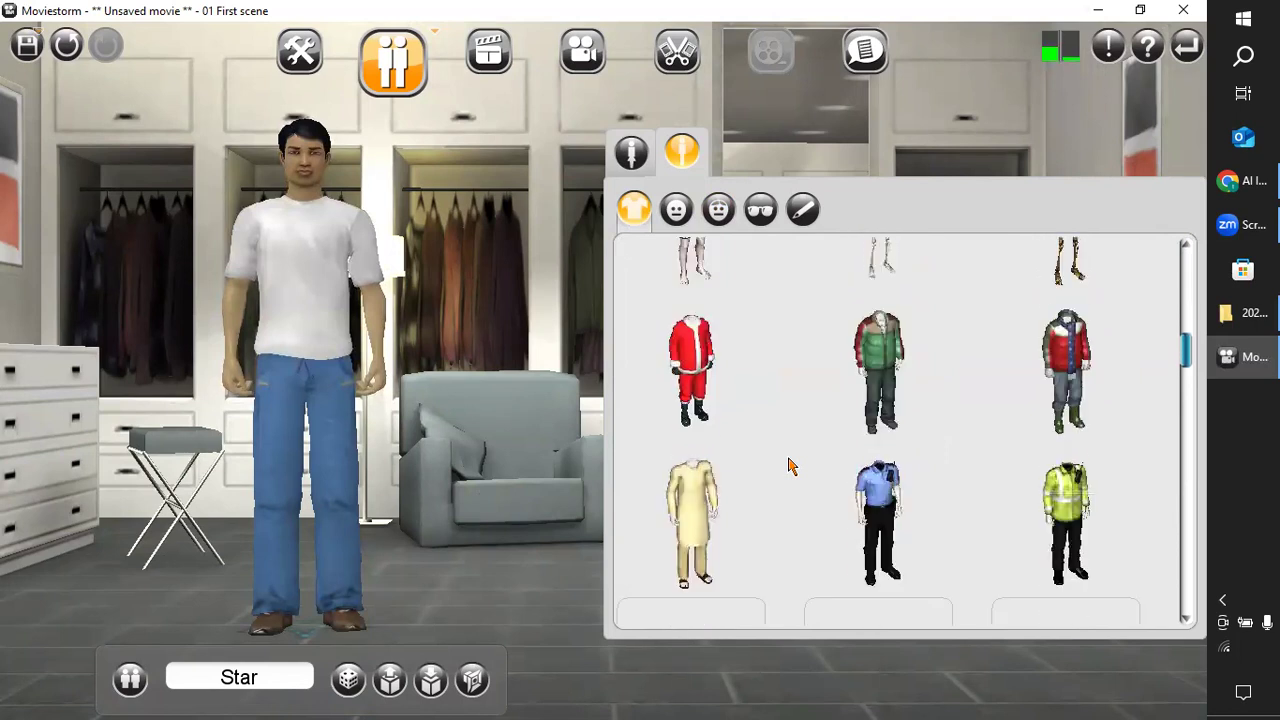
scroll(789, 465, "down", 1)
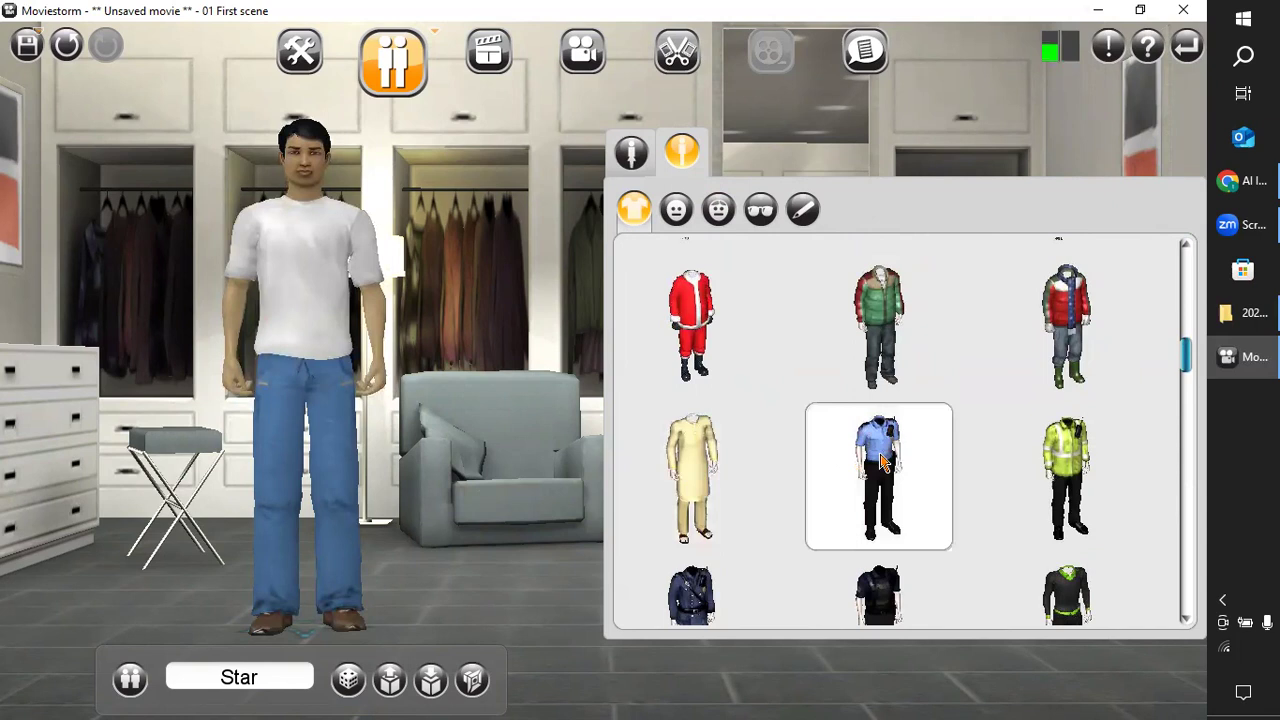
scroll(880, 458, "down", 2)
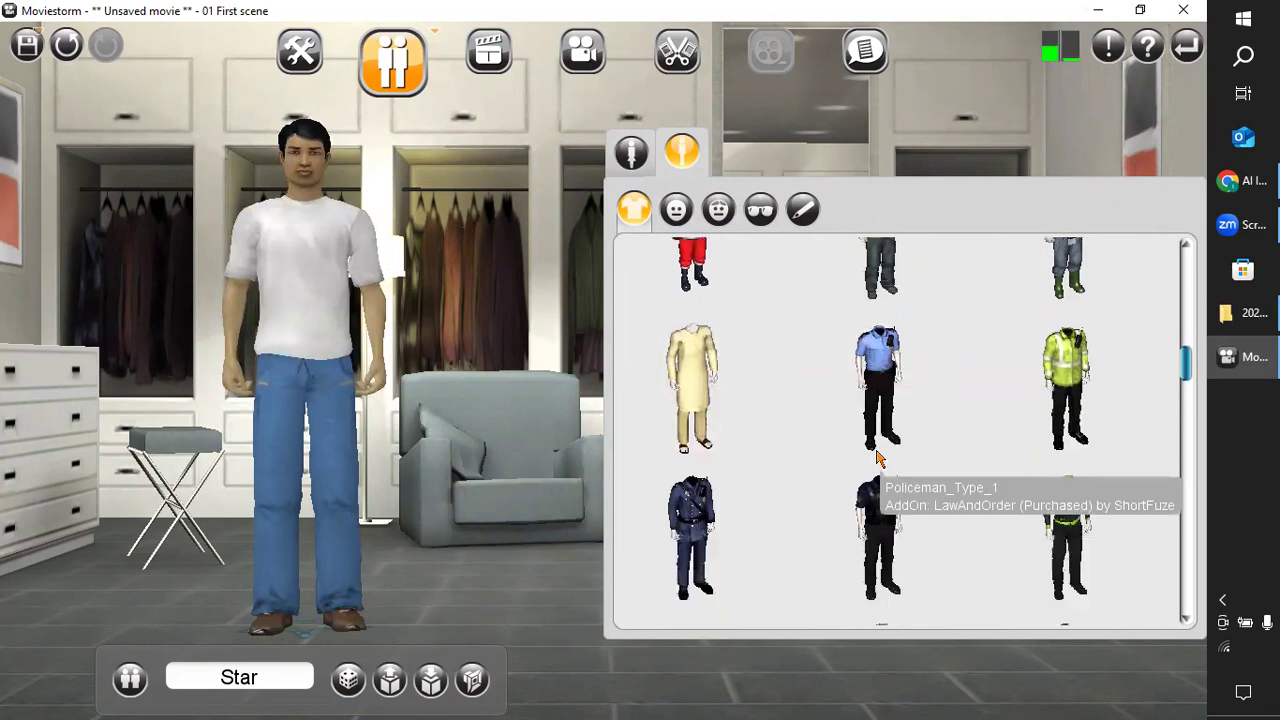
left_click(876, 381)
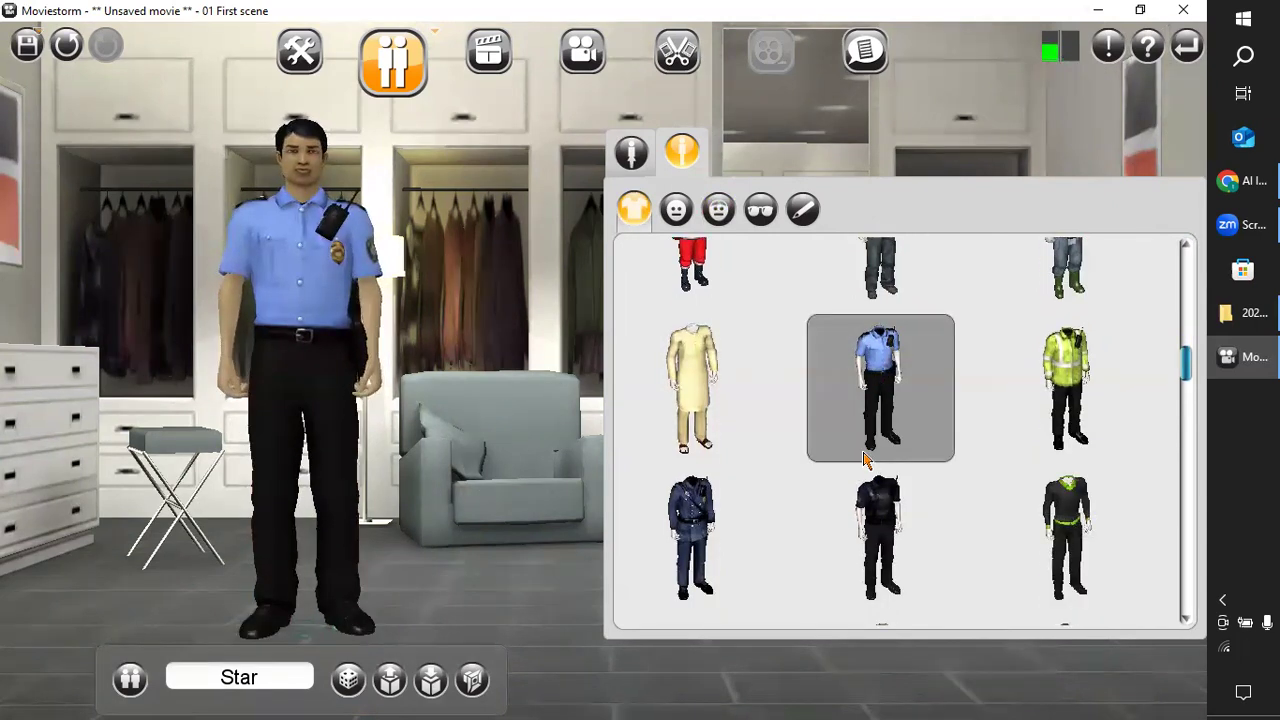
scroll(840, 425, "up", 10)
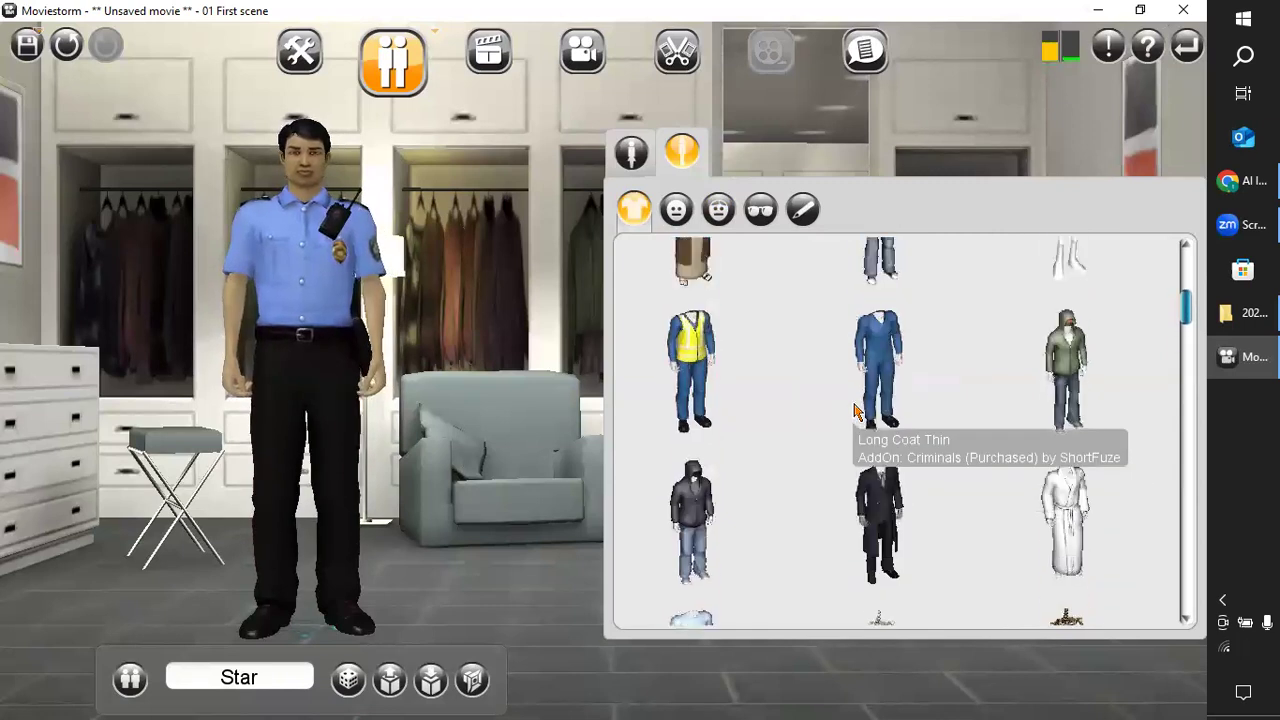
Dress Star in the white T-shirt and jeans outfit, try red and black on the T-shirt, and return it to white.
scroll(855, 408, "up", 5)
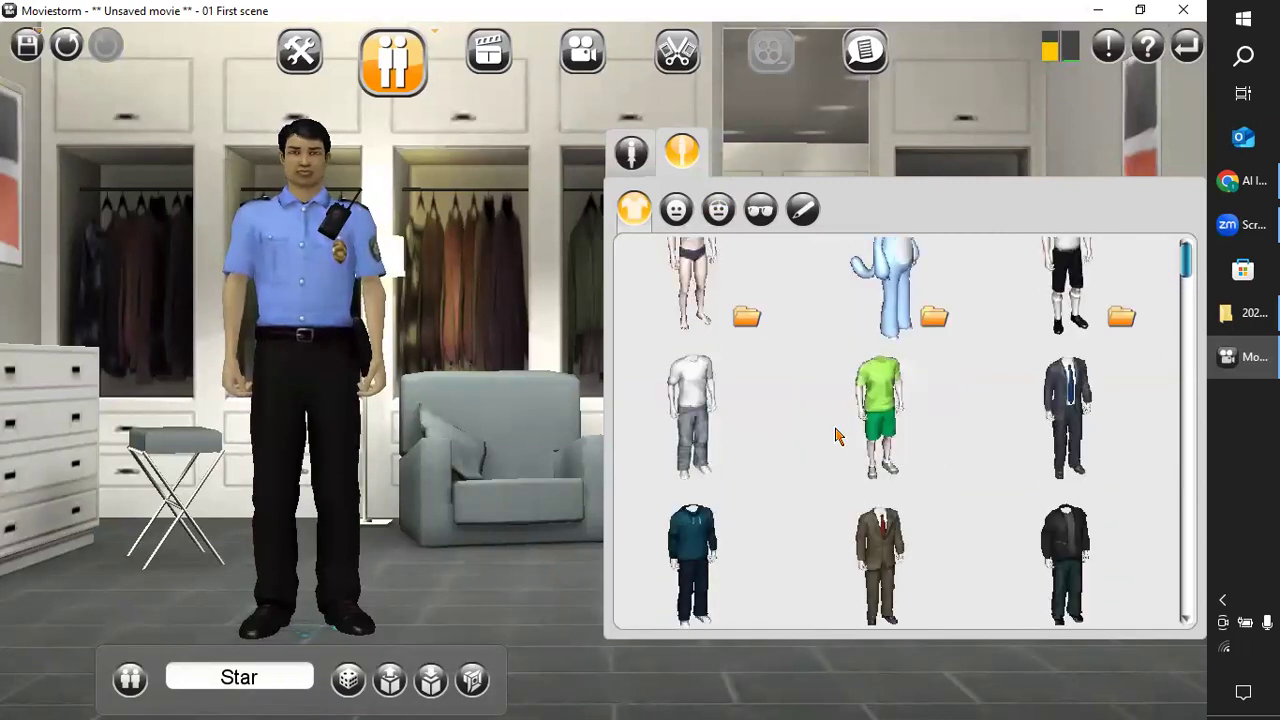
left_click(706, 421)
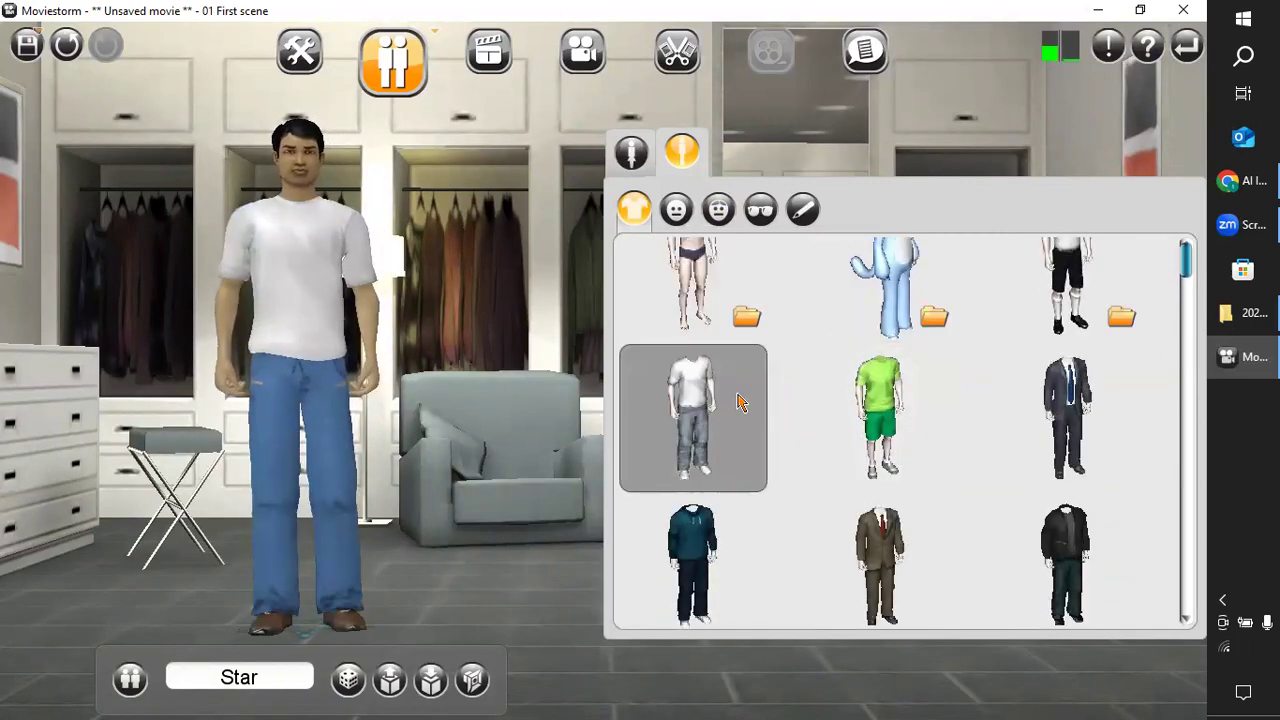
left_click(282, 284)
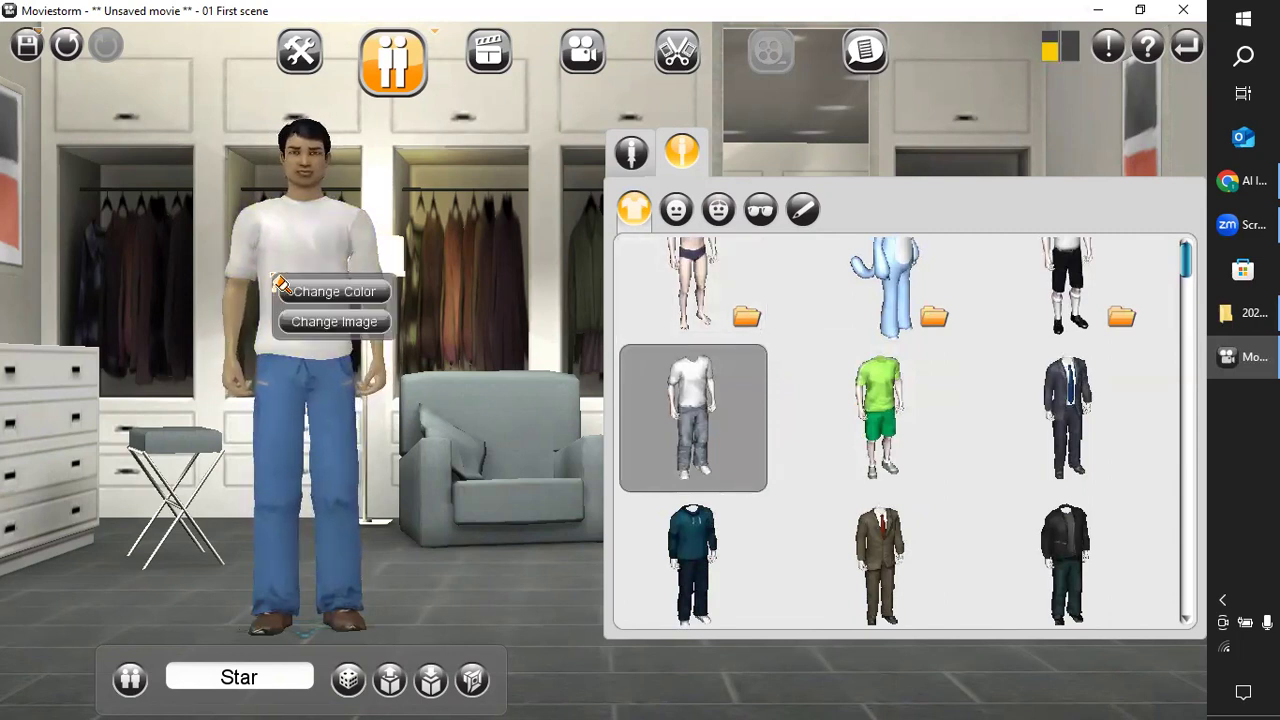
left_click(364, 300)
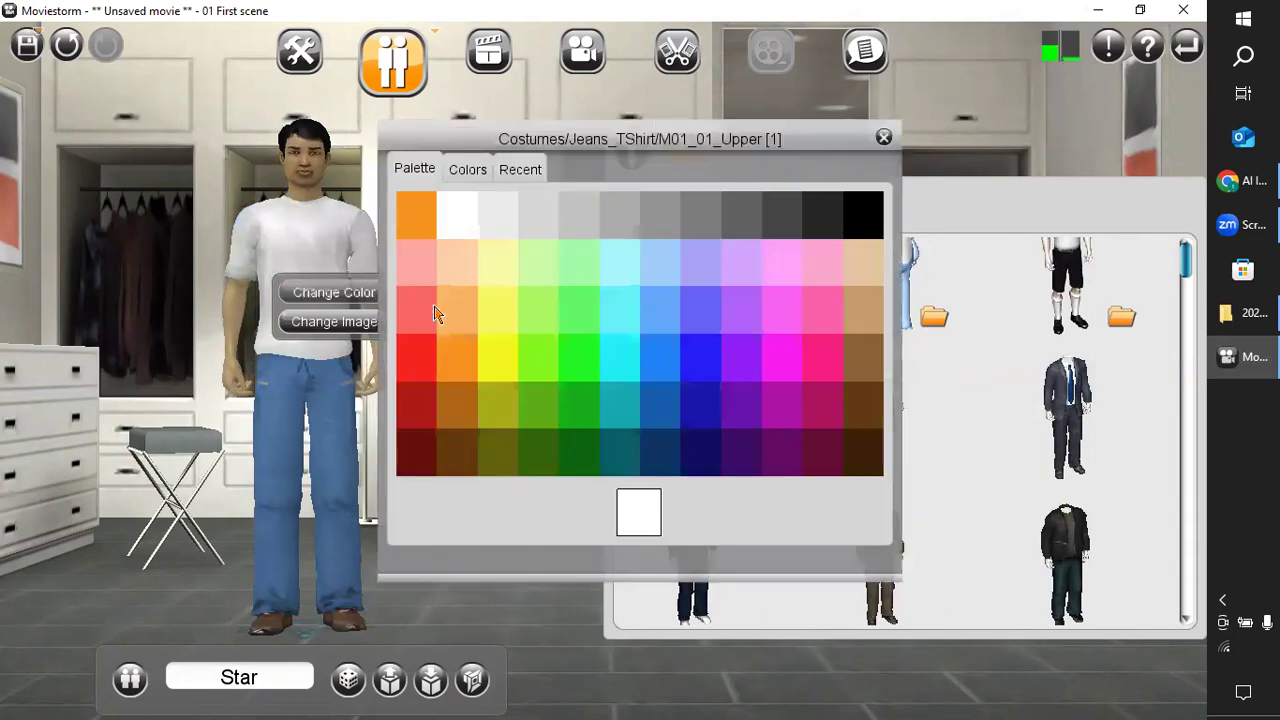
left_click(417, 358)
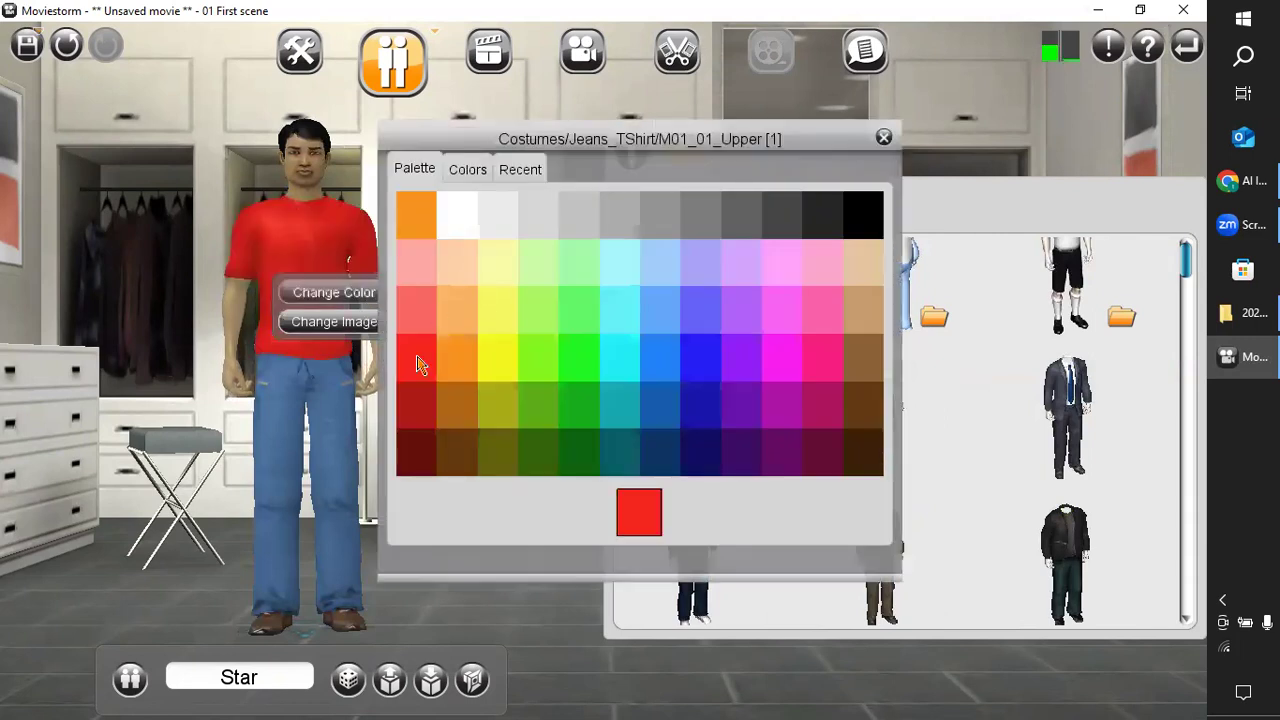
left_click(862, 218)
left_click(340, 324)
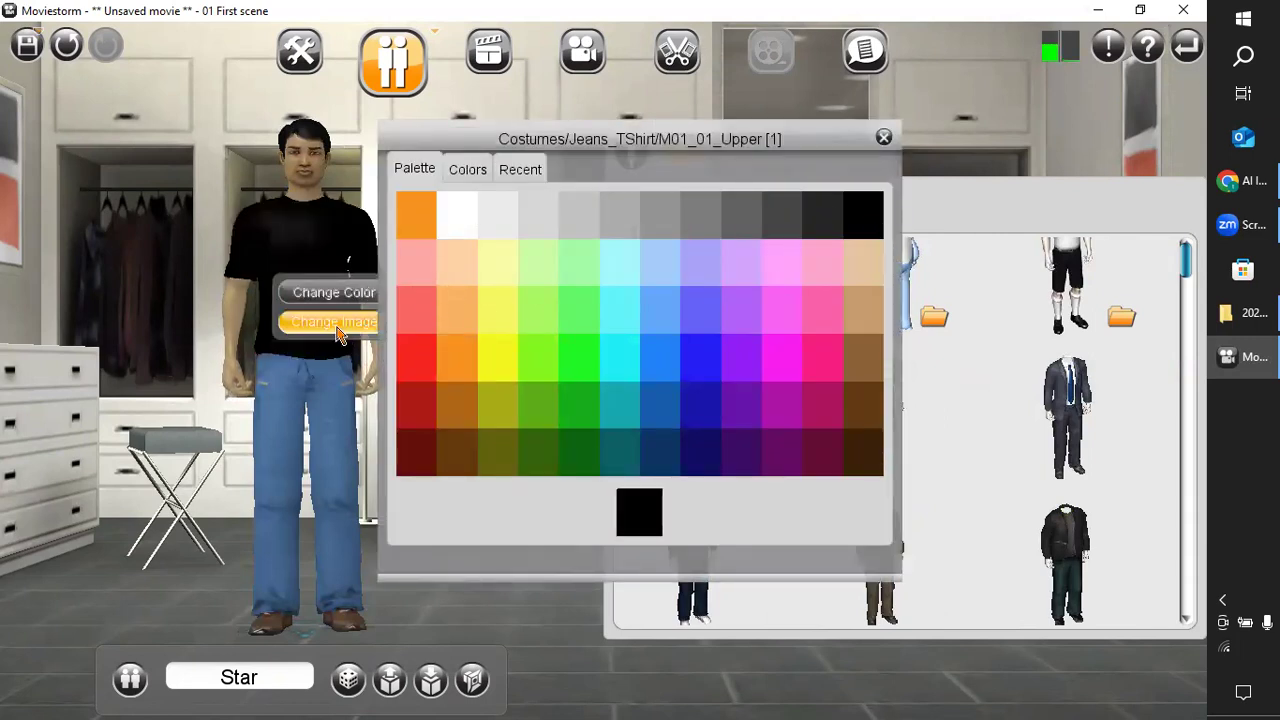
left_click(461, 226)
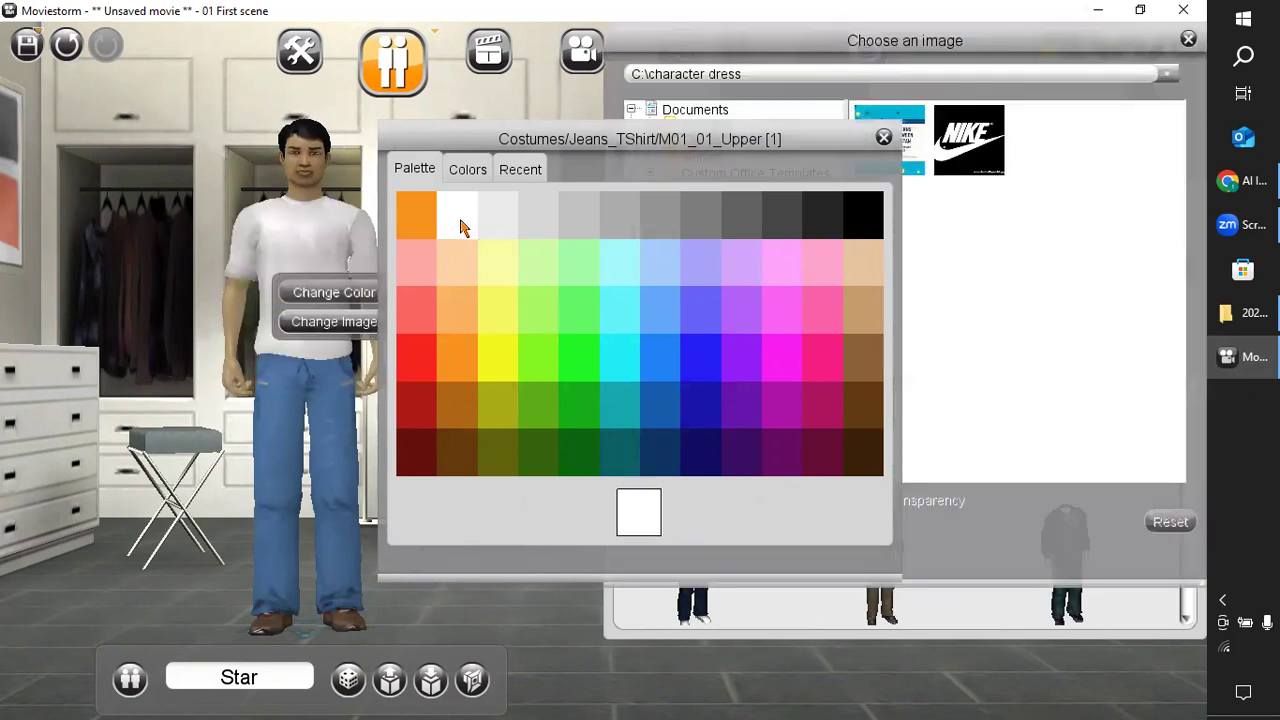
Apply the Nike logo image from C:\character dress to Star's T-shirt and shrink it.
left_click(950, 143)
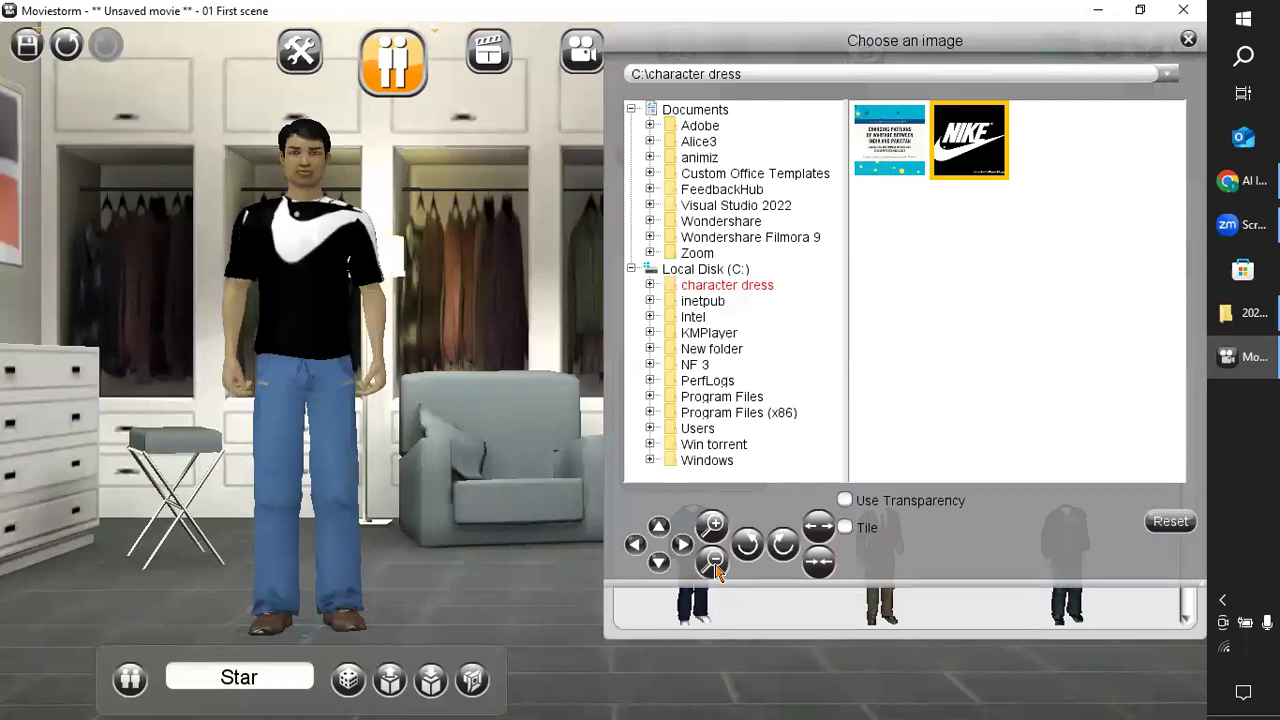
left_click(712, 562)
left_click(712, 562)
left_click(712, 562)
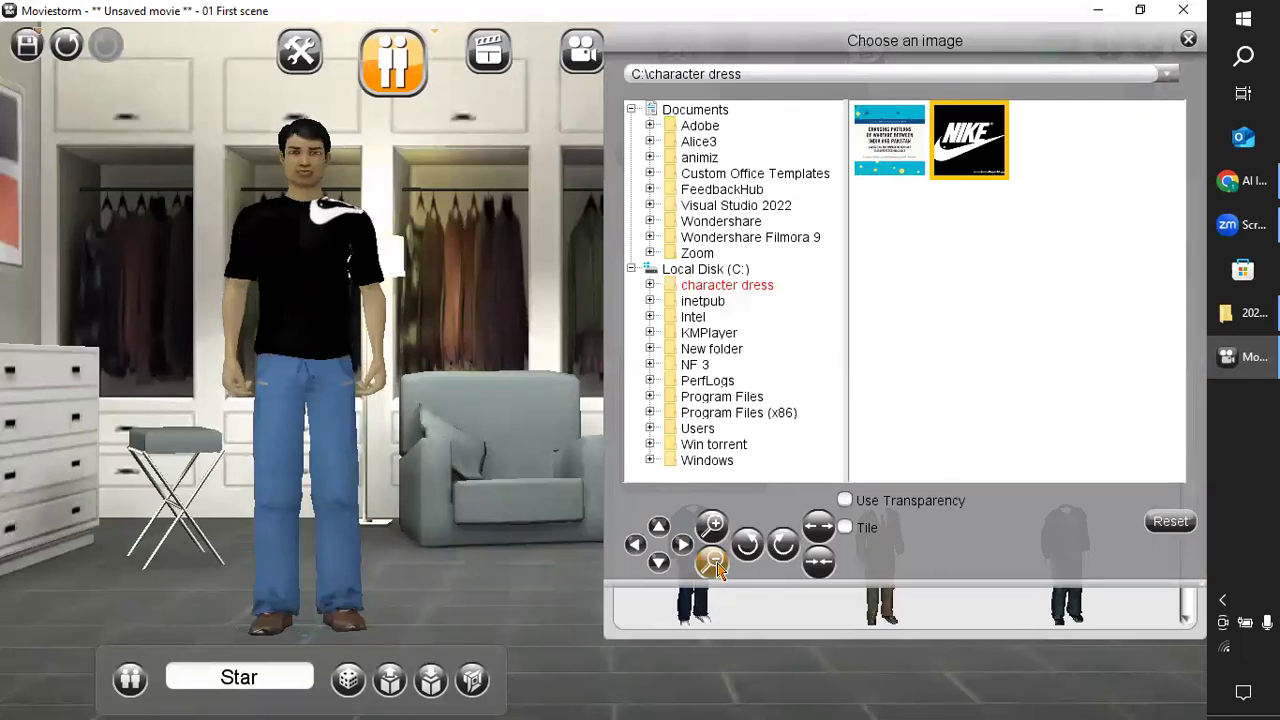
Move the Nike logo down and sideways from the shoulder to the middle of the T-shirt's front.
left_click(658, 563)
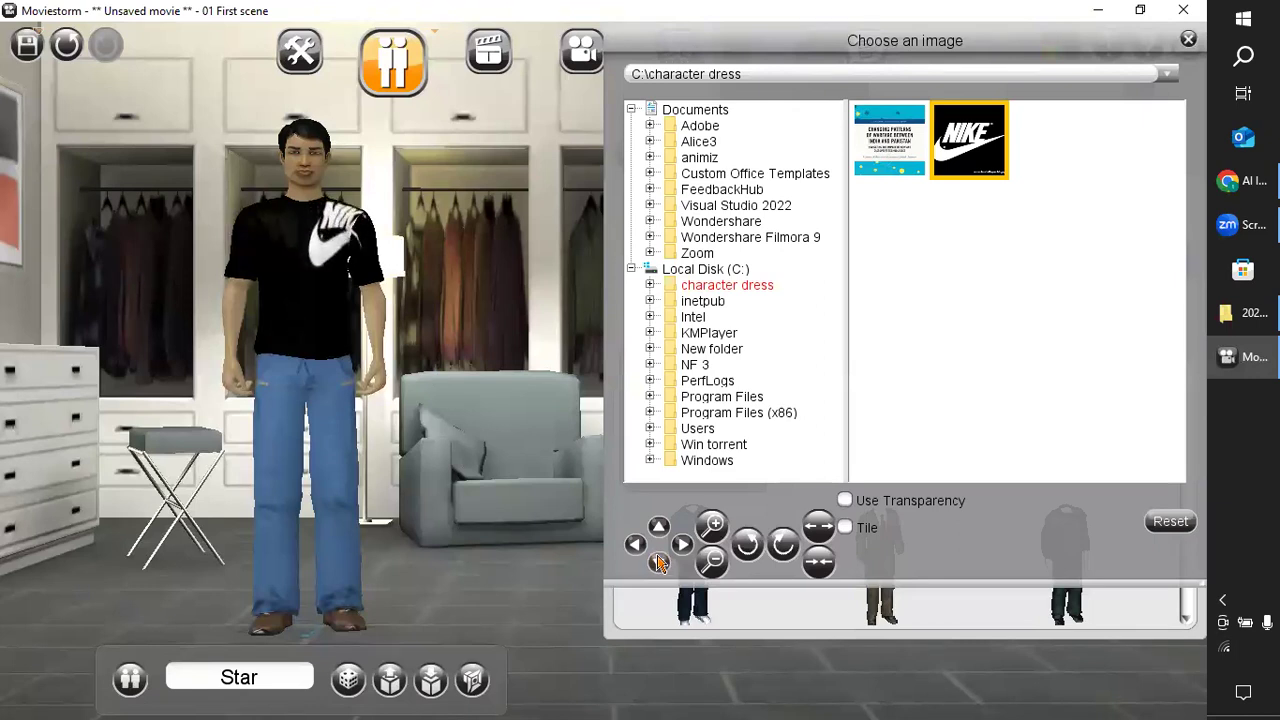
left_click(636, 544)
left_click(636, 544)
left_click(636, 544)
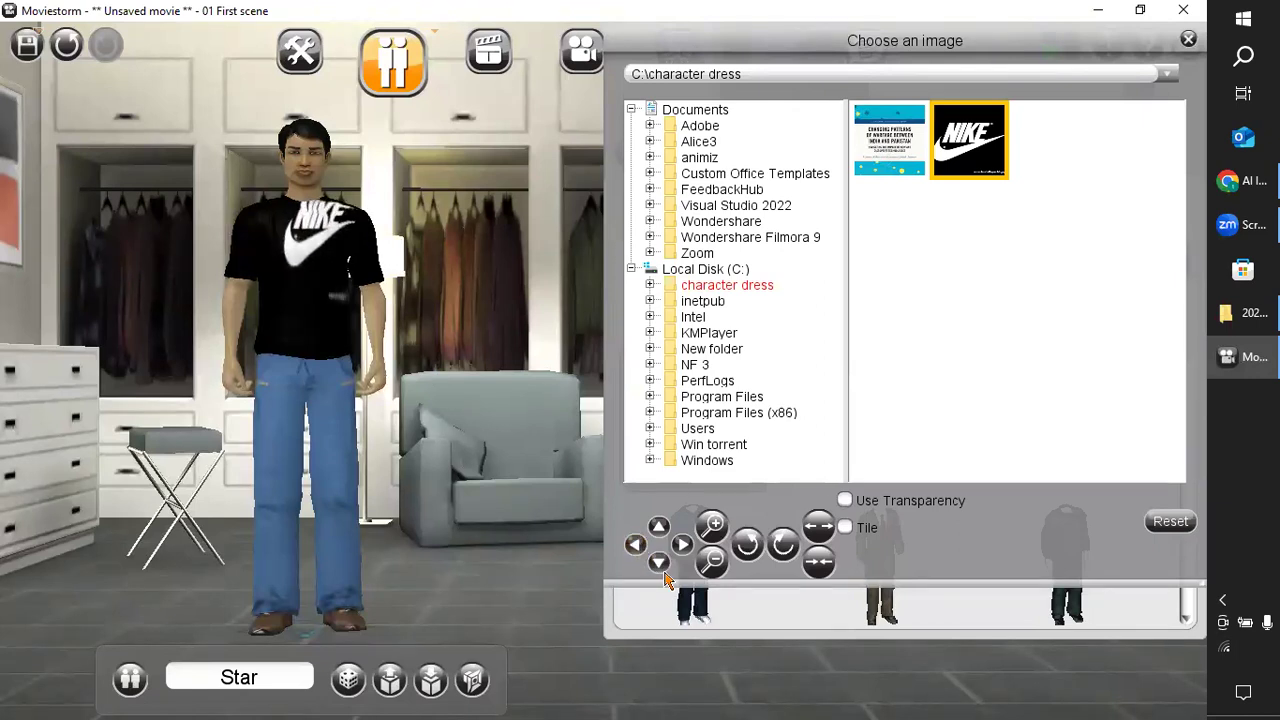
left_click(659, 563)
left_click(659, 563)
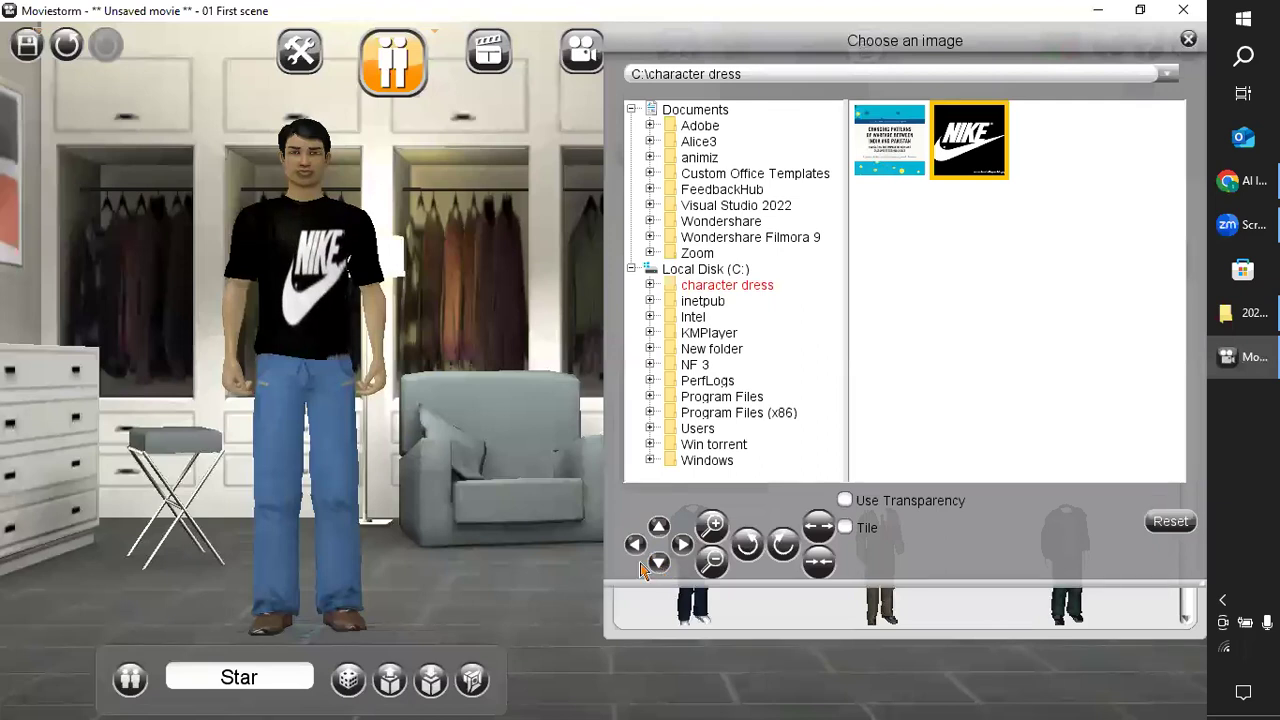
left_click(636, 544)
left_click(636, 544)
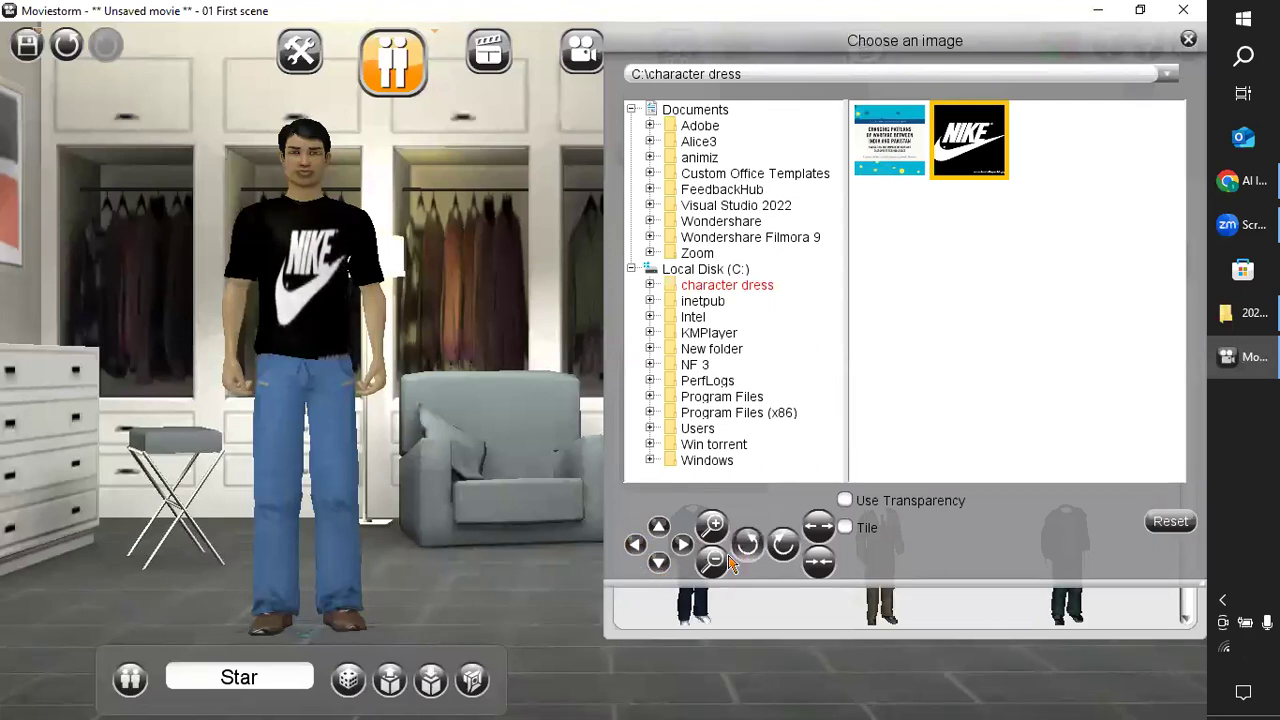
Shrink the Nike logo to a small chest emblem and shift it sideways toward the middle of the chest.
left_click(712, 561)
left_click(712, 561)
left_click(636, 544)
left_click(636, 544)
left_click(636, 544)
left_click(712, 561)
left_click(714, 563)
left_click(636, 544)
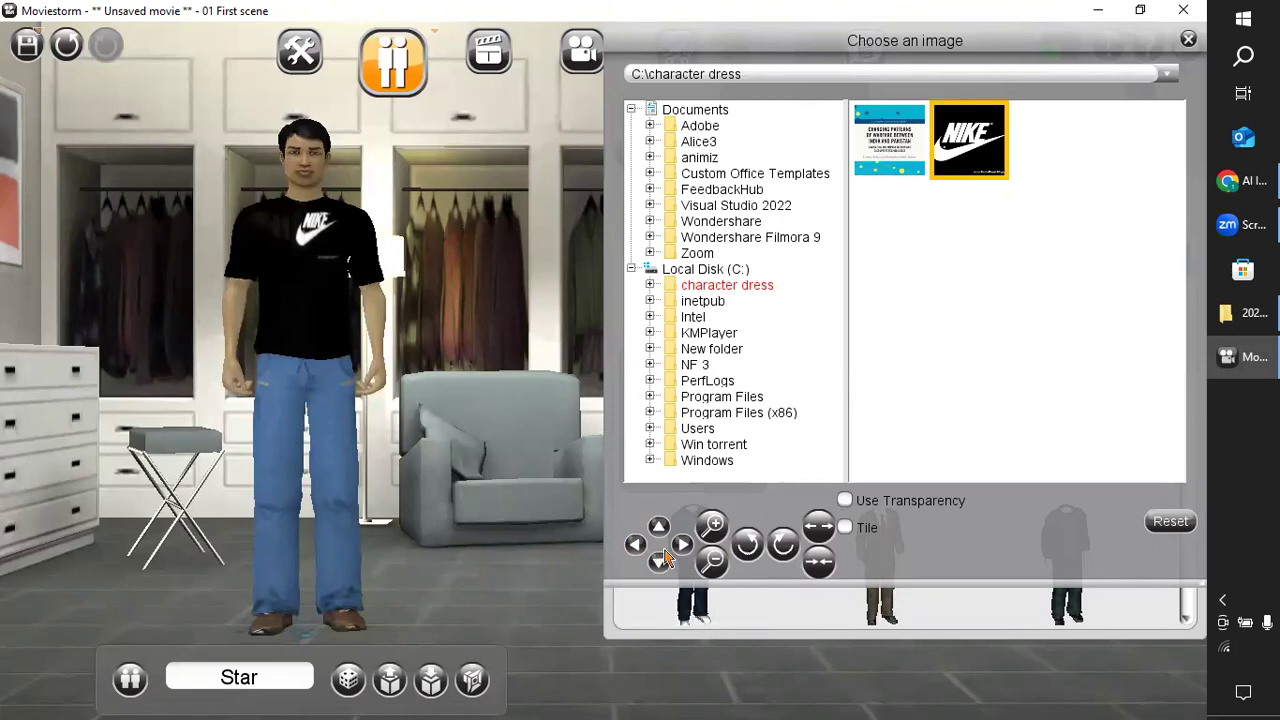
Enlarge the Nike logo by two increments and lower it so it sits centred on the T-shirt's front.
left_click(714, 527)
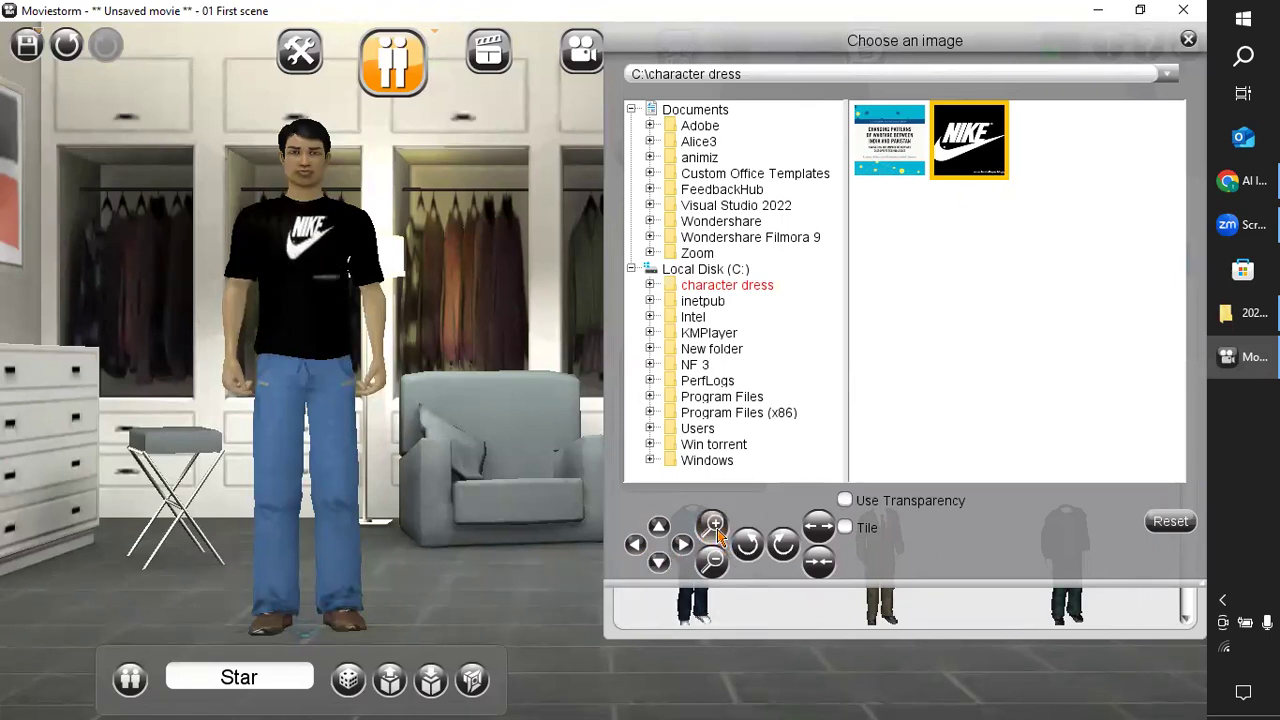
left_click(714, 527)
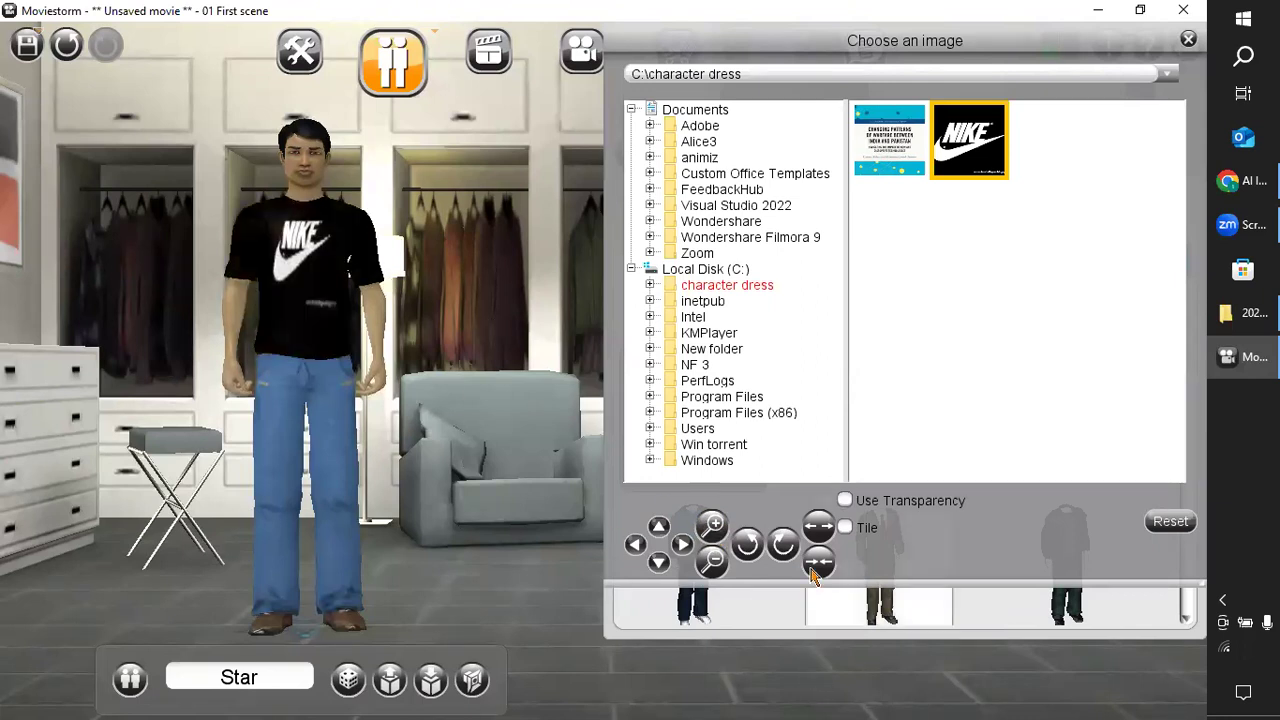
left_click(681, 544)
left_click(659, 563)
left_click(659, 563)
left_click(659, 563)
left_click(682, 546)
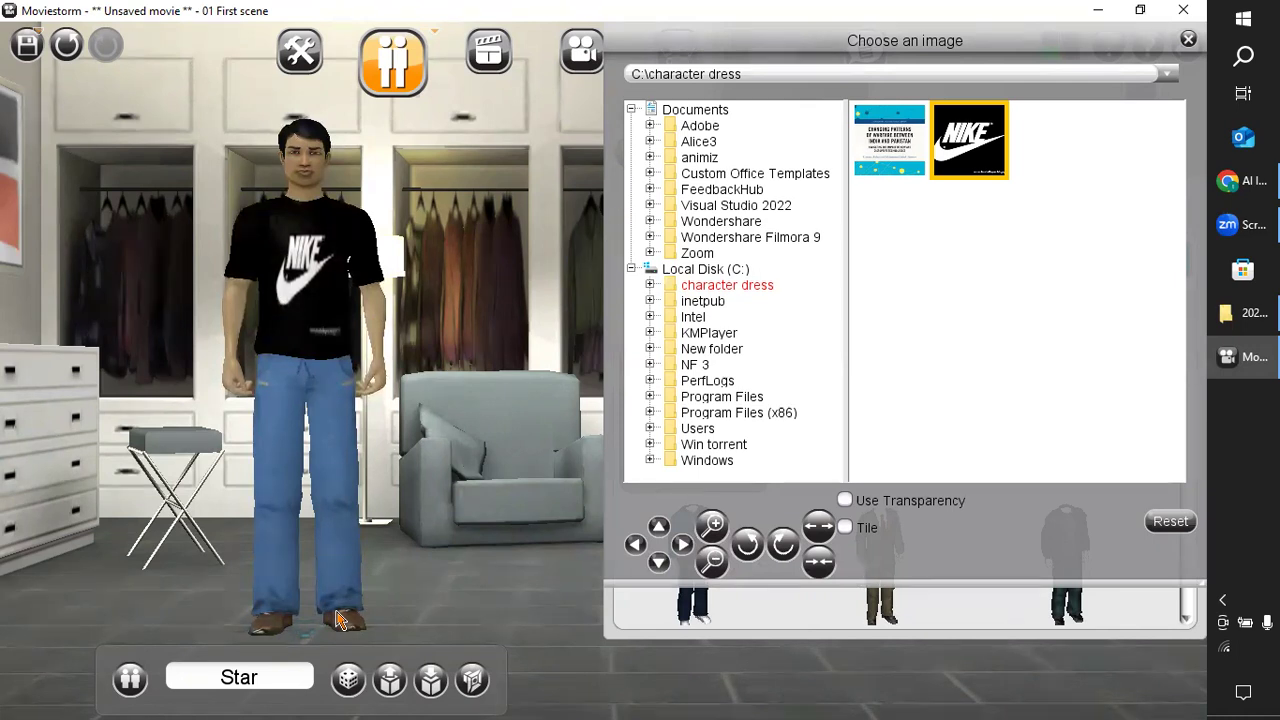
left_click(318, 343)
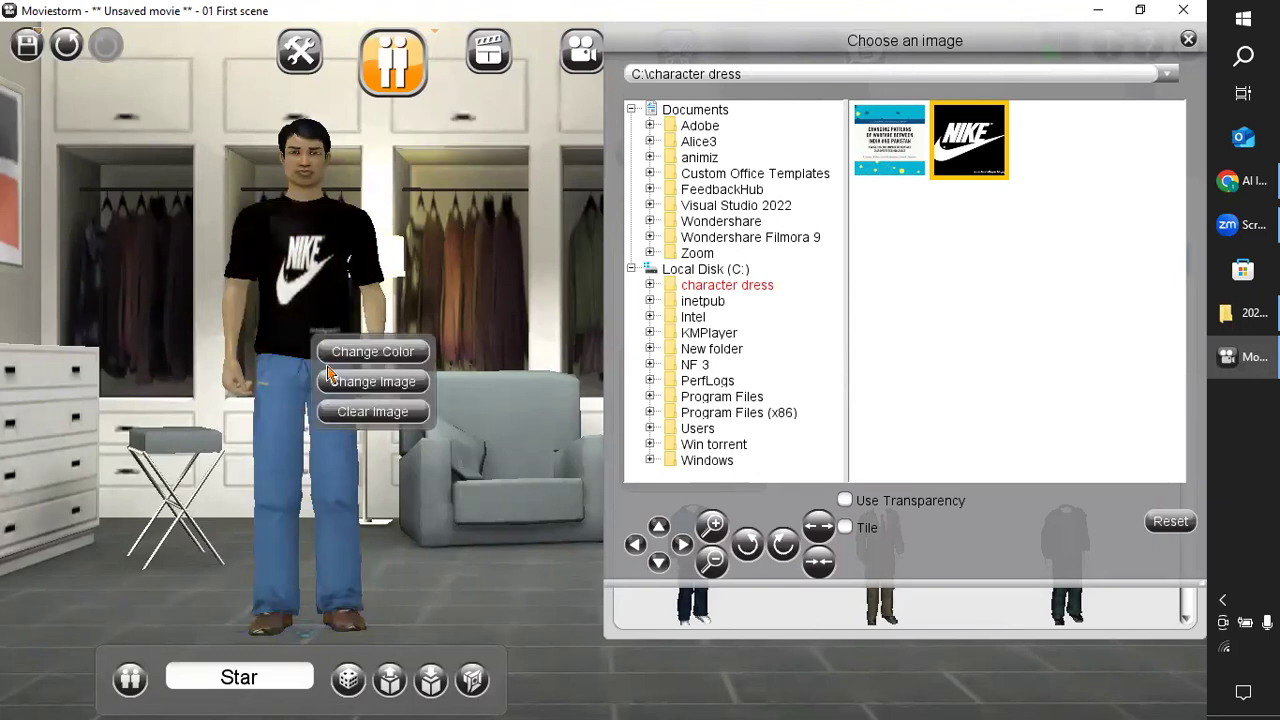
left_click(505, 362)
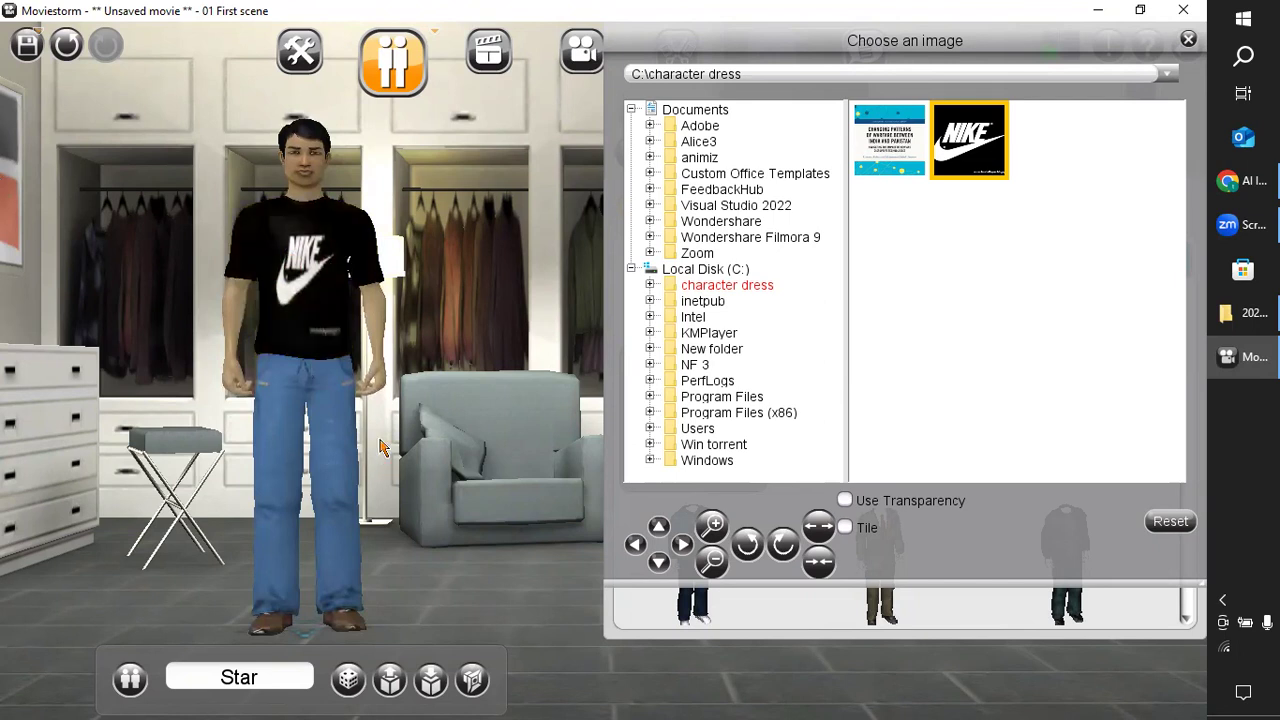
Compare Star's two trouser variants, choose variant 1 with grey trousers and white shoes, and close the image chooser.
left_click(336, 422)
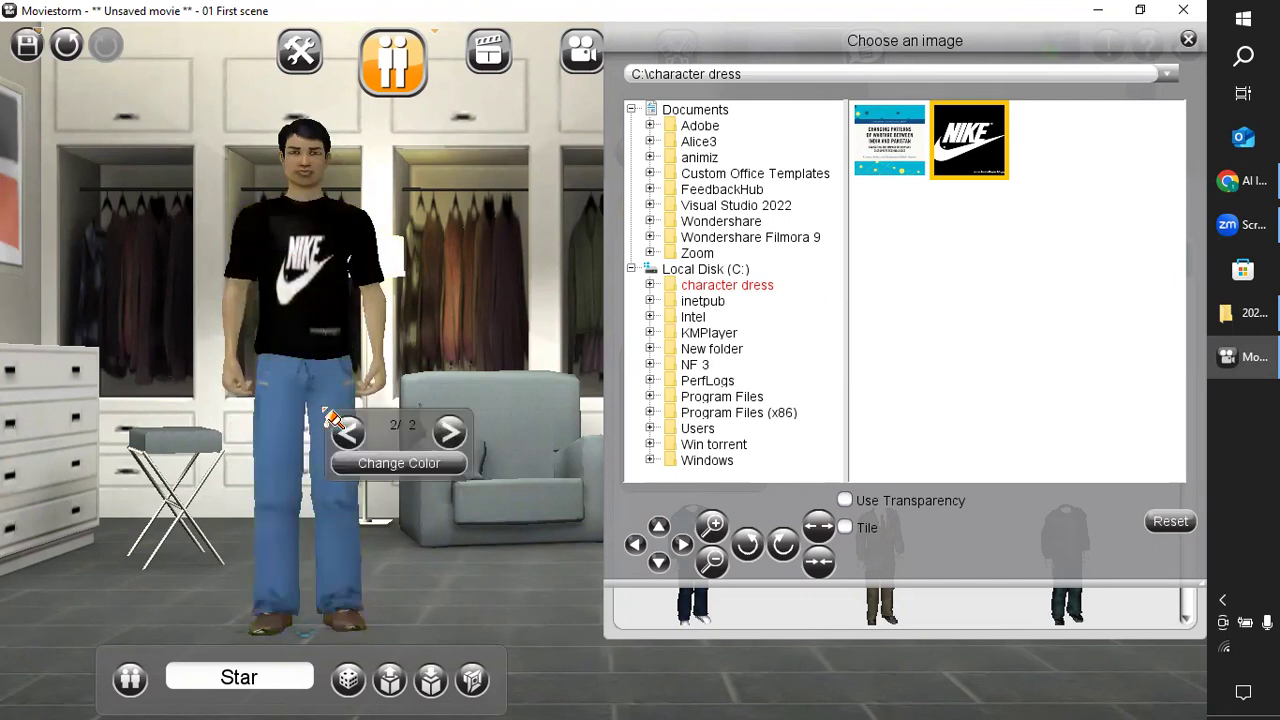
left_click(448, 432)
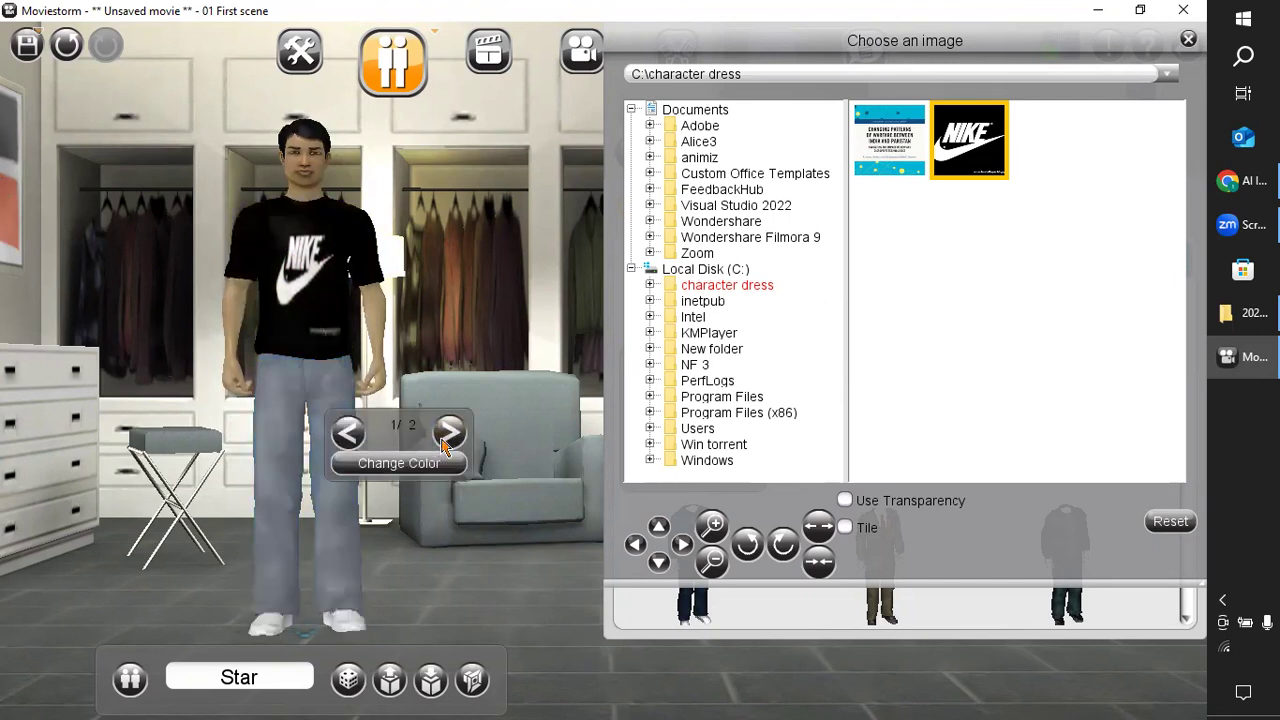
left_click(340, 432)
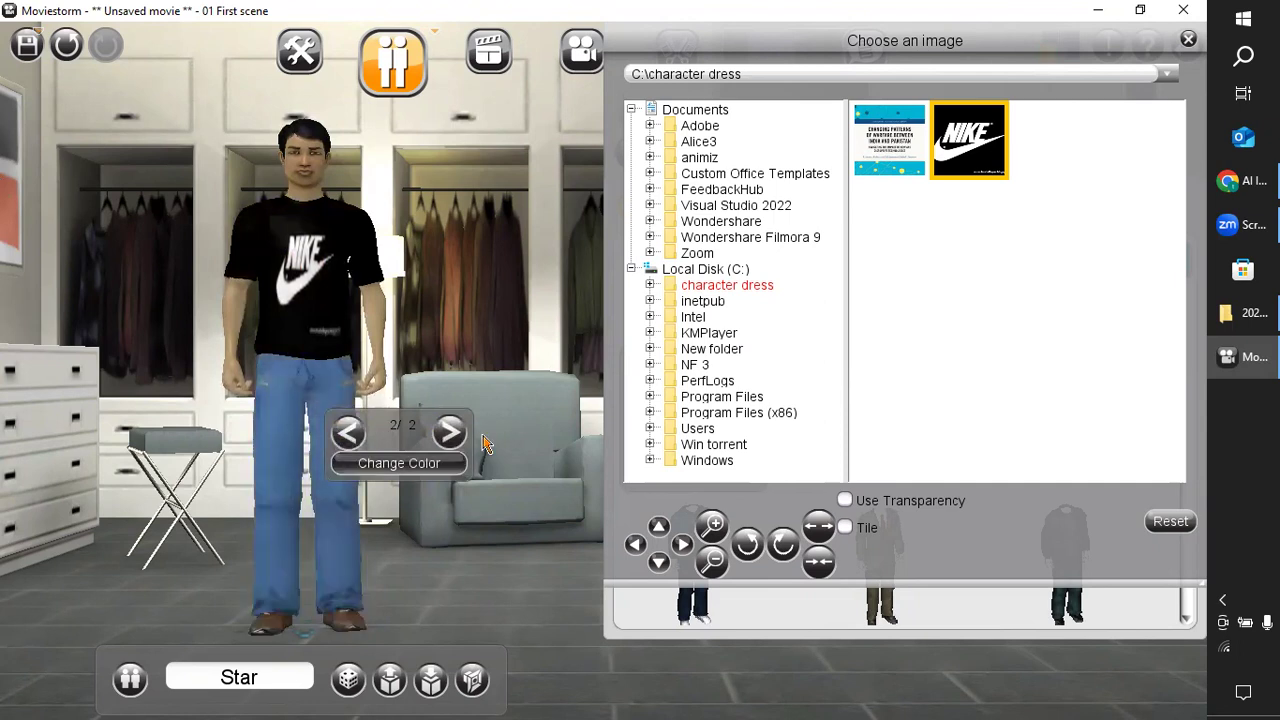
left_click(457, 444)
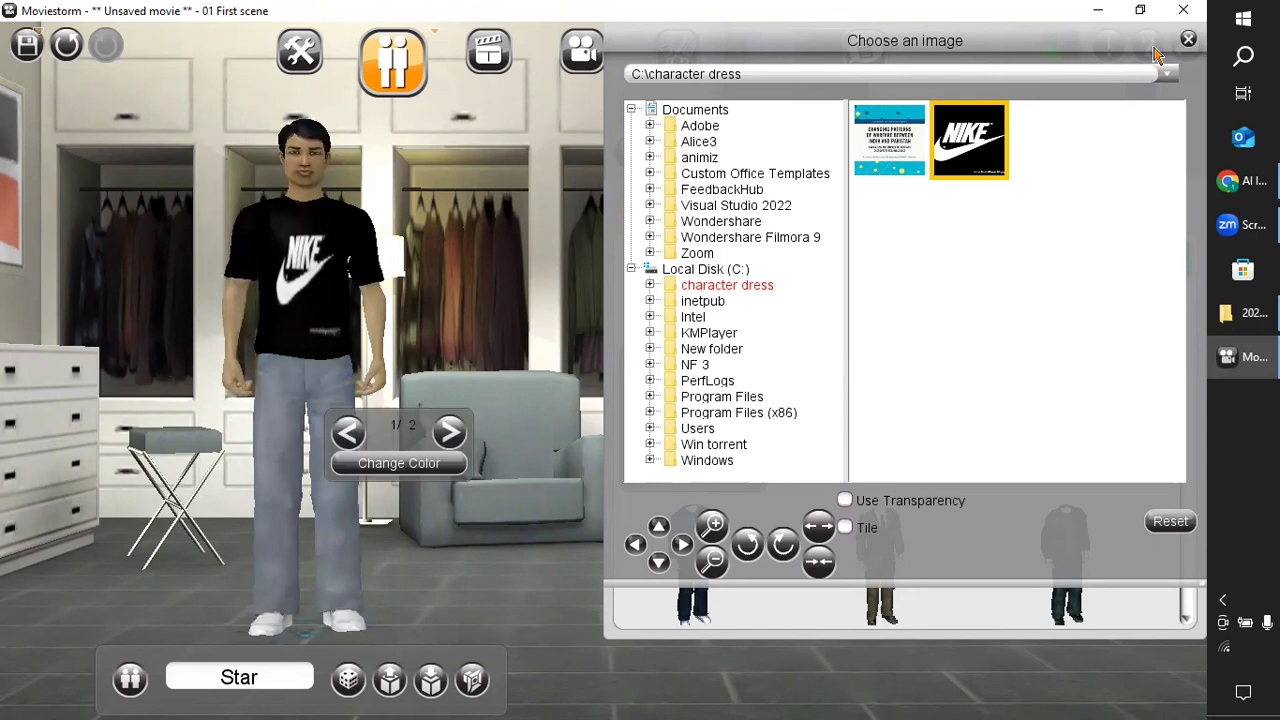
left_click(1189, 40)
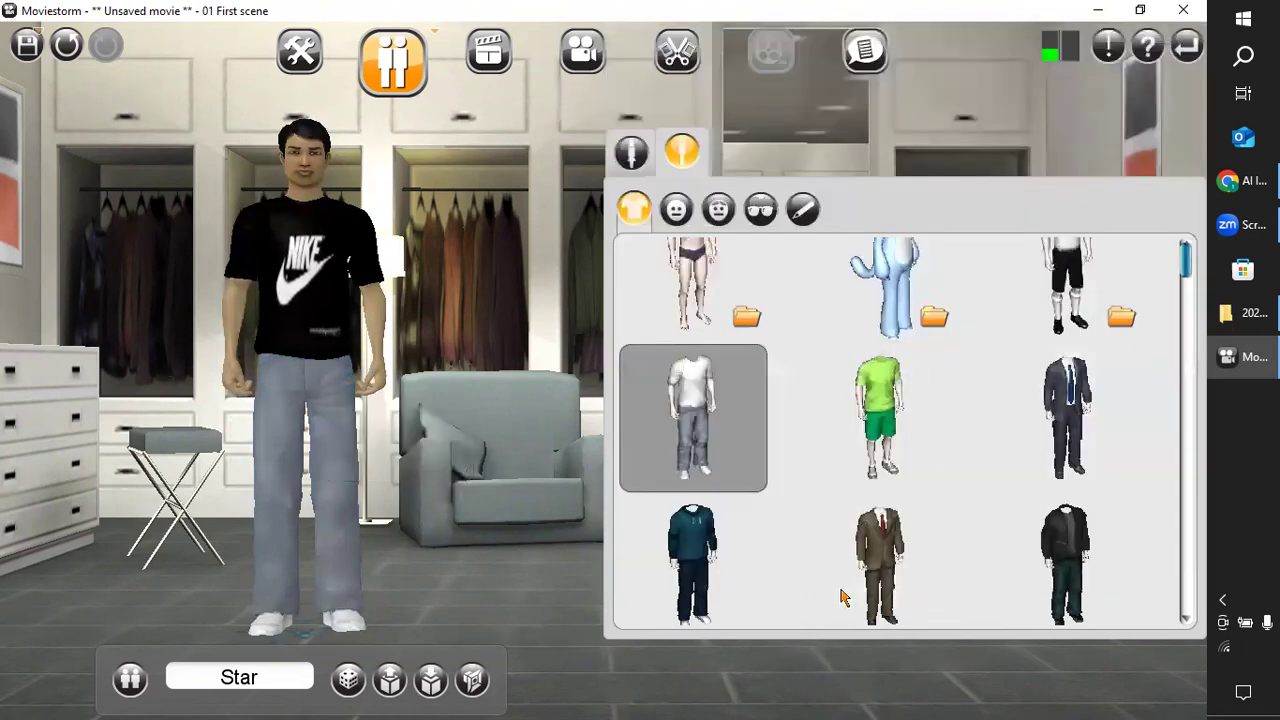
Examine the other costumes in the clothing collection, including the school uniform group, police uniforms, music outfits and armour.
scroll(800, 580, "down", 3)
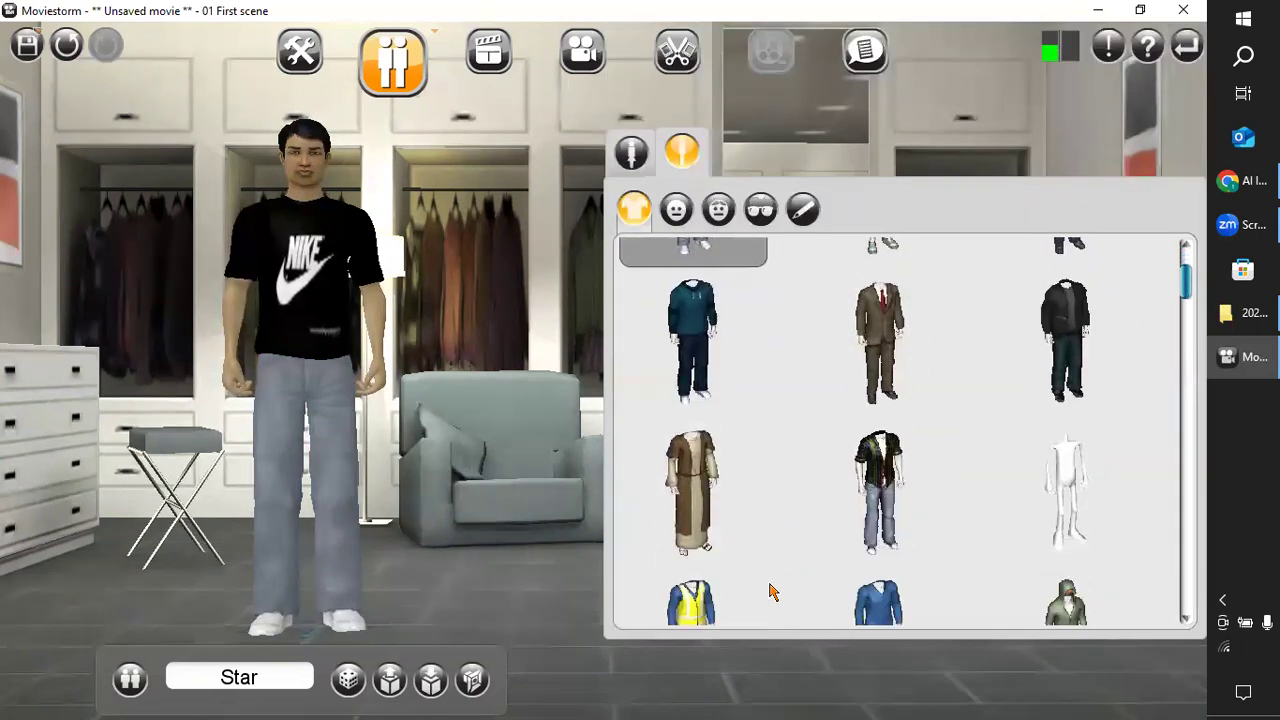
scroll(770, 592, "up", 4)
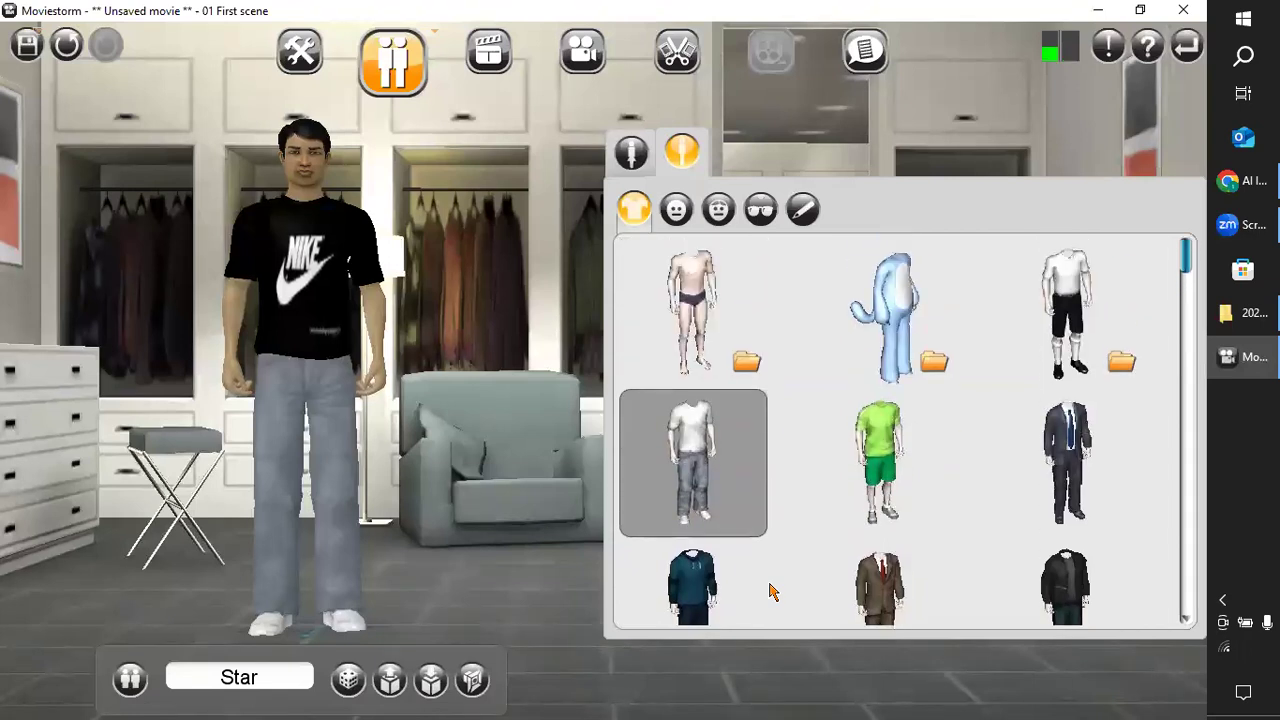
left_click(1097, 358)
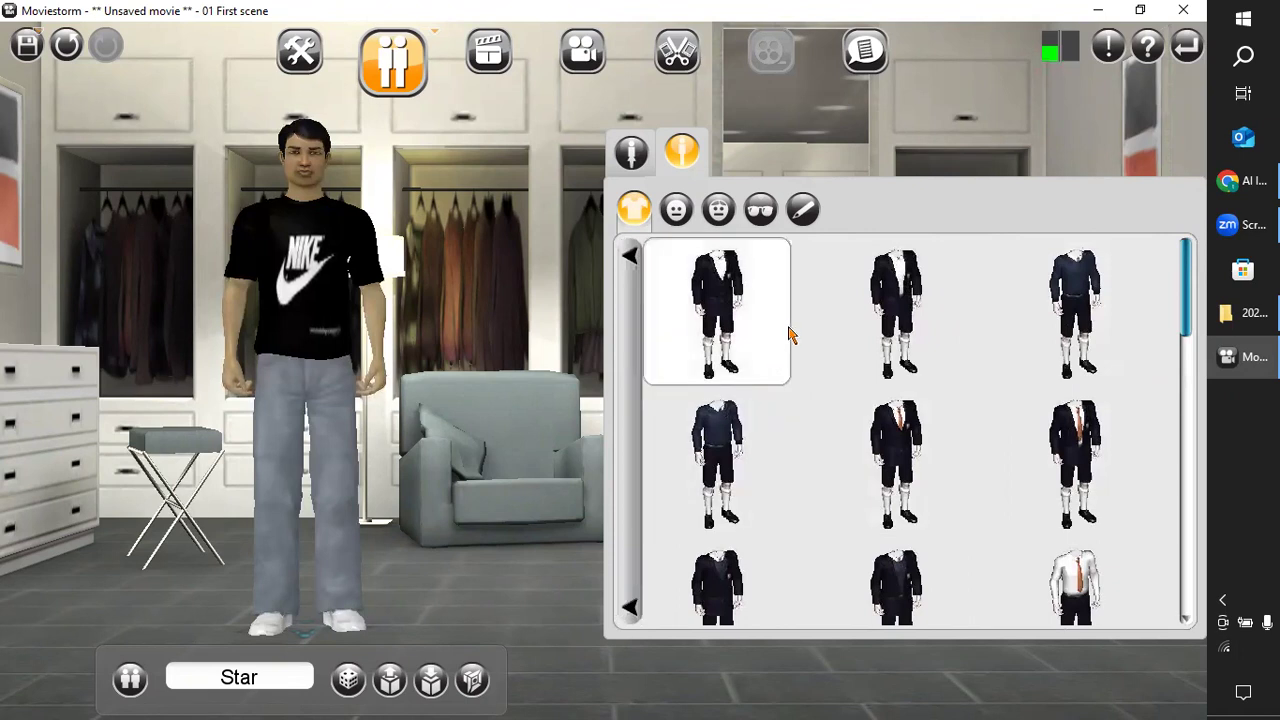
scroll(852, 435, "down", 1)
scroll(852, 436, "down", 10)
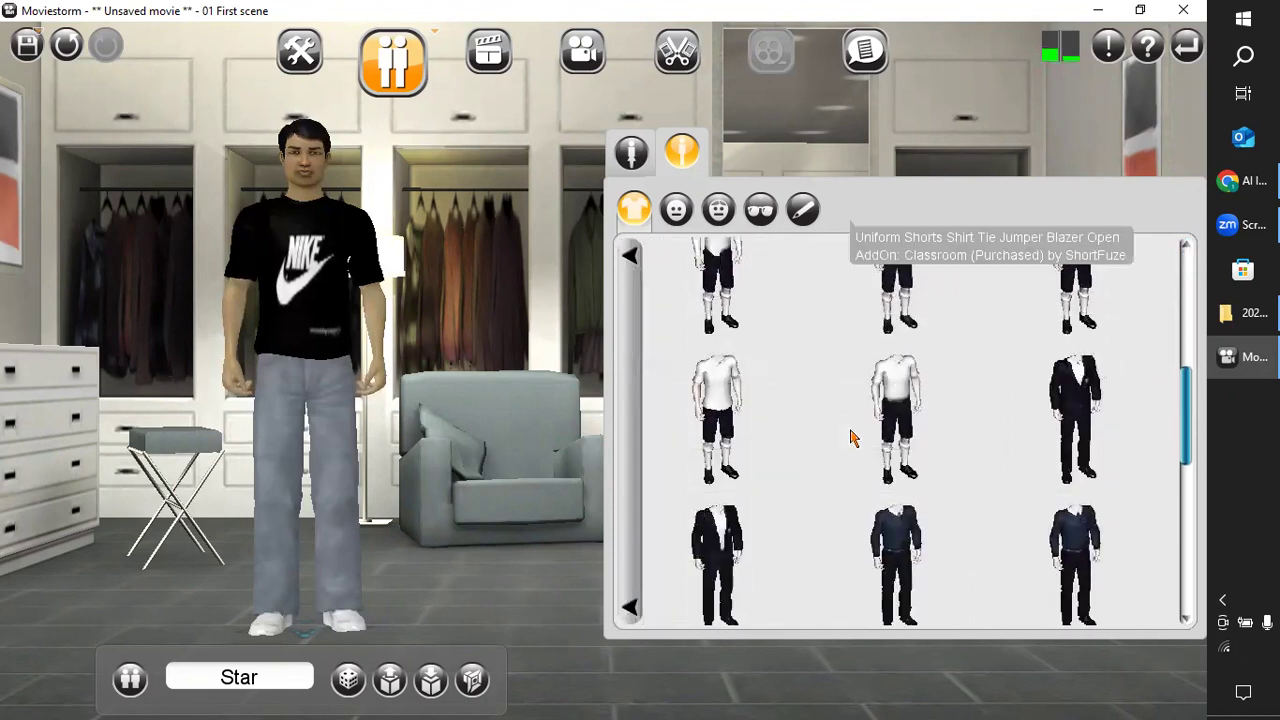
scroll(852, 436, "up", 8)
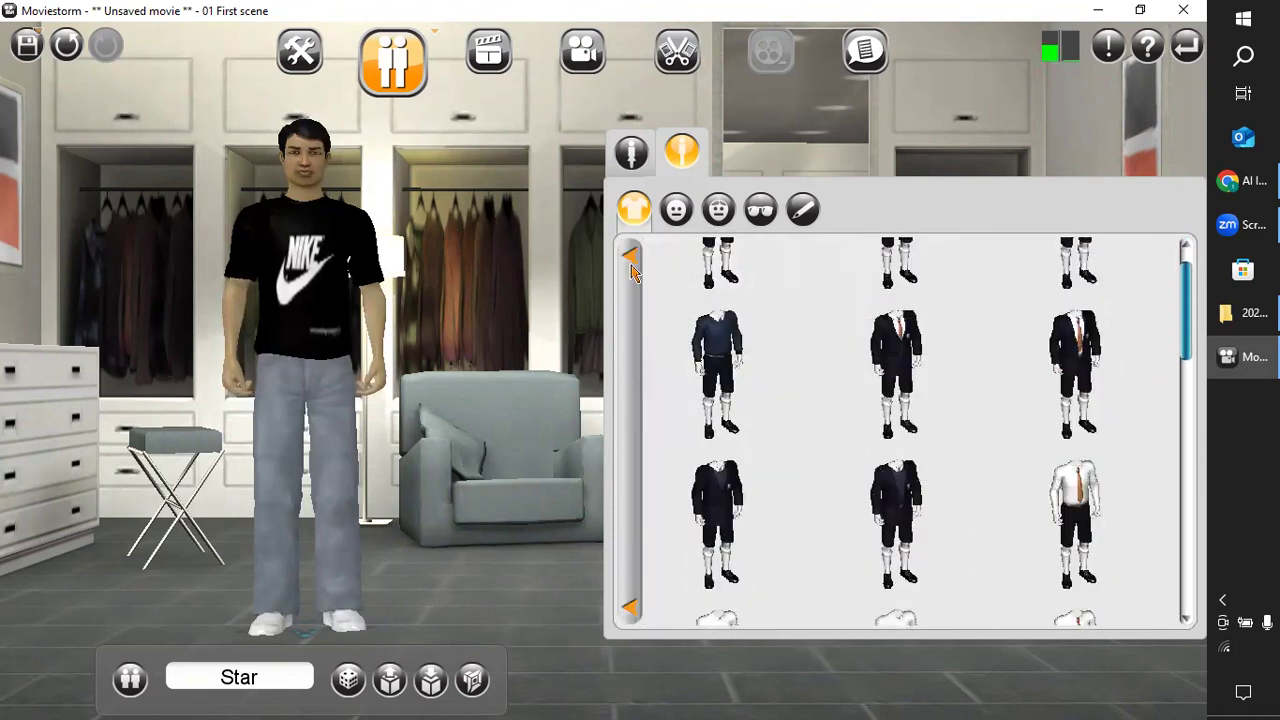
left_click(630, 260)
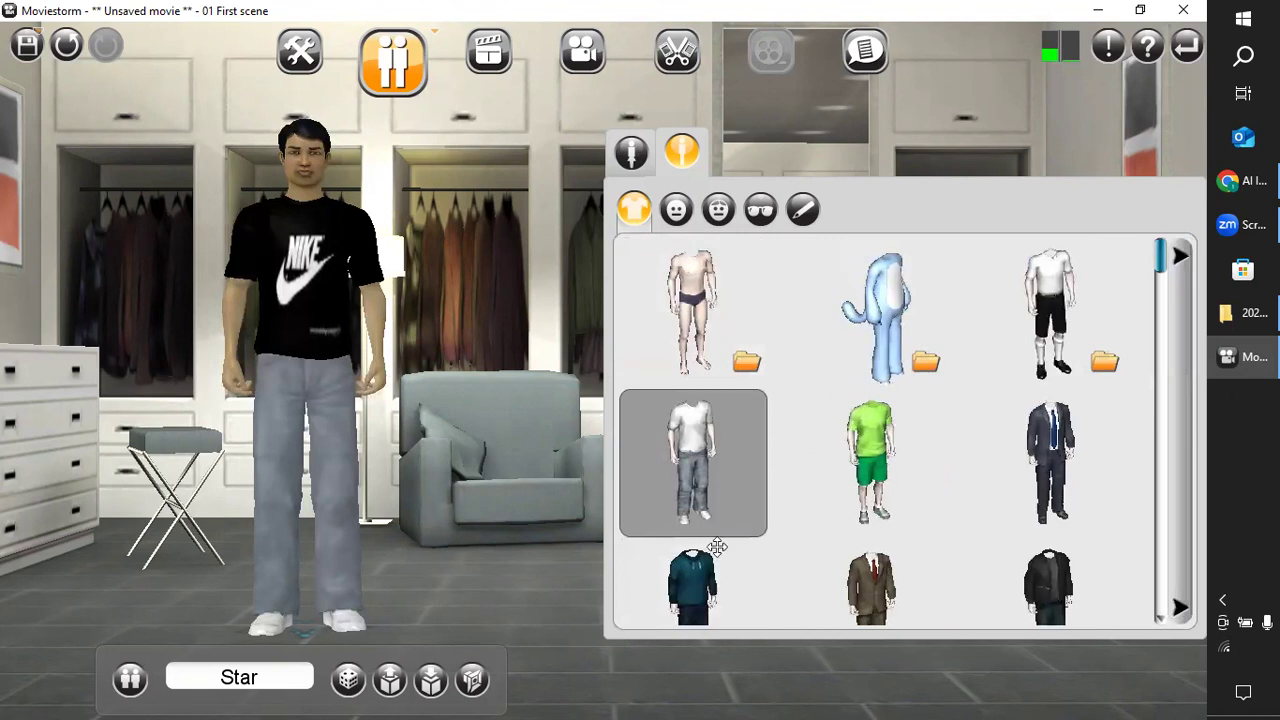
scroll(722, 497, "down", 5)
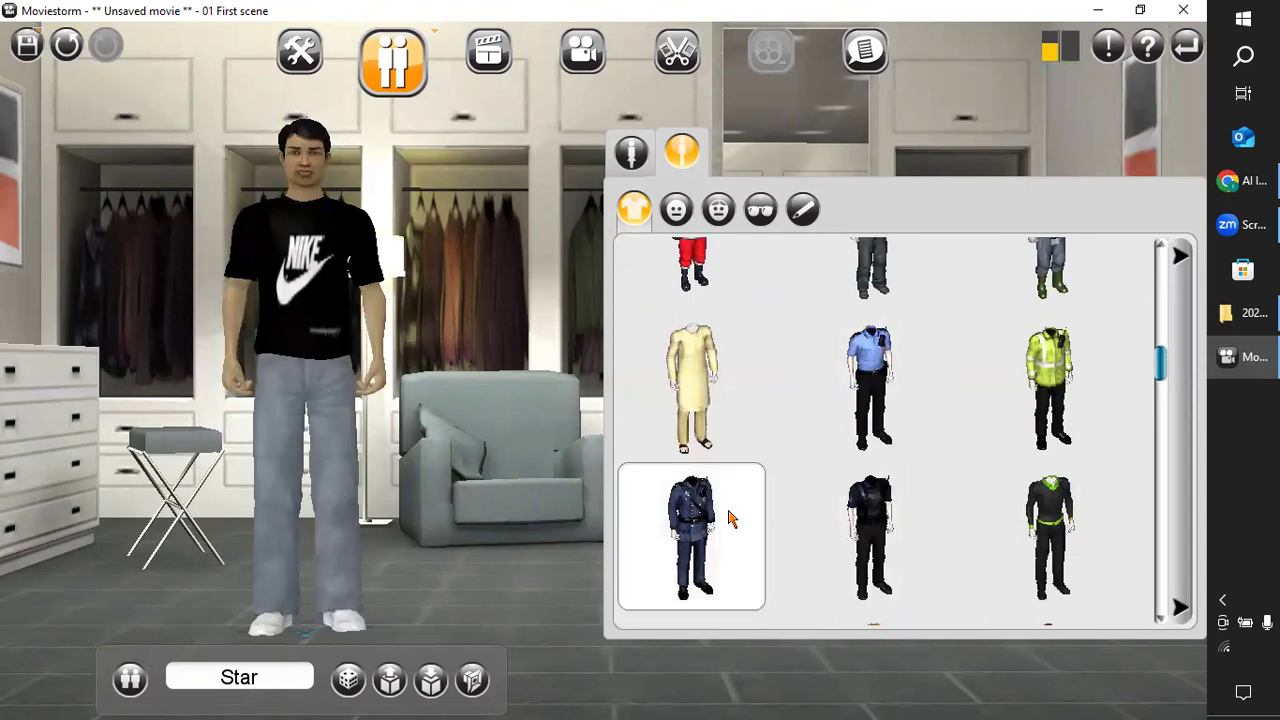
scroll(728, 518, "down", 3)
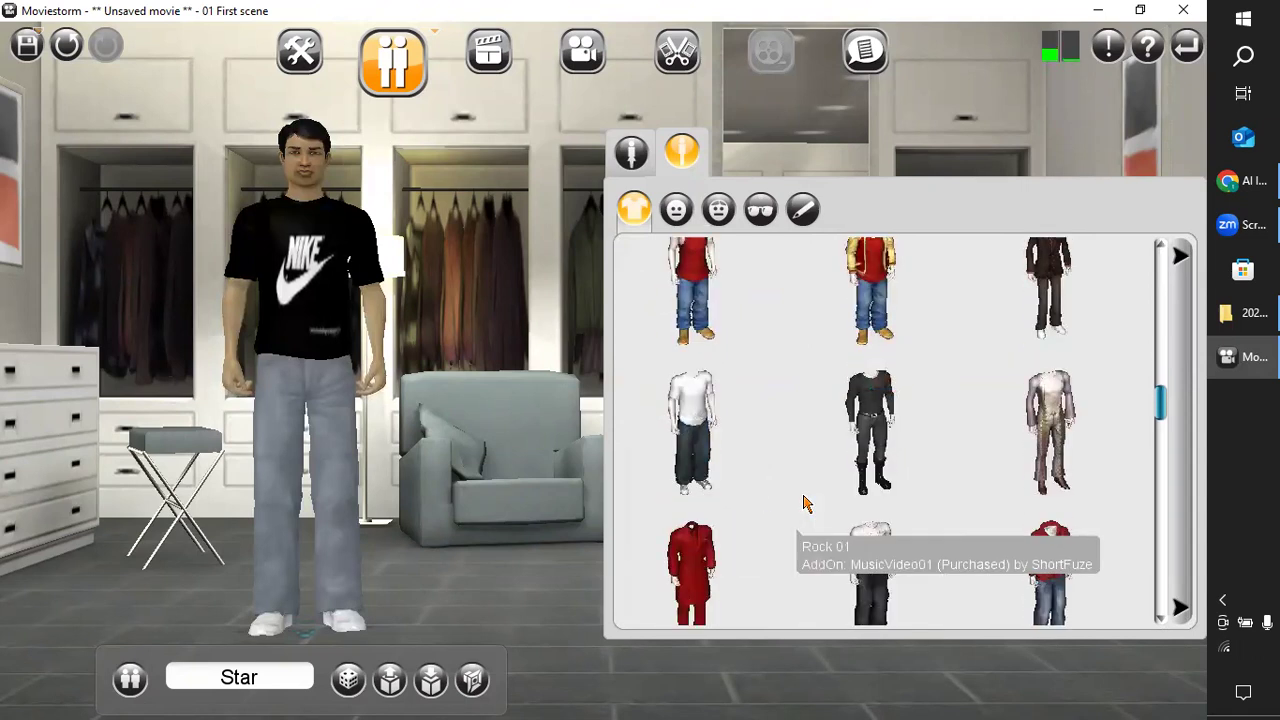
scroll(806, 503, "down", 3)
scroll(757, 525, "down", 5)
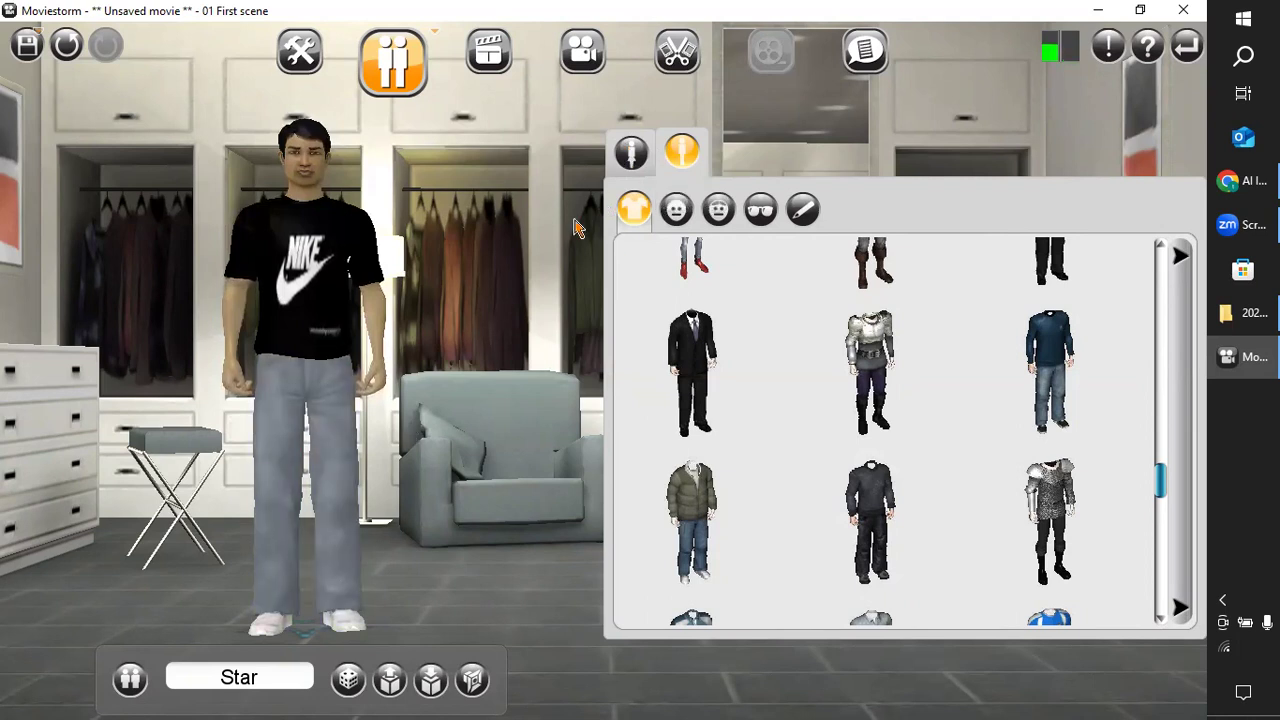
Open Star's face settings and set the head blend to 72% Young Asian and 28% Young European.
left_click(676, 208)
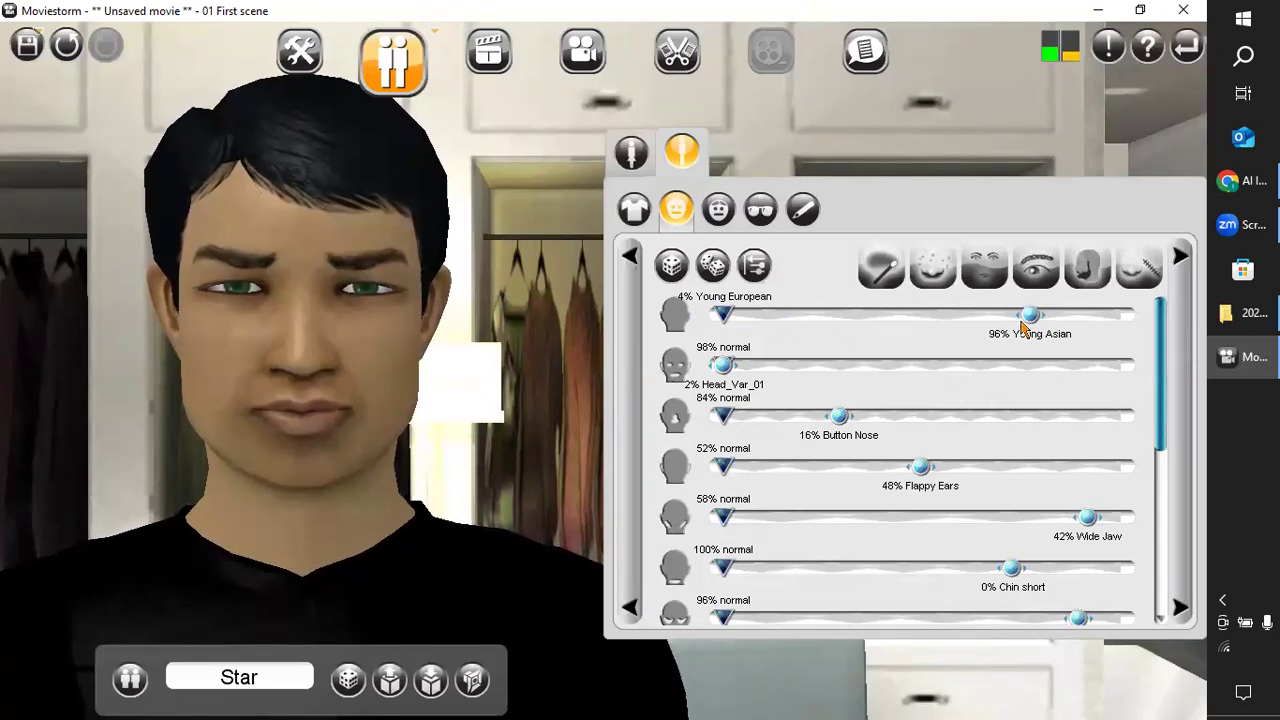
mouse_move(1035, 318)
left_mouse_down()
mouse_move(1038, 333)
mouse_move(1068, 334)
mouse_move(1046, 333)
left_mouse_up()
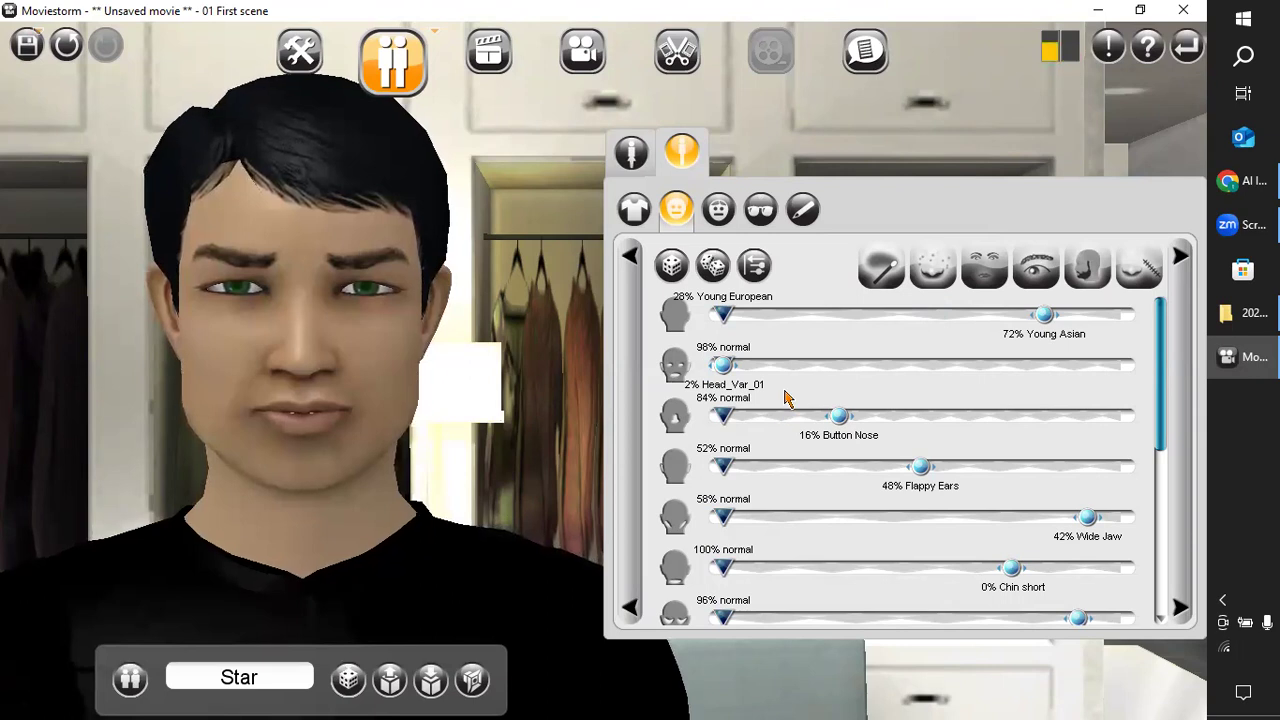
Set Star's head variation Head_Var_01 to 0%, Button Nose to 34% and Flappy Ears to 28%.
left_click_drag(730, 368, 723, 377)
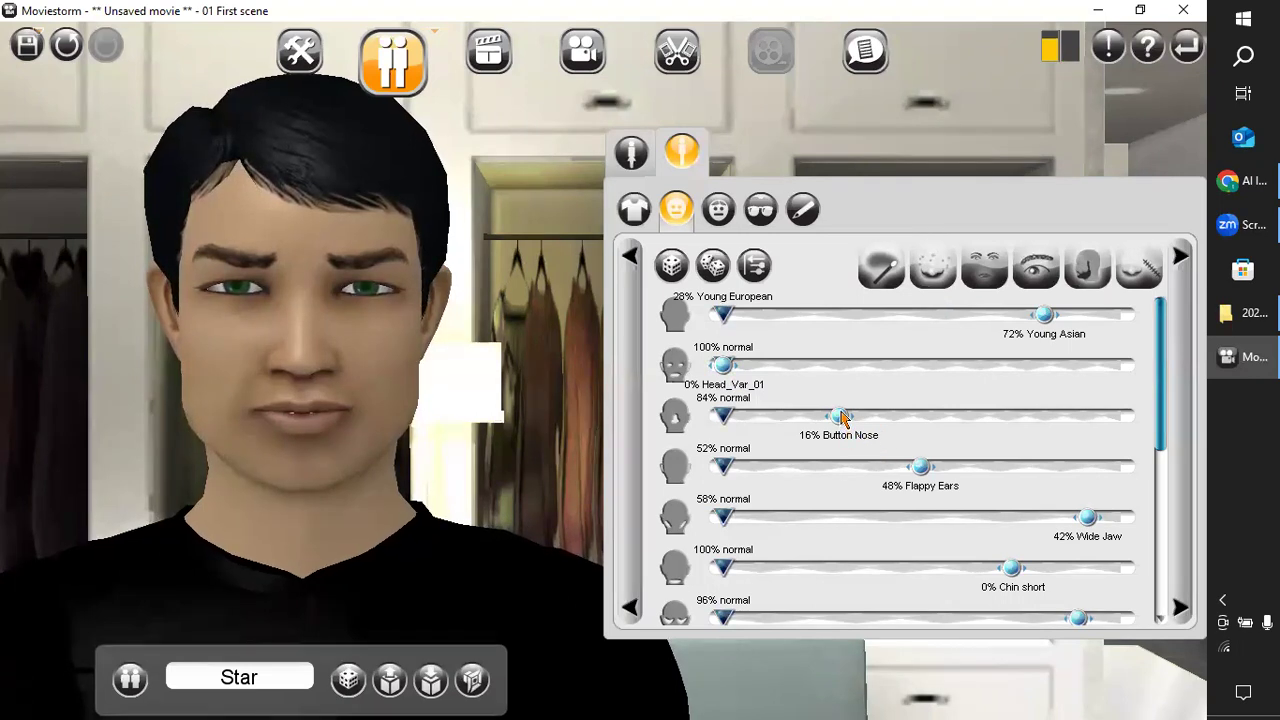
left_click_drag(842, 418, 845, 411)
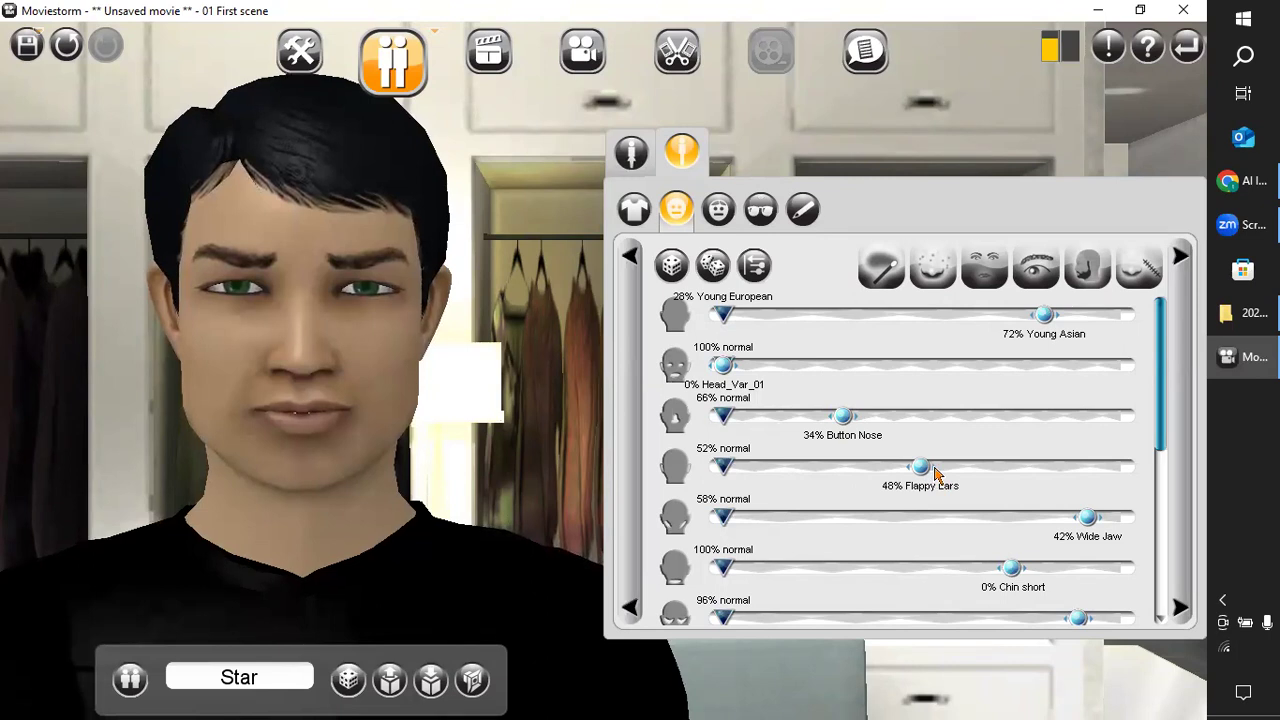
left_click_drag(922, 472, 918, 472)
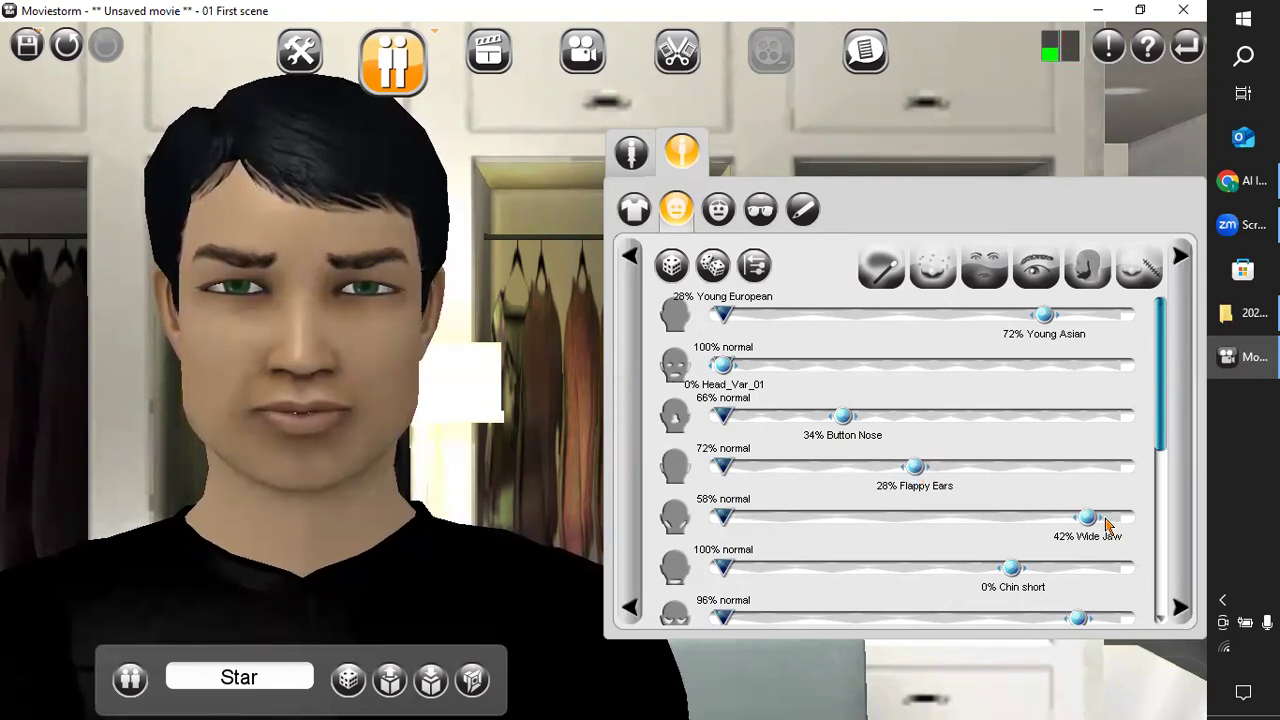
Shape Star's lower face with a 32% Narrow Jaw and a 48% Chin pointy setting.
left_click_drag(1087, 522, 1044, 519)
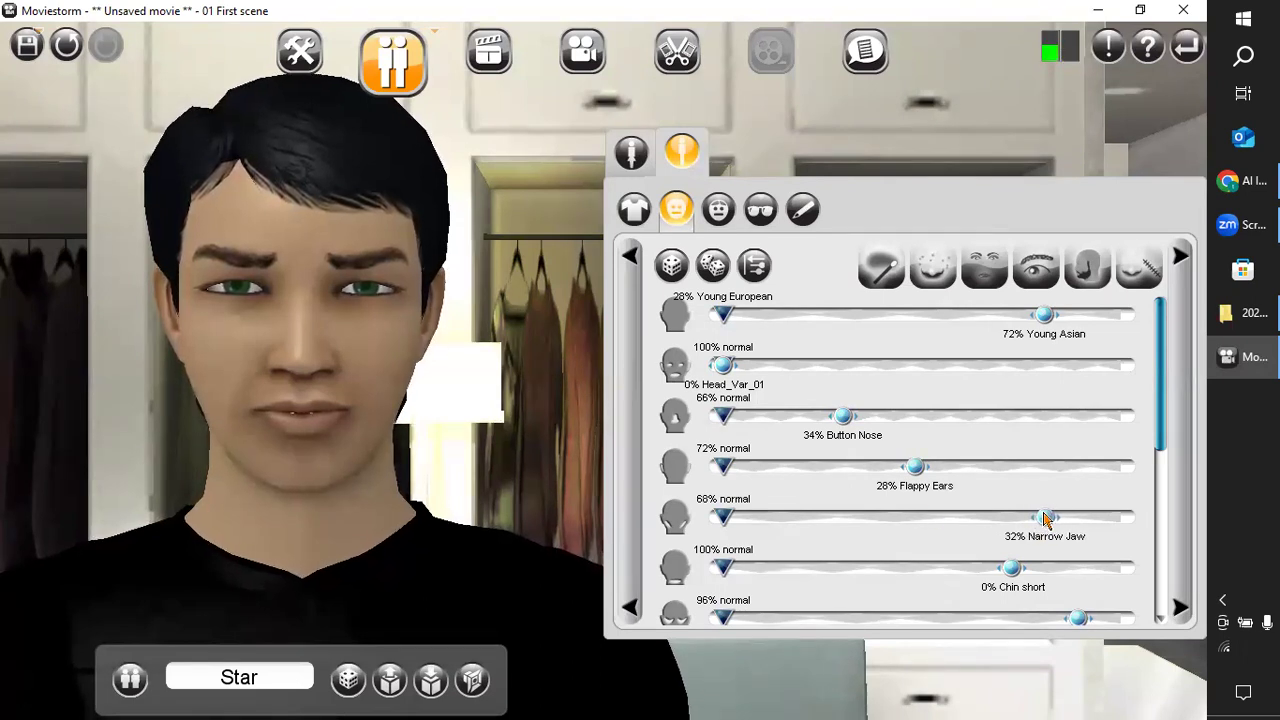
scroll(854, 500, "down", 1)
scroll(854, 505, "down", 4)
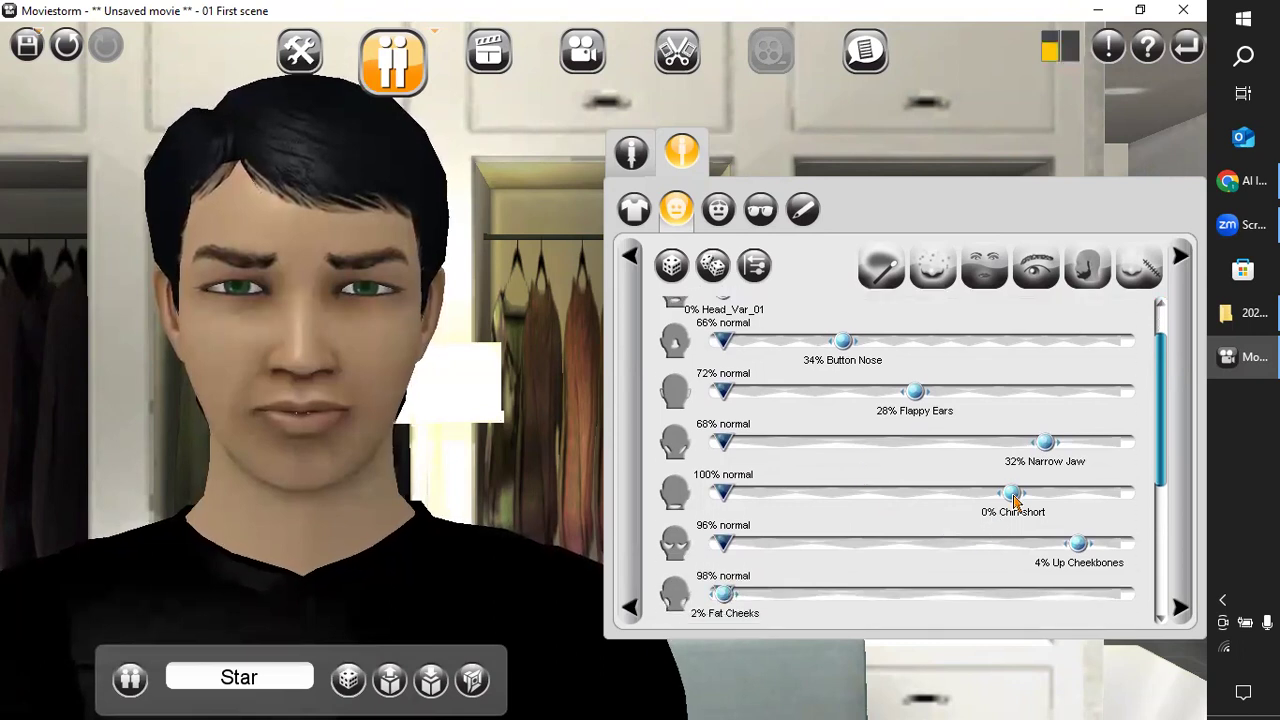
mouse_move(1016, 496)
left_mouse_down()
mouse_move(1030, 498)
mouse_move(1017, 502)
left_mouse_up()
left_click_drag(1026, 493, 1000, 496)
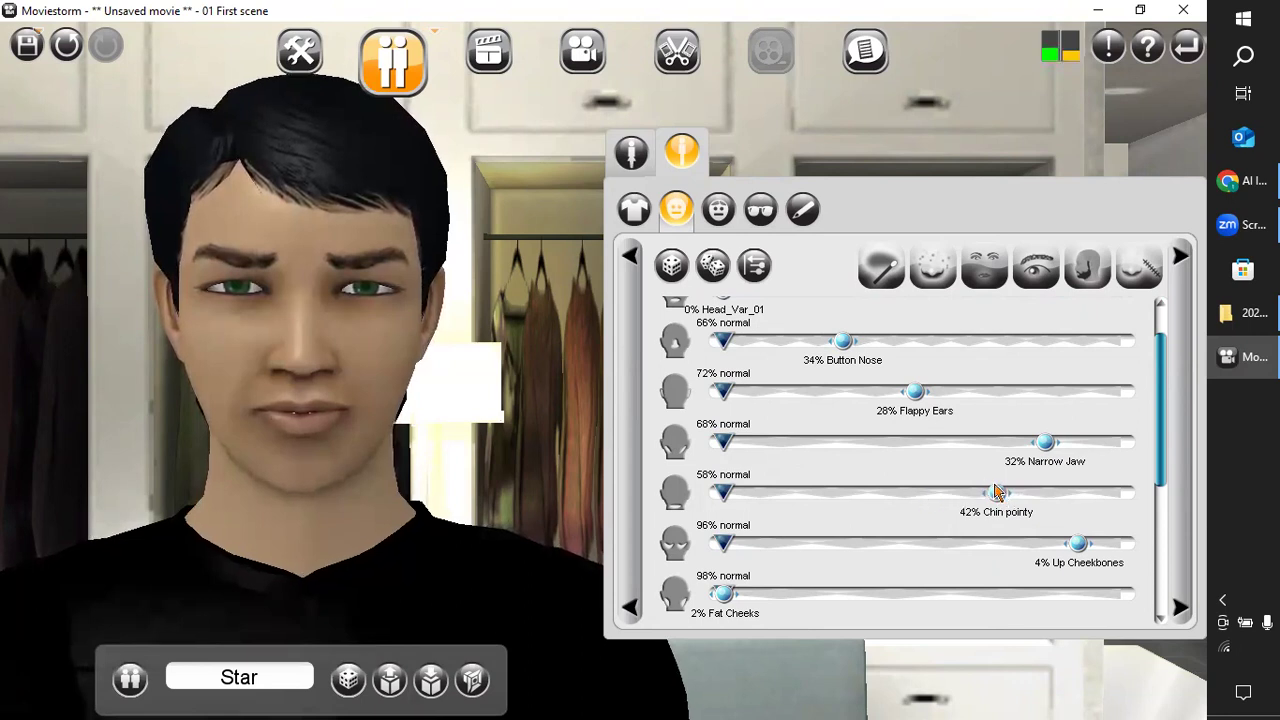
mouse_move(987, 496)
left_mouse_down()
mouse_move(1050, 494)
mouse_move(984, 493)
left_mouse_up()
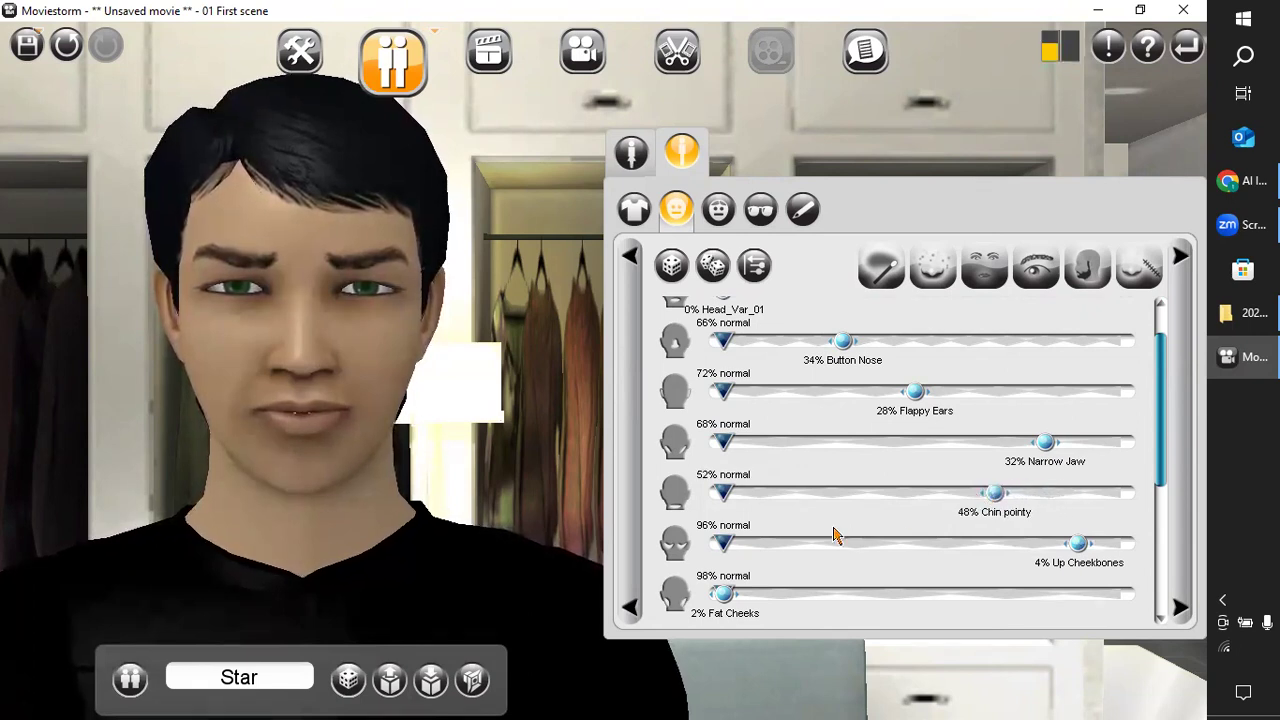
Raise Star's mouth to 26% Mouth Up and set Reduced Sellion Eyebrows to 56%.
scroll(877, 540, "down", 2)
scroll(1008, 560, "down", 5)
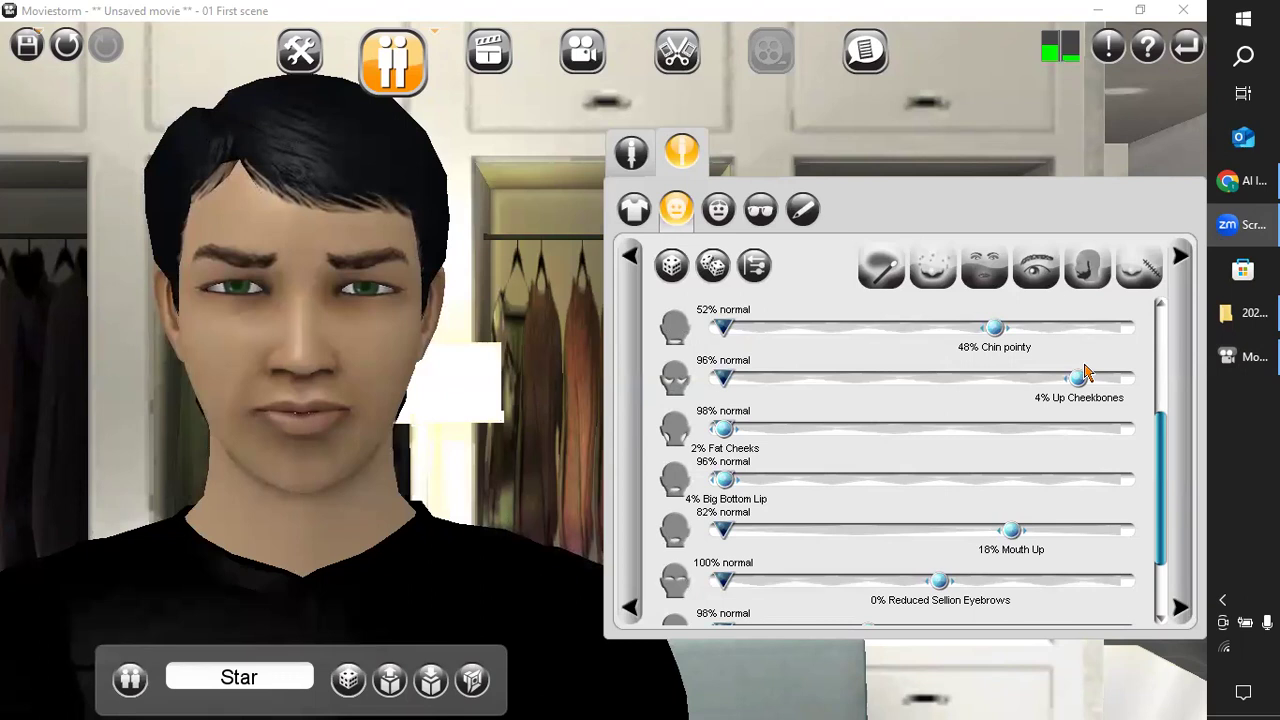
mouse_move(1011, 531)
left_mouse_down()
mouse_move(987, 532)
mouse_move(1038, 521)
mouse_move(1022, 524)
left_mouse_up()
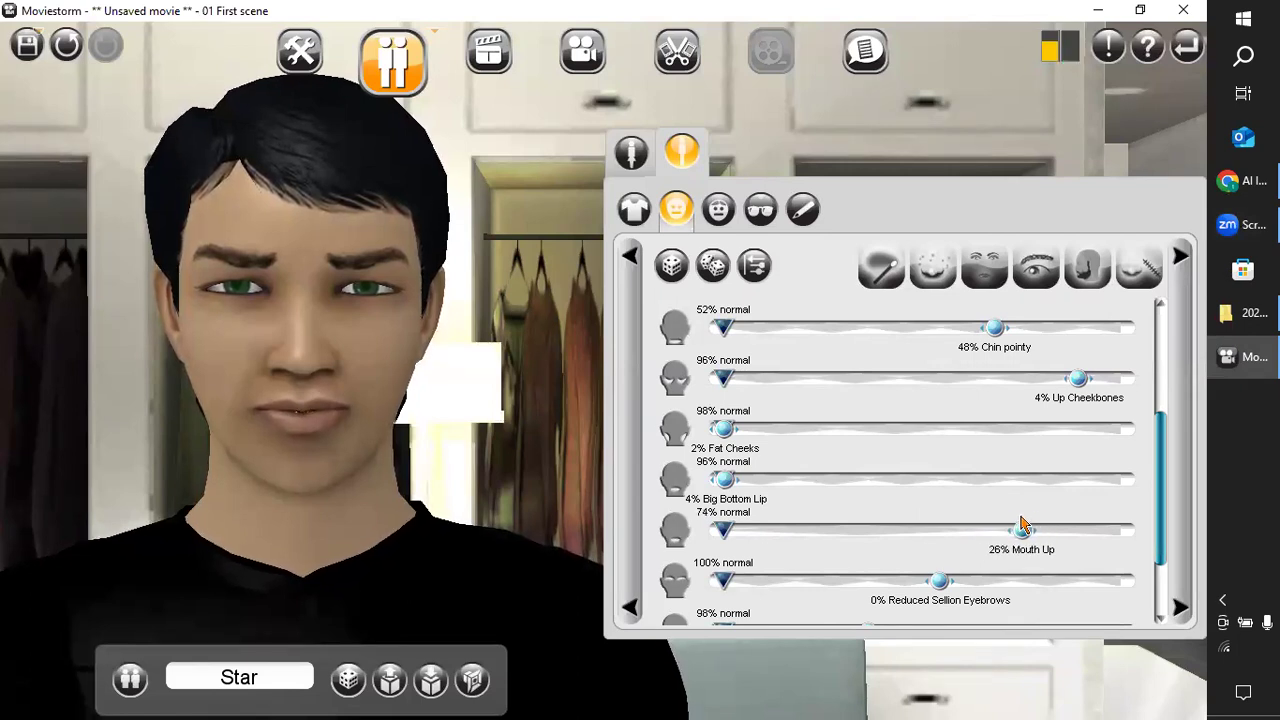
scroll(868, 541, "down", 2)
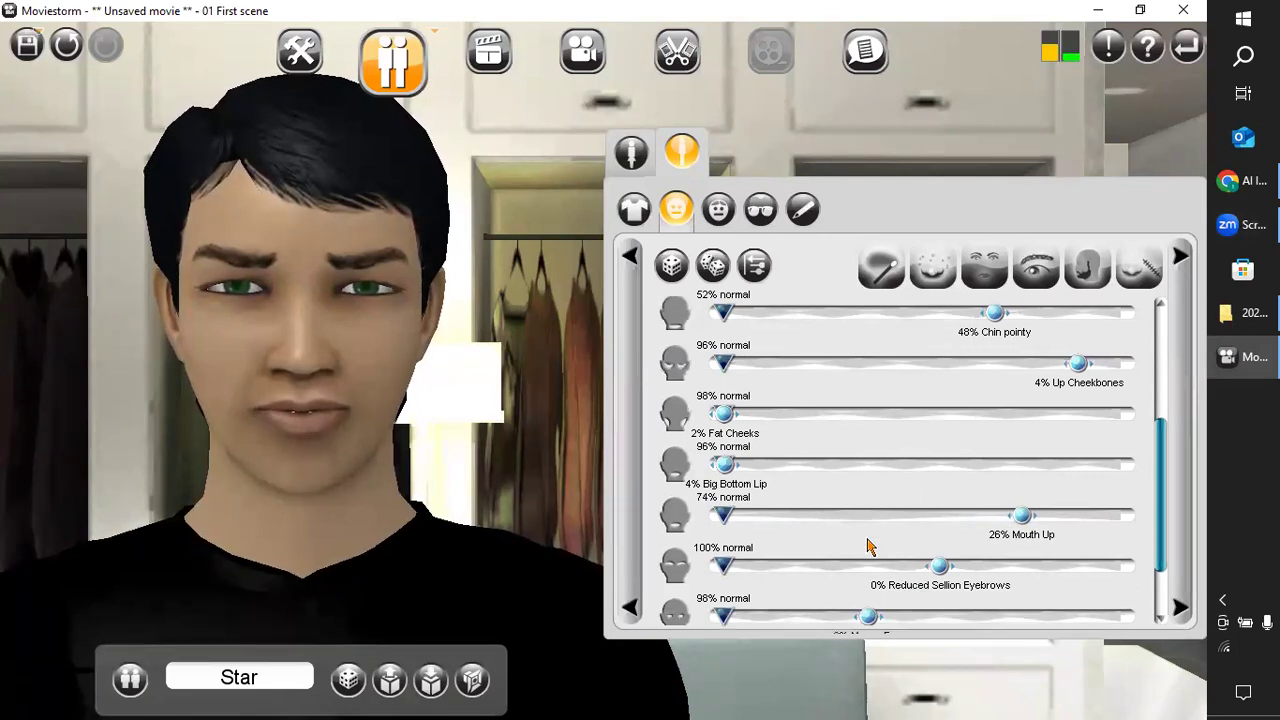
scroll(868, 541, "down", 2)
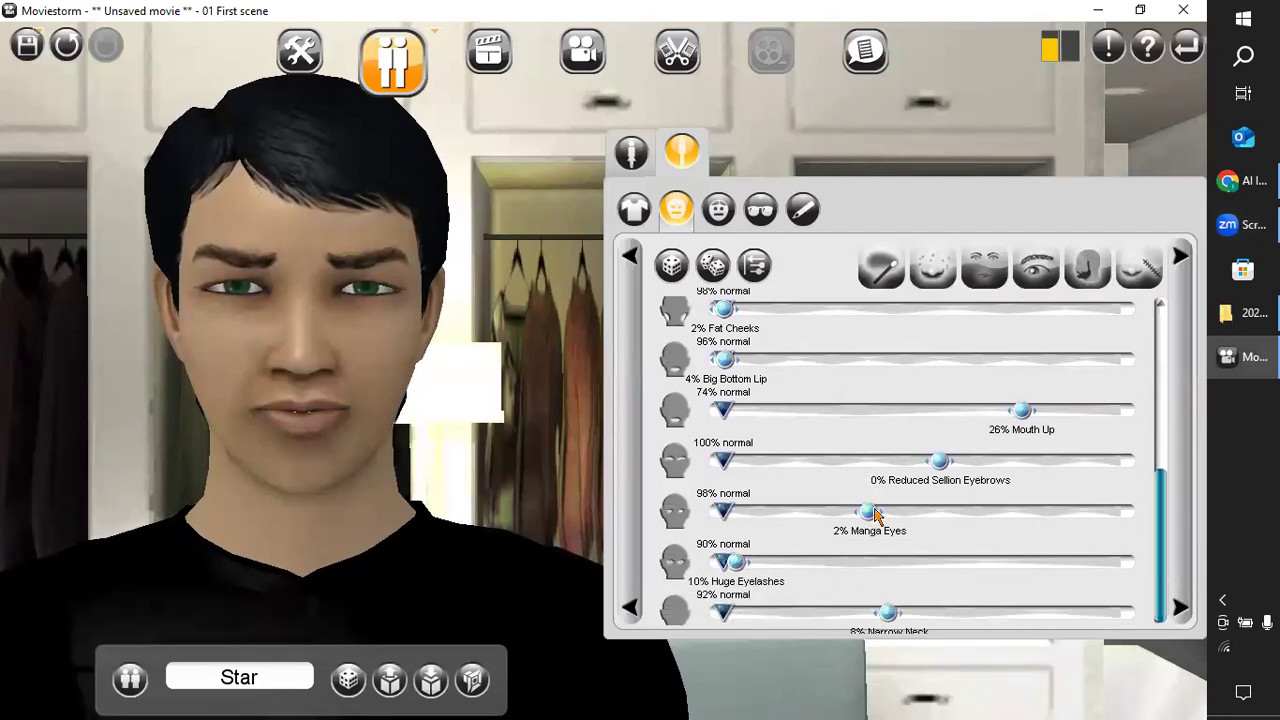
mouse_move(940, 462)
left_mouse_down()
mouse_move(967, 462)
mouse_move(905, 470)
mouse_move(928, 470)
mouse_move(910, 483)
mouse_move(960, 472)
left_mouse_up()
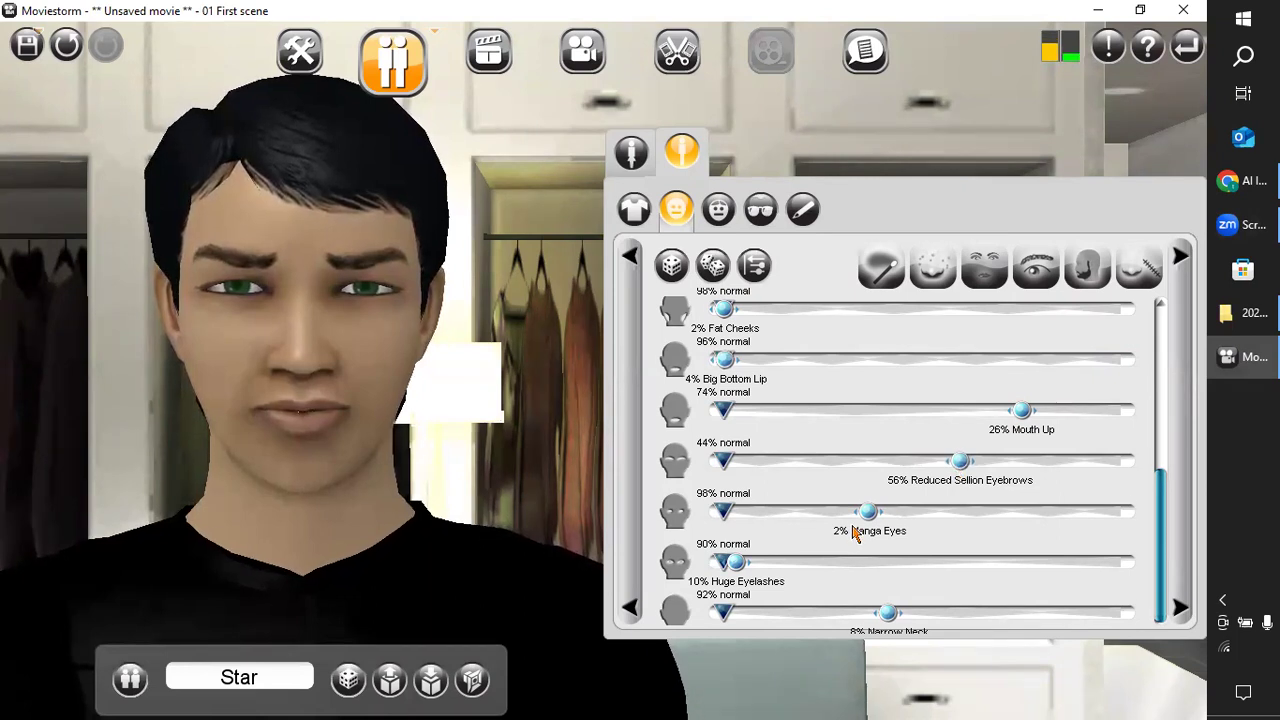
Set Star's Manga Eyes to 16% and Narrow Neck to 14%.
scroll(853, 533, "down", 1)
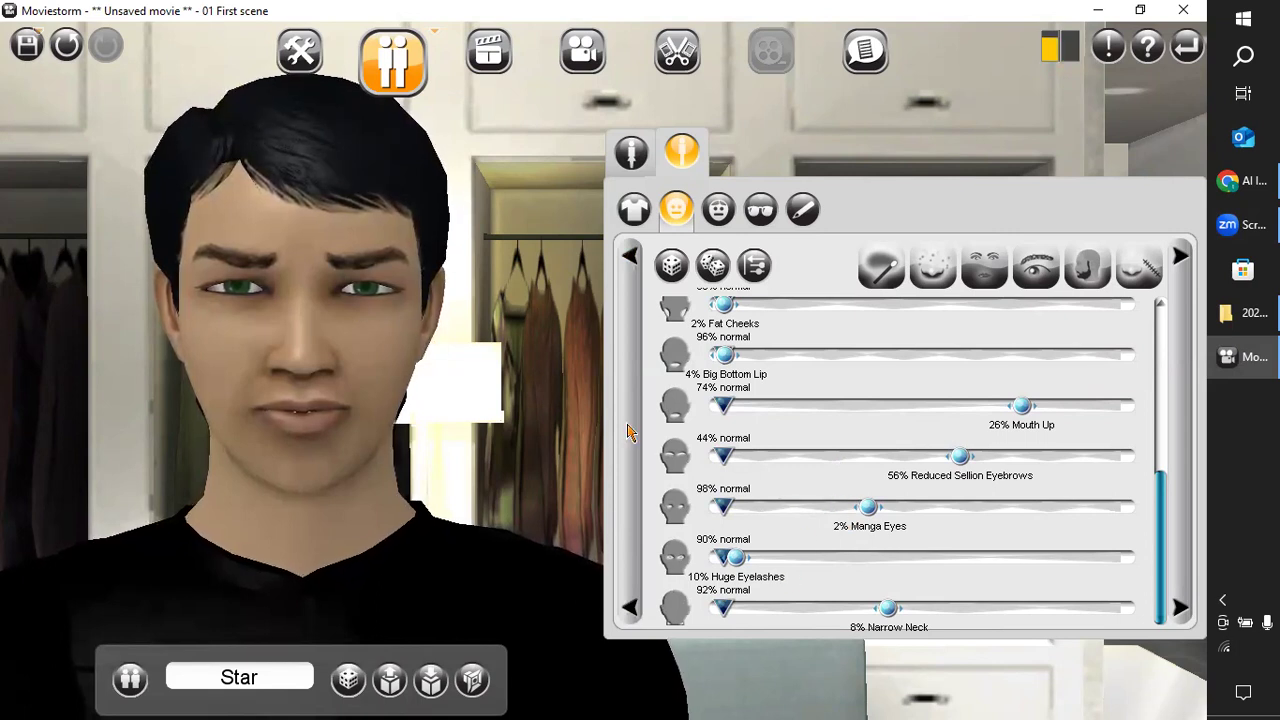
mouse_move(869, 506)
left_mouse_down()
mouse_move(897, 508)
mouse_move(762, 494)
mouse_move(877, 492)
left_mouse_up()
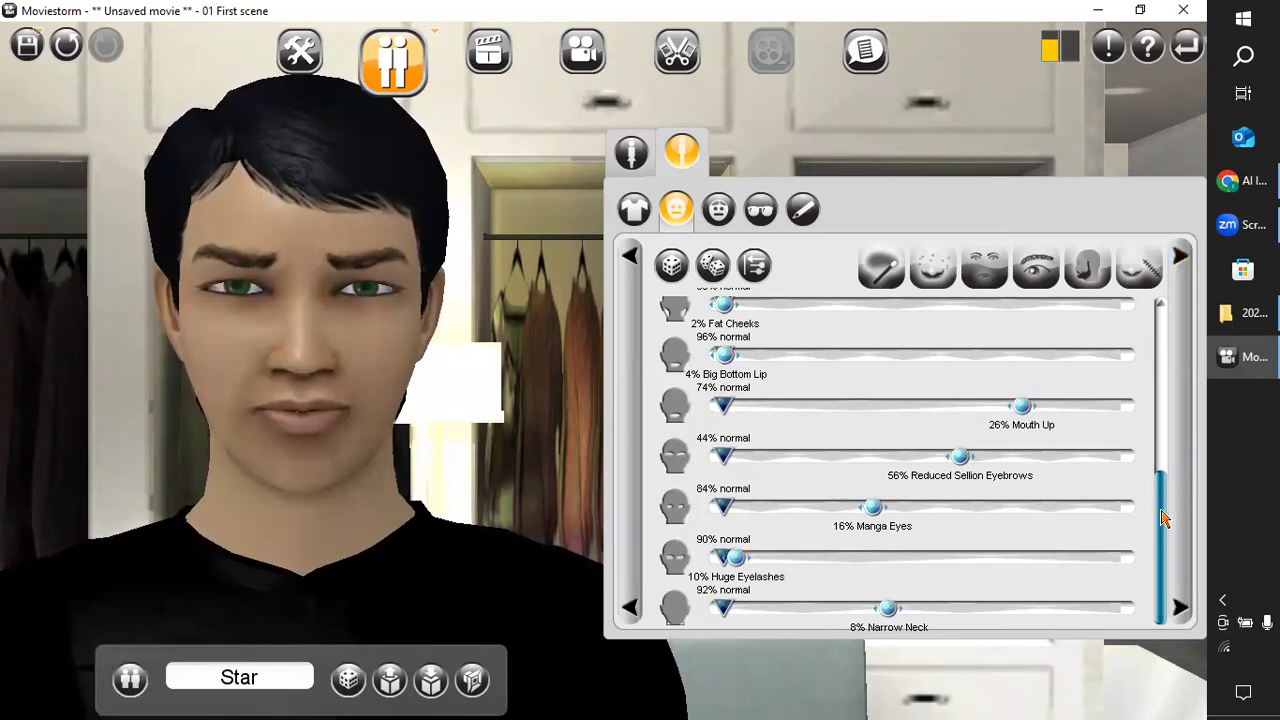
mouse_move(912, 613)
left_mouse_down()
mouse_move(929, 612)
mouse_move(893, 614)
left_mouse_up()
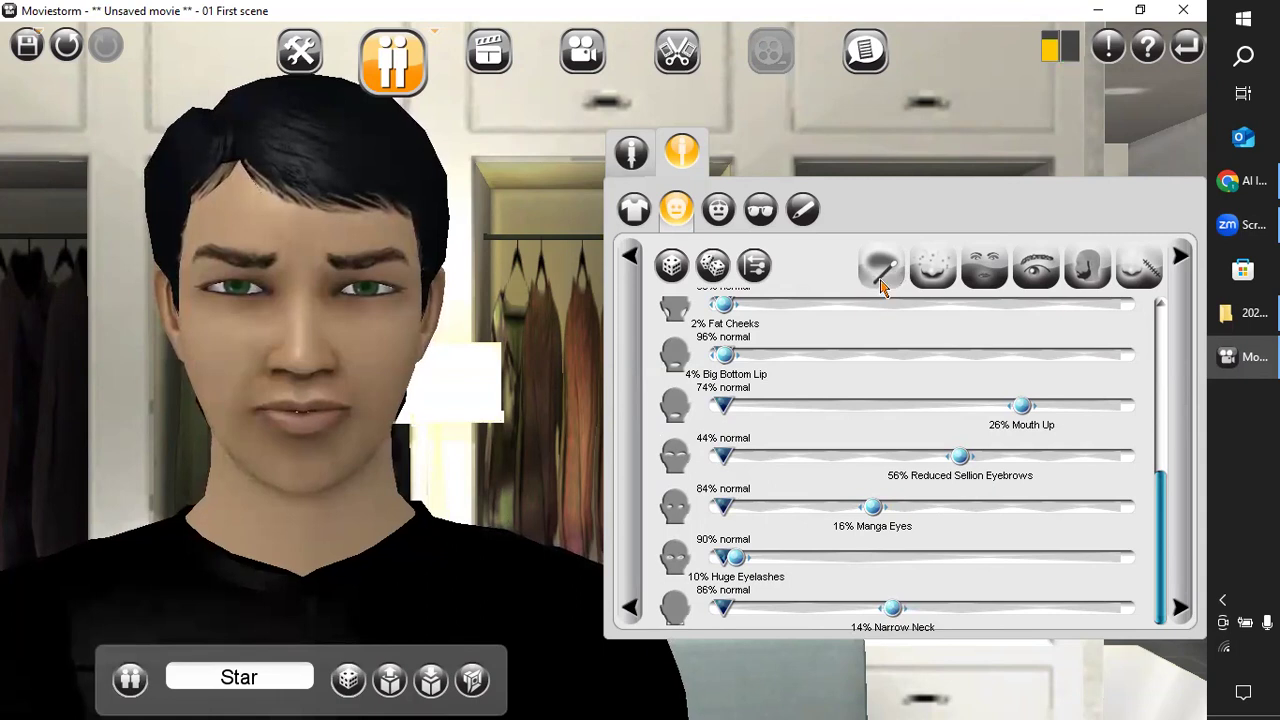
Try several other eyebrow styles on Star's face and return to the original dark, furrowed pair.
left_click(1030, 283)
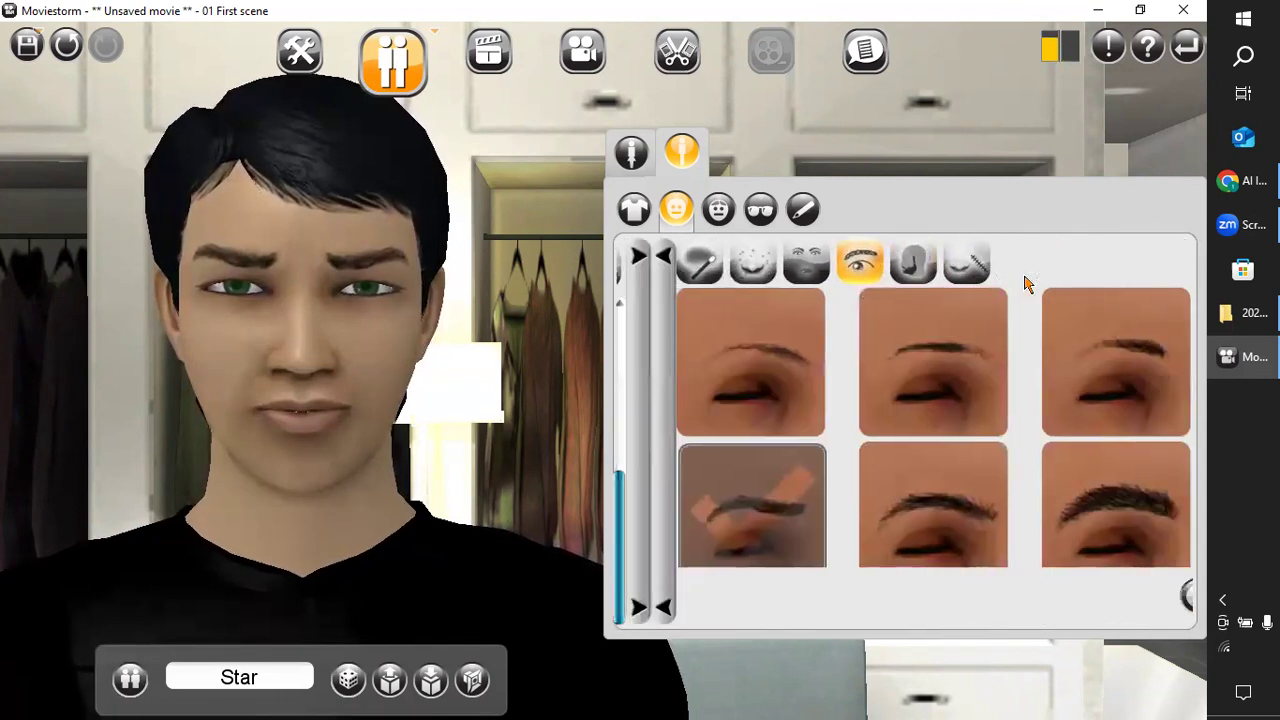
left_click(895, 515)
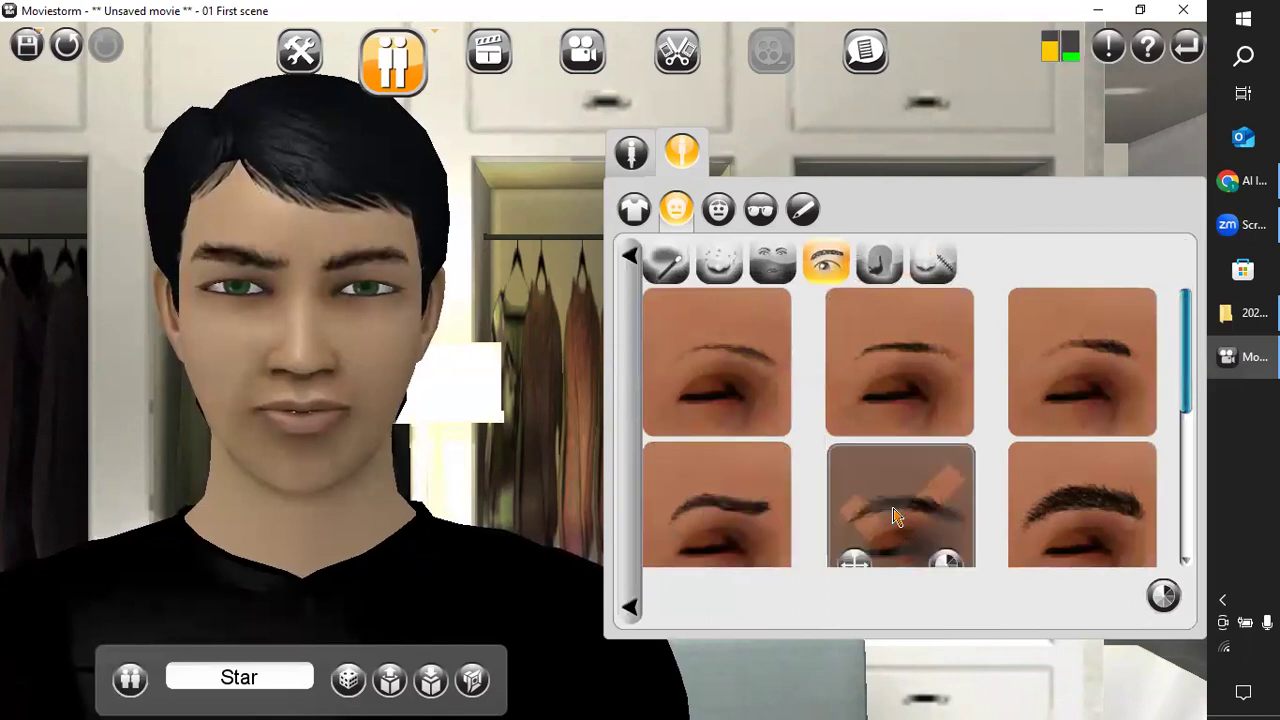
left_click(898, 372)
left_click(1065, 365)
scroll(700, 450, "down", 2)
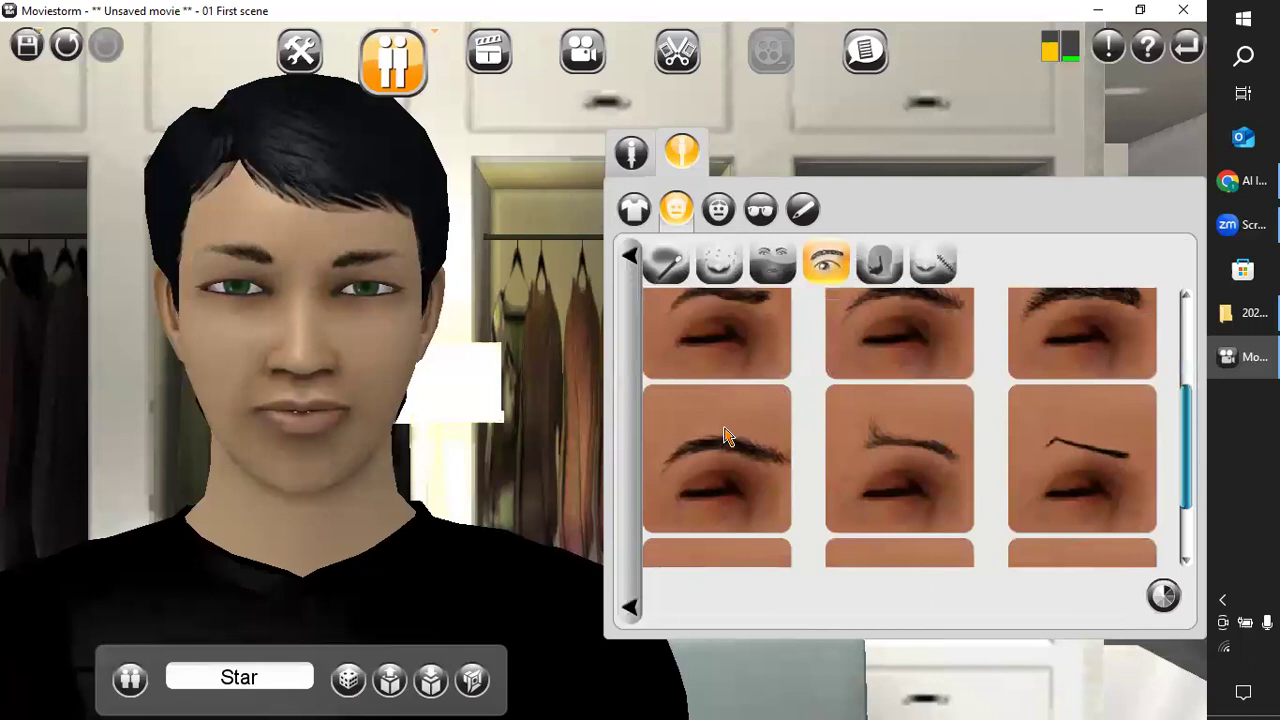
left_click(655, 470)
scroll(921, 441, "down", 1)
left_click(728, 490)
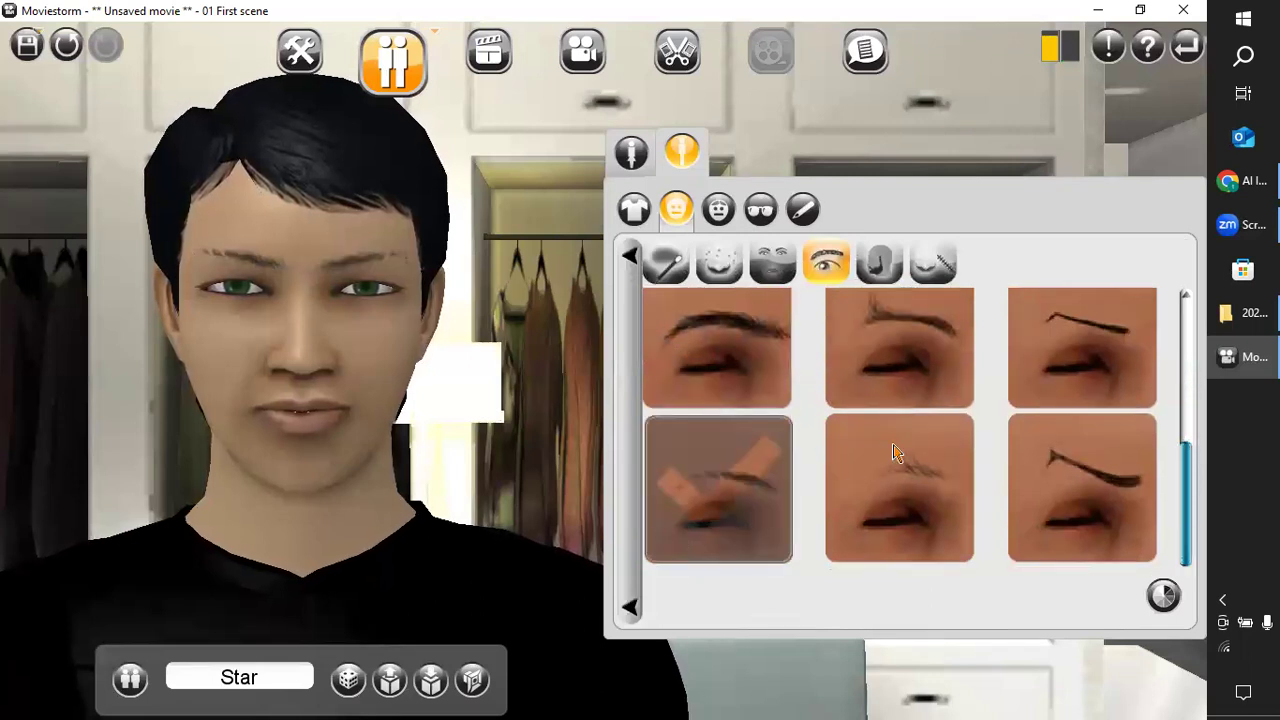
left_click(918, 495)
scroll(1022, 480, "up", 1)
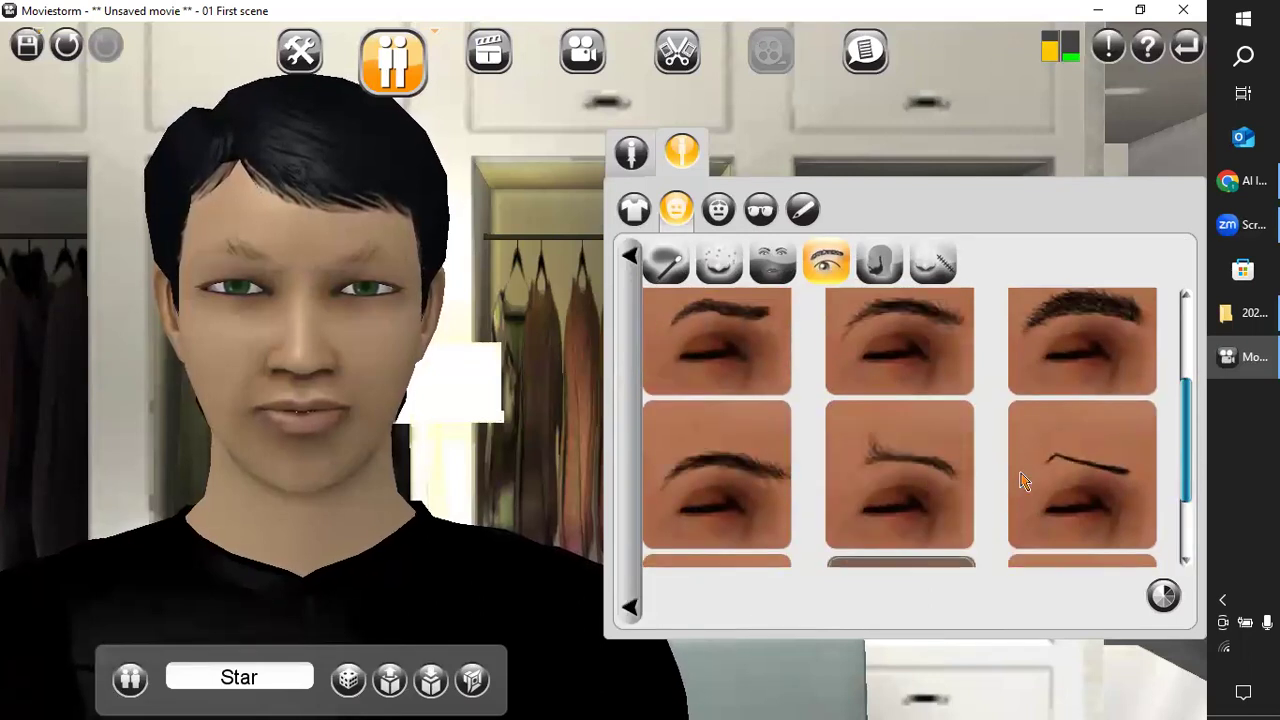
left_click(757, 377)
left_click(938, 378)
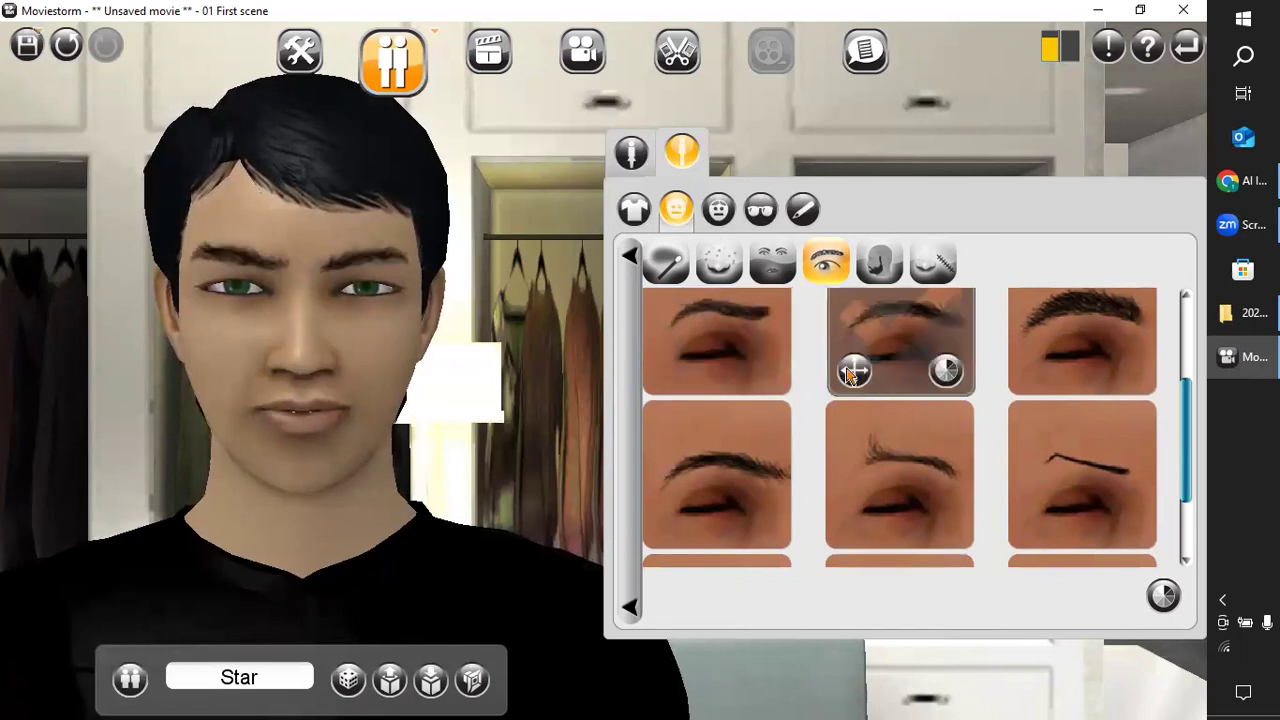
left_click(762, 381)
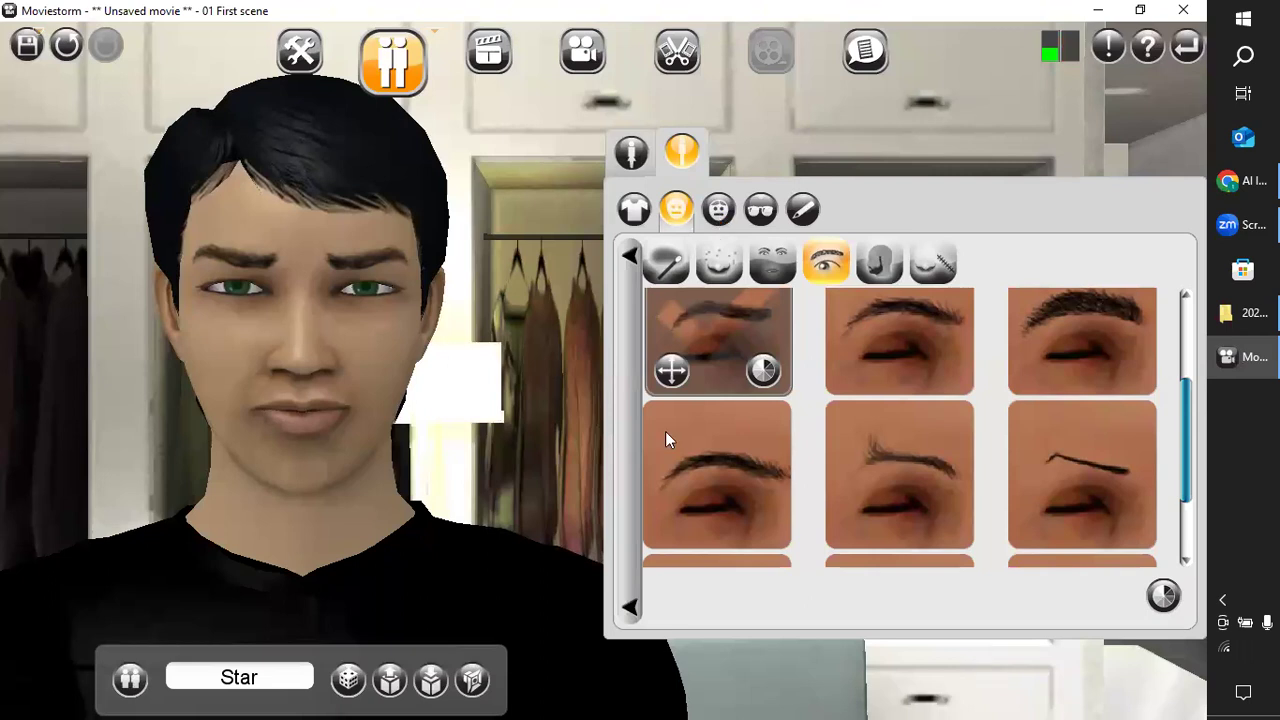
Examine Star's hair and hat choices, the accessories such as glasses, masks, swords and rings, and the name and biography settings.
left_click(718, 208)
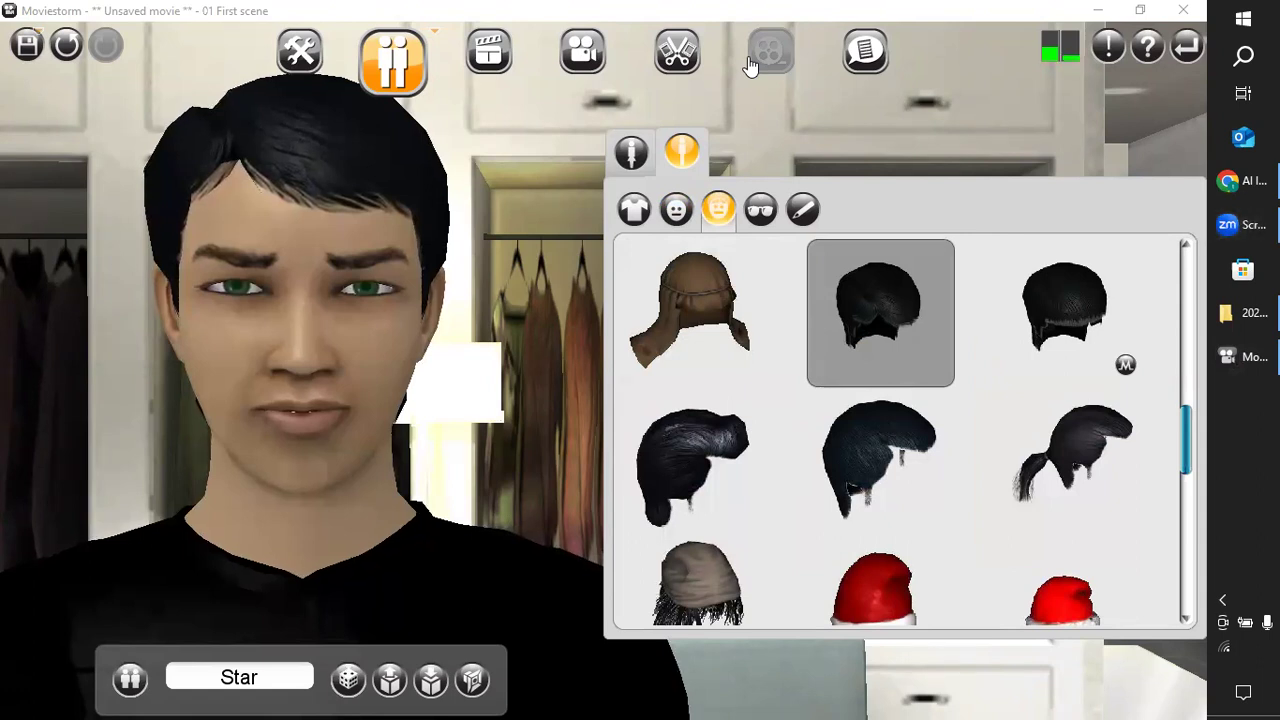
left_click(758, 214)
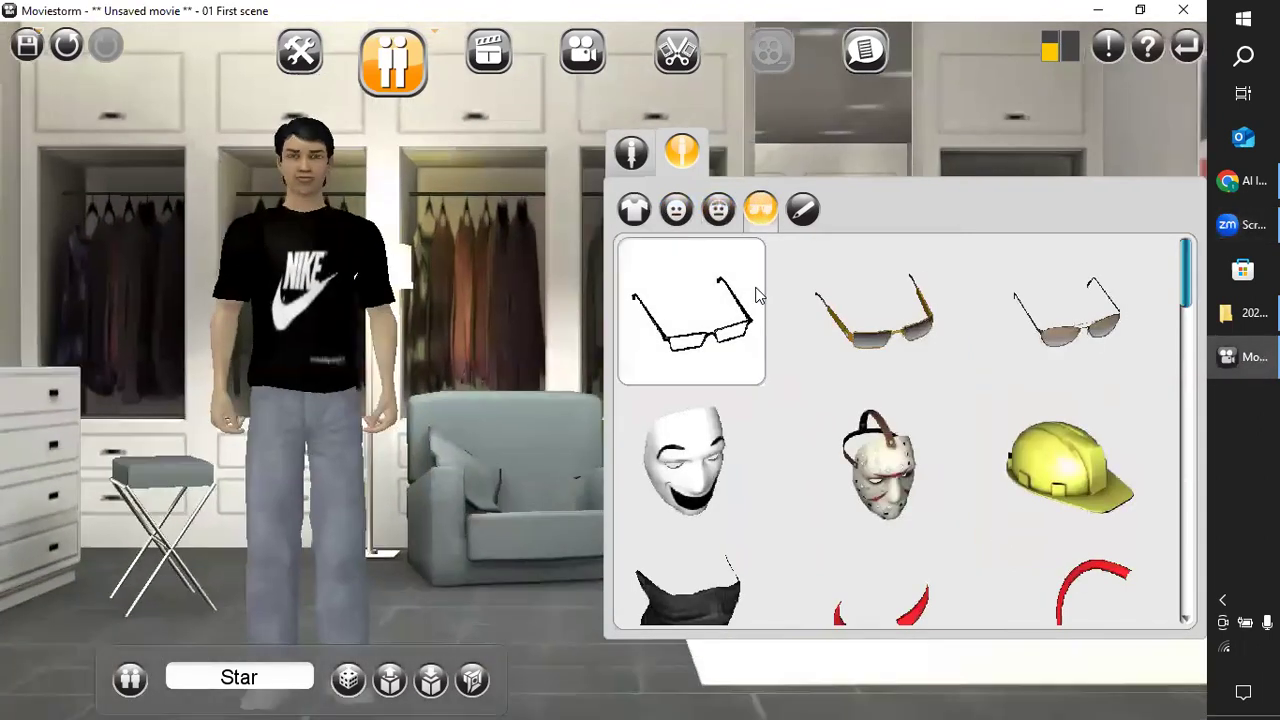
scroll(763, 409, "down", 3)
scroll(765, 410, "down", 2)
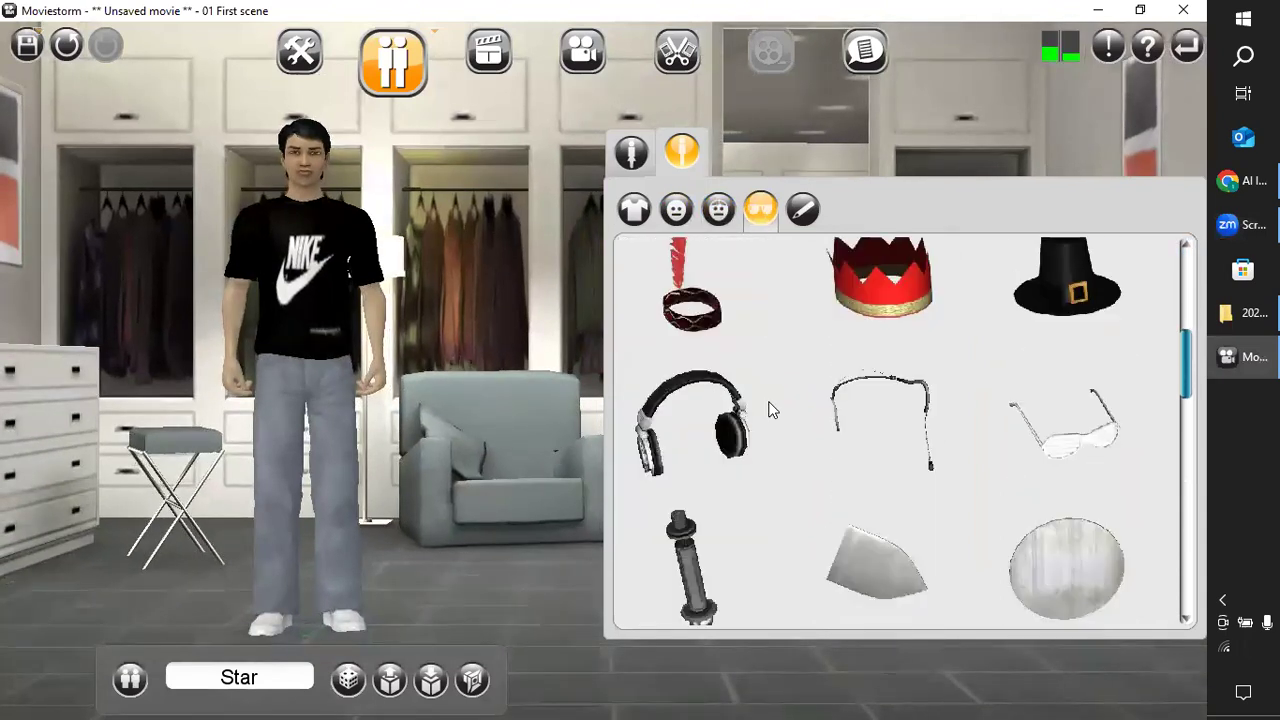
scroll(714, 400, "down", 3)
scroll(941, 506, "down", 5)
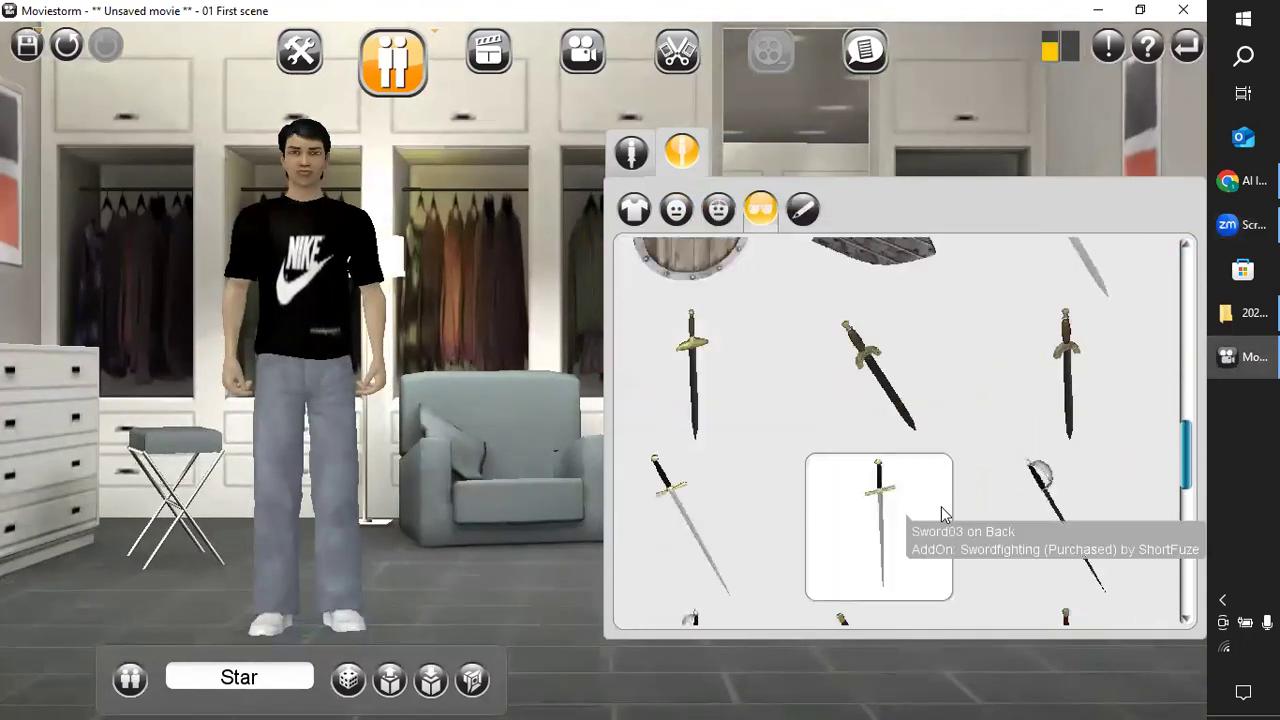
left_click(802, 212)
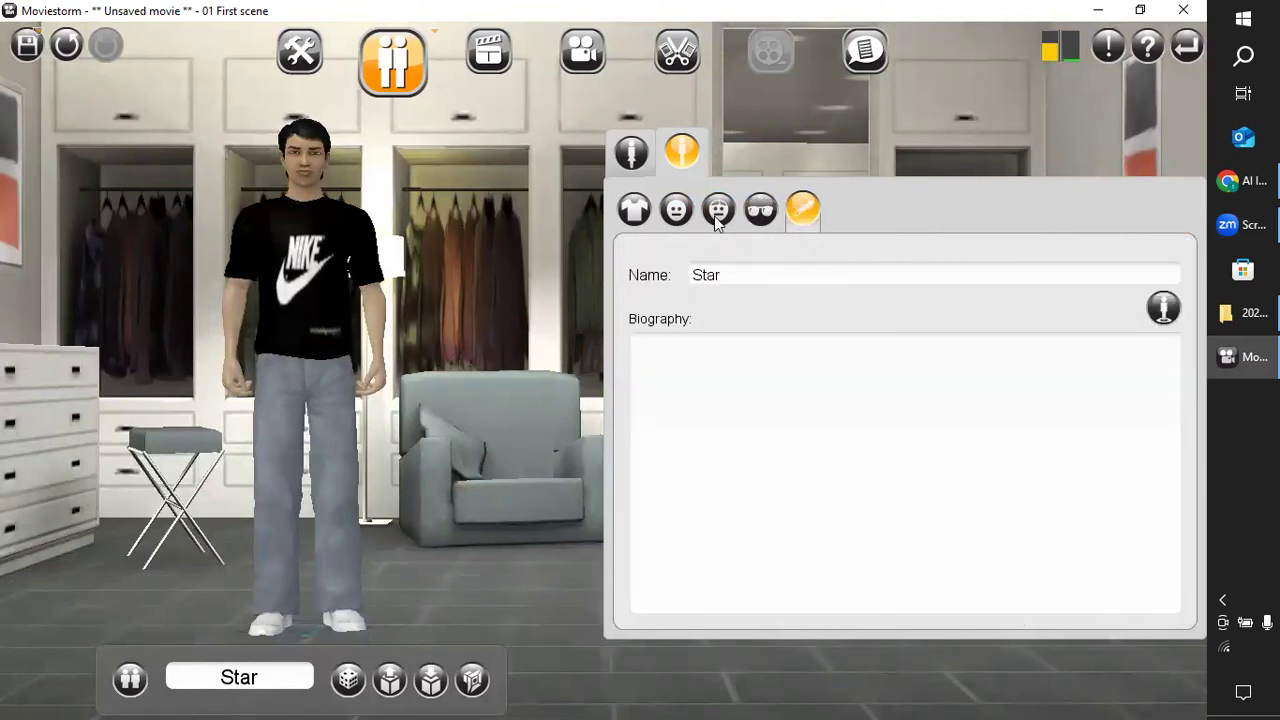
left_click(716, 222)
left_click(759, 216)
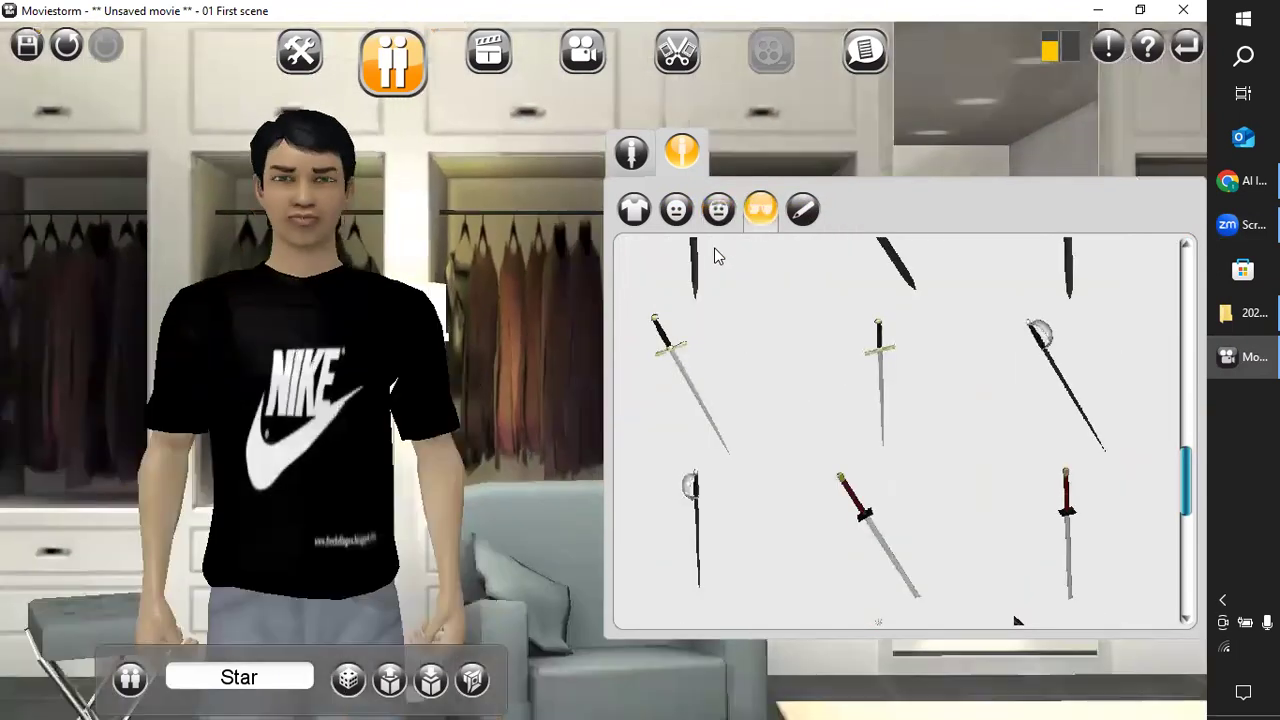
scroll(924, 424, "down", 4)
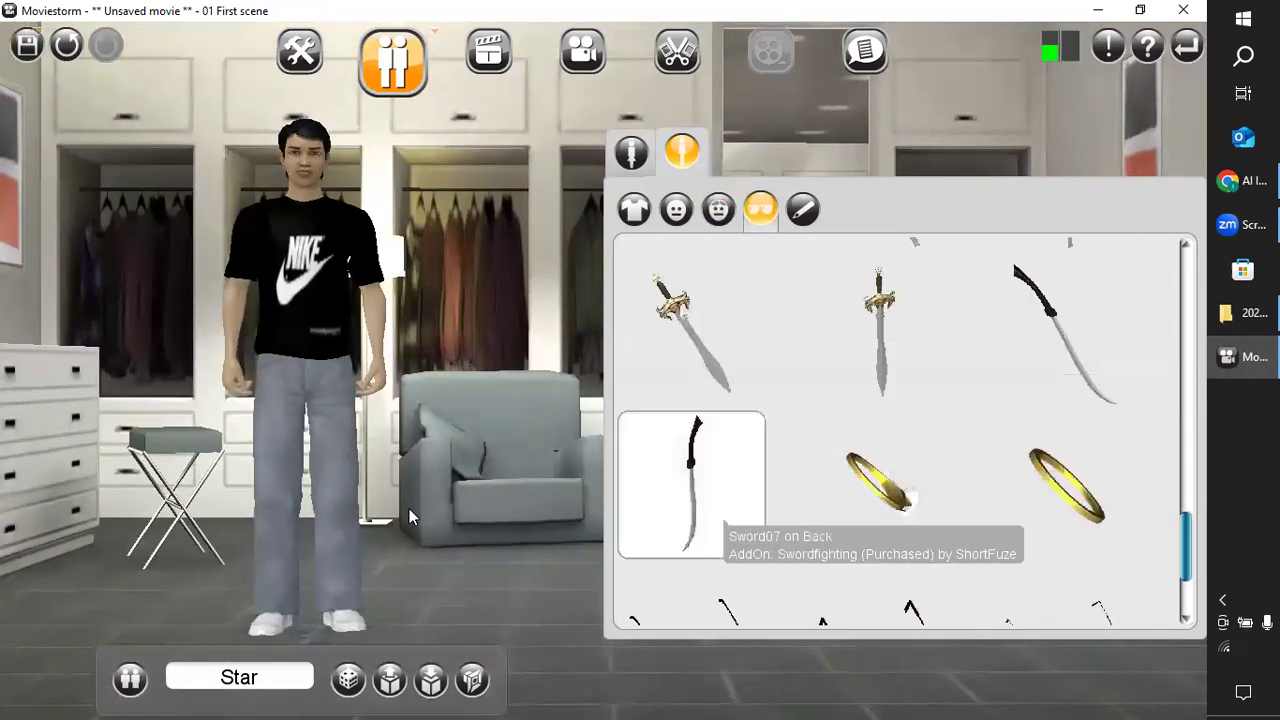
Open the cast list to review the movie's characters and close it with Star chosen.
left_click(131, 690)
left_click(209, 690)
double_click(209, 688)
left_click(211, 688)
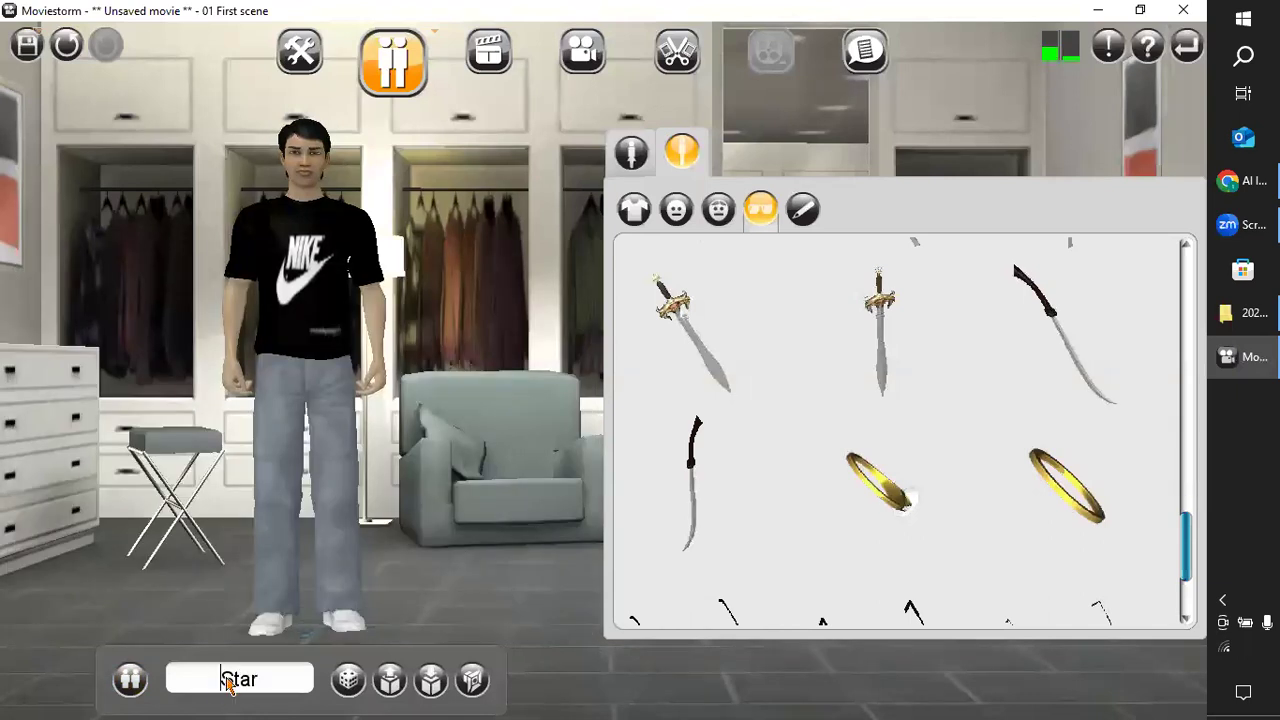
left_click(130, 680)
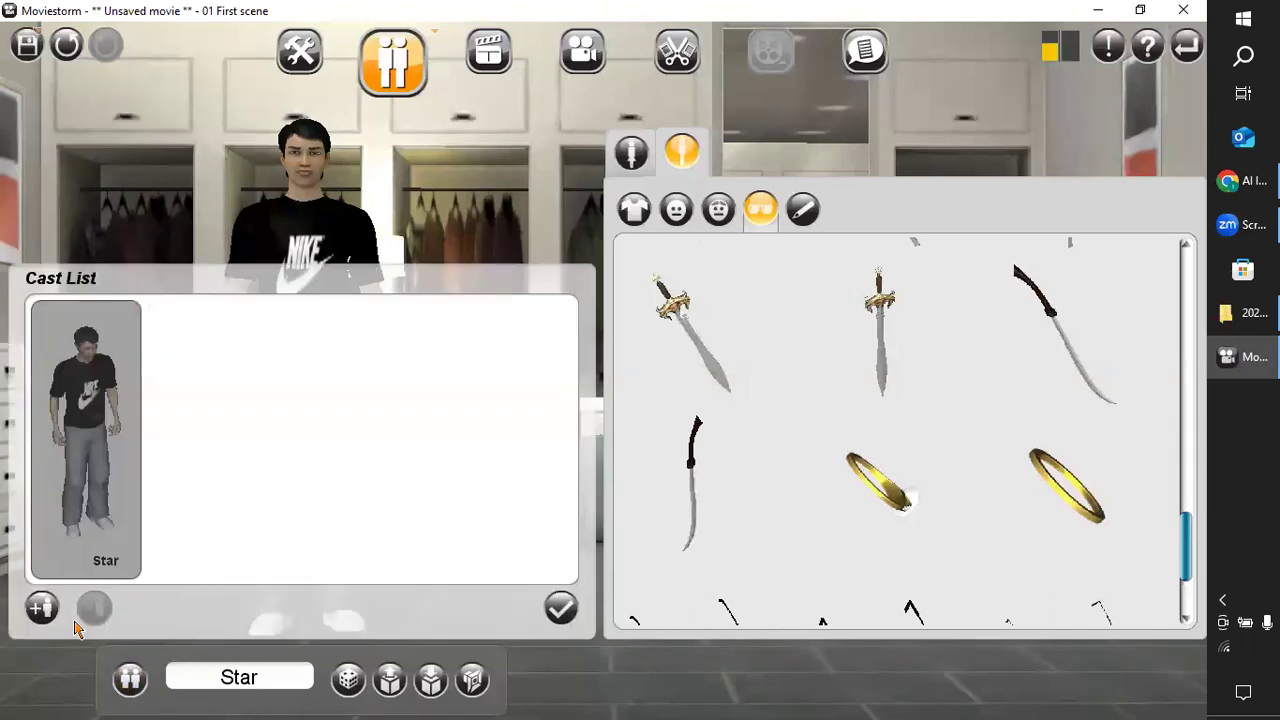
left_click(561, 607)
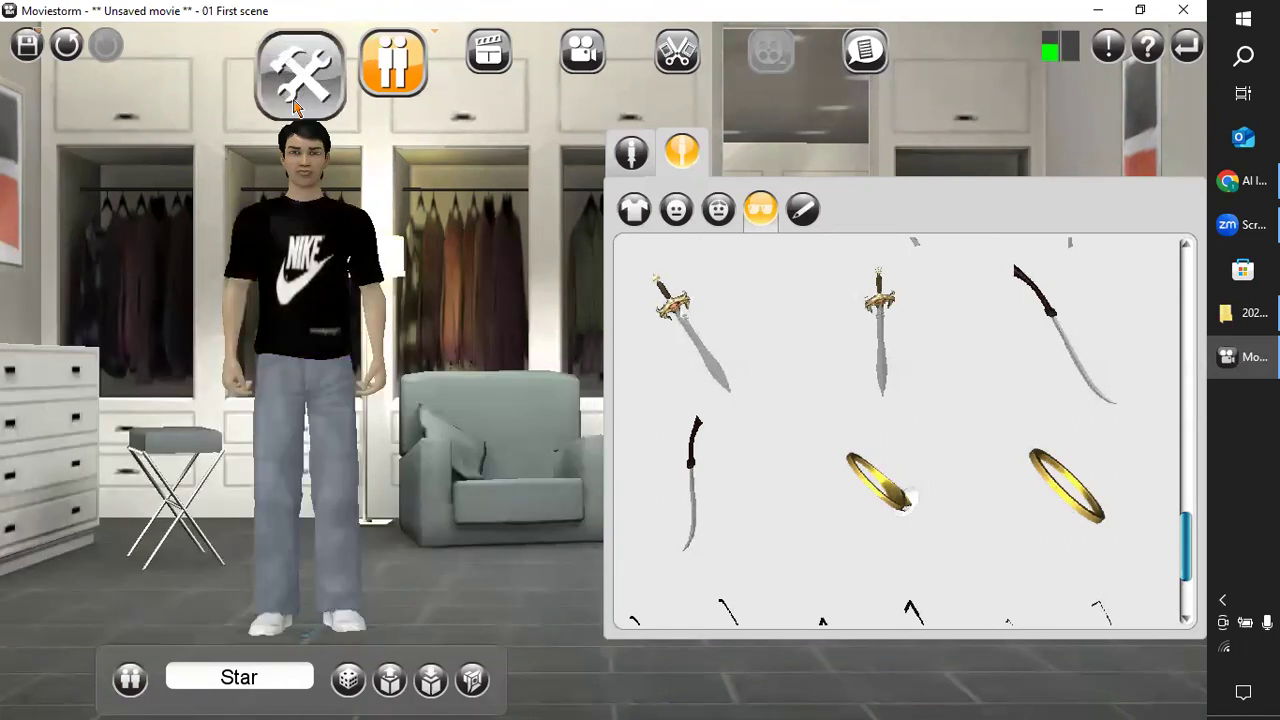
left_click(131, 681)
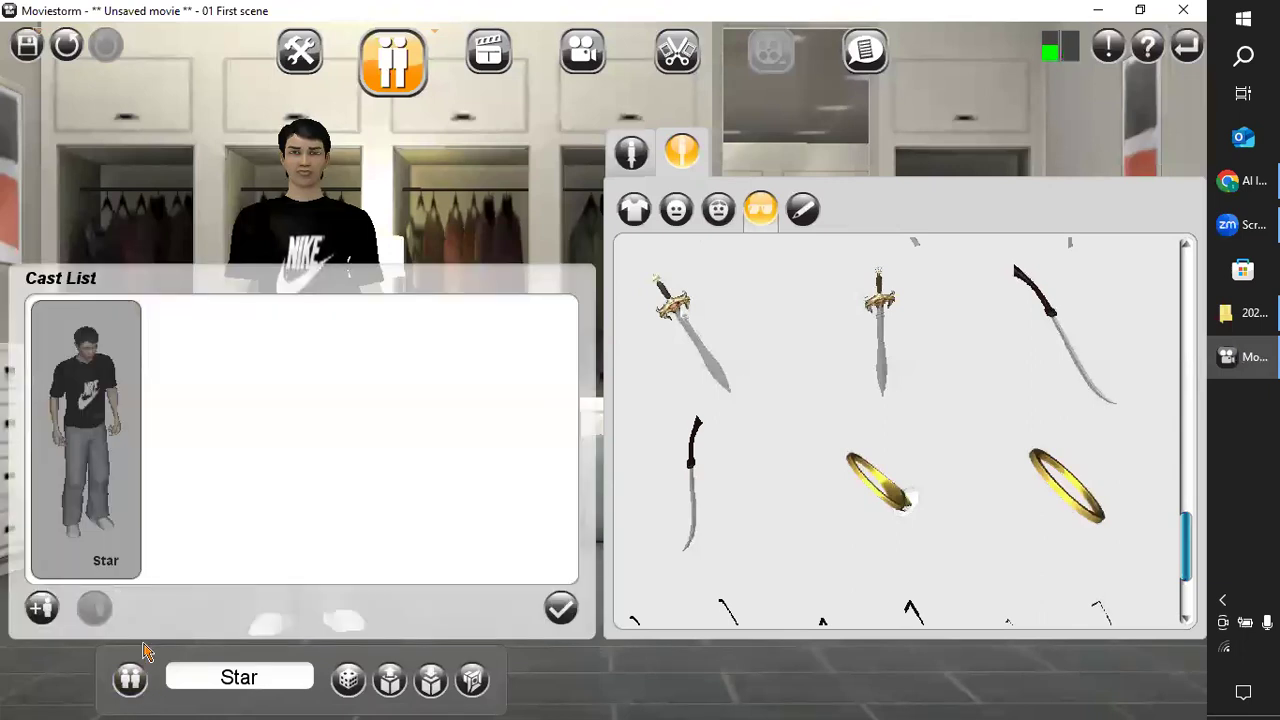
left_click(41, 608)
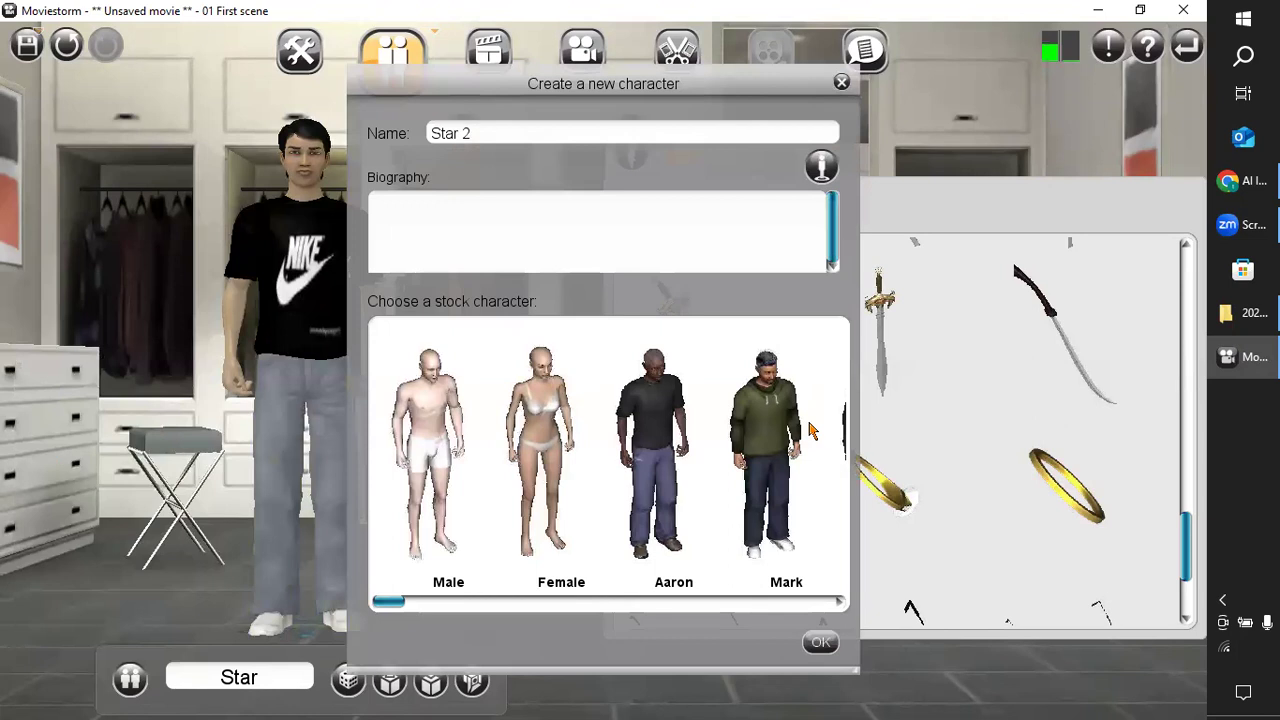
left_click(795, 440)
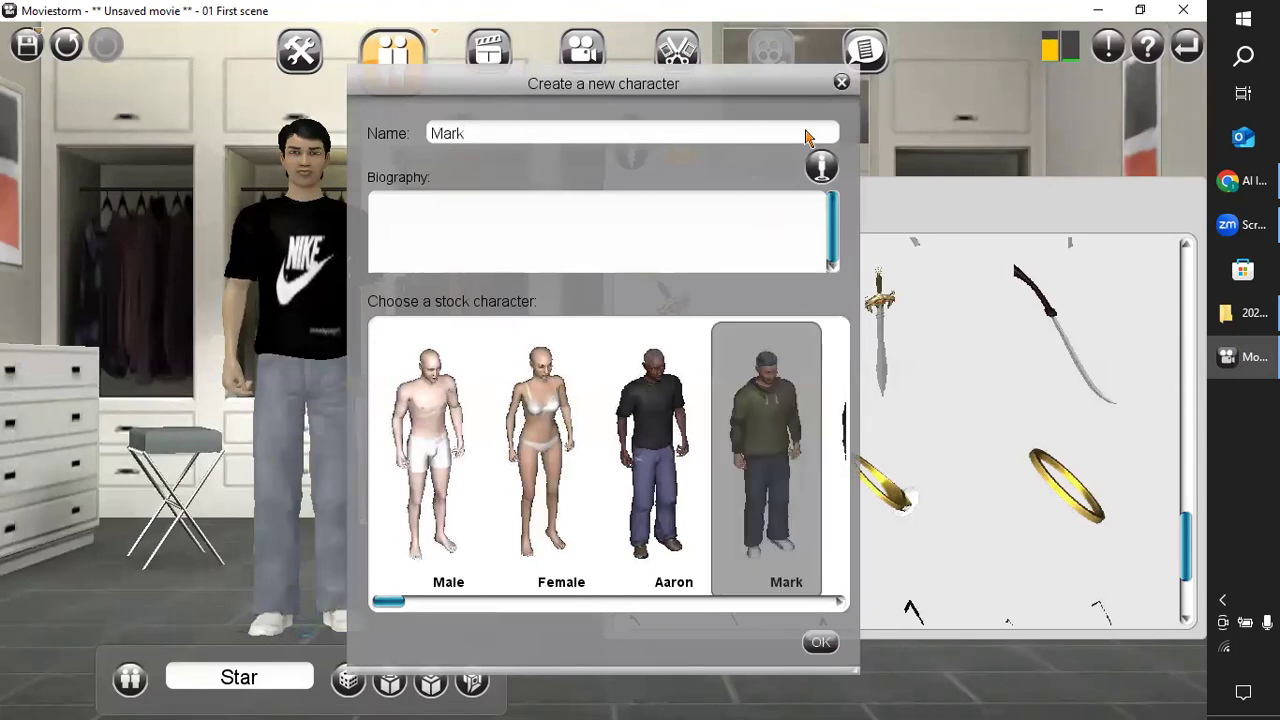
left_click(842, 82)
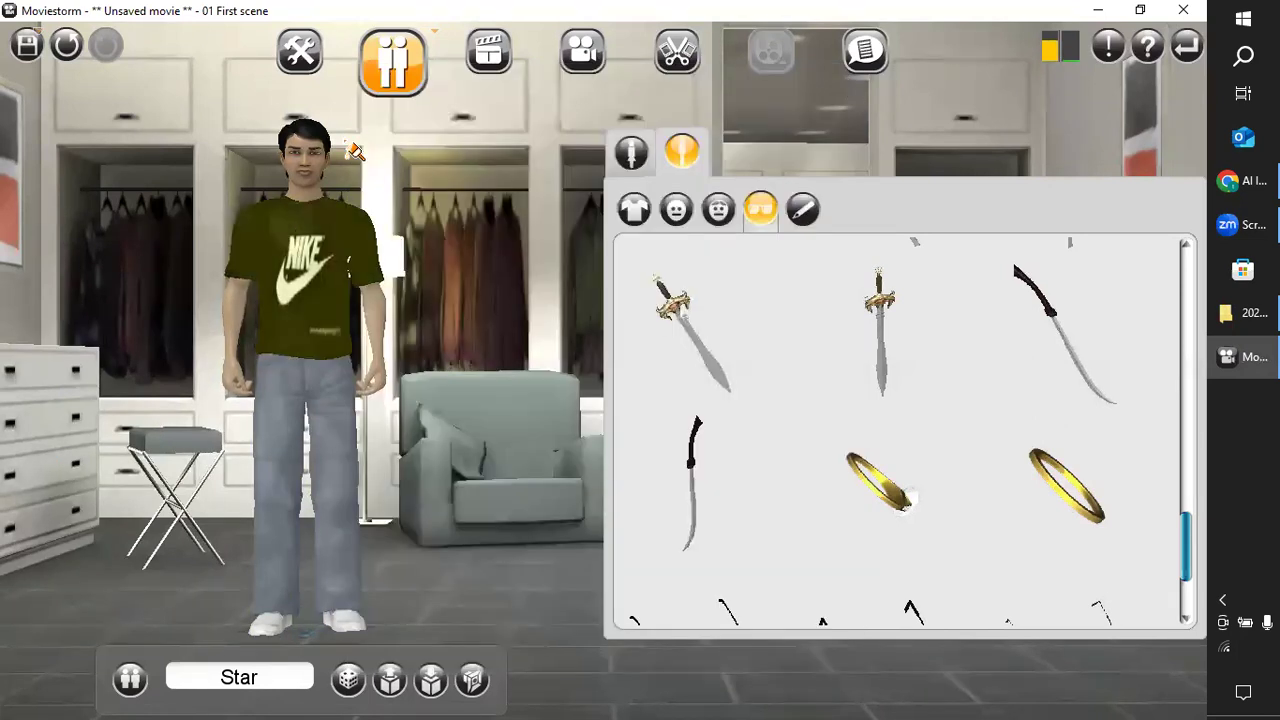
Return to the Set Workshop and view the outdoor house set from the front.
left_click(320, 90)
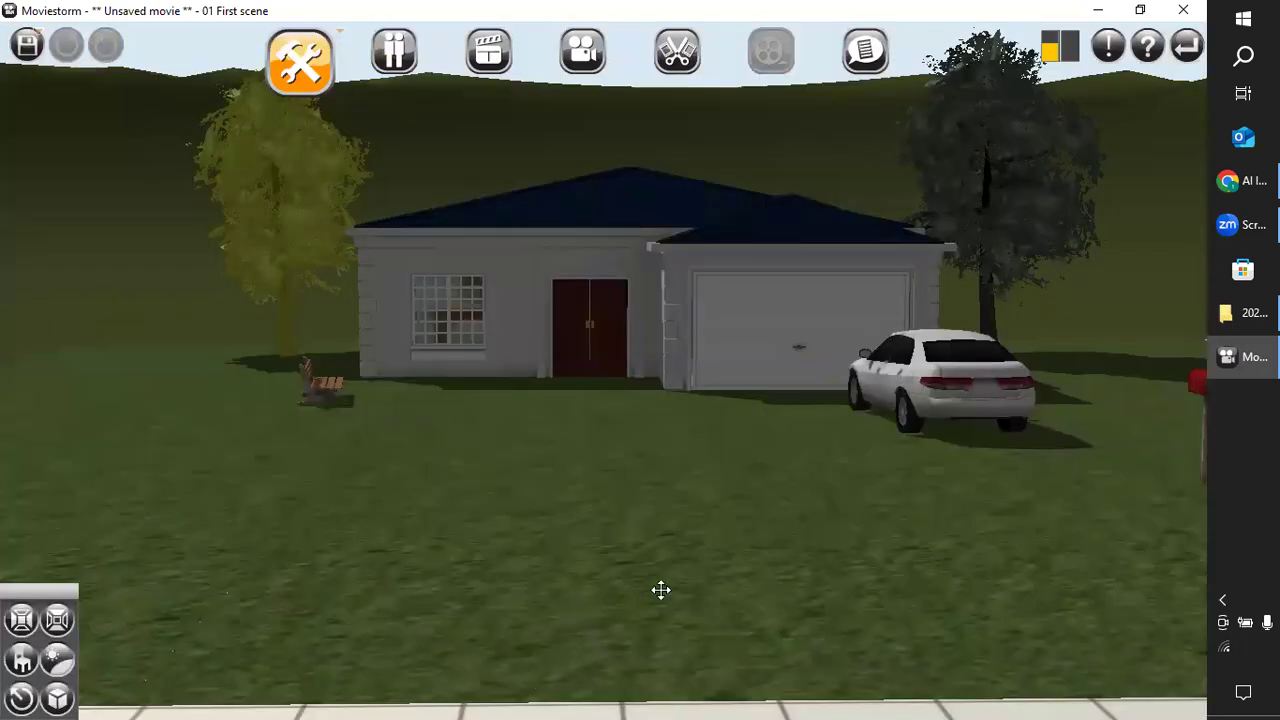
right_click_drag(771, 600, 687, 649)
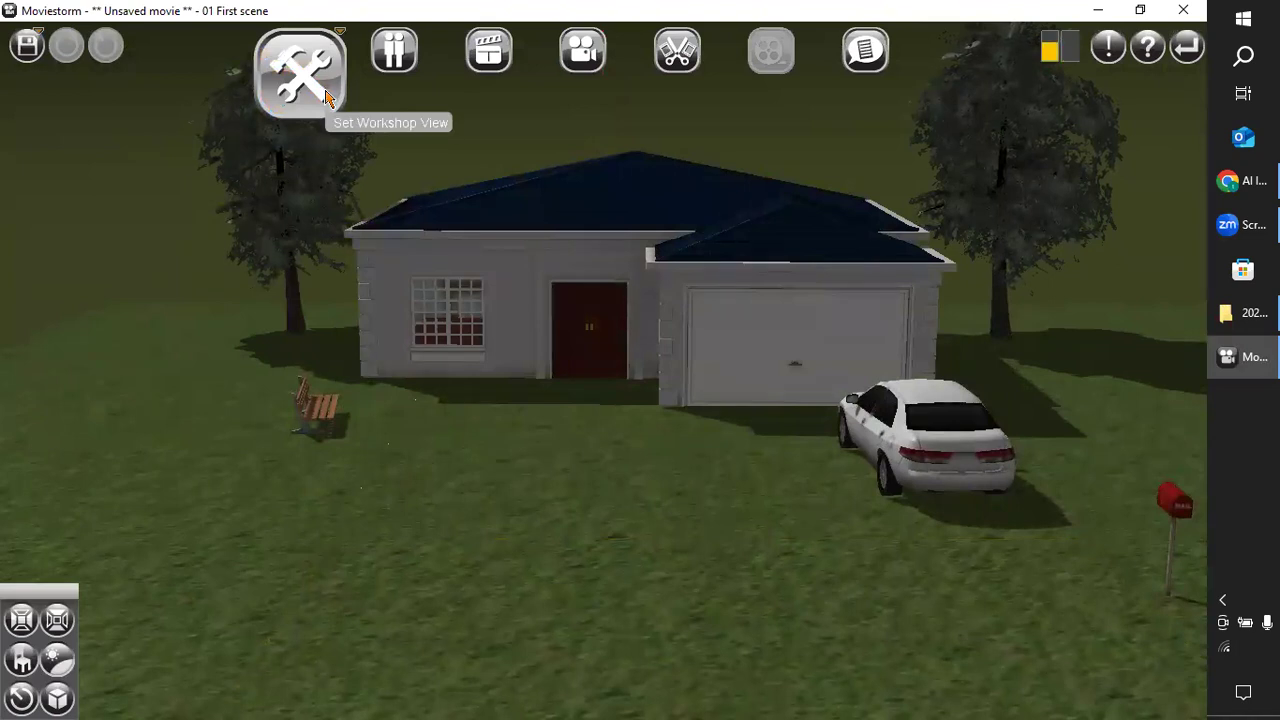
left_click(328, 95)
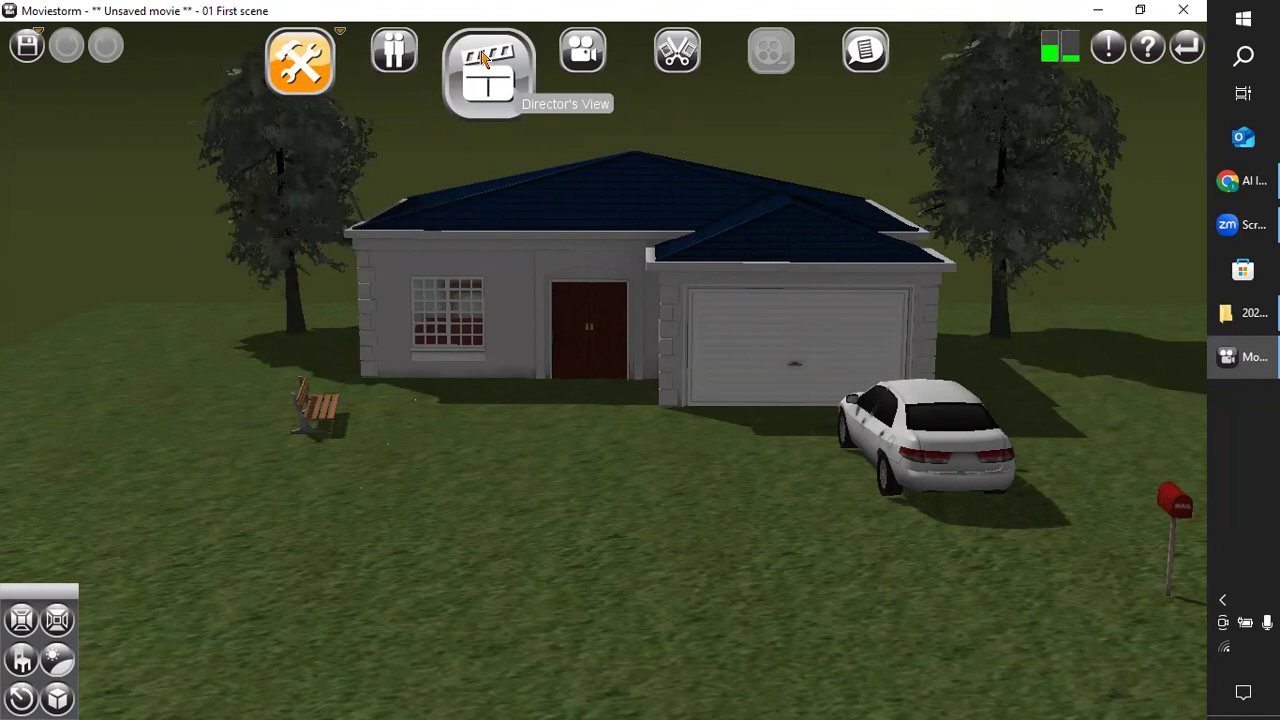
Look over the house scene and its timeline in the Director's View, and go back to the Set Workshop.
left_click(482, 66)
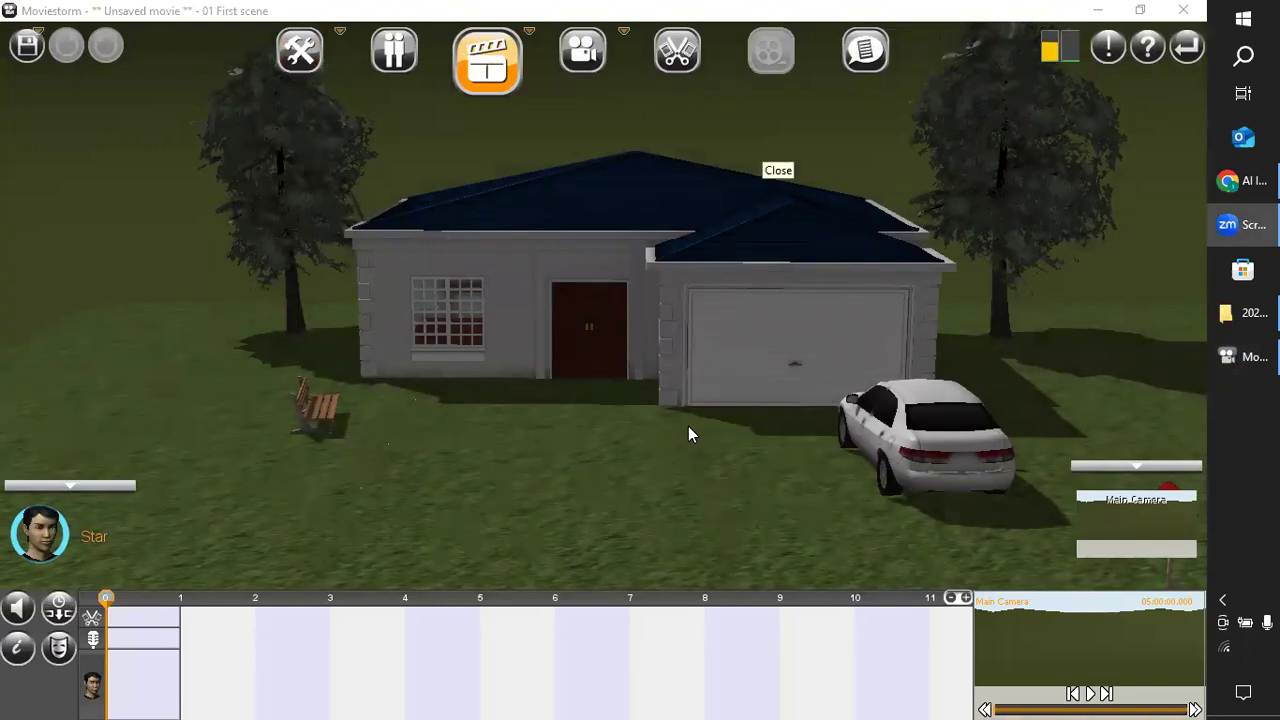
right_click_drag(688, 426, 648, 445)
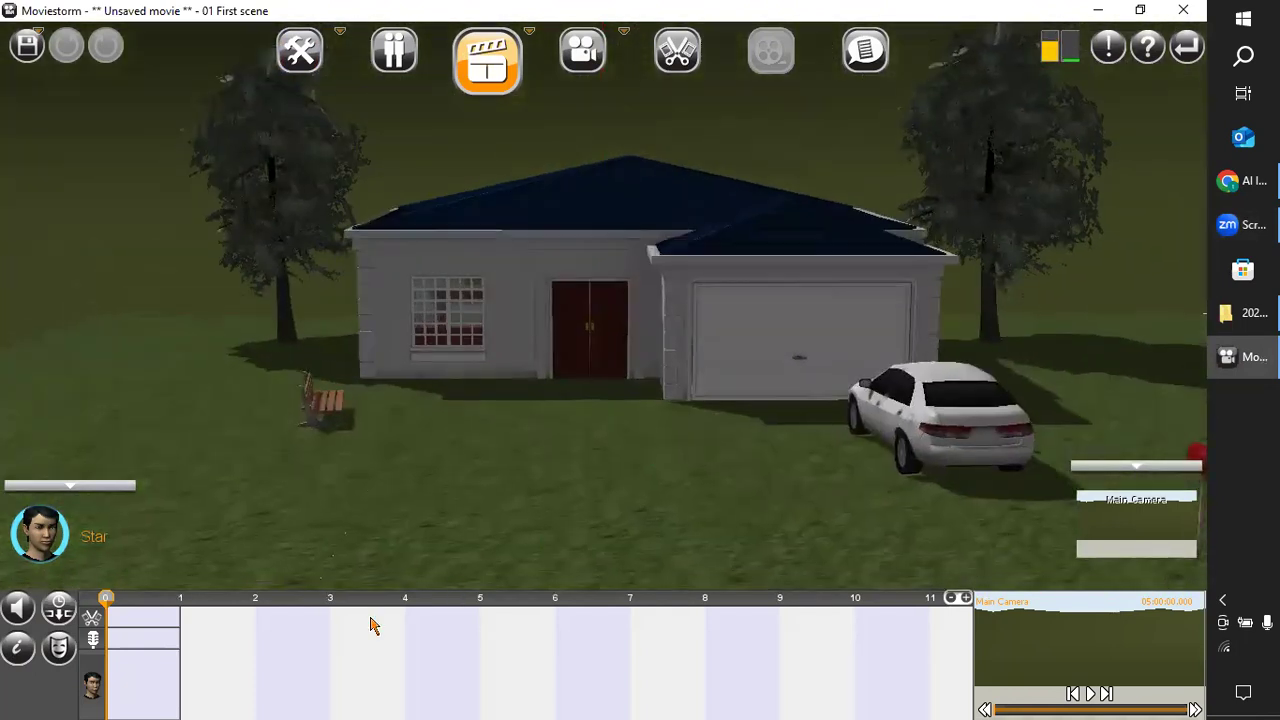
left_click_drag(400, 545, 430, 496)
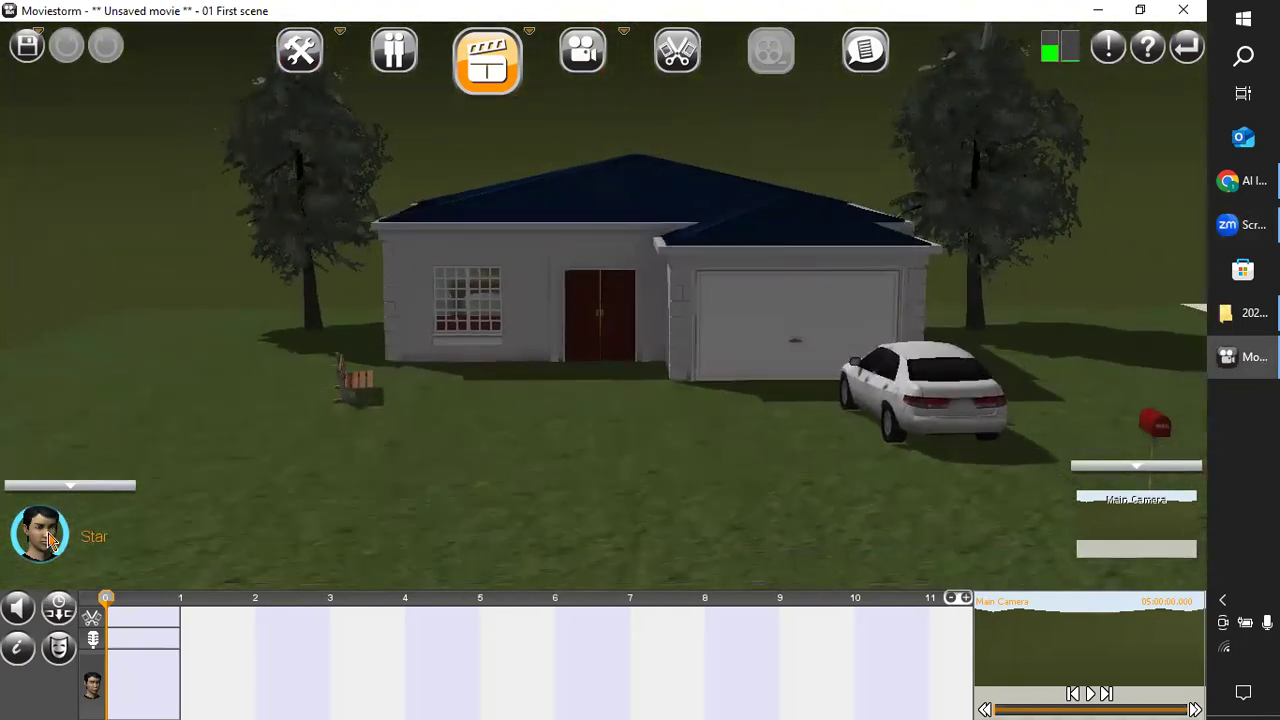
left_click(293, 75)
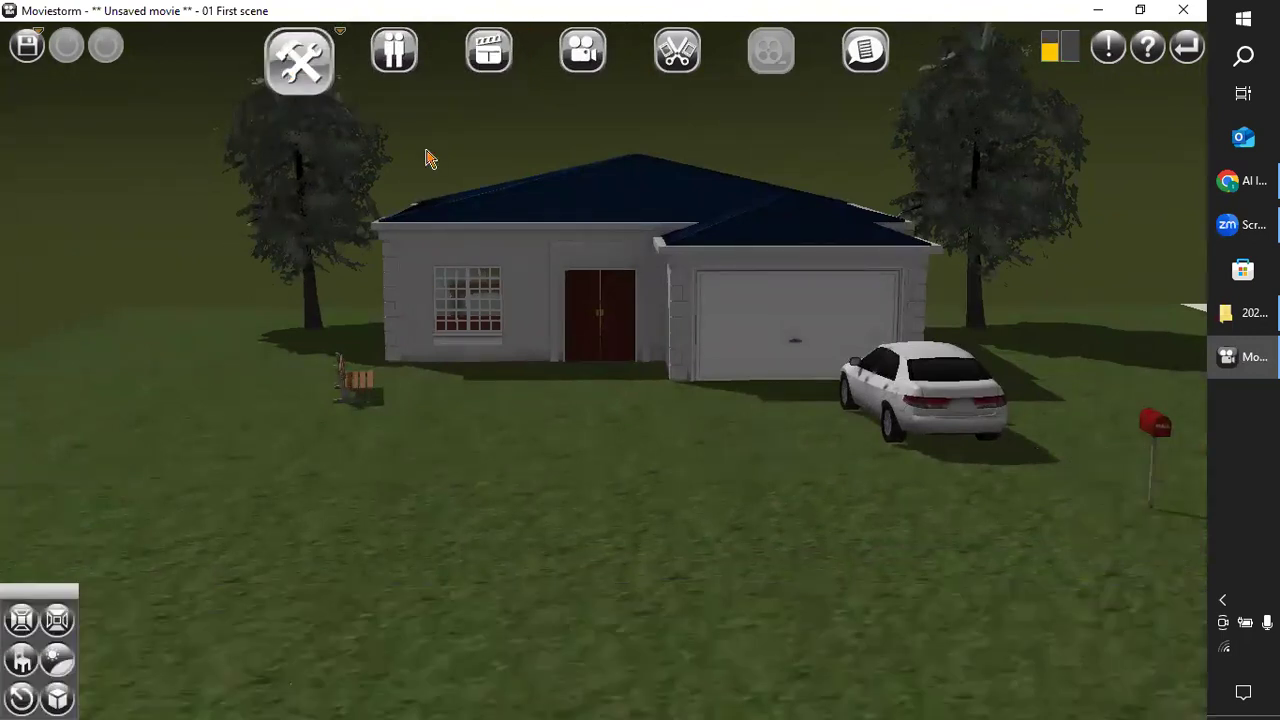
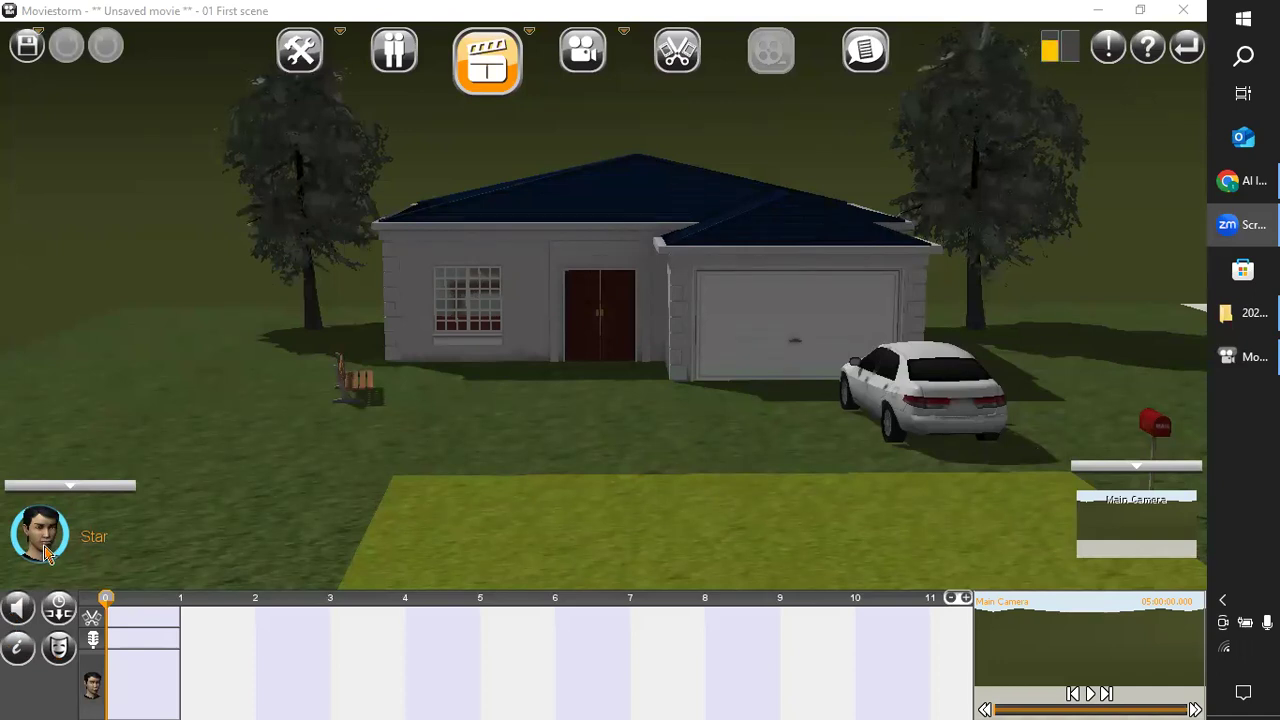
Direct Star in the first scene to point at the grass in front of the house.
left_click(44, 555)
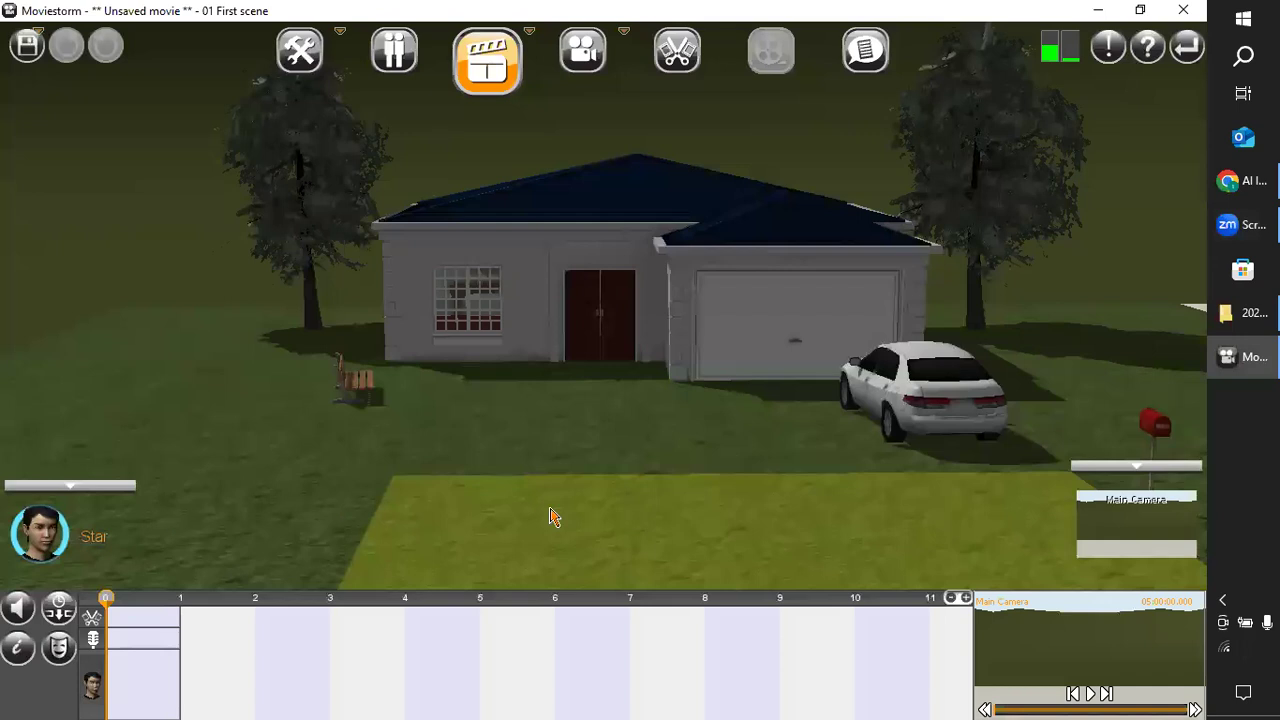
left_click(475, 459)
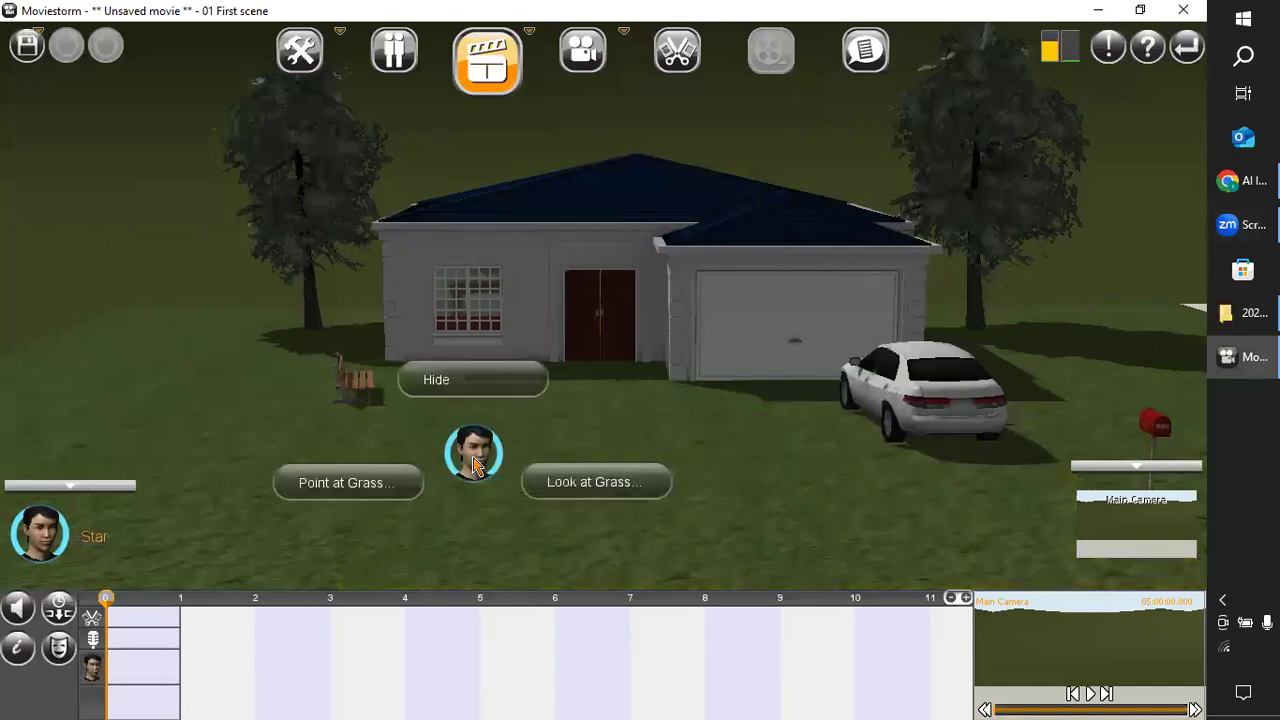
left_click_drag(167, 531, 195, 453)
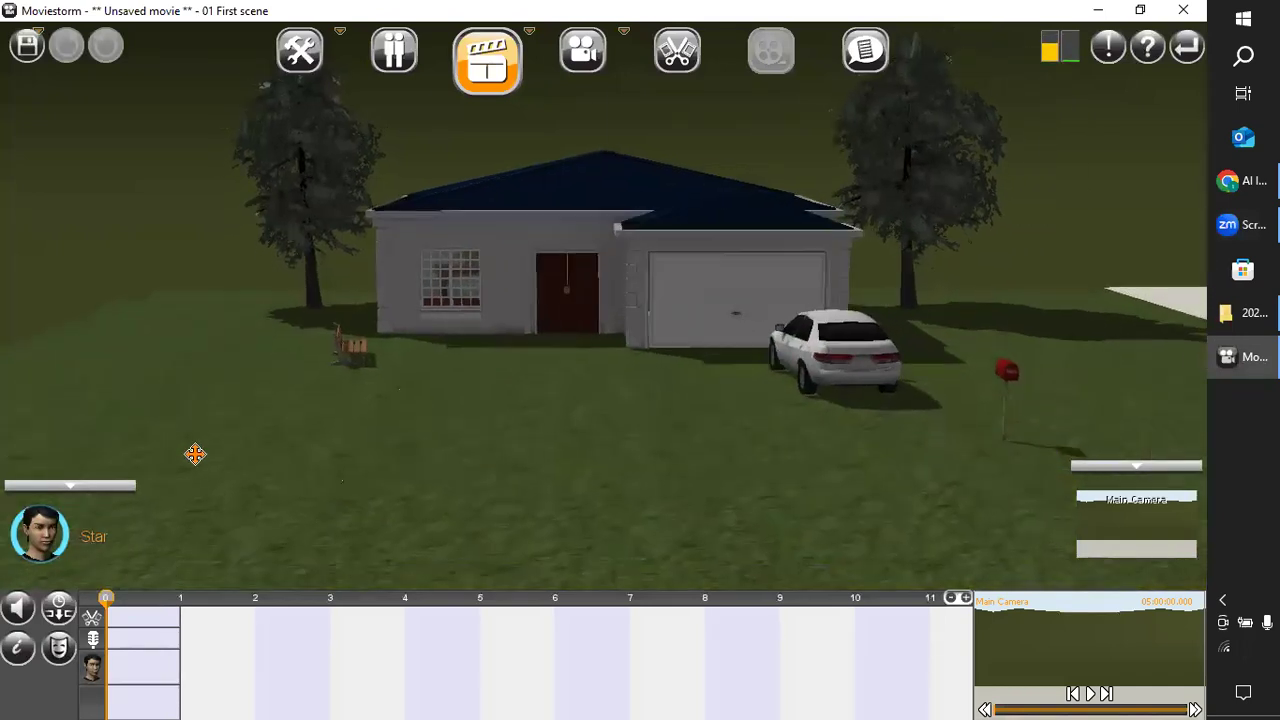
left_click(447, 387)
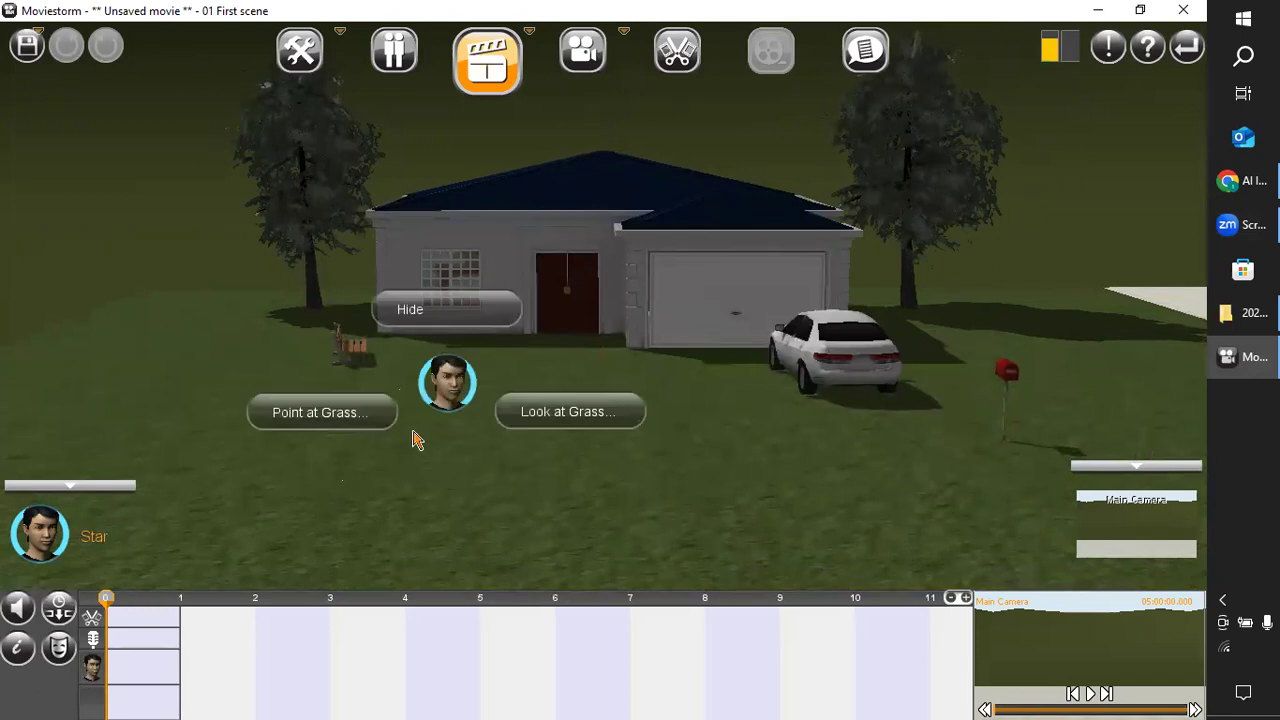
left_click(40, 540)
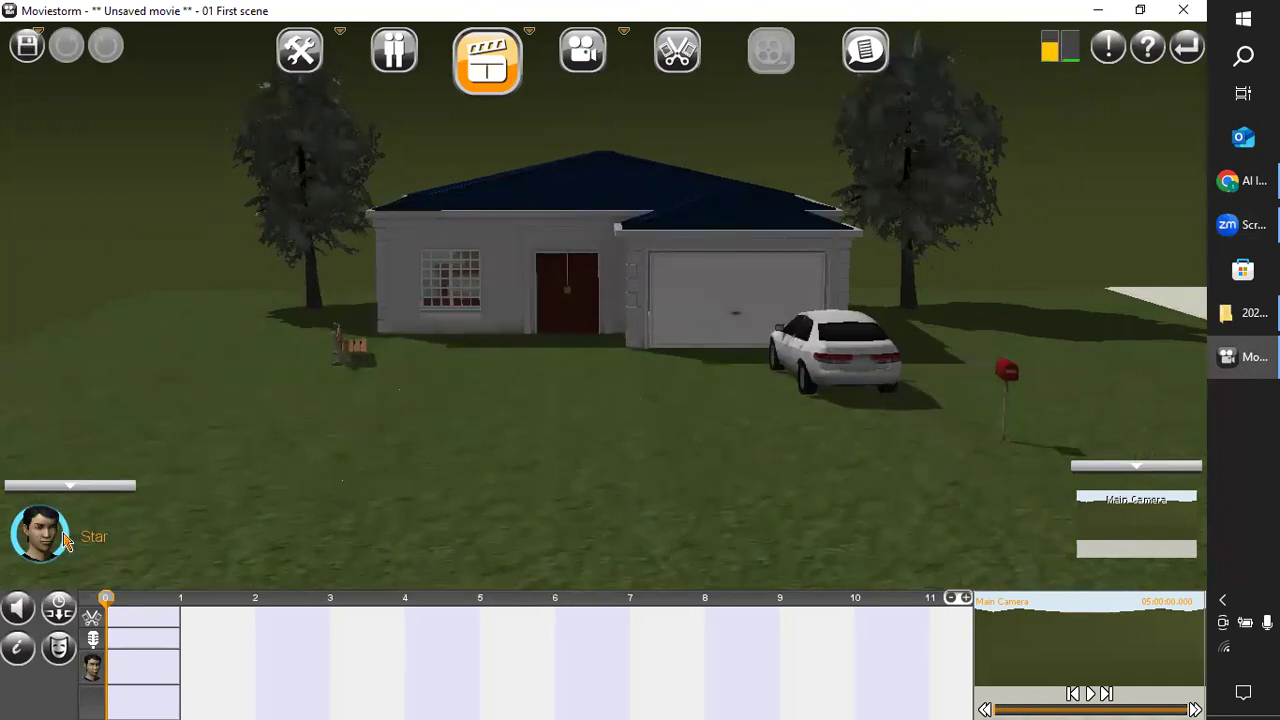
left_click(677, 435)
left_click(600, 463)
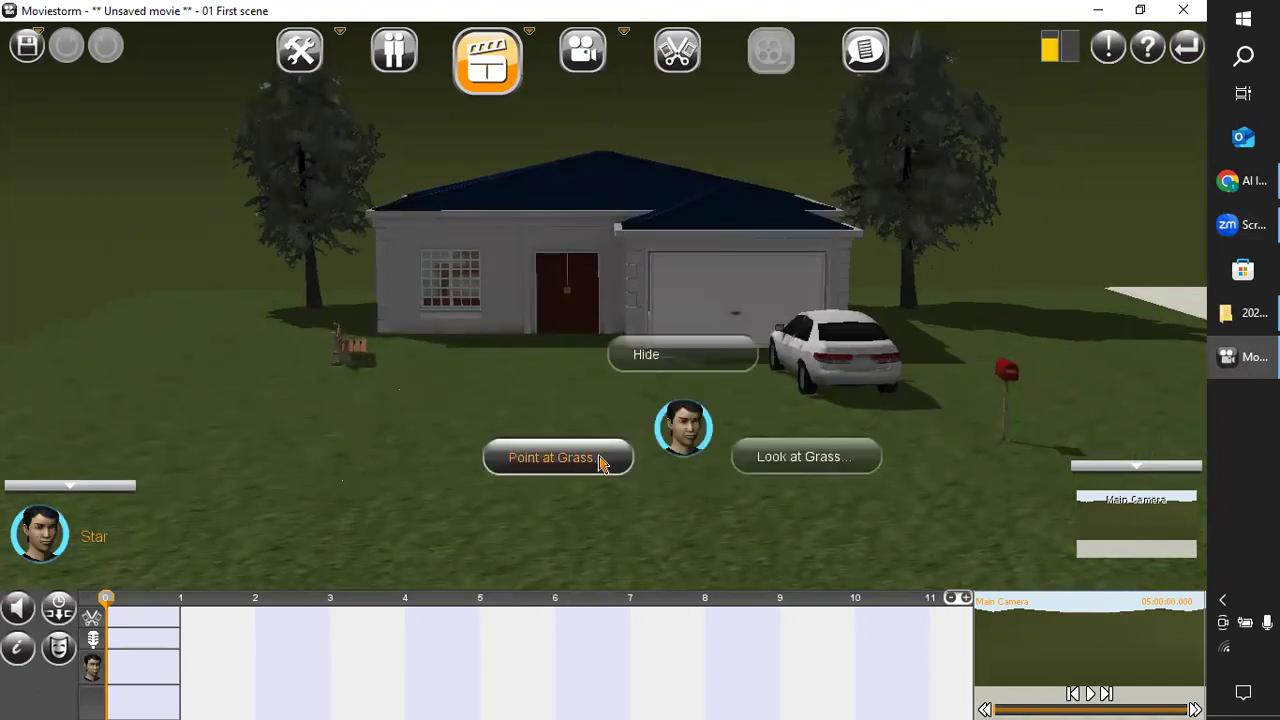
left_click(577, 462)
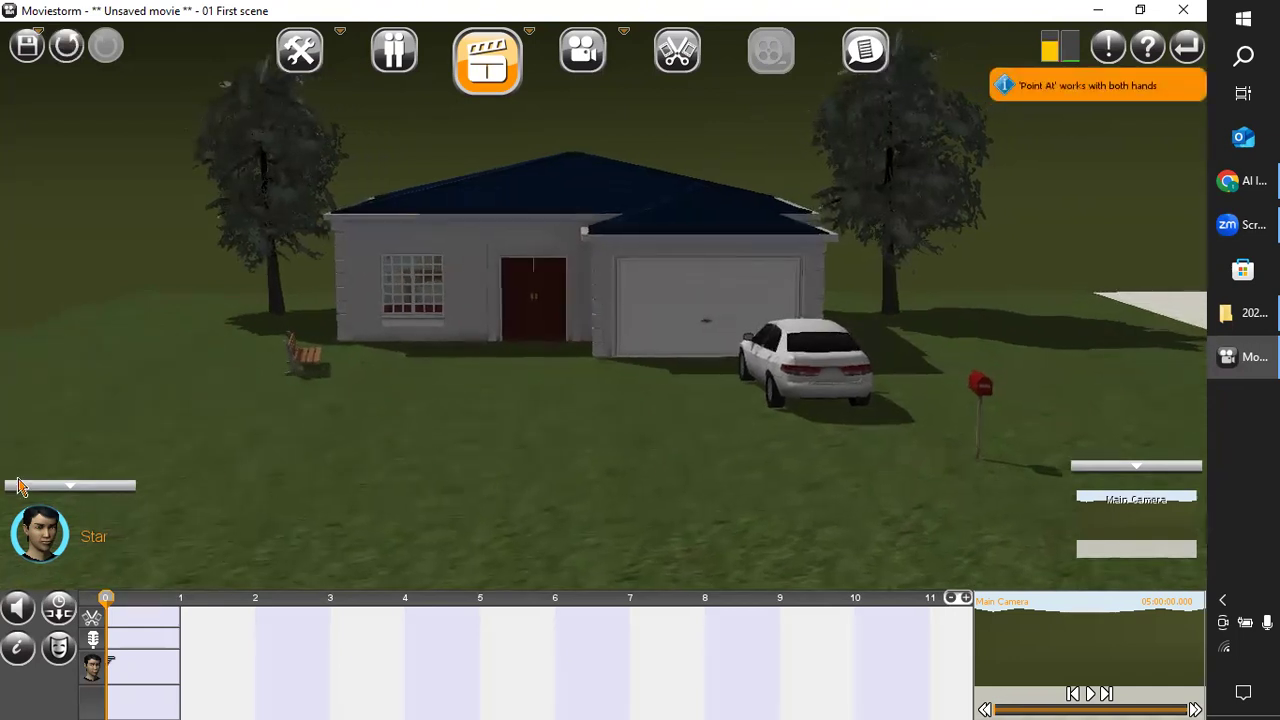
Collapse the character portraits and look over the house set from a raised side angle.
left_click(72, 488)
right_click_drag(430, 453, 478, 497)
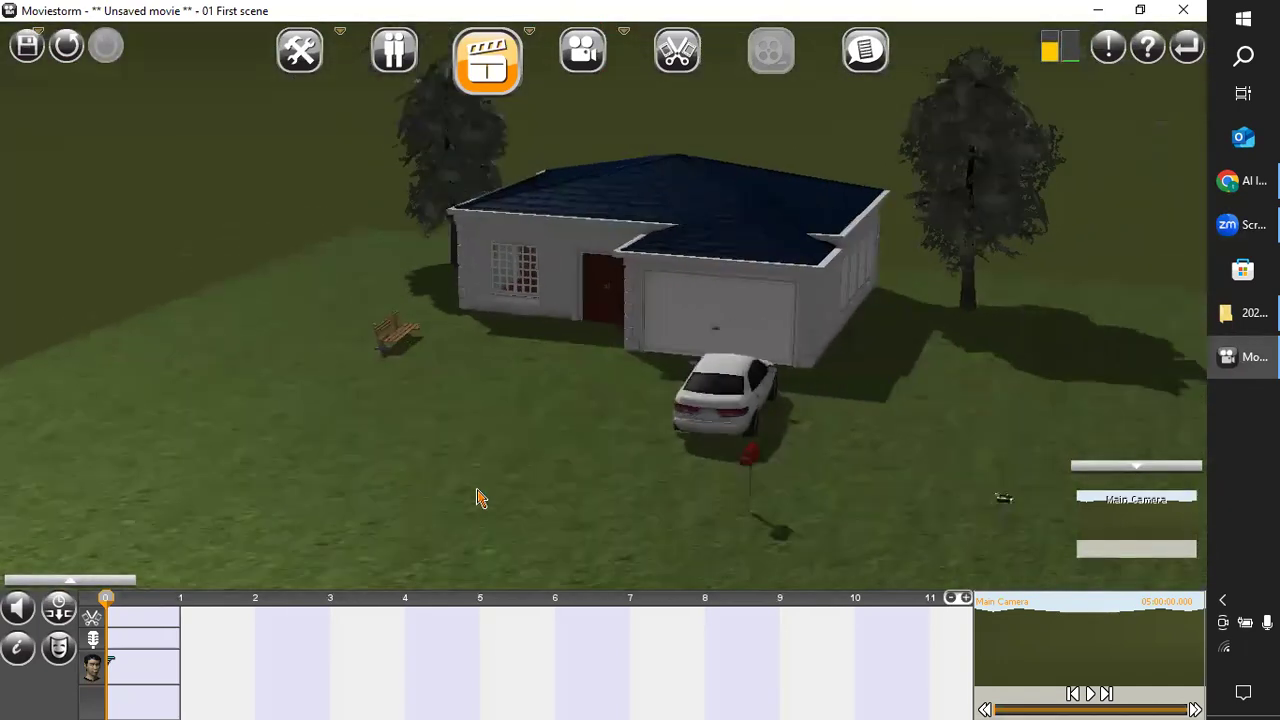
scroll(481, 498, "down", 5)
left_click_drag(560, 557, 491, 570)
scroll(495, 571, "up", 4)
left_click_drag(230, 486, 170, 490)
right_click_drag(388, 585, 403, 565)
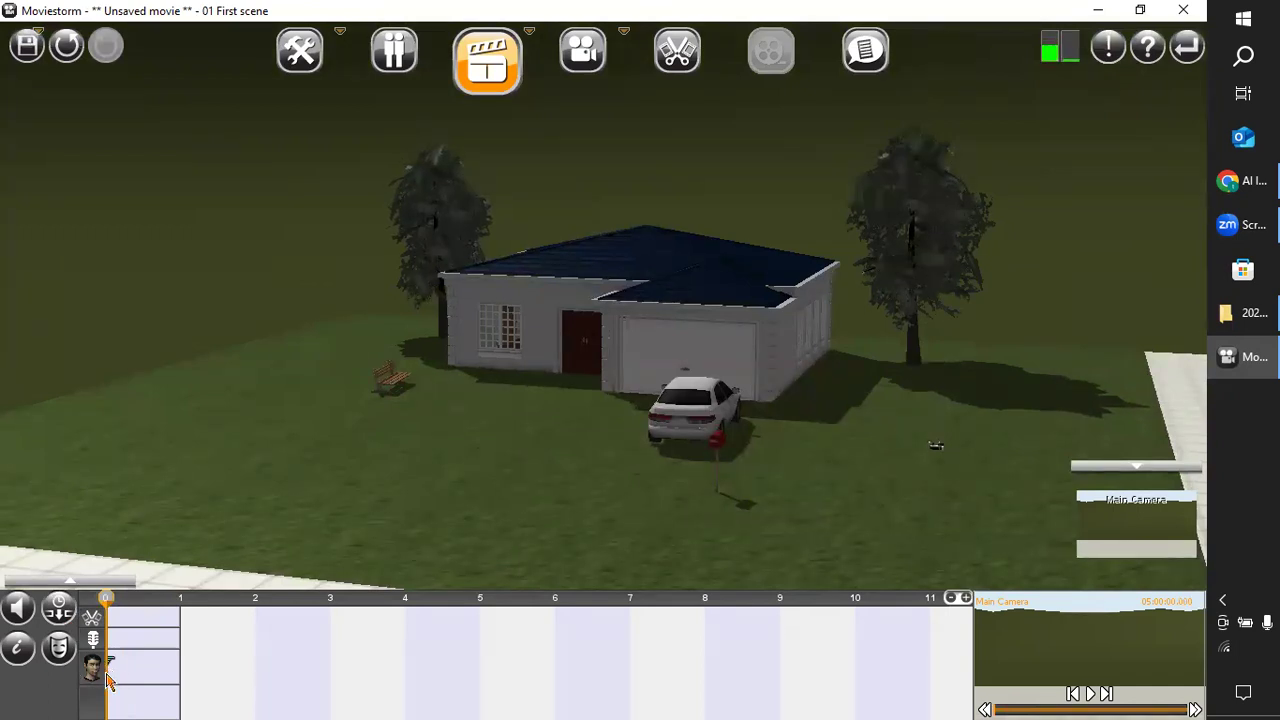
right_click_drag(330, 488, 341, 547)
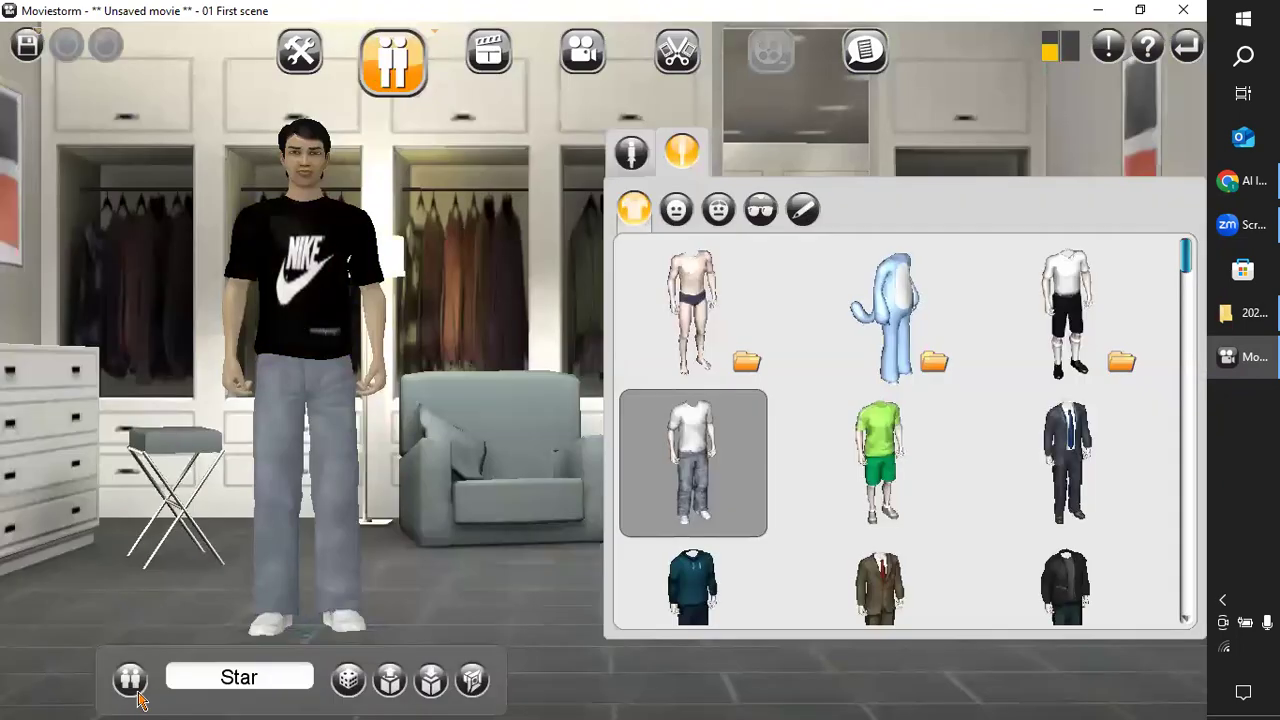
Add the stock character Mark to the cast and check the updated cast list.
left_click(132, 682)
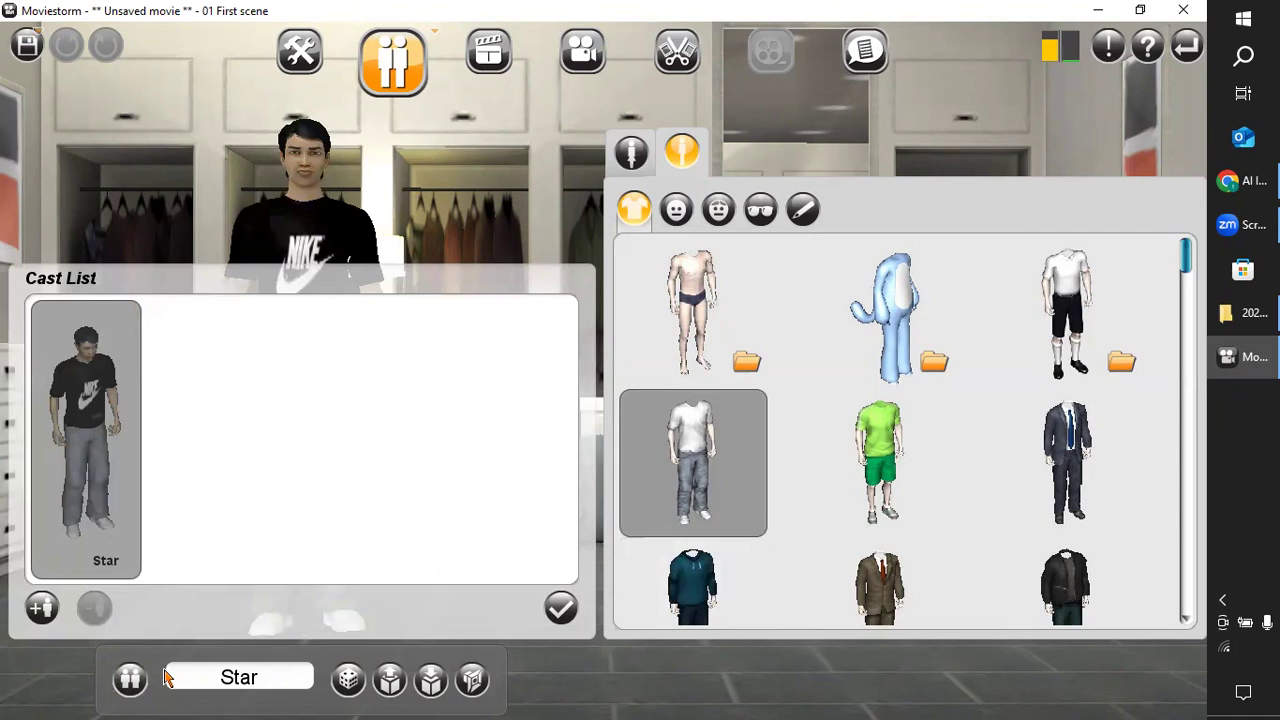
left_click(40, 606)
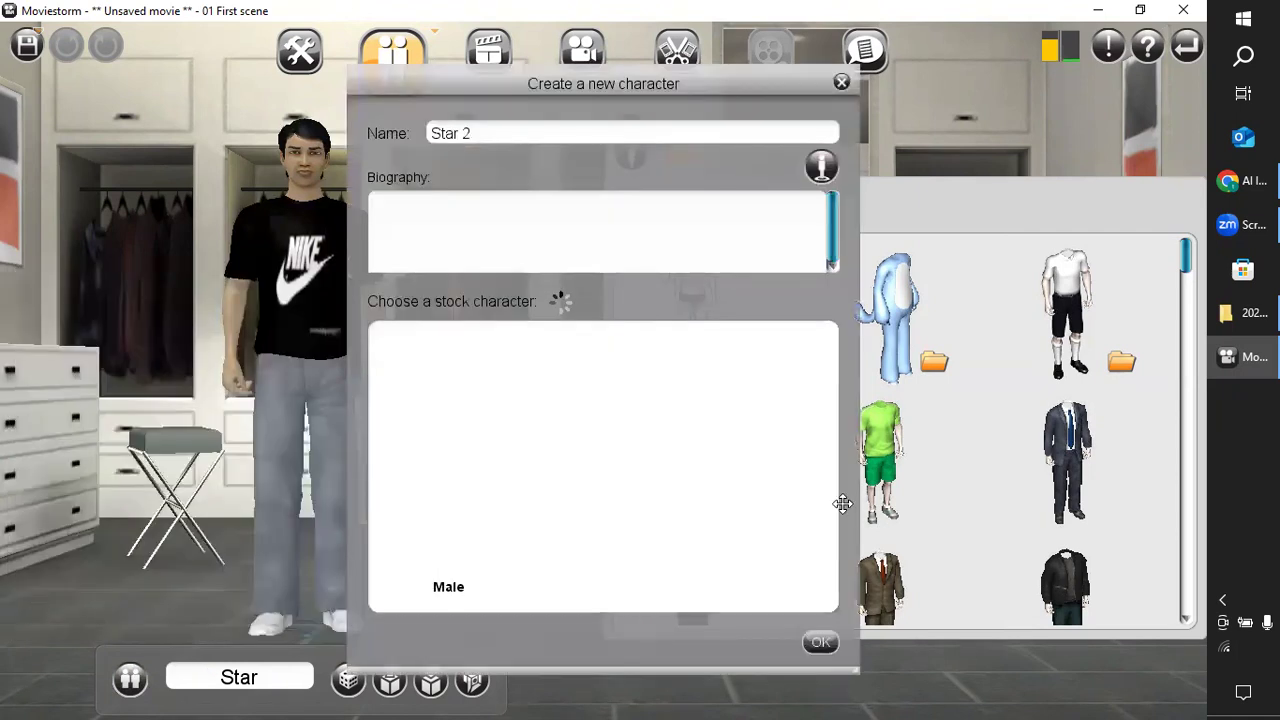
left_click(792, 452)
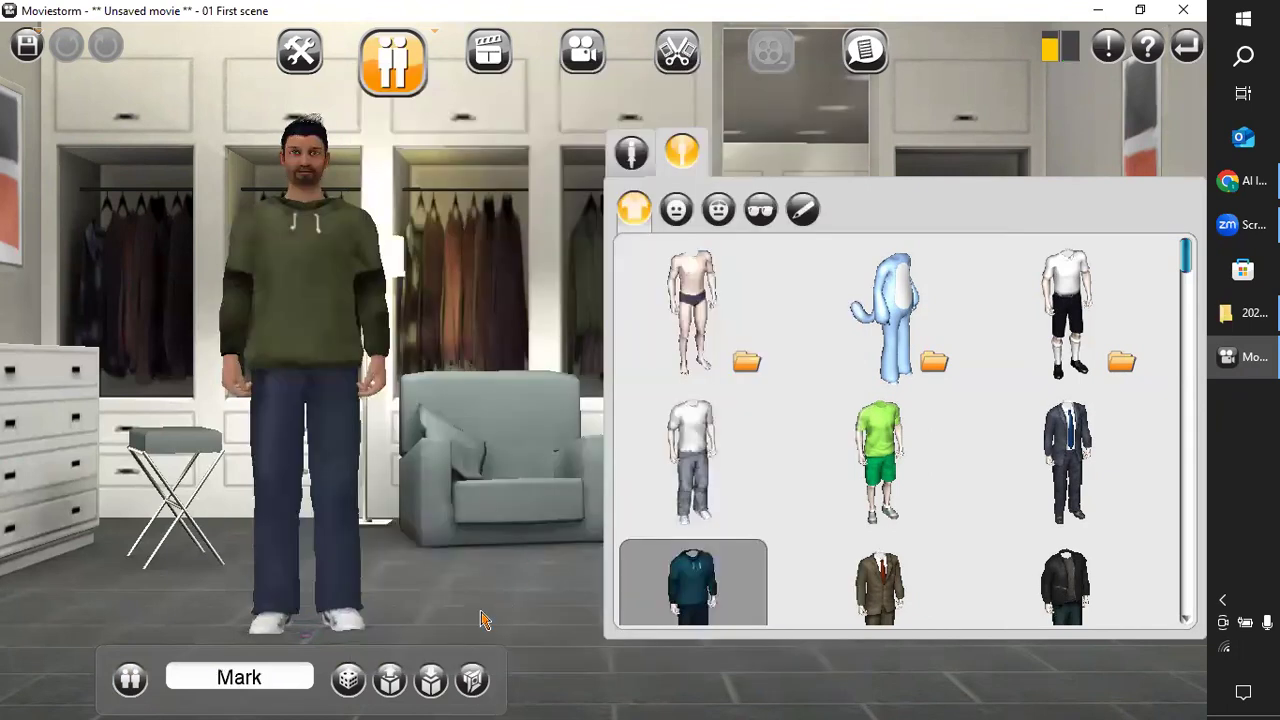
left_click(129, 680)
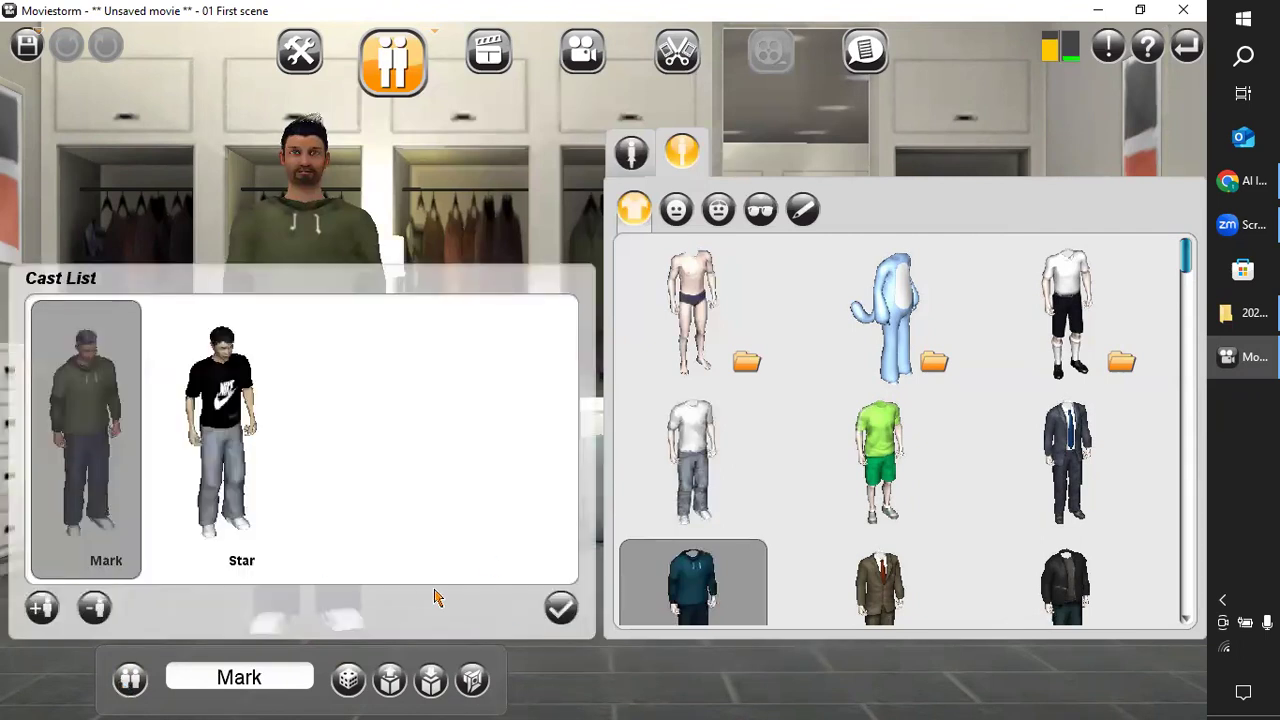
left_click(559, 609)
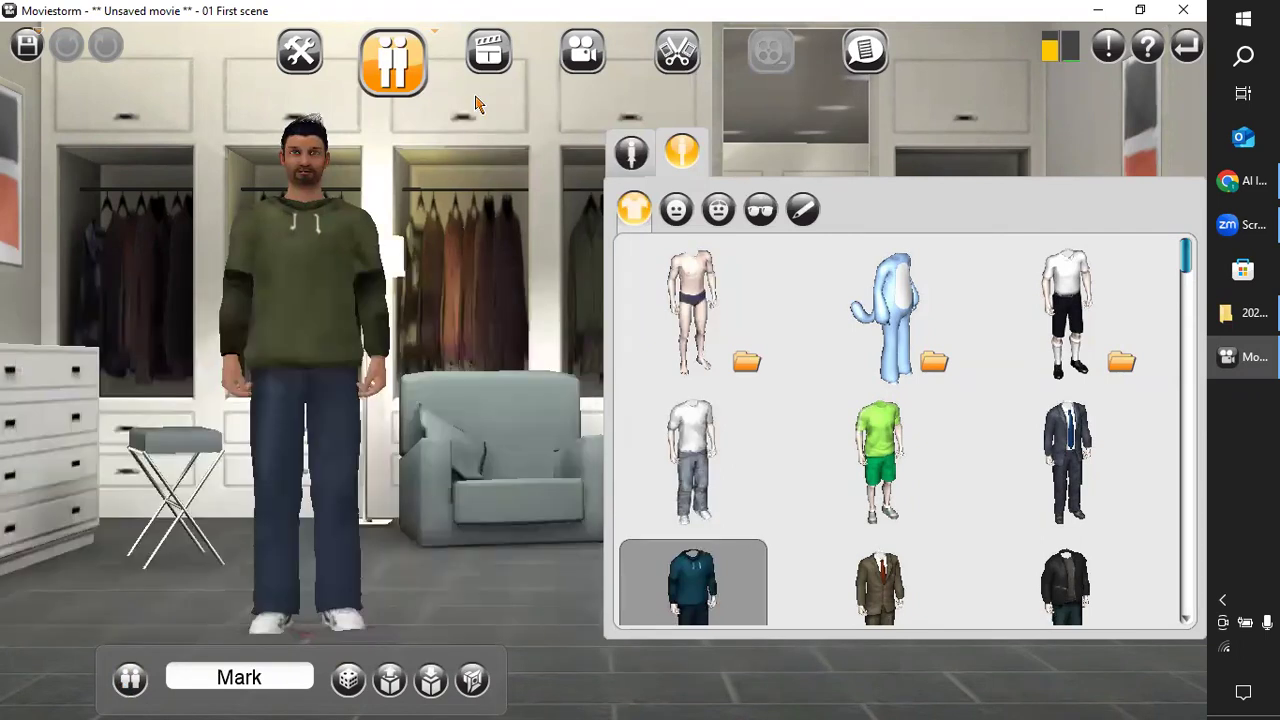
Return to the Director's View and look over the house scene and Mark's track in the timeline.
left_click(488, 55)
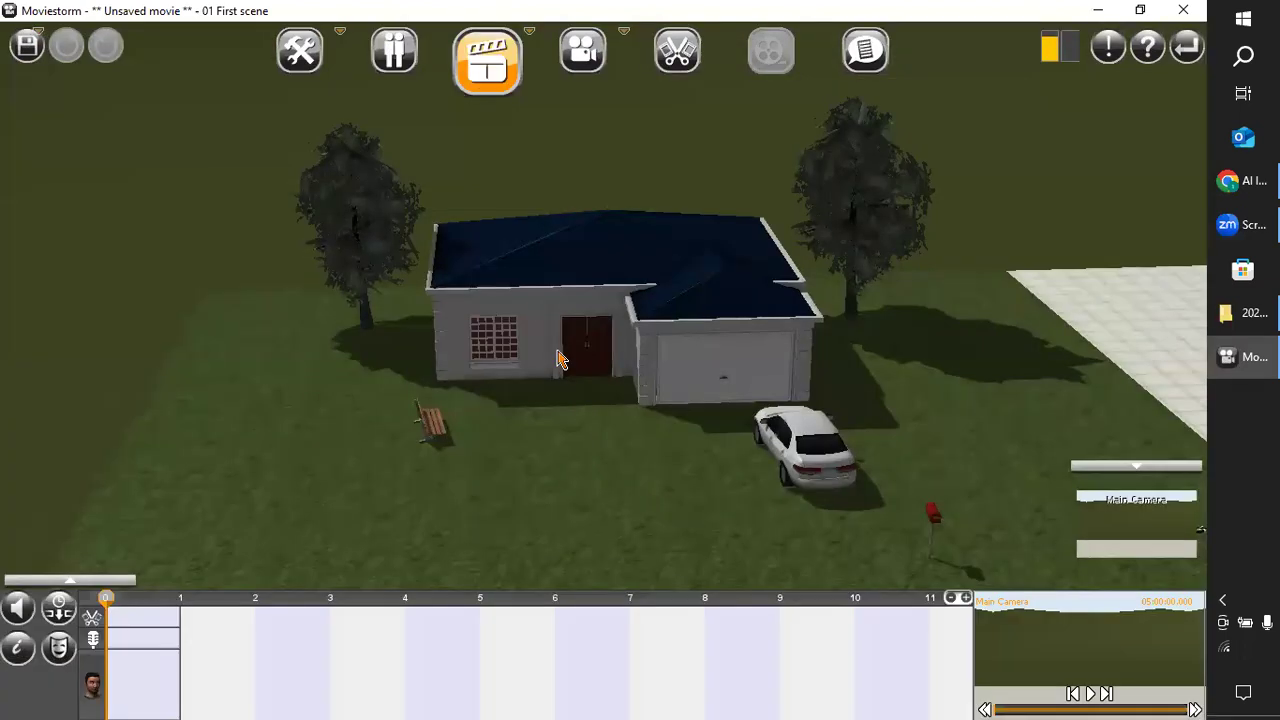
left_click_drag(560, 540, 485, 603)
right_click_drag(497, 592, 241, 613)
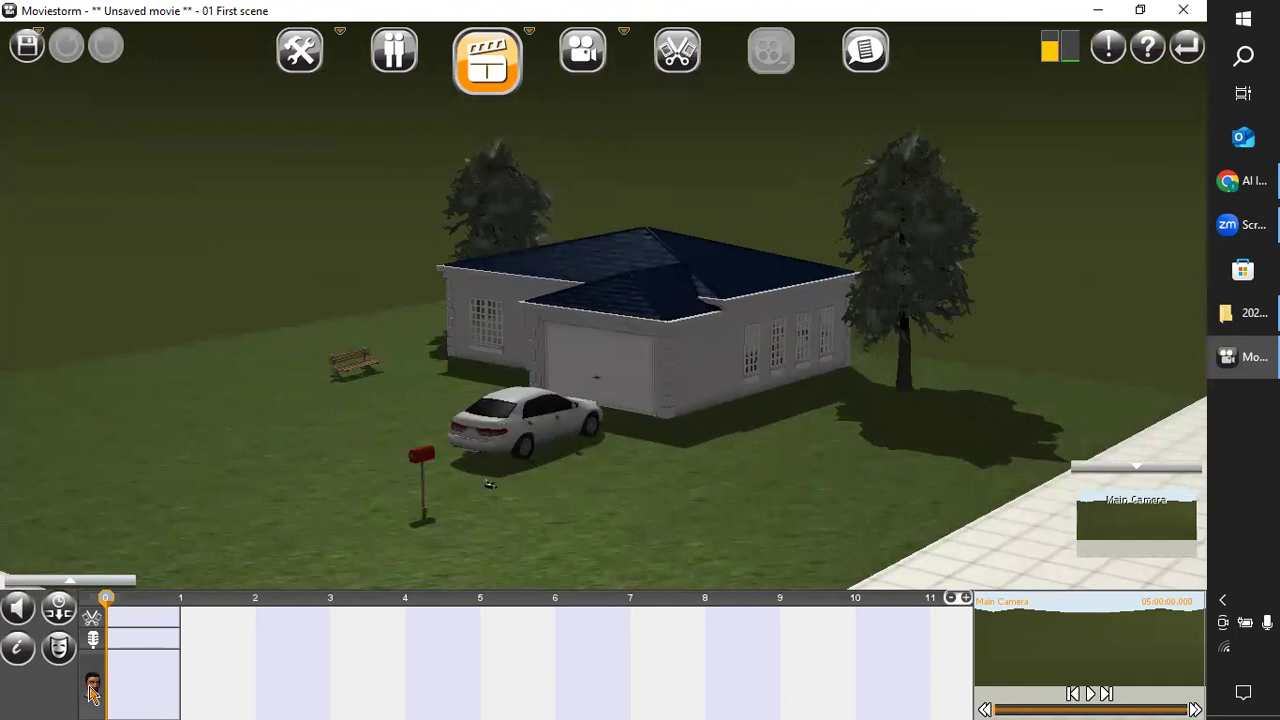
right_click_drag(168, 455, 503, 500)
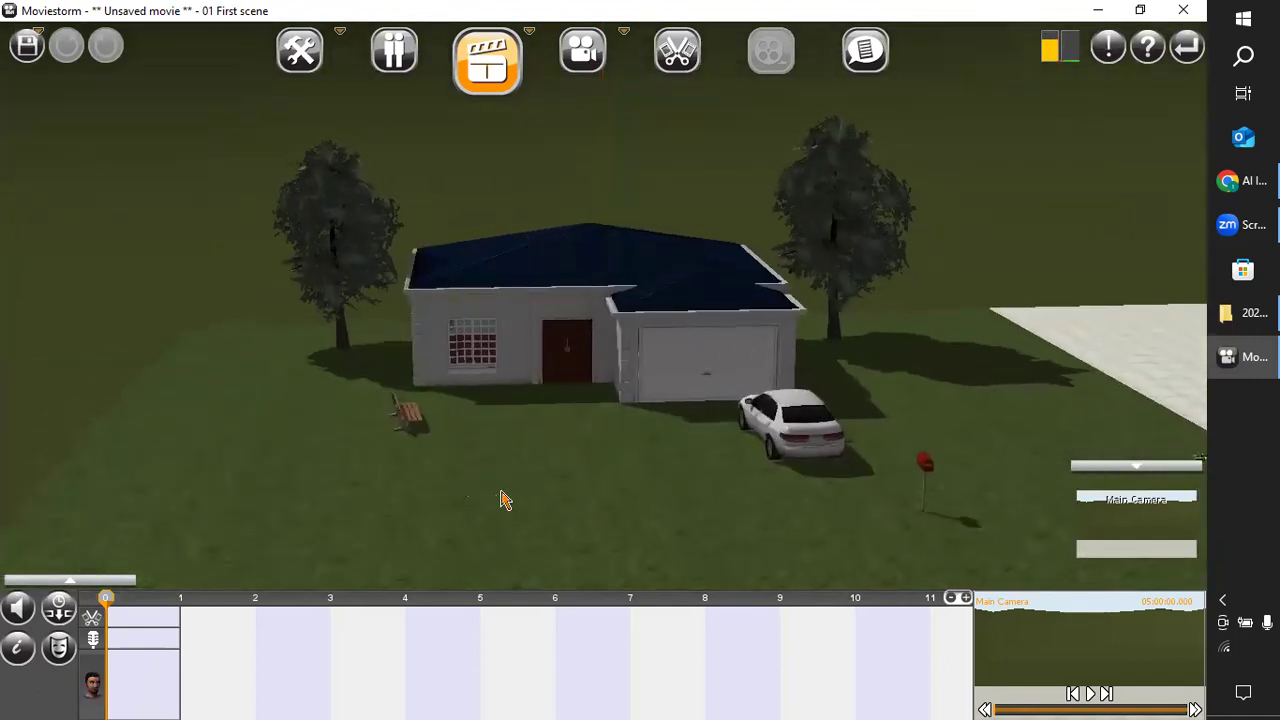
right_click_drag(540, 543, 571, 543)
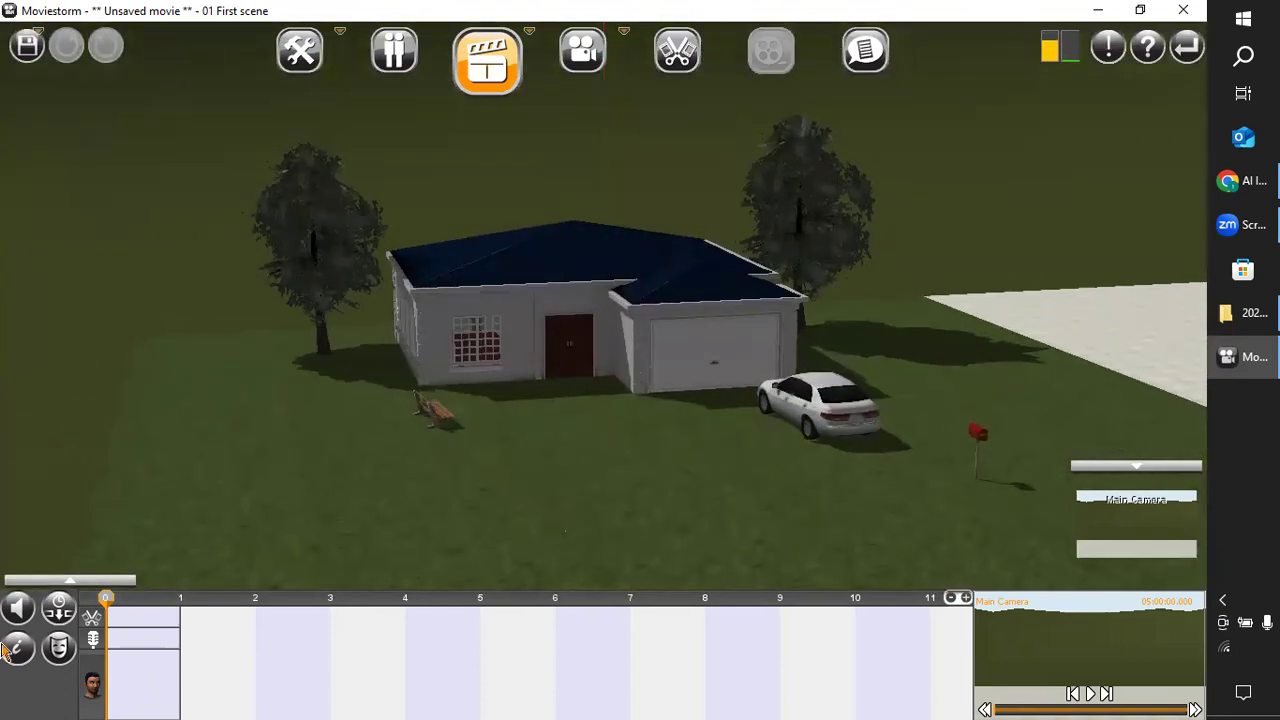
left_click_drag(108, 598, 86, 685)
middle_click_drag(735, 445, 700, 475)
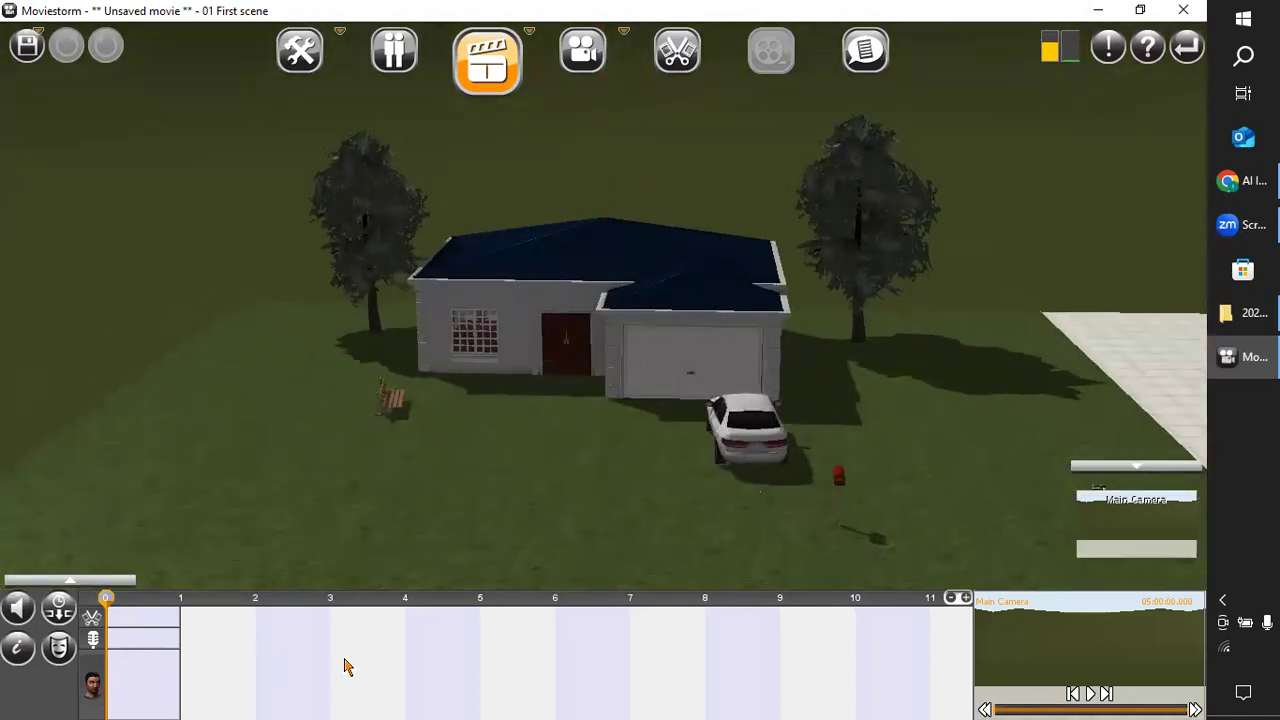
Examine the outdoor set from afar, up close around the bench, garage and car, and from the side.
scroll(471, 434, "down", 8)
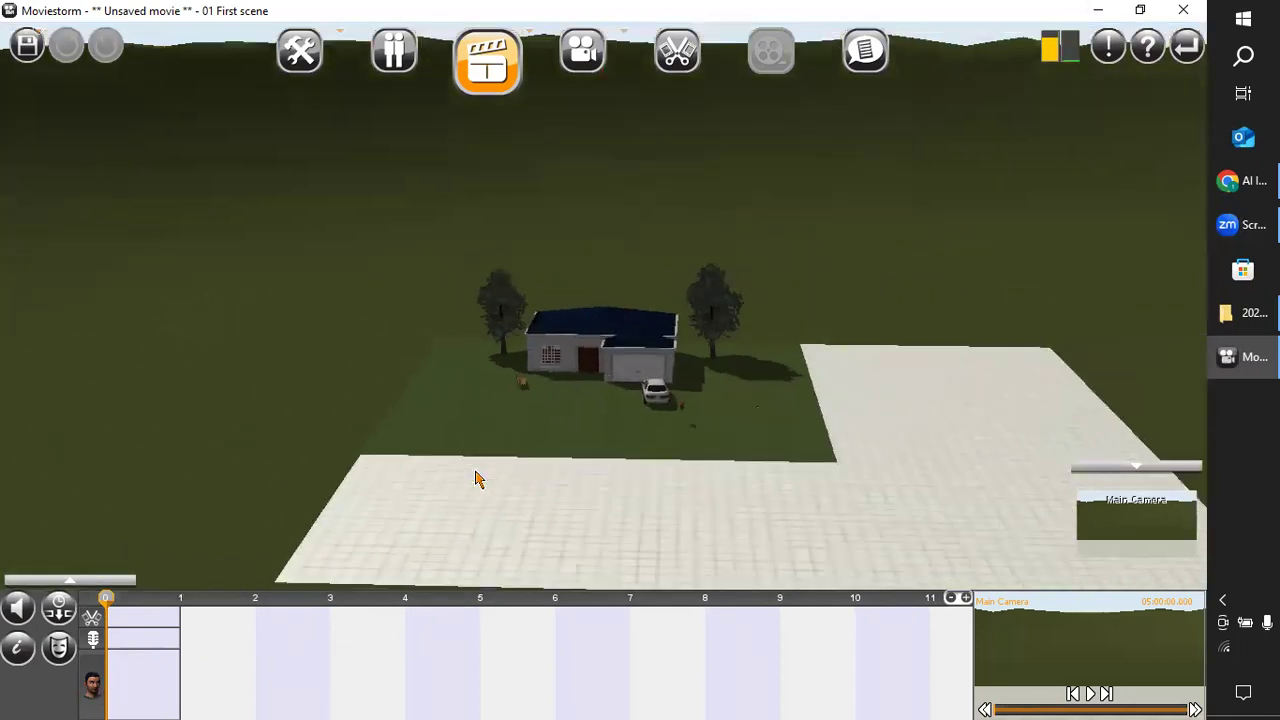
scroll(475, 479, "down", 5)
middle_click_drag(640, 537, 552, 580)
scroll(560, 550, "up", 10)
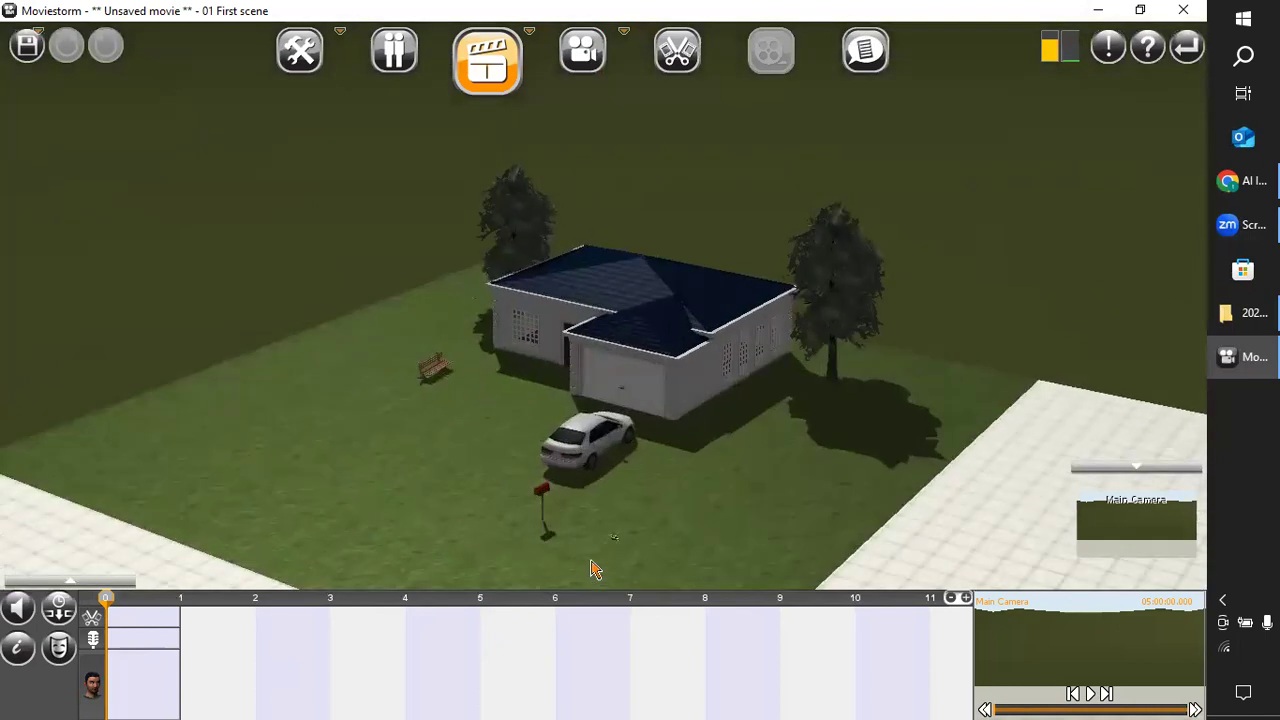
scroll(590, 550, "up", 5)
middle_click_drag(603, 551, 645, 504)
scroll(750, 494, "up", 5)
left_click_drag(812, 521, 431, 523)
middle_click_drag(431, 523, 740, 511)
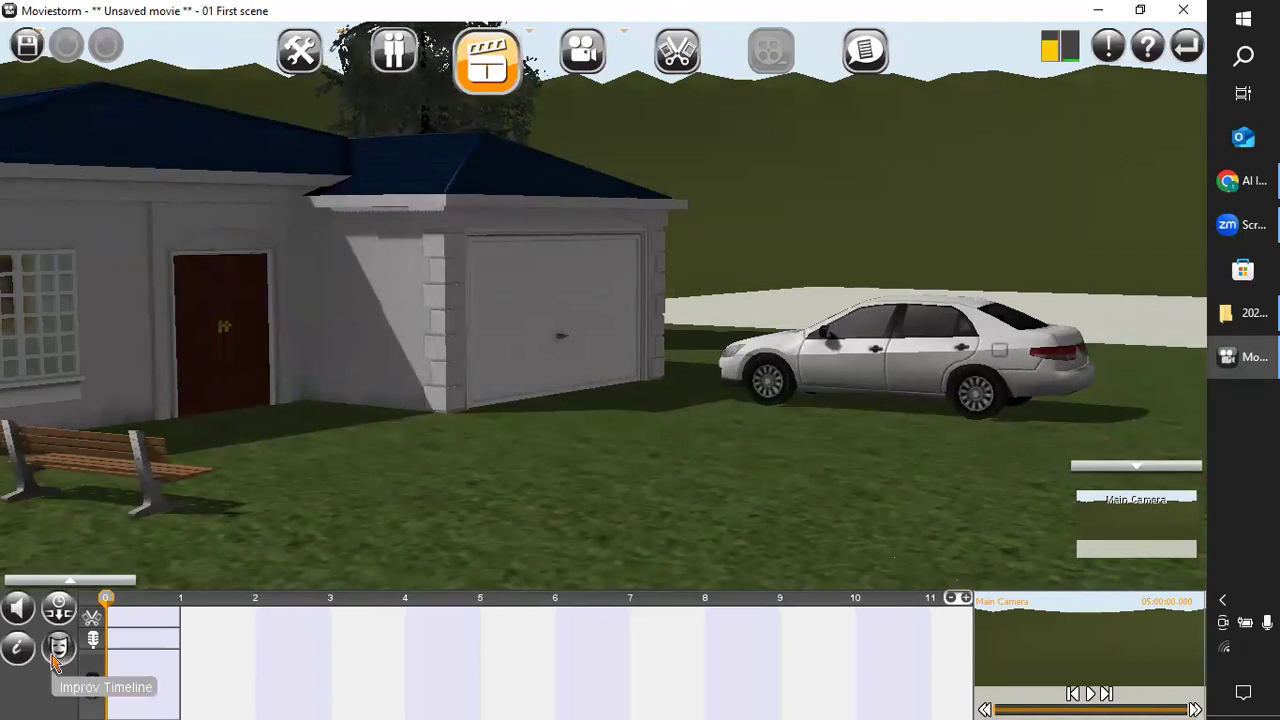
right_click_drag(542, 505, 1192, 507)
right_click_drag(446, 511, 479, 595)
scroll(725, 545, "down", 10)
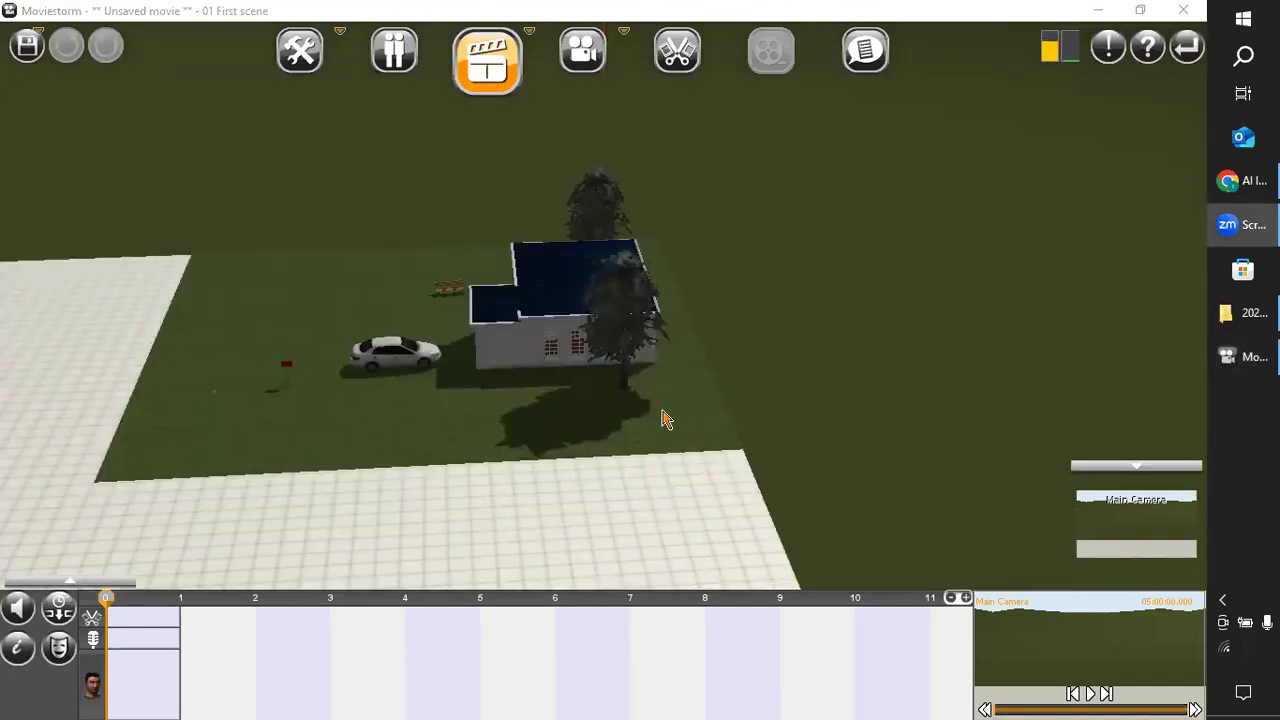
right_click_drag(459, 490, 758, 442)
scroll(701, 479, "up", 4)
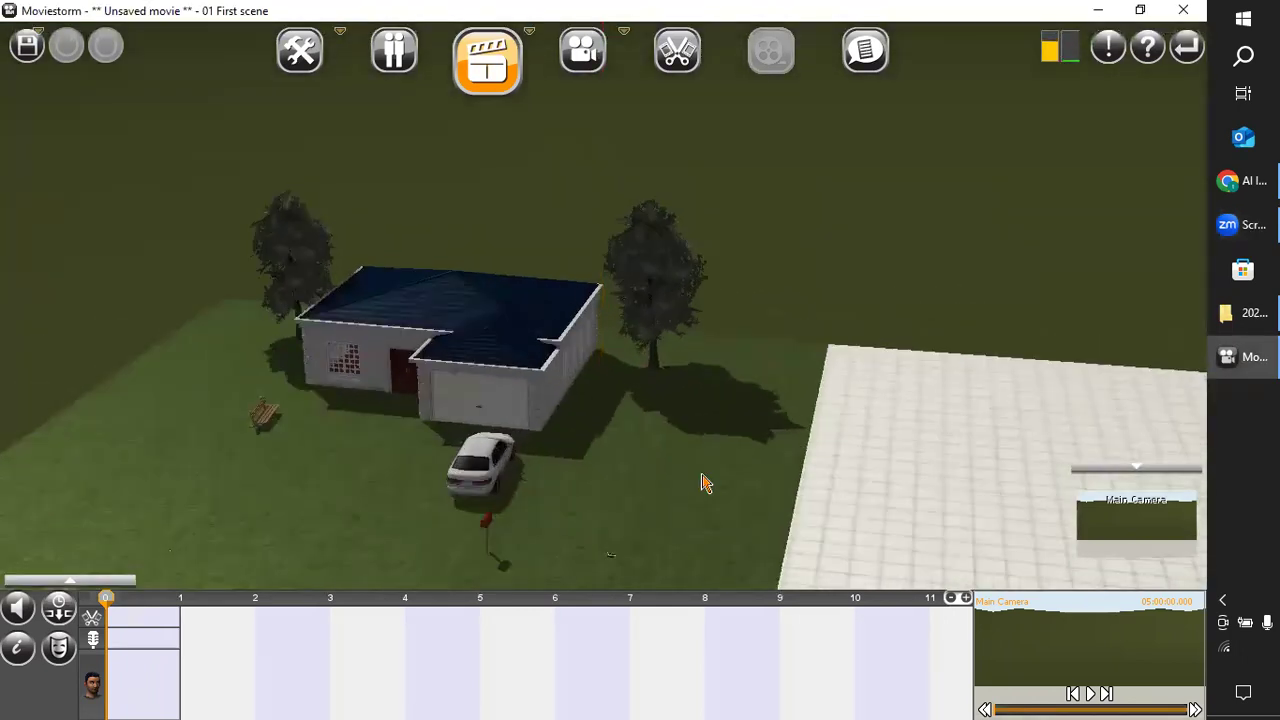
right_click_drag(573, 508, 686, 460)
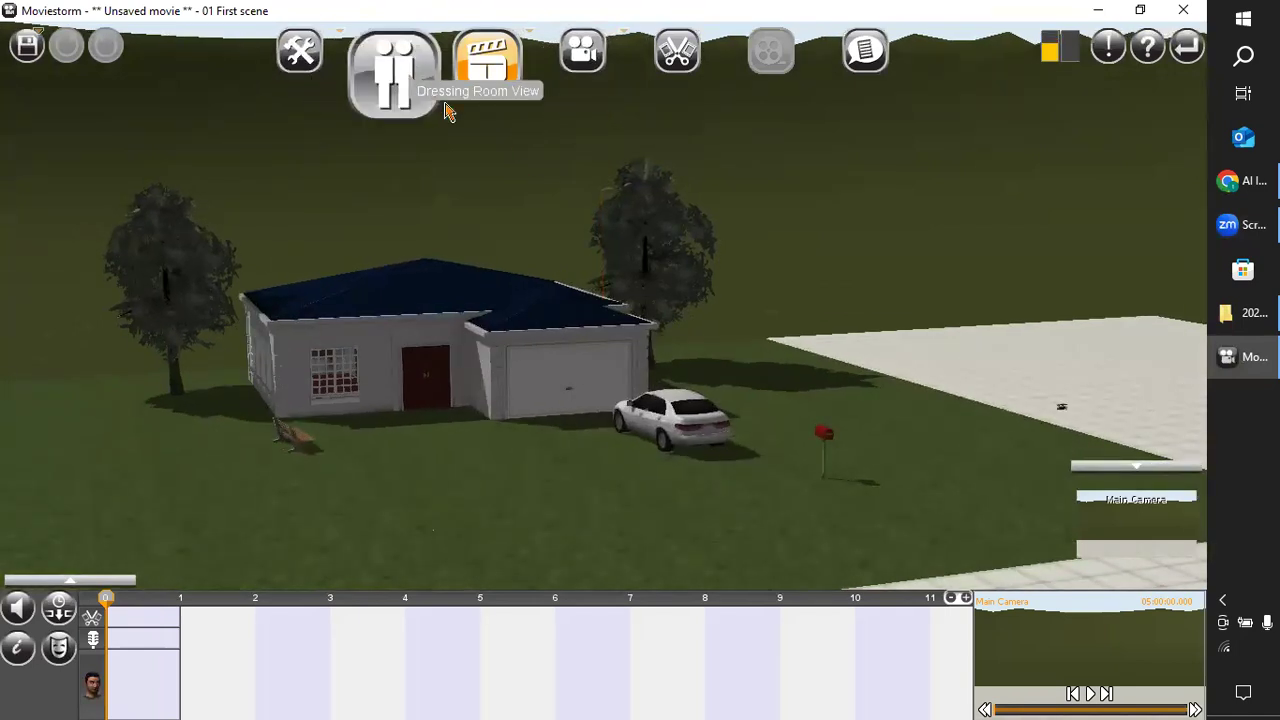
Look at the Main Camera's shot in the Camerawork View and return to the Director's View.
left_click(579, 68)
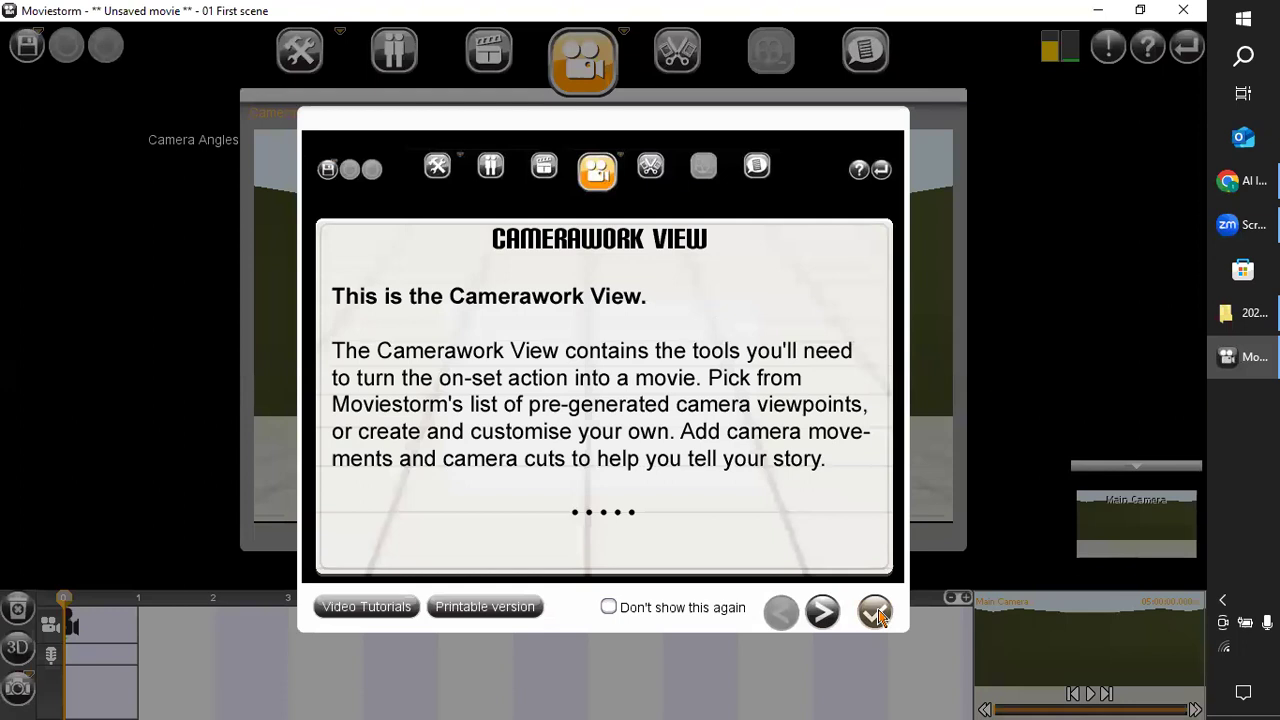
left_click(874, 610)
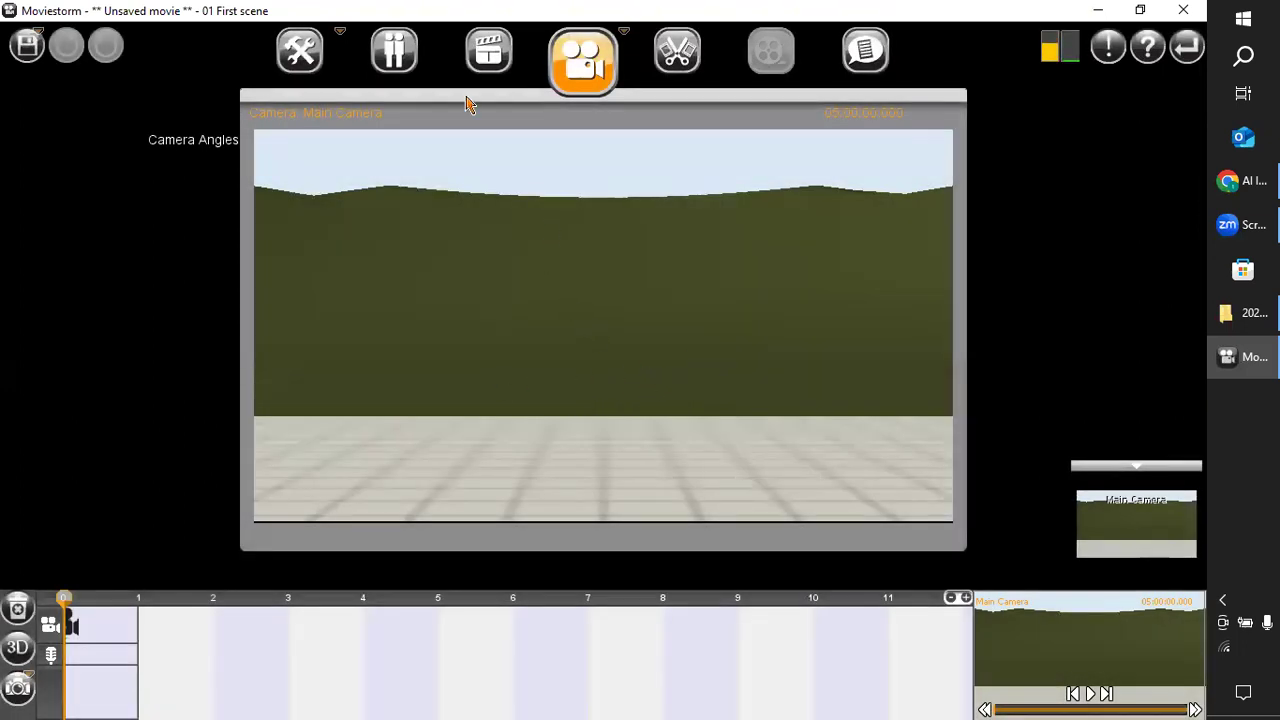
left_click(488, 60)
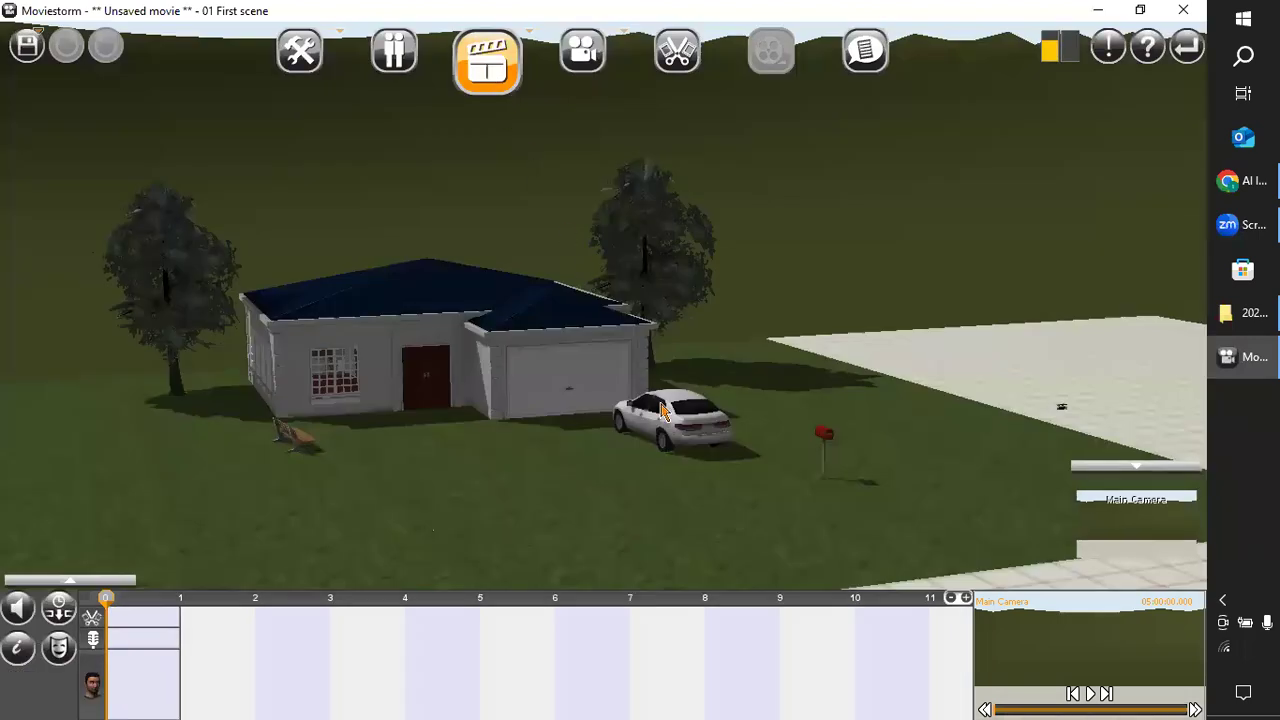
Inspect the front lawn of the house set up close and switch to the Set Workshop.
right_click_drag(781, 421, 359, 491)
left_click_drag(169, 403, 1041, 443)
left_click_drag(278, 502, 343, 509)
right_click_drag(343, 509, 755, 479)
scroll(757, 480, "up", 5)
left_click_drag(606, 314, 770, 500)
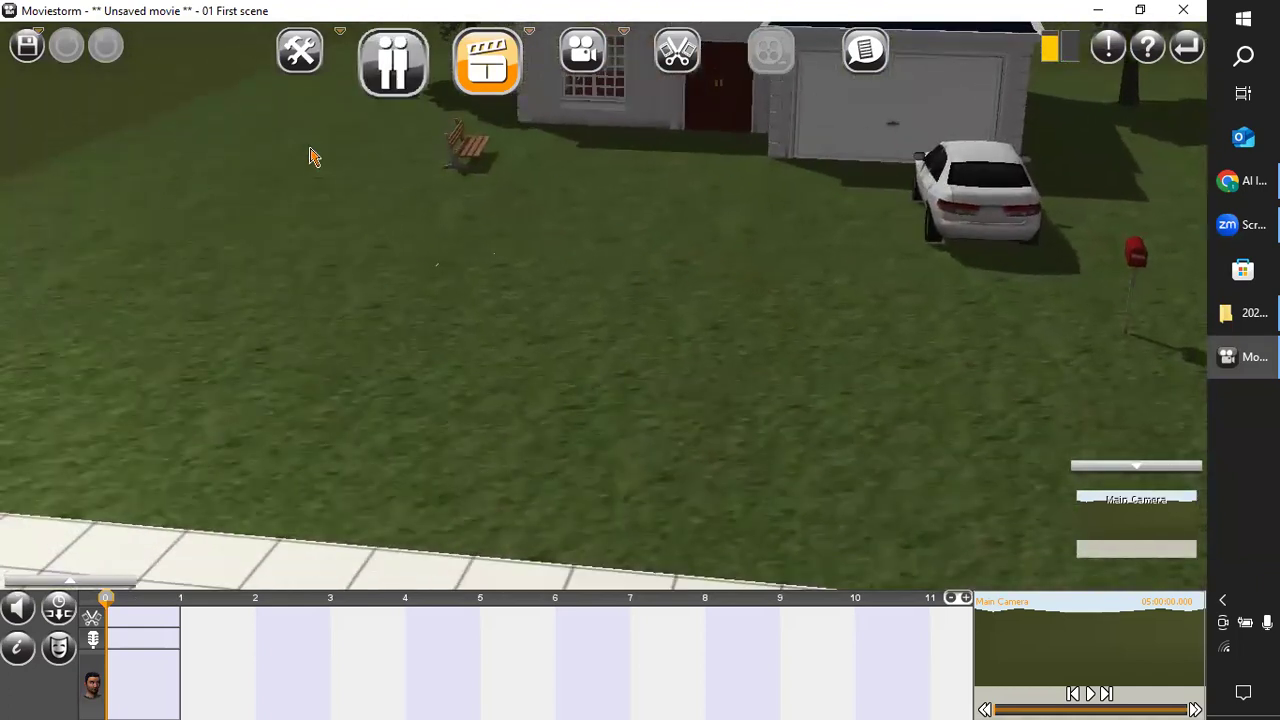
left_click(285, 72)
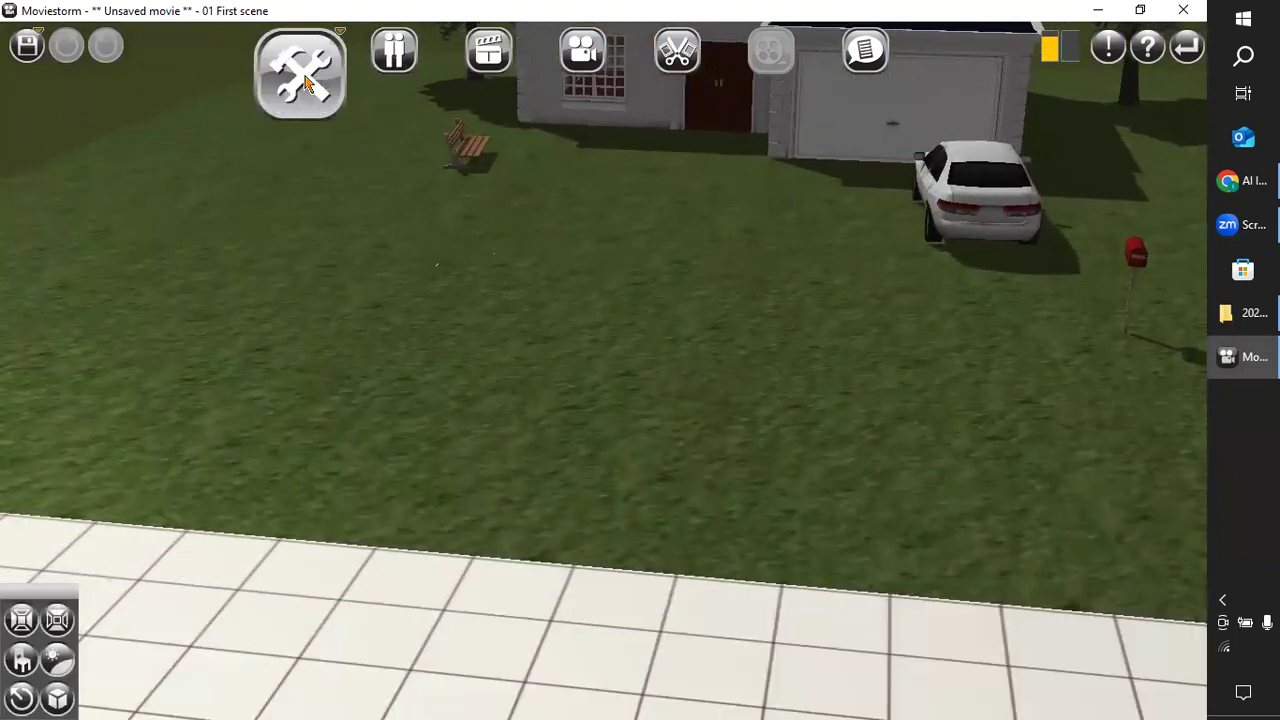
Add the male stock police officer to the cast as a new character named Officer Isae.
left_click(394, 80)
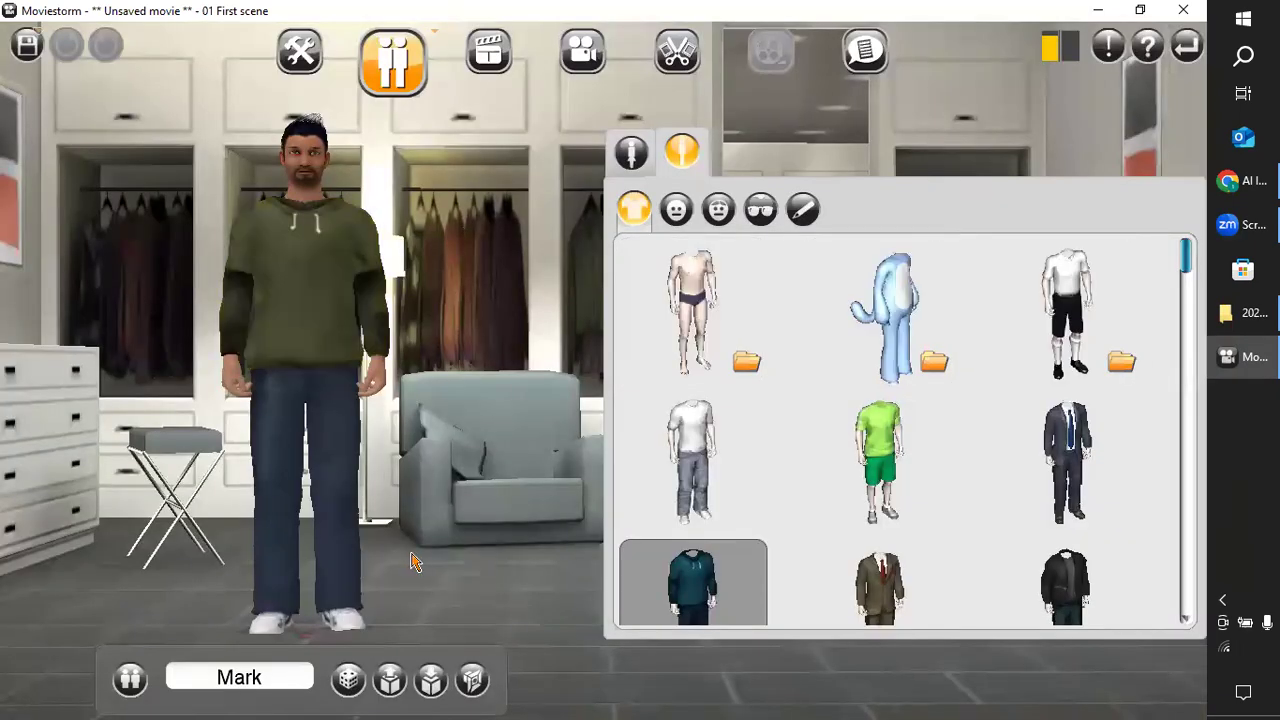
left_click(130, 680)
left_click(205, 430)
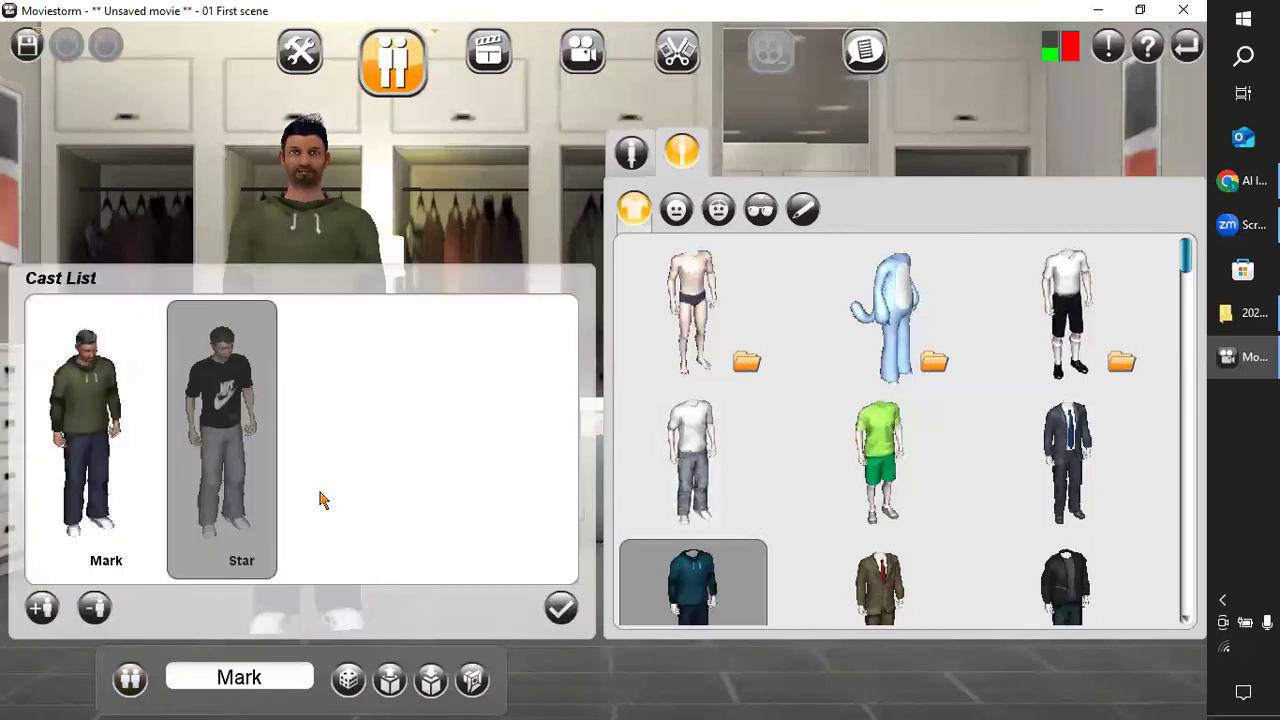
scroll(914, 428, "down", 2)
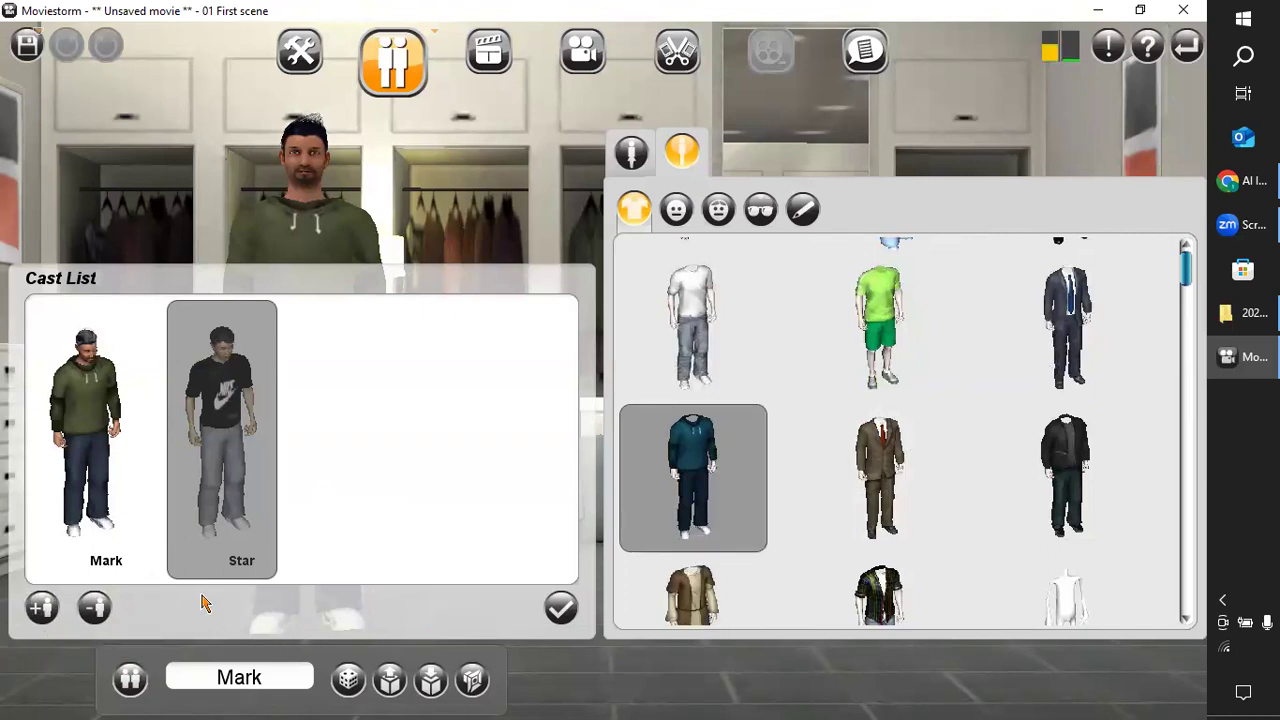
left_click(41, 607)
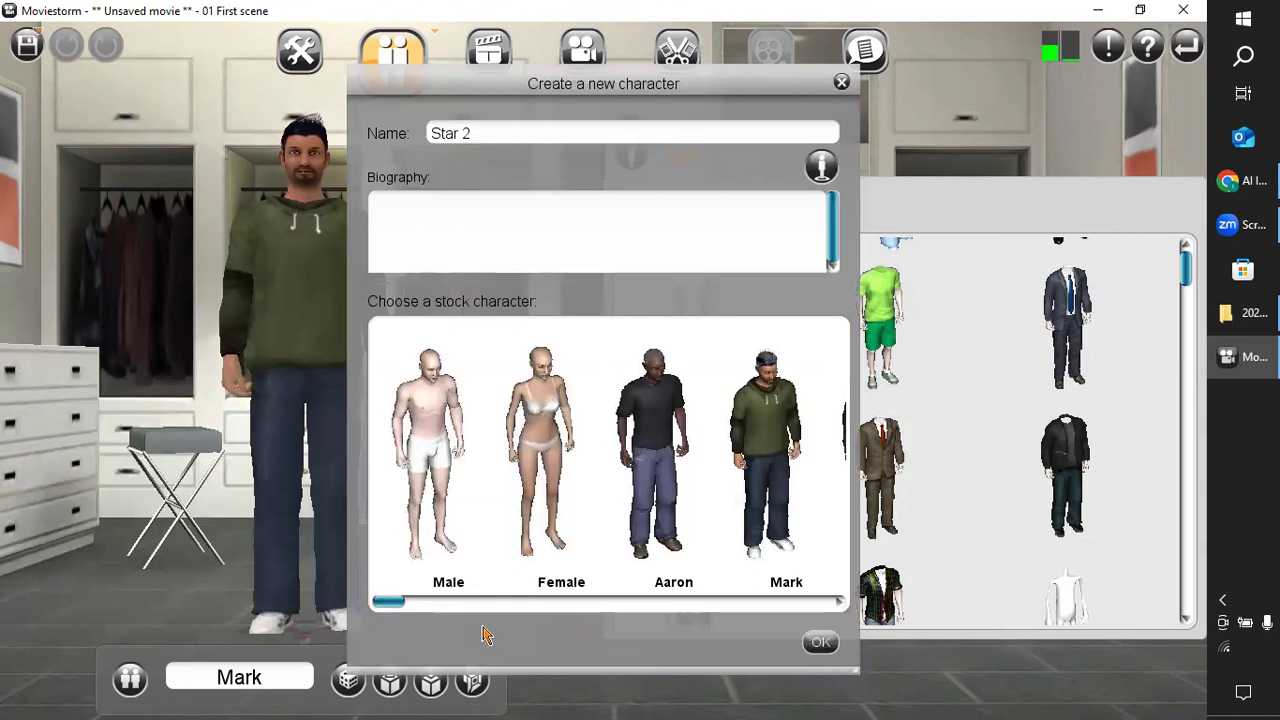
left_click_drag(385, 602, 505, 611)
left_click(563, 452)
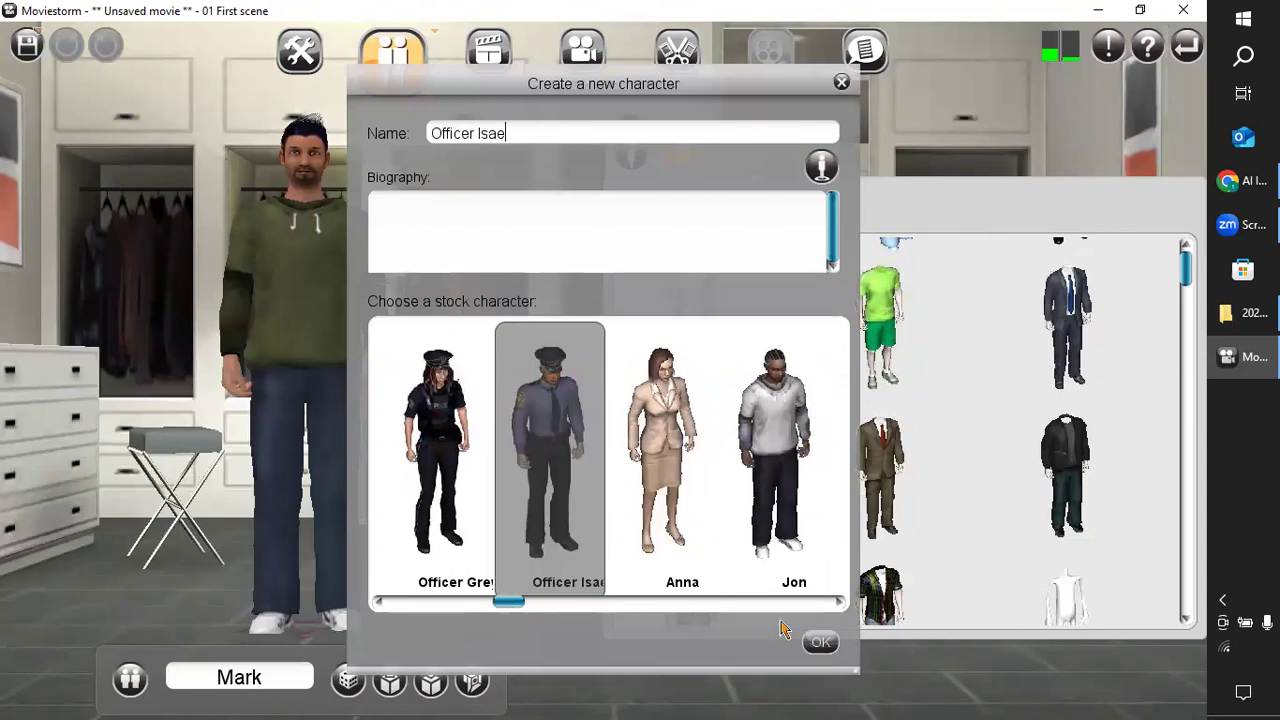
left_click(818, 642)
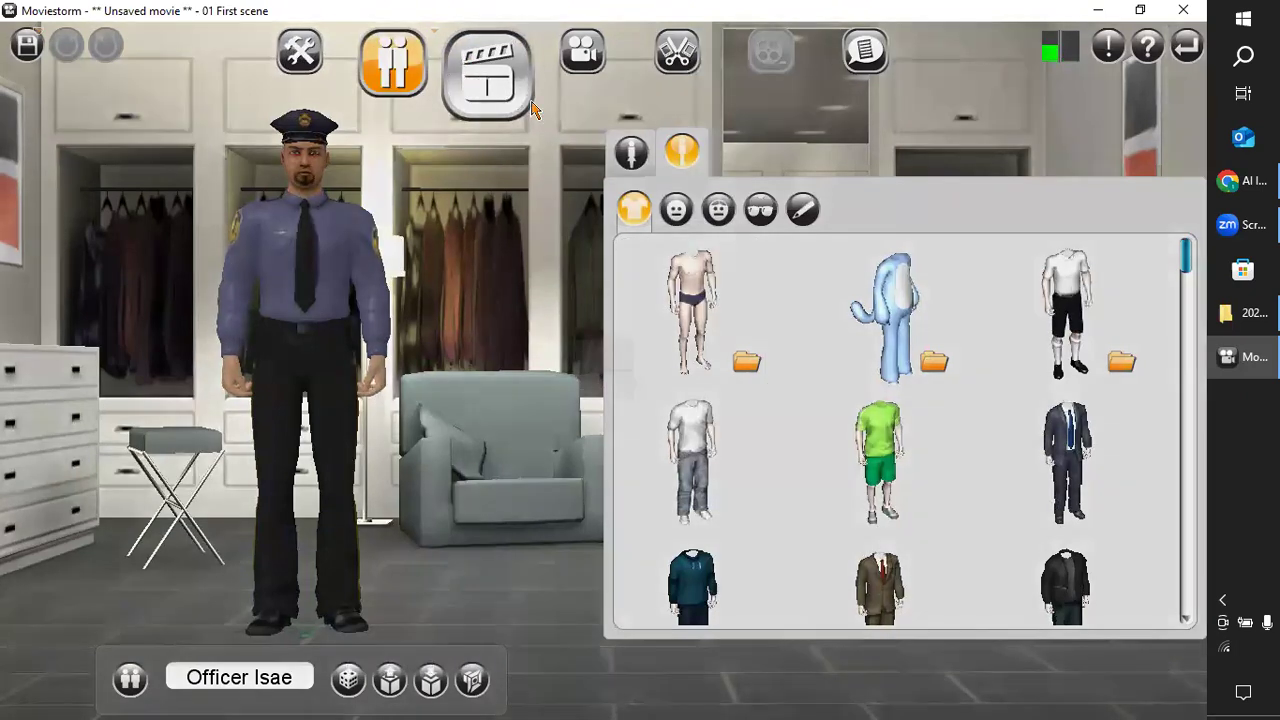
Return to the Director's View, show the cast list over the set, and select Mark.
left_click(529, 104)
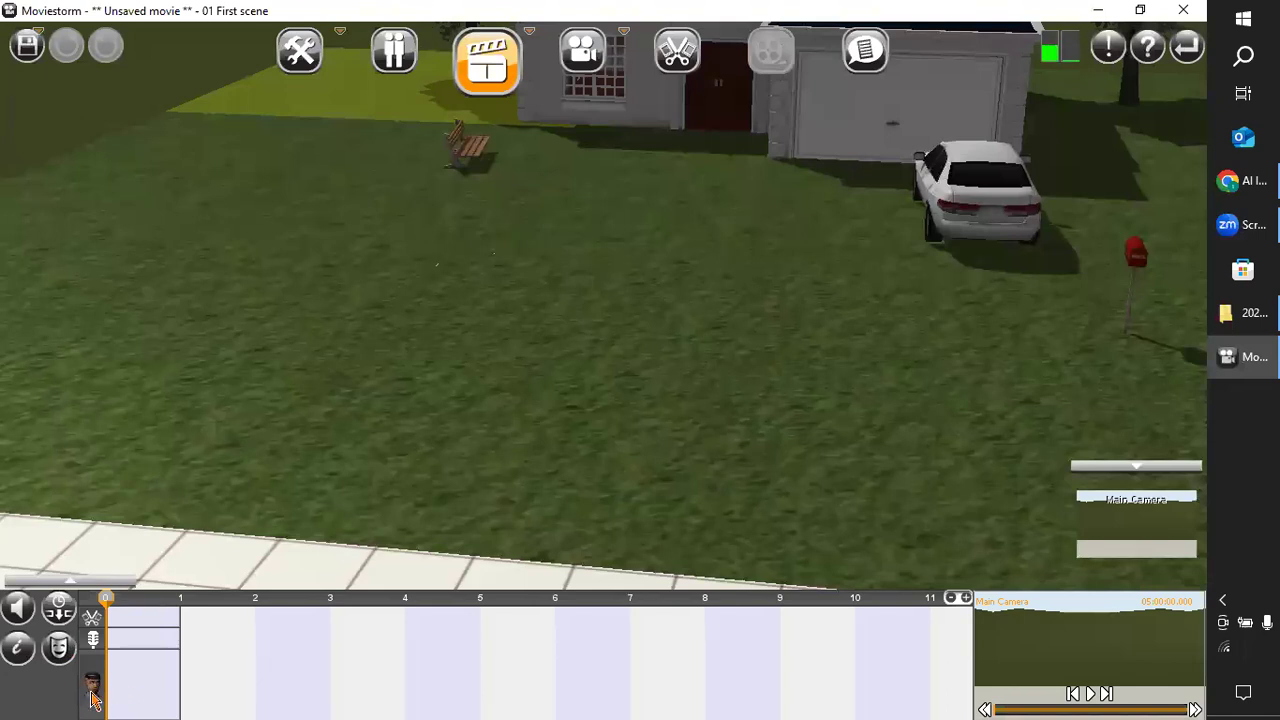
left_click_drag(322, 430, 424, 394)
right_click_drag(424, 394, 430, 440)
left_click(78, 580)
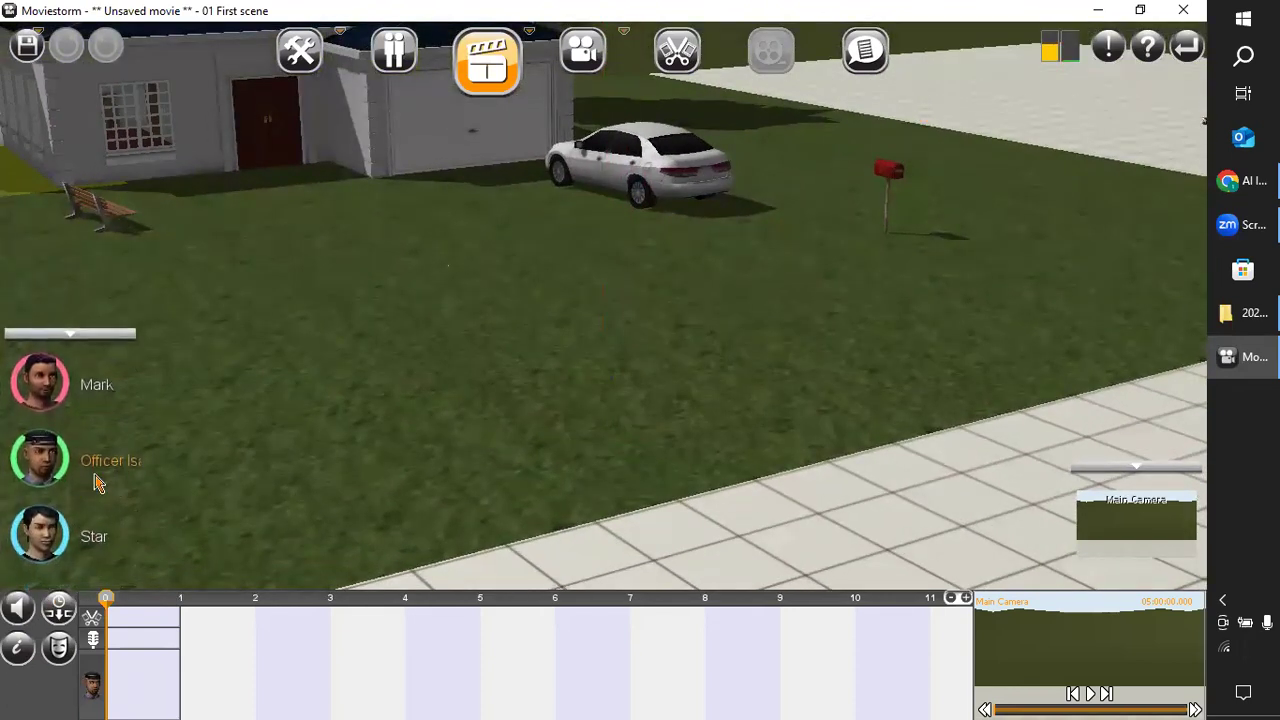
right_click_drag(447, 418, 5, 435)
left_click_drag(60, 392, 260, 285)
left_click(144, 308)
mouse_move(110, 318)
left_mouse_down()
mouse_move(404, 260)
mouse_move(476, 387)
mouse_move(514, 406)
left_mouse_up()
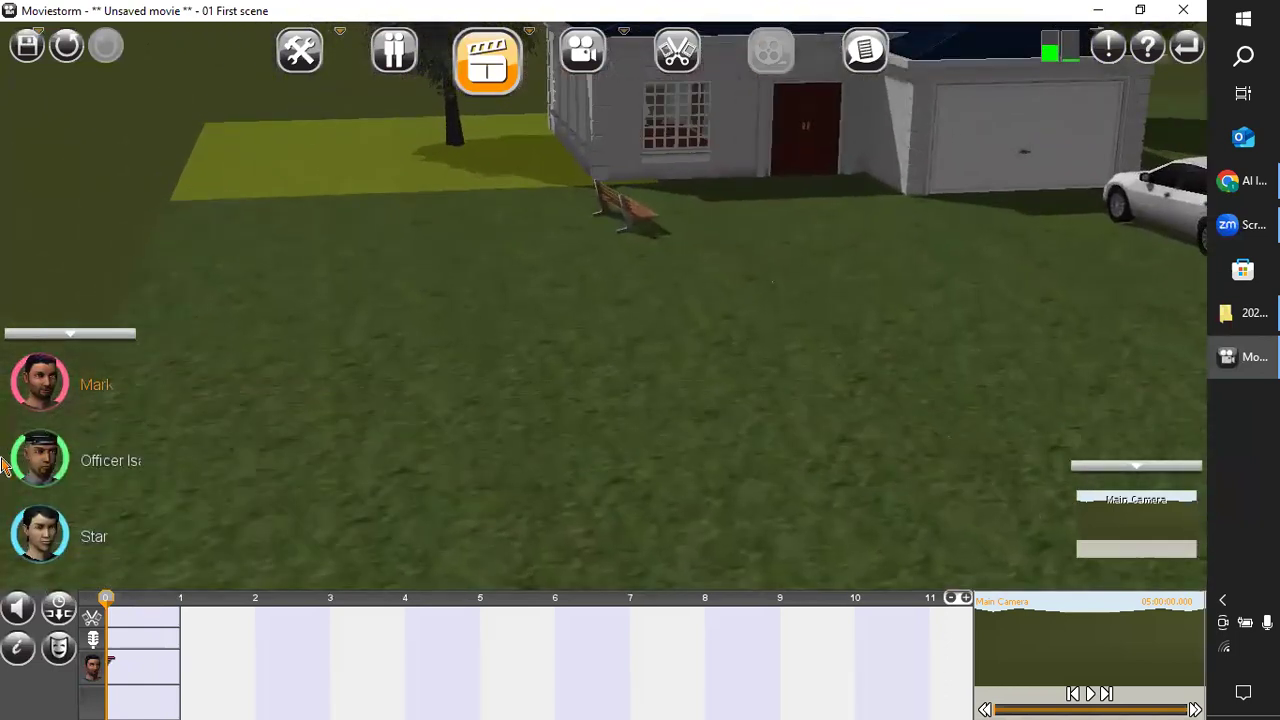
Select Officer Isae, check the actions he can perform on the grass, and collapse the cast list.
left_click(40, 484)
left_click(250, 400)
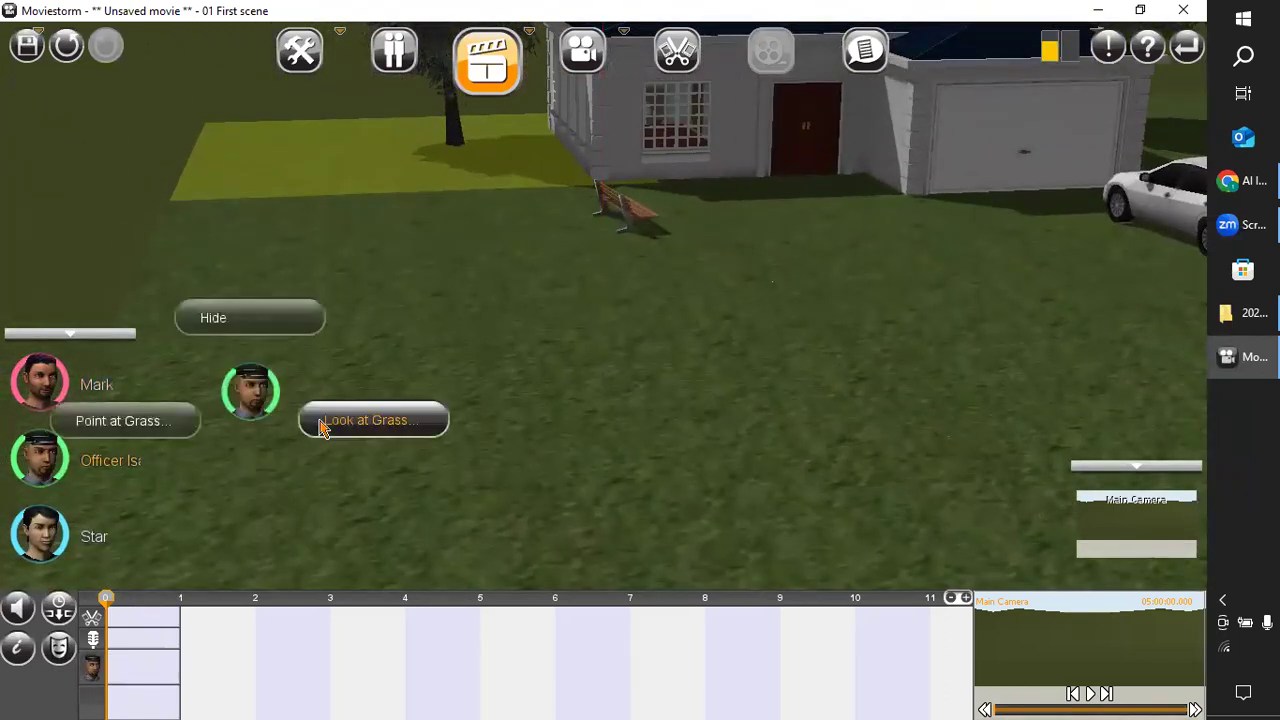
left_click_drag(224, 496, 94, 516)
left_click_drag(805, 377, 404, 390)
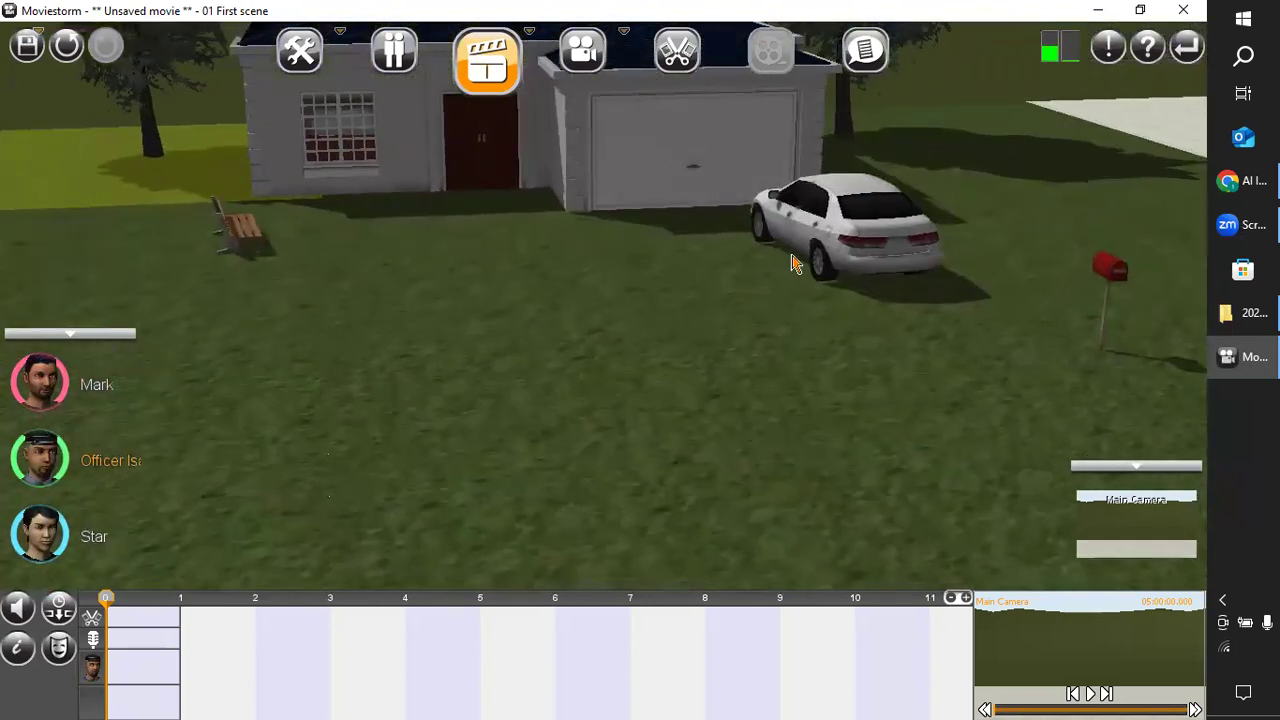
left_click(82, 336)
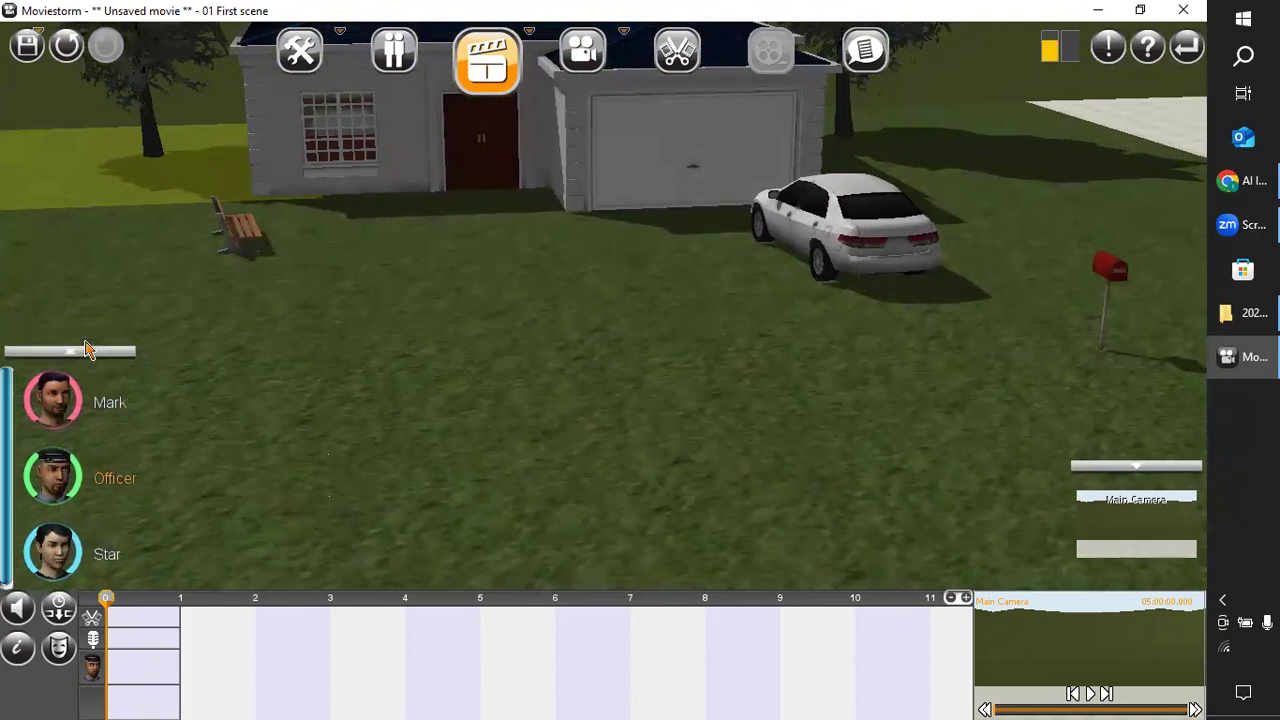
Examine the bench, house front and garage up close and the car from the side.
right_click_drag(431, 438, 500, 580)
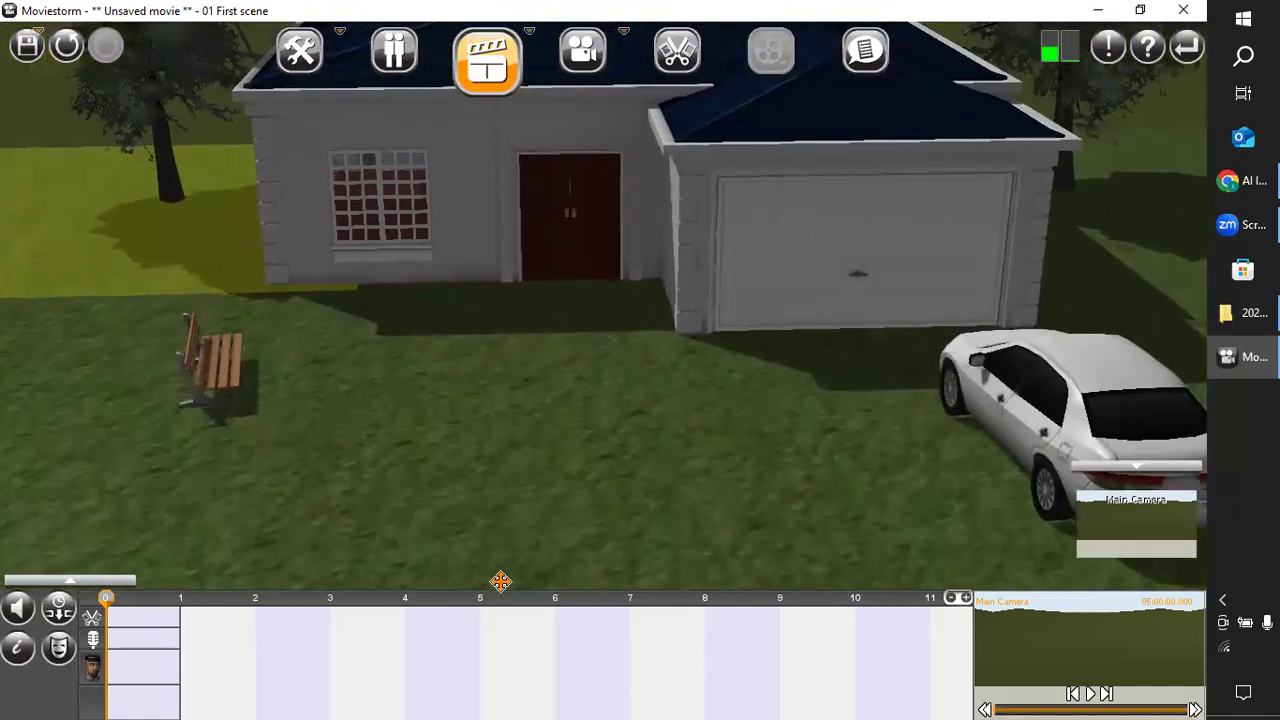
left_click(228, 382)
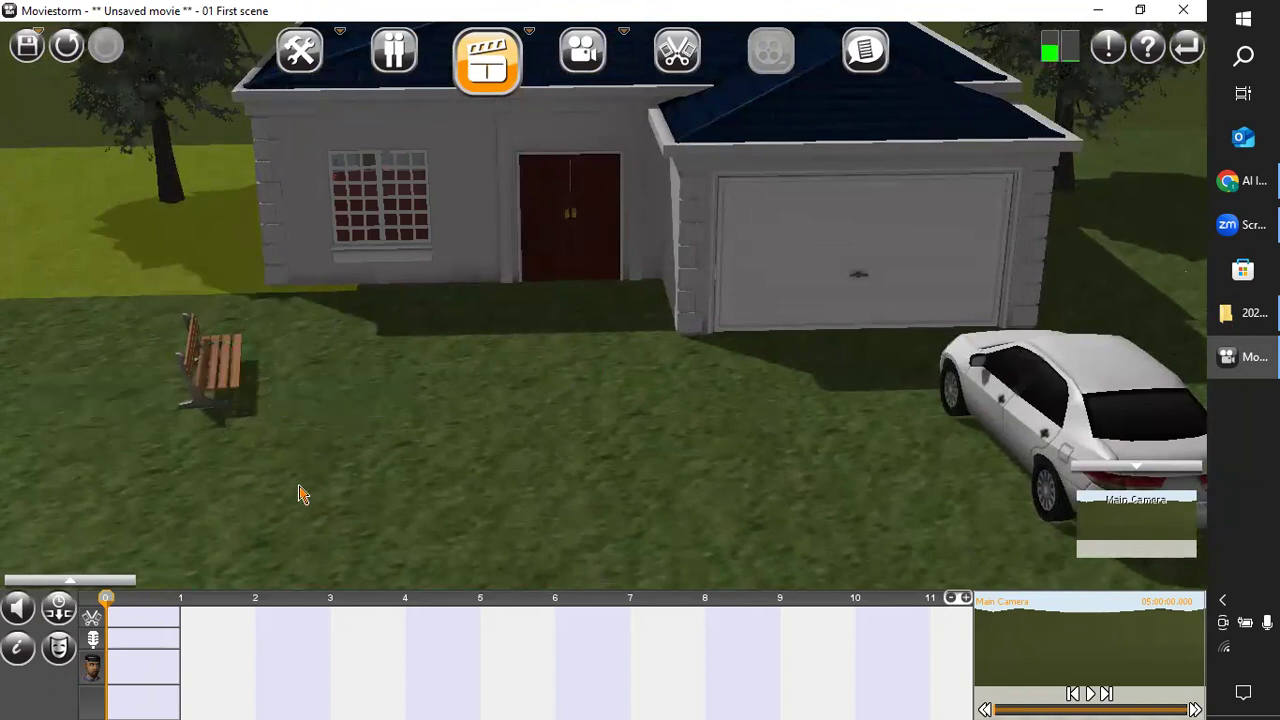
left_click_drag(740, 458, 645, 435)
left_click_drag(1043, 413, 636, 326)
right_click_drag(748, 346, 481, 325)
left_click_drag(770, 372, 612, 476)
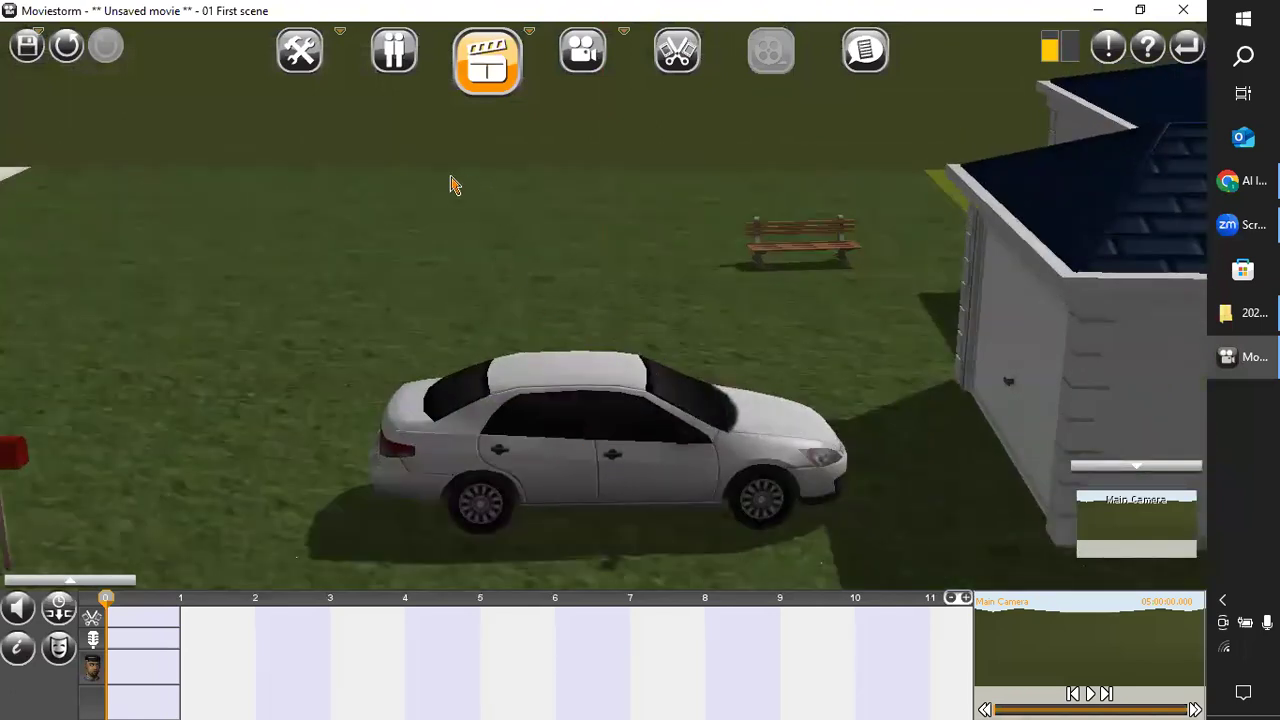
left_click_drag(563, 503, 505, 435)
Inspect the car, mailbox and garage in the Set Workshop.
left_click(302, 62)
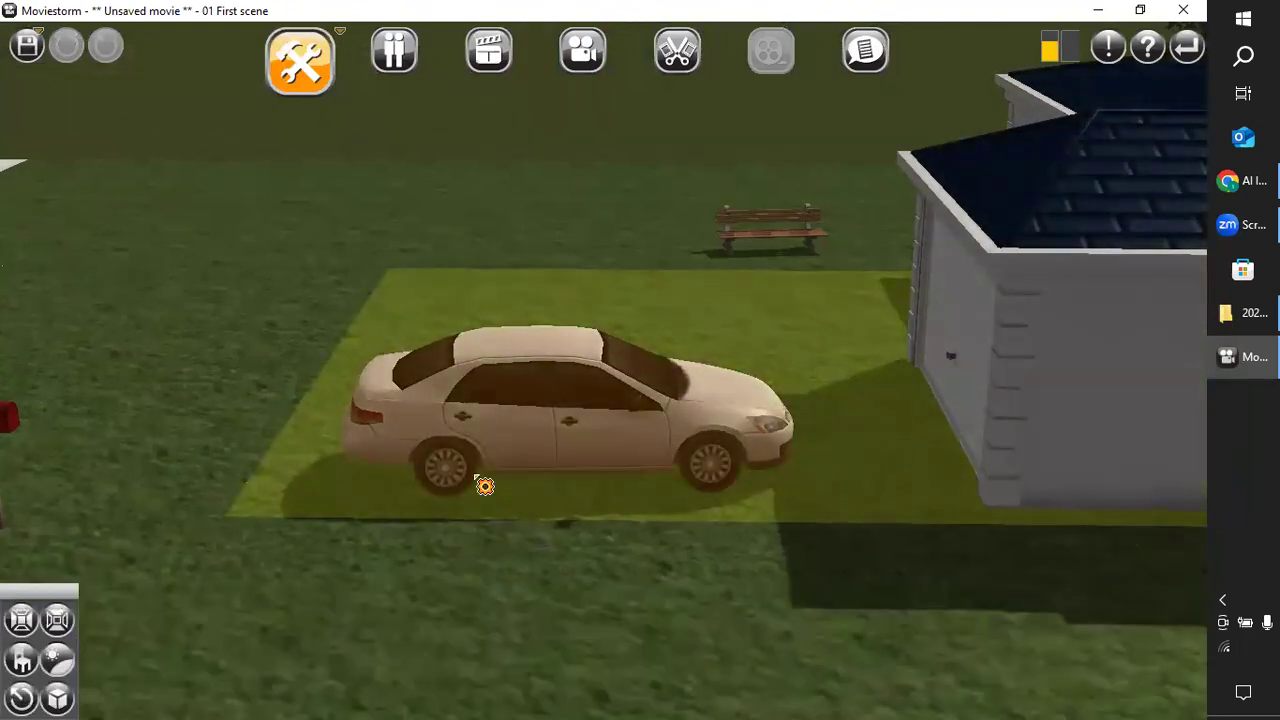
mouse_move(588, 450)
left_mouse_down()
mouse_move(548, 443)
mouse_move(591, 449)
left_mouse_up()
right_click_drag(559, 451, 641, 458)
mouse_move(651, 467)
left_mouse_down()
mouse_move(586, 449)
mouse_move(597, 463)
mouse_move(673, 456)
mouse_move(626, 468)
mouse_move(636, 461)
left_mouse_up()
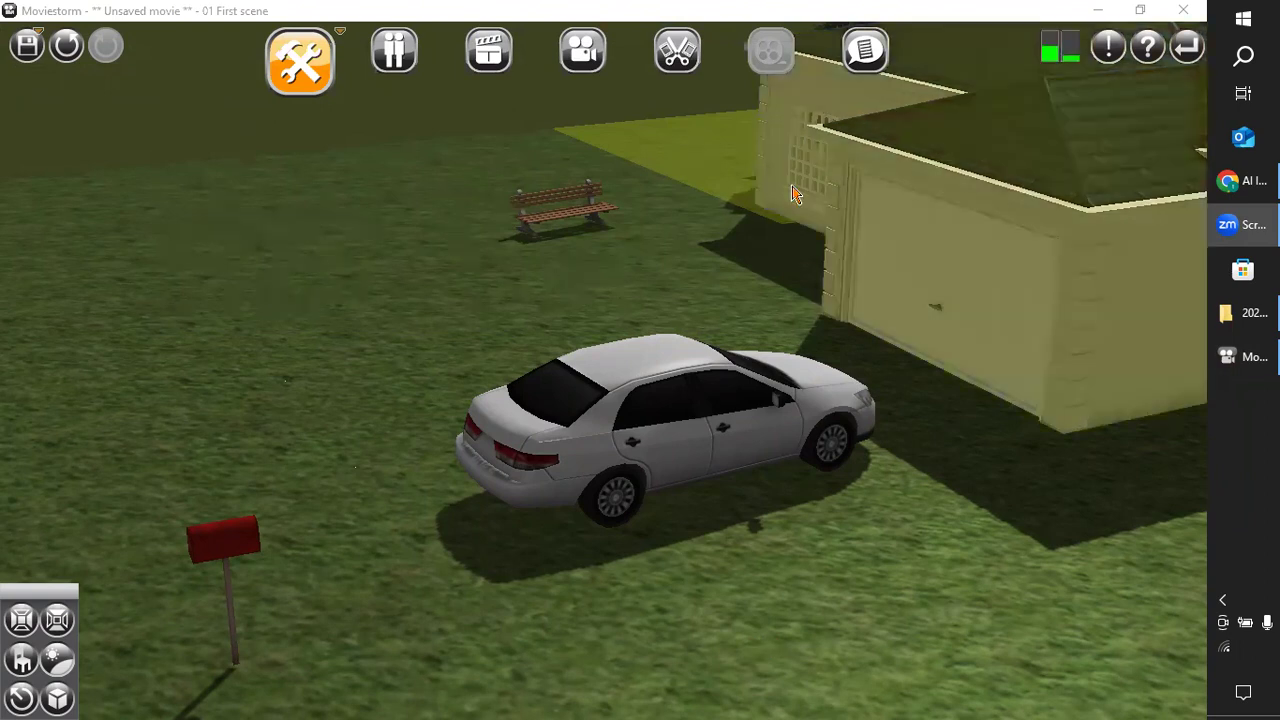
Switch back to the Director's View and look over the whole house set from the side and front.
left_click(497, 88)
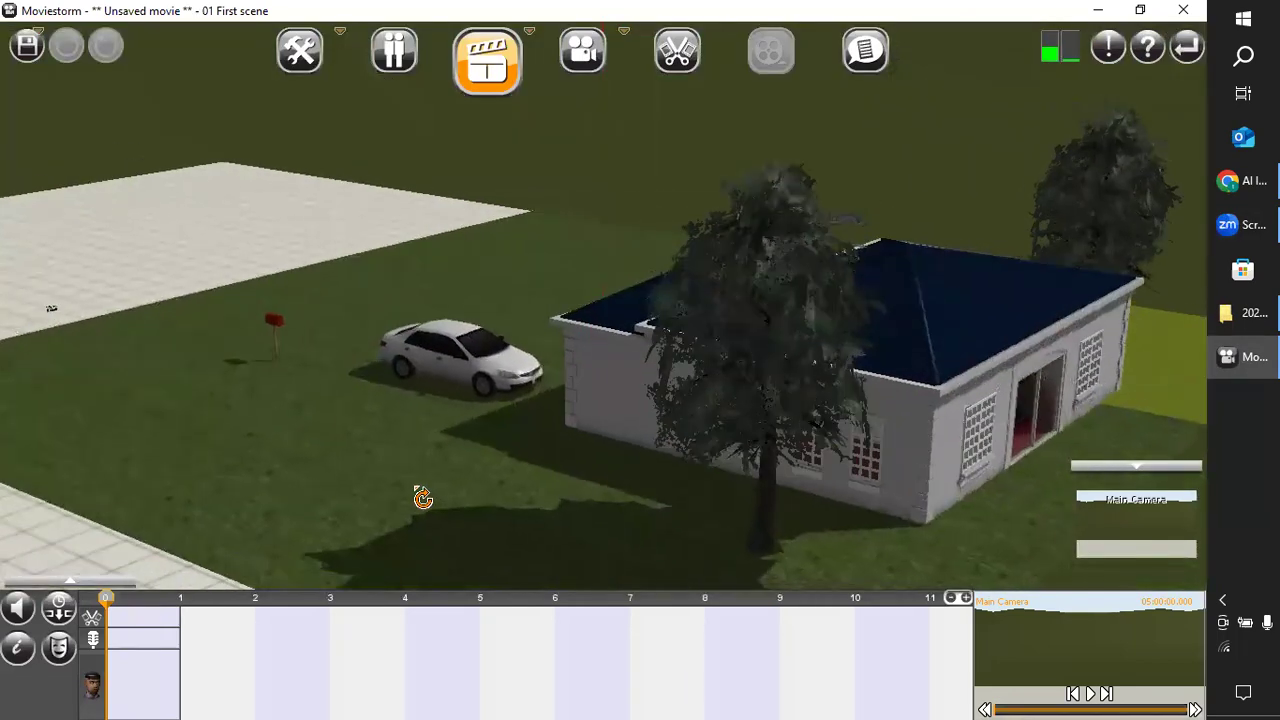
mouse_move(397, 396)
right_mouse_down()
mouse_move(354, 409)
mouse_move(172, 383)
mouse_move(414, 380)
right_mouse_up()
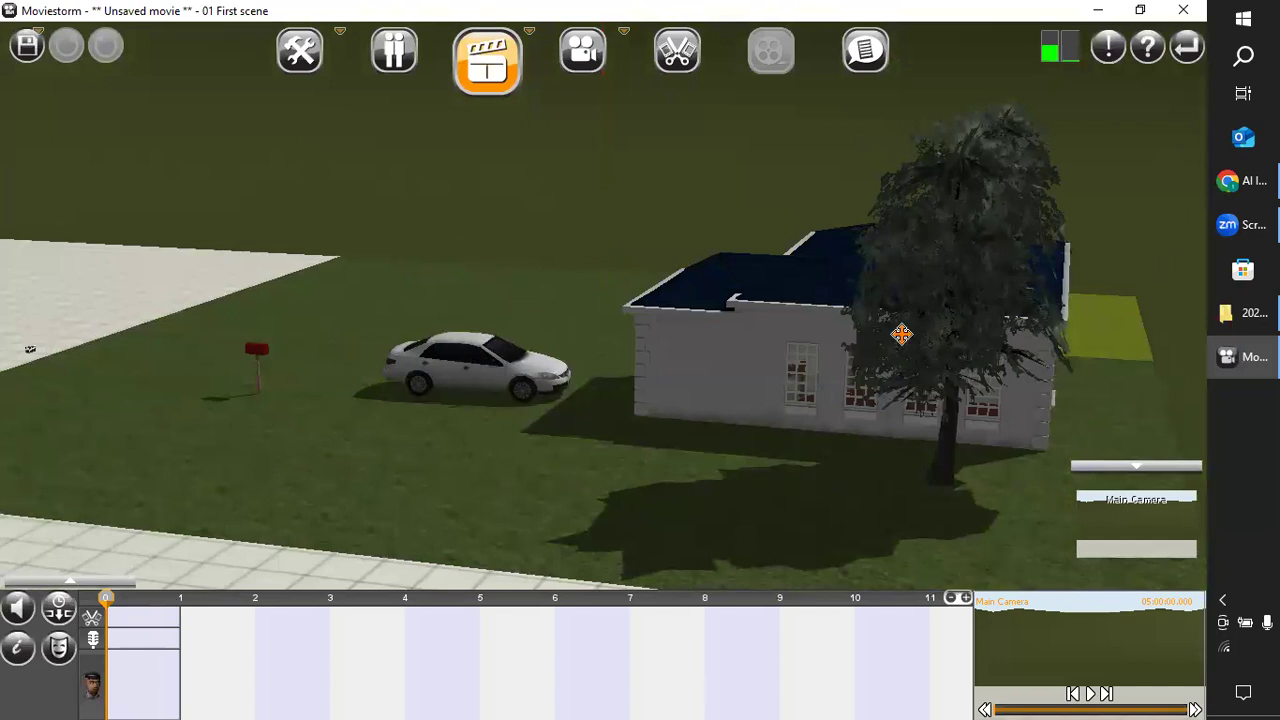
left_click_drag(902, 334, 878, 483)
right_click_drag(878, 483, 1150, 568)
left_click_drag(1000, 411, 1130, 658)
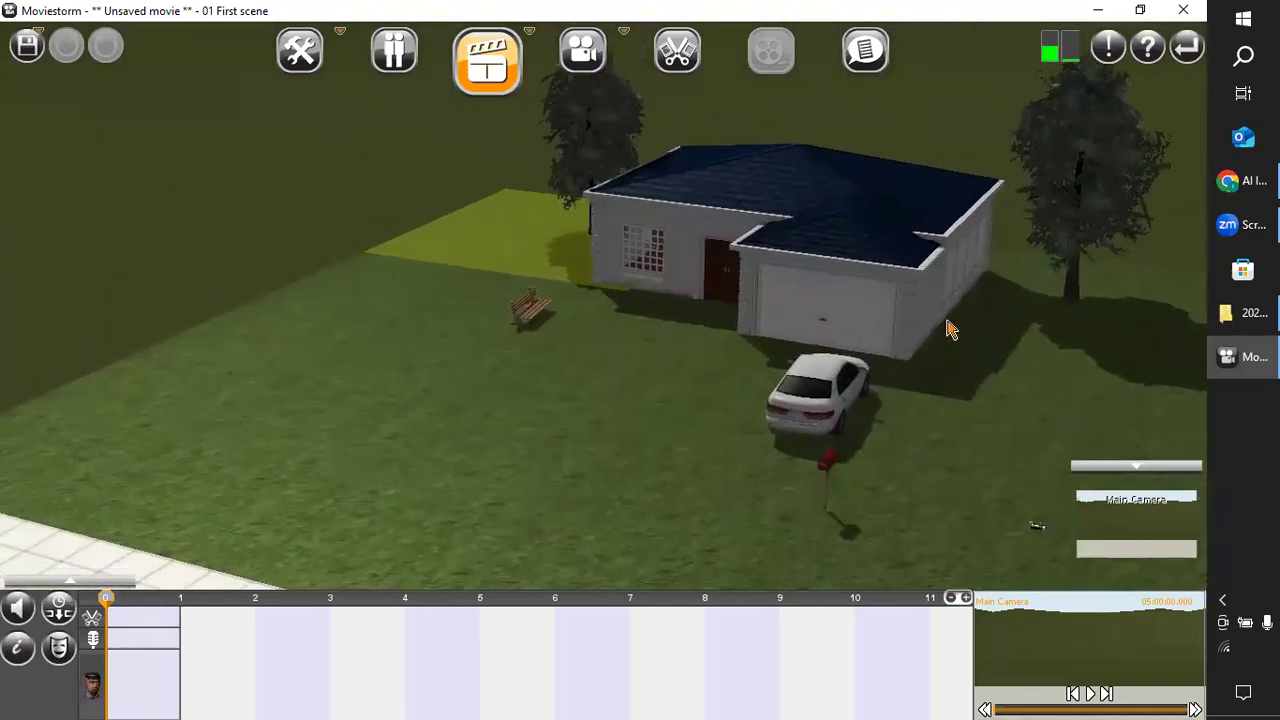
right_click_drag(586, 400, 648, 382)
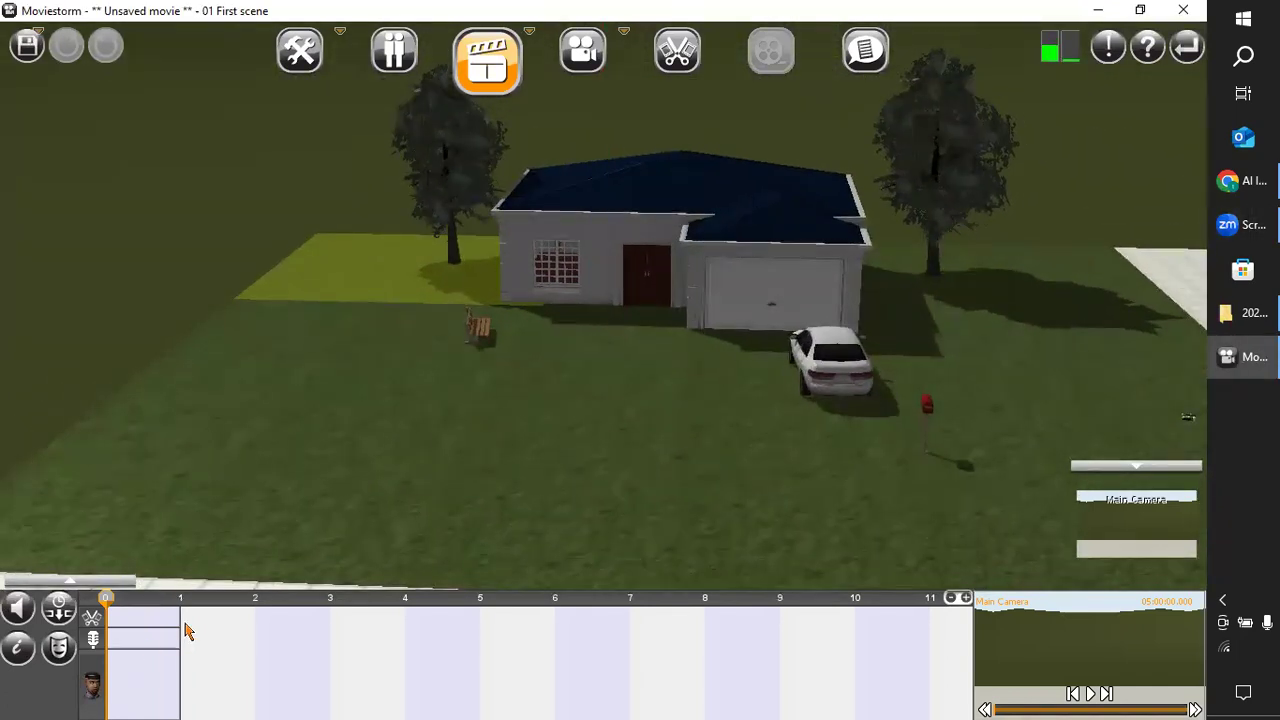
Show the cast list again and select Officer Isae as the active character.
left_click(77, 582)
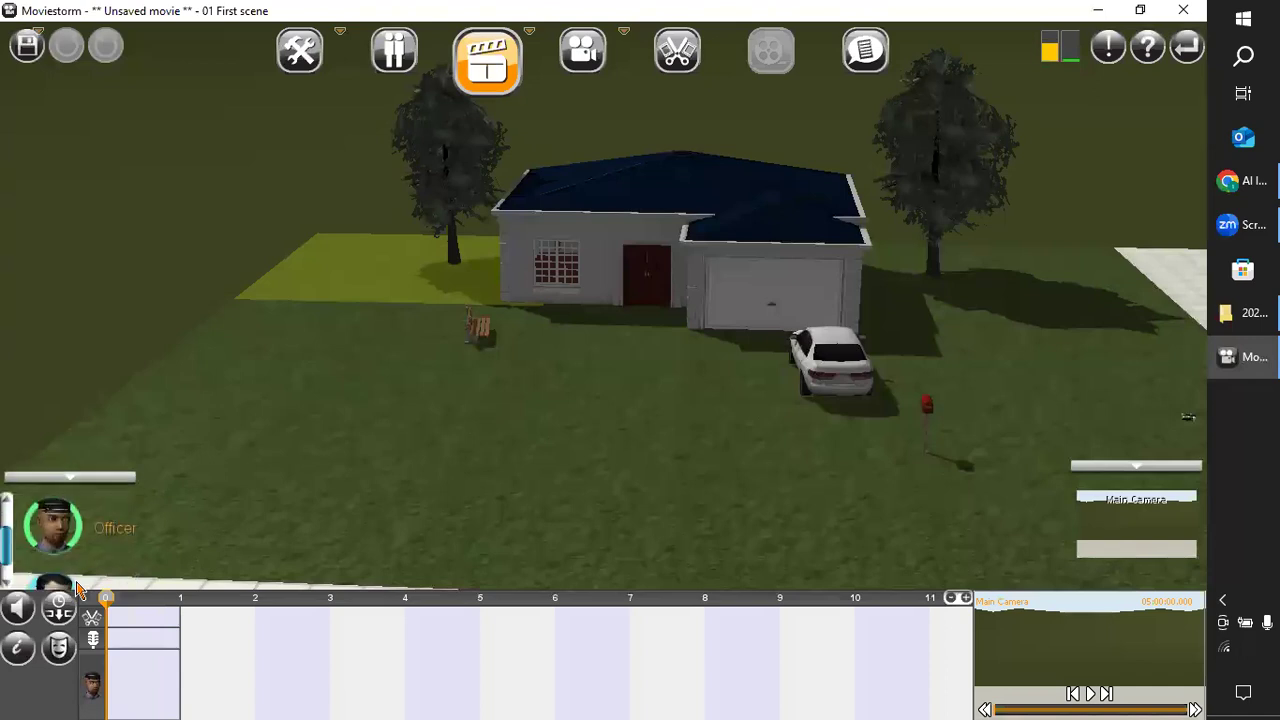
left_click(48, 545)
scroll(203, 551, "up", 2)
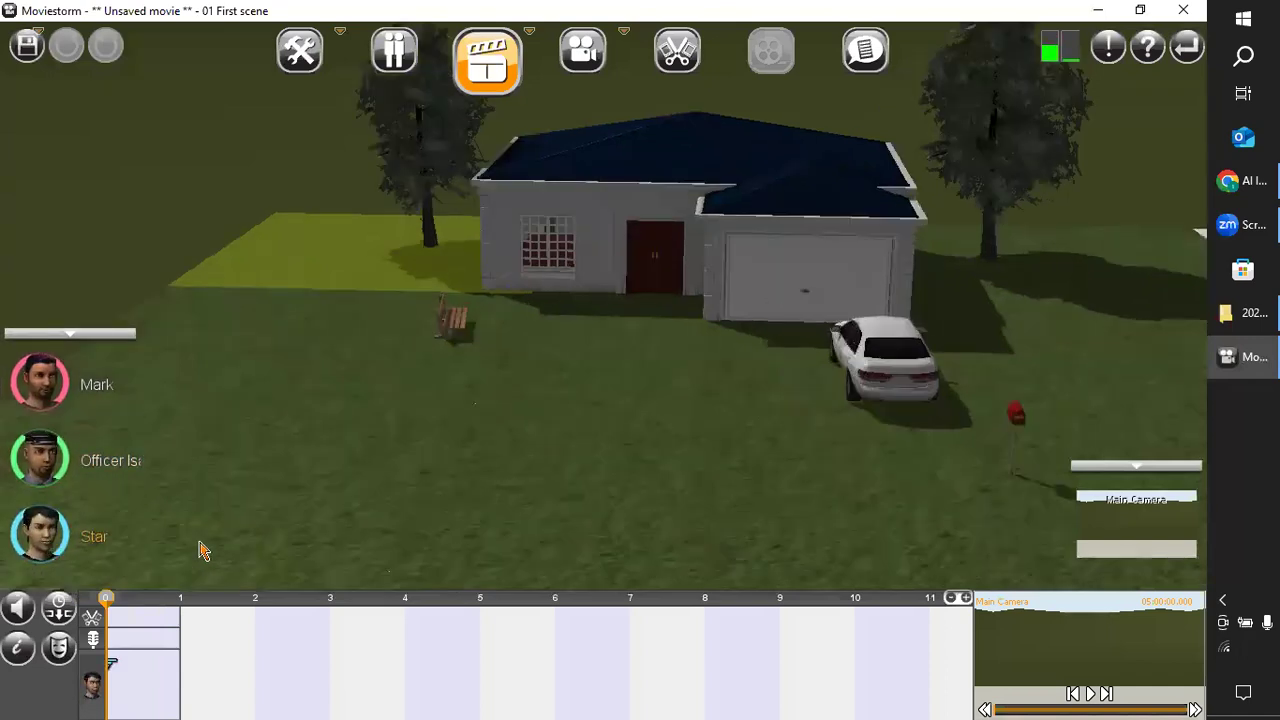
left_click(33, 472)
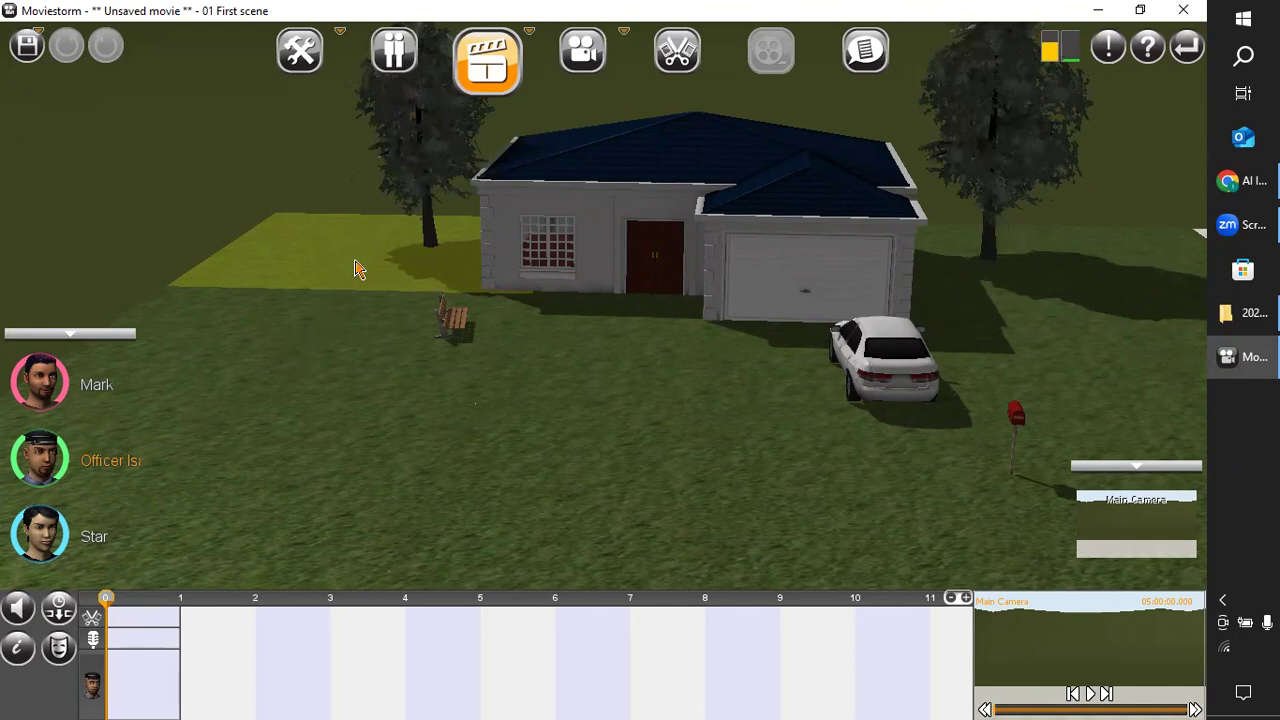
Examine the house, car and mailbox from above, from the bench side and from the front.
left_click_drag(403, 383, 208, 402)
right_click_drag(211, 410, 476, 372)
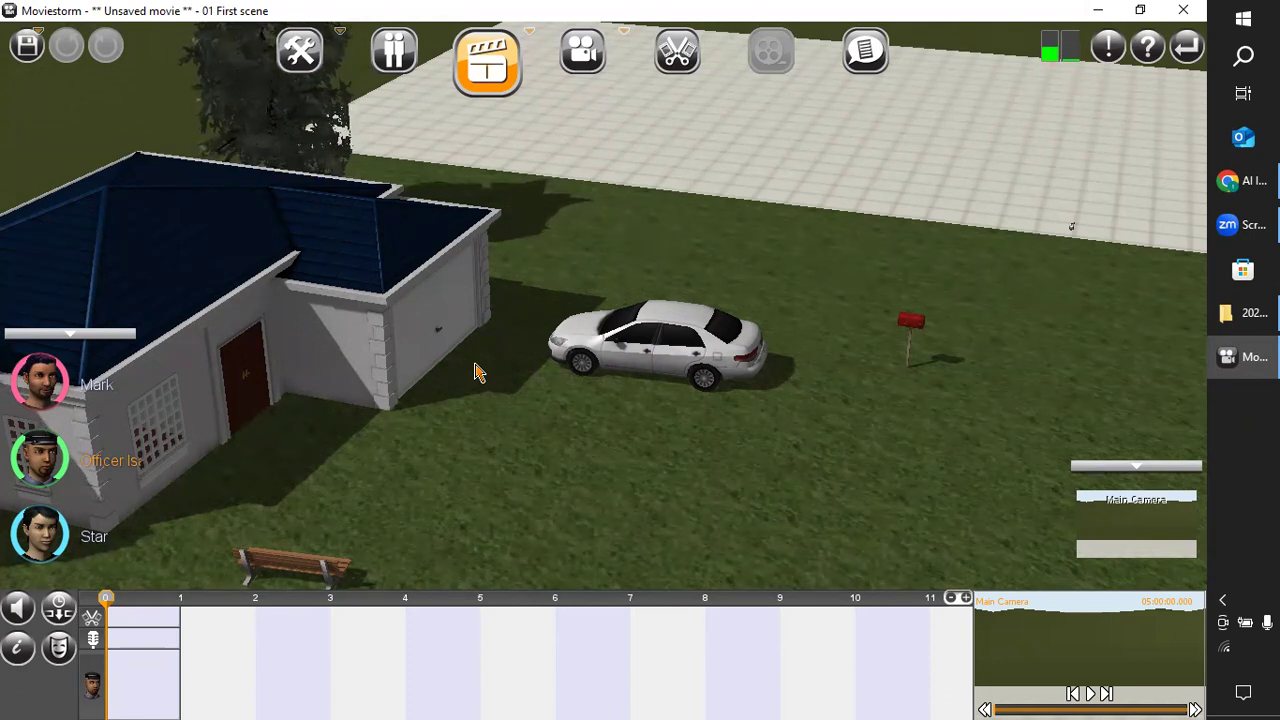
right_click_drag(500, 400, 580, 369)
right_click_drag(1194, 294, 386, 370)
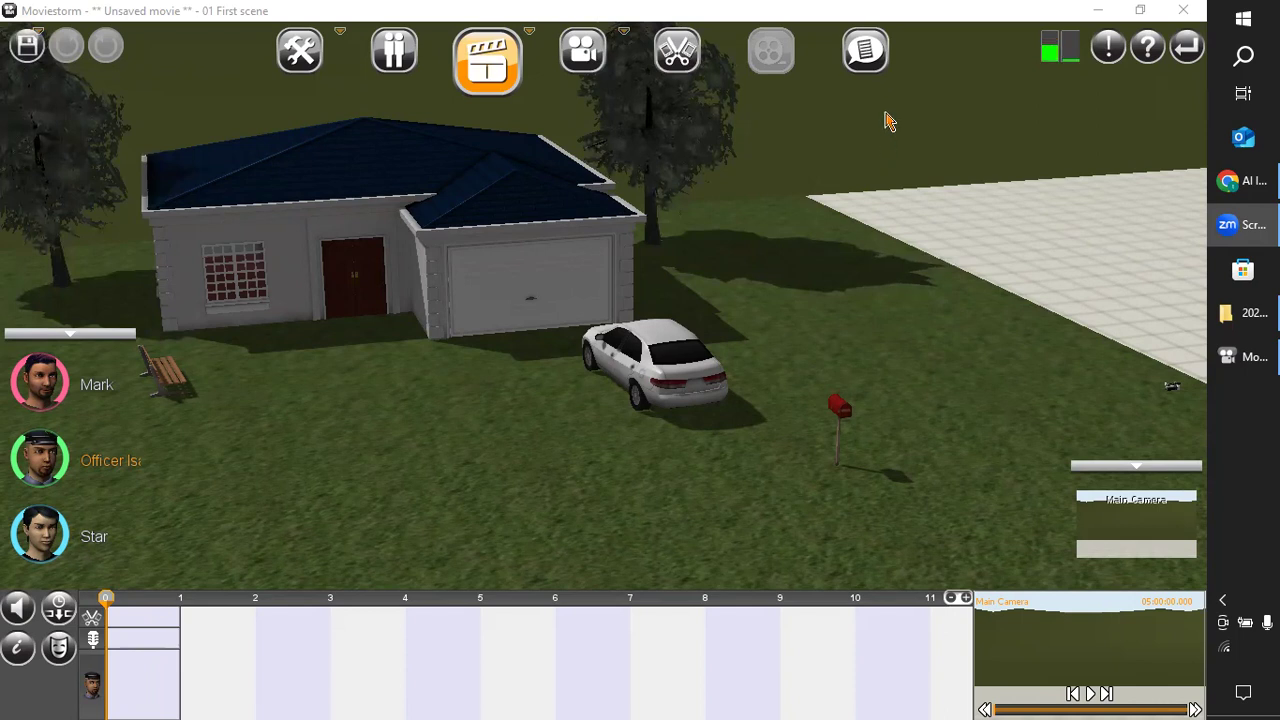
right_click_drag(980, 380, 938, 344)
left_click_drag(937, 311, 1048, 329)
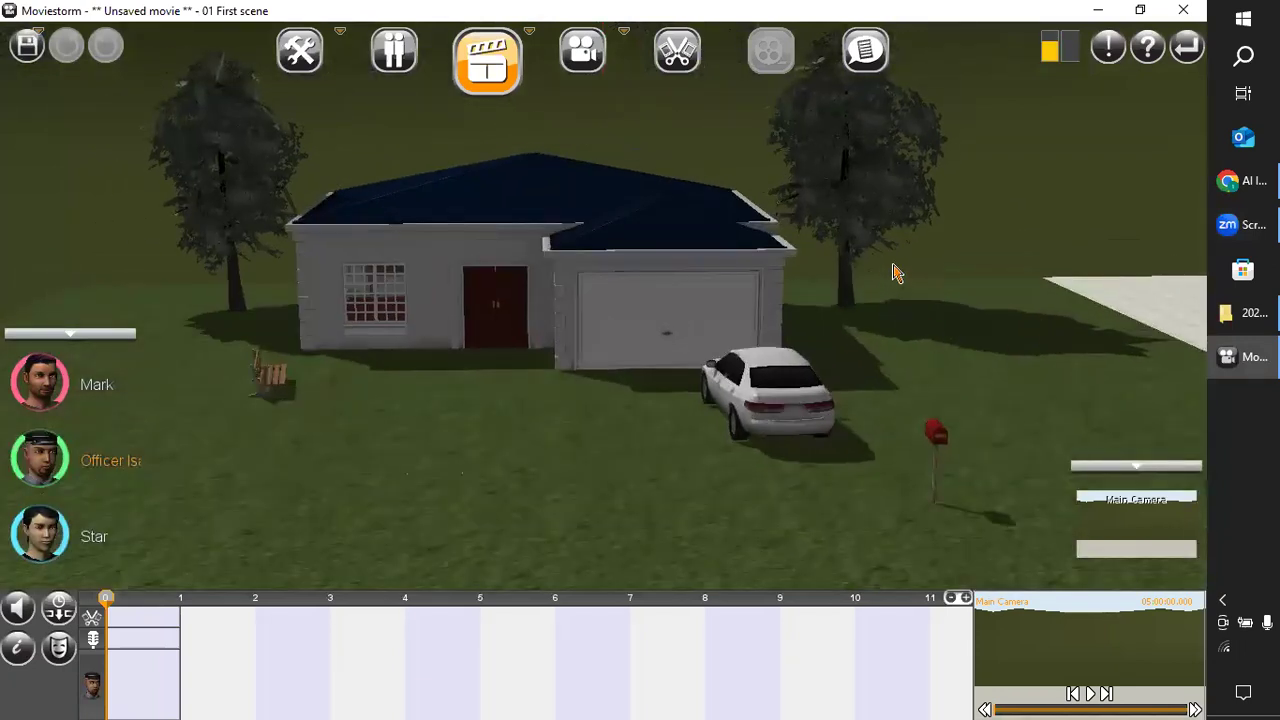
left_click_drag(842, 130, 885, 156)
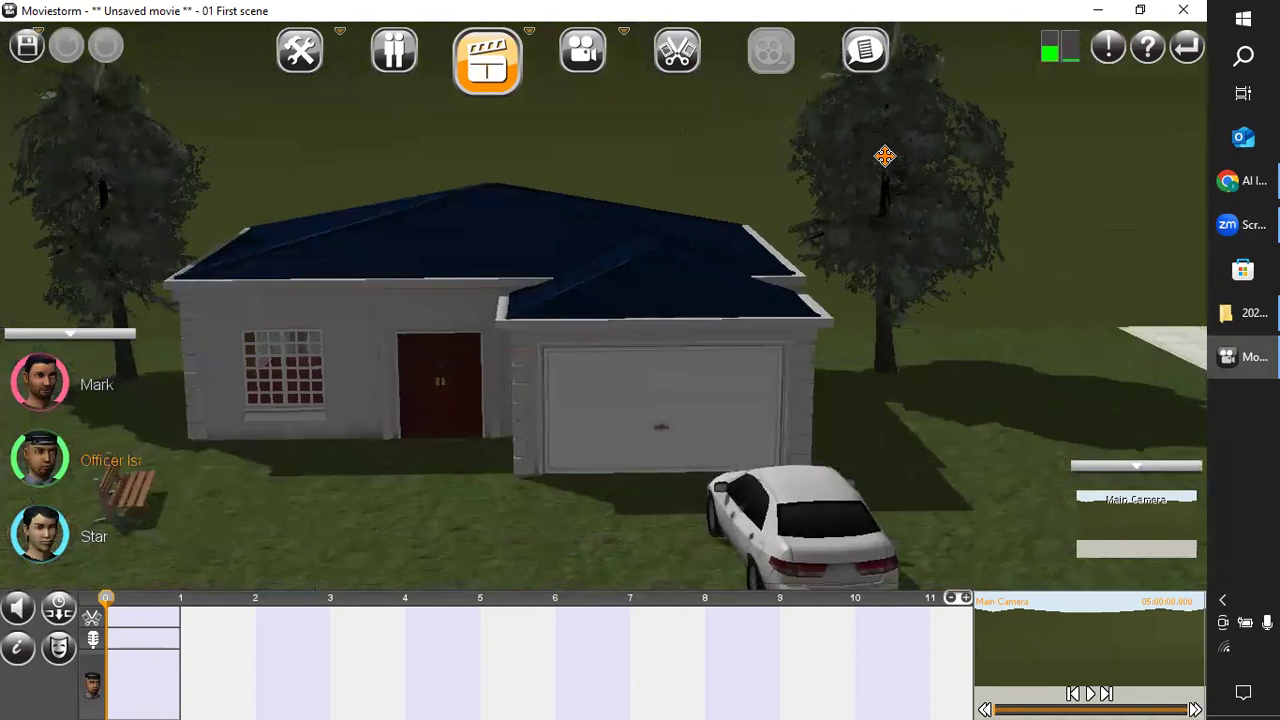
mouse_move(885, 156)
left_mouse_down()
mouse_move(904, 139)
mouse_move(886, 143)
mouse_move(890, 162)
left_mouse_up()
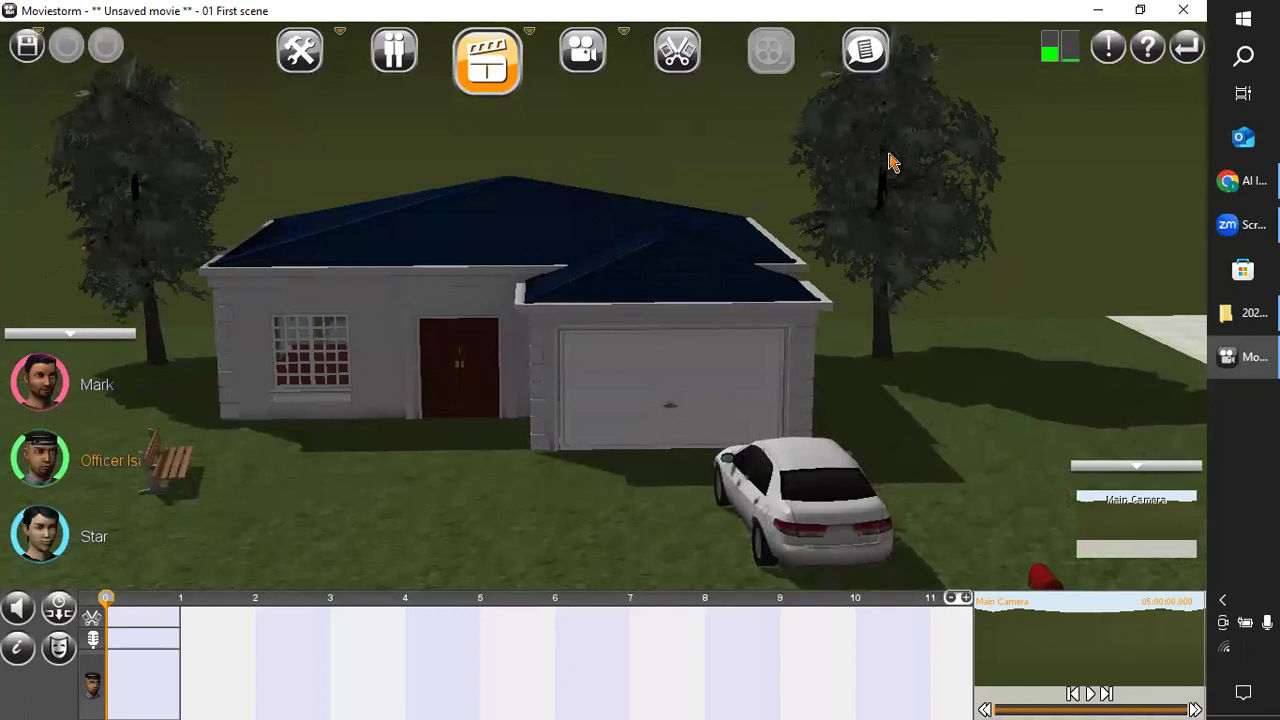